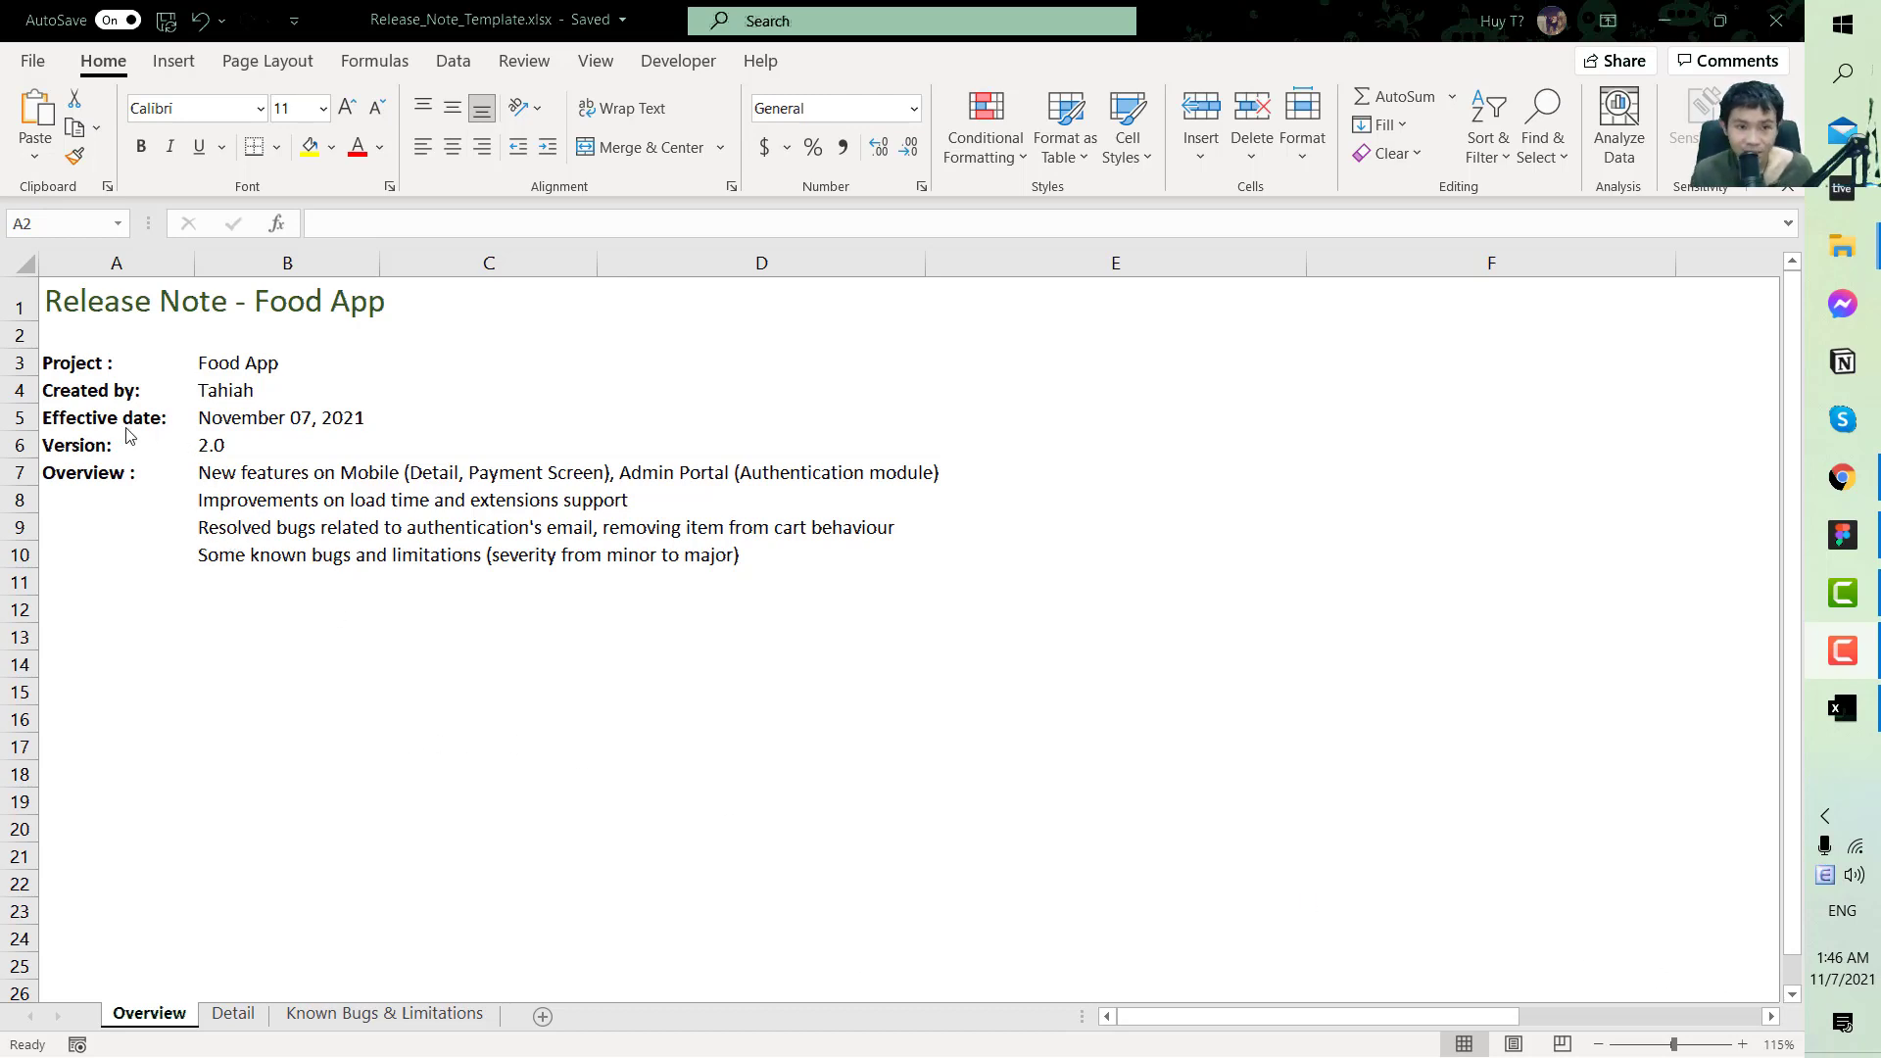
Review the Detail sheet's sub-feature, description and notes entries, back up to cell C8
mouse_move(1840, 720)
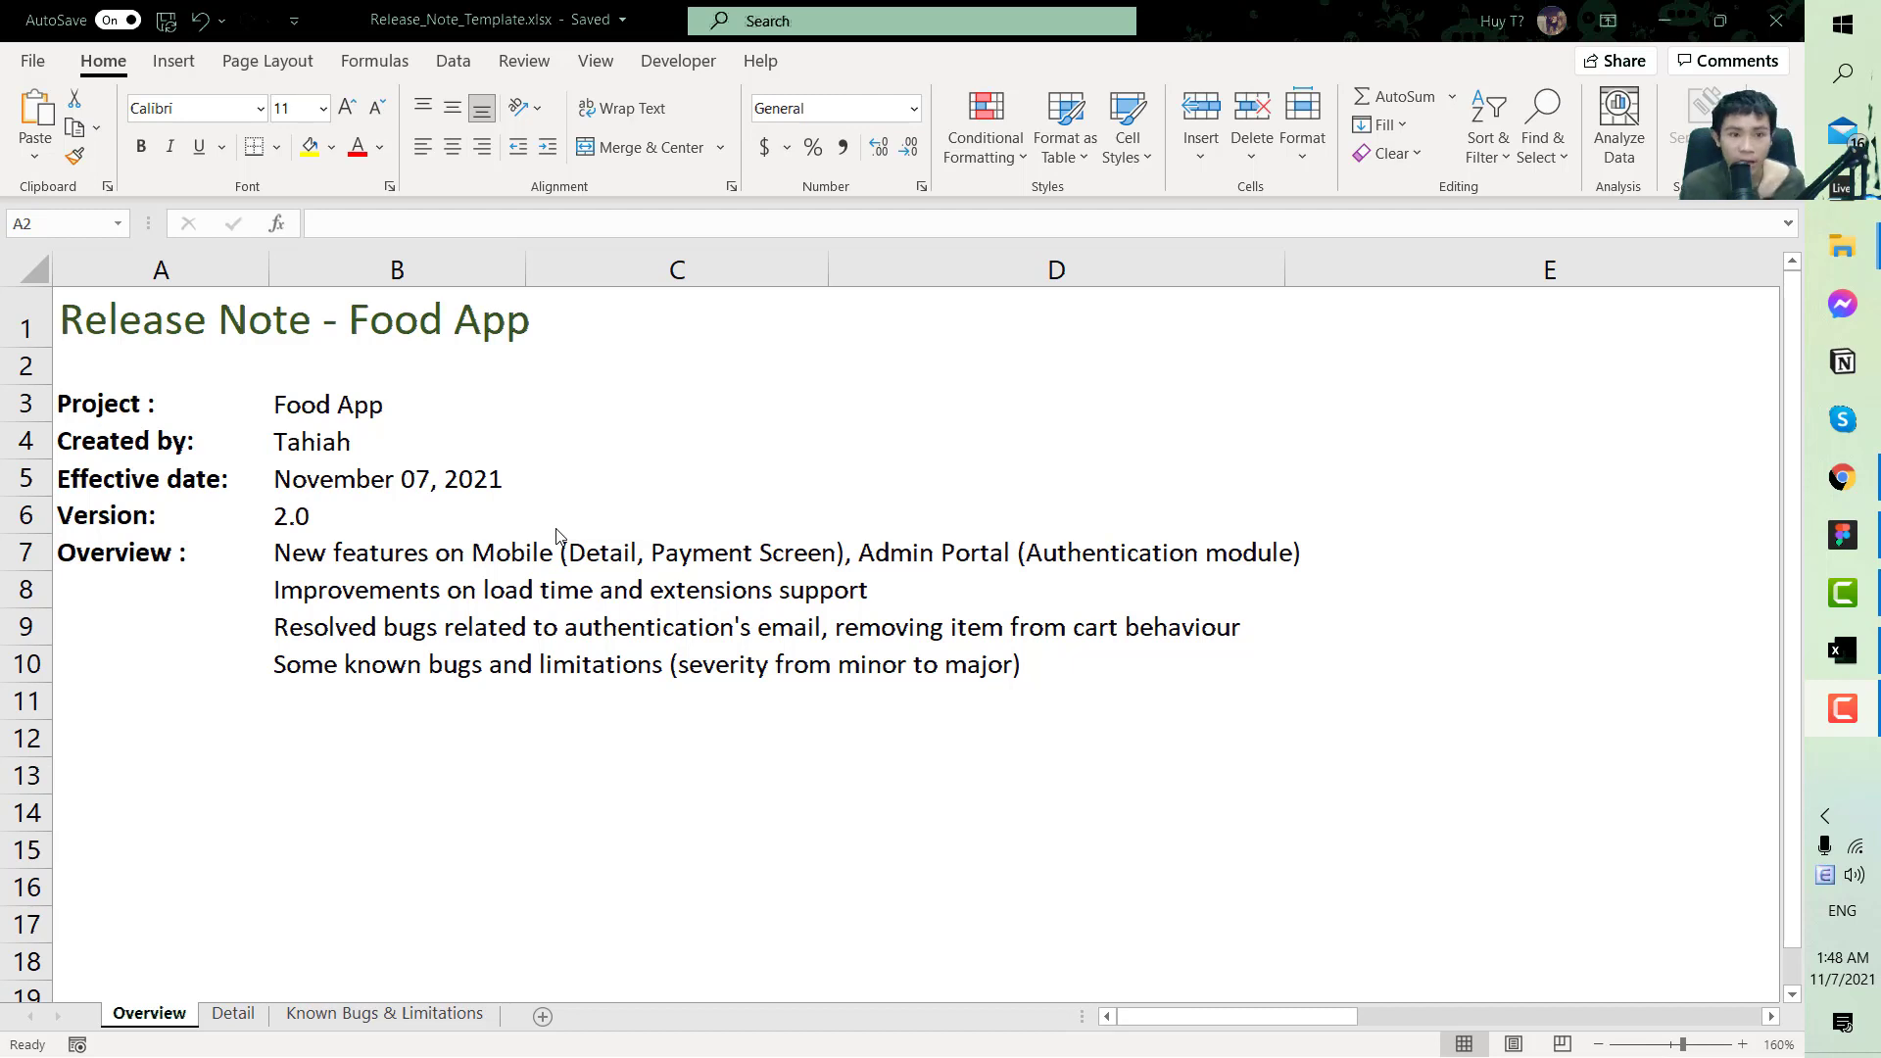
left_click(128, 308)
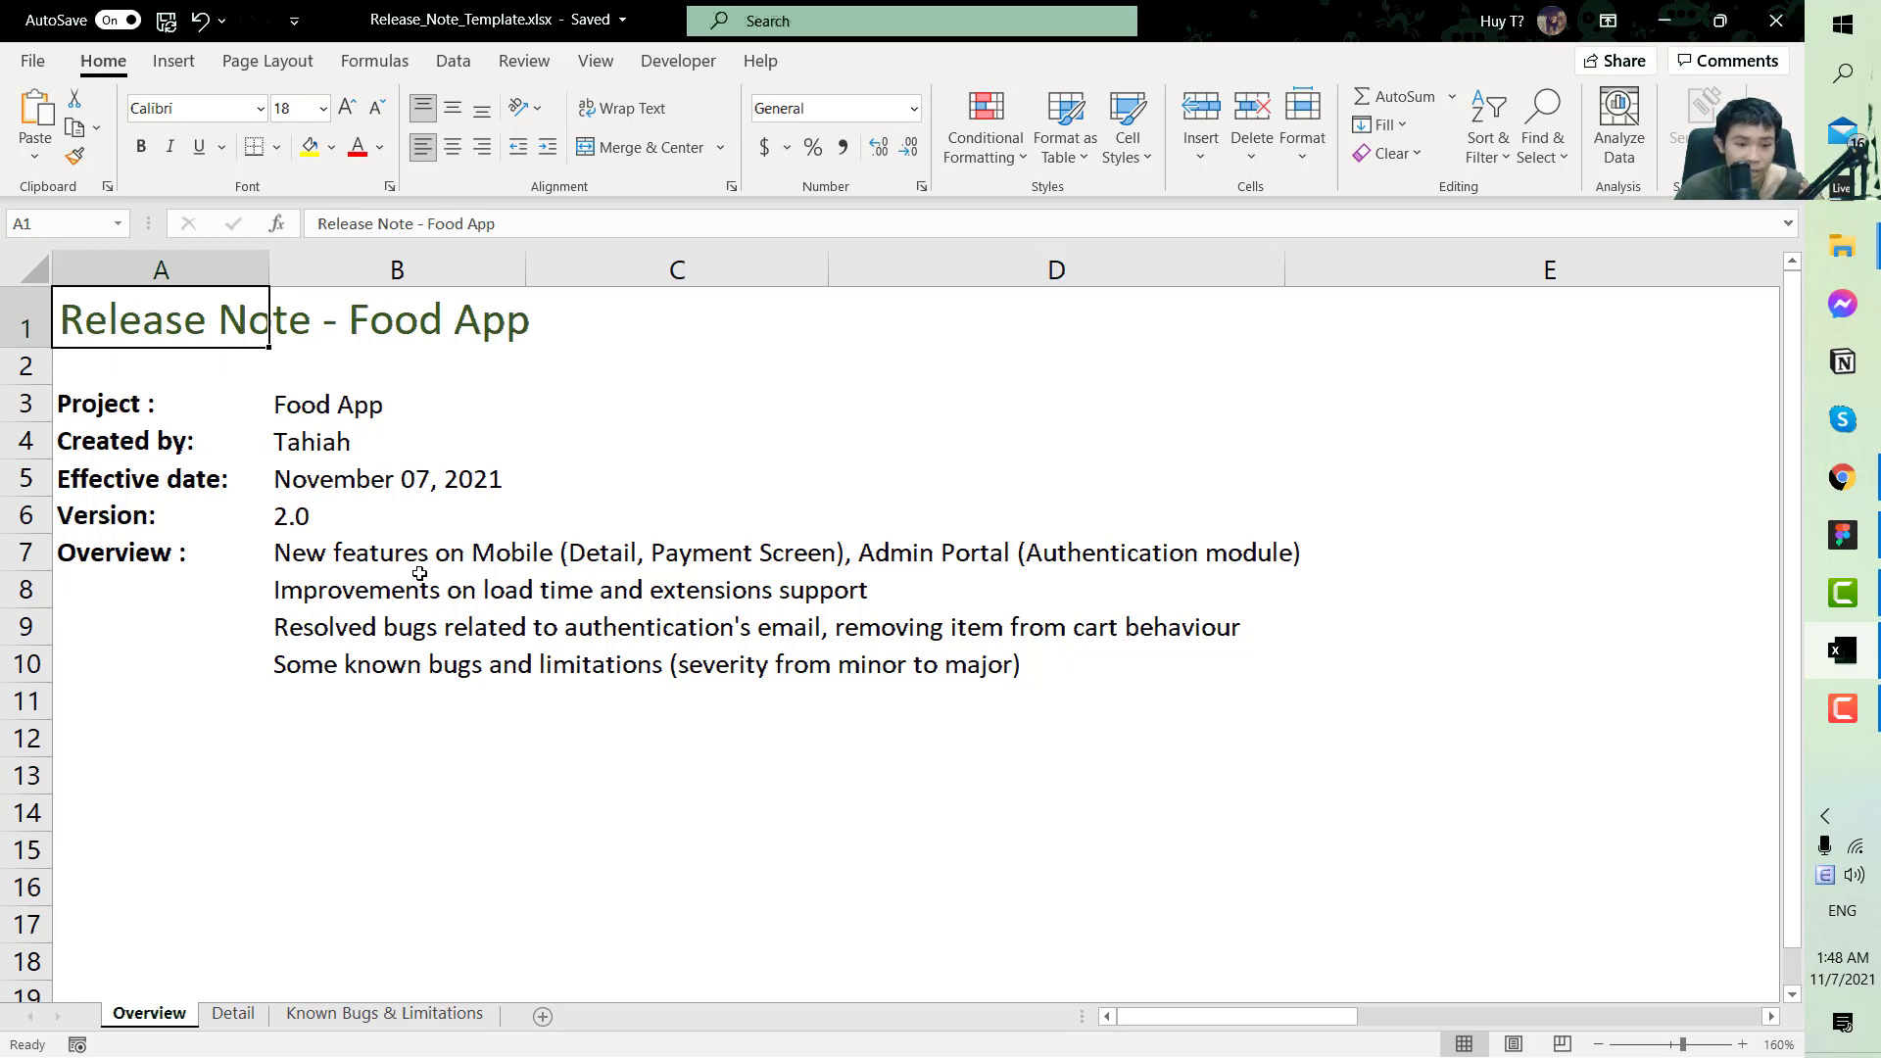
left_click(235, 1014)
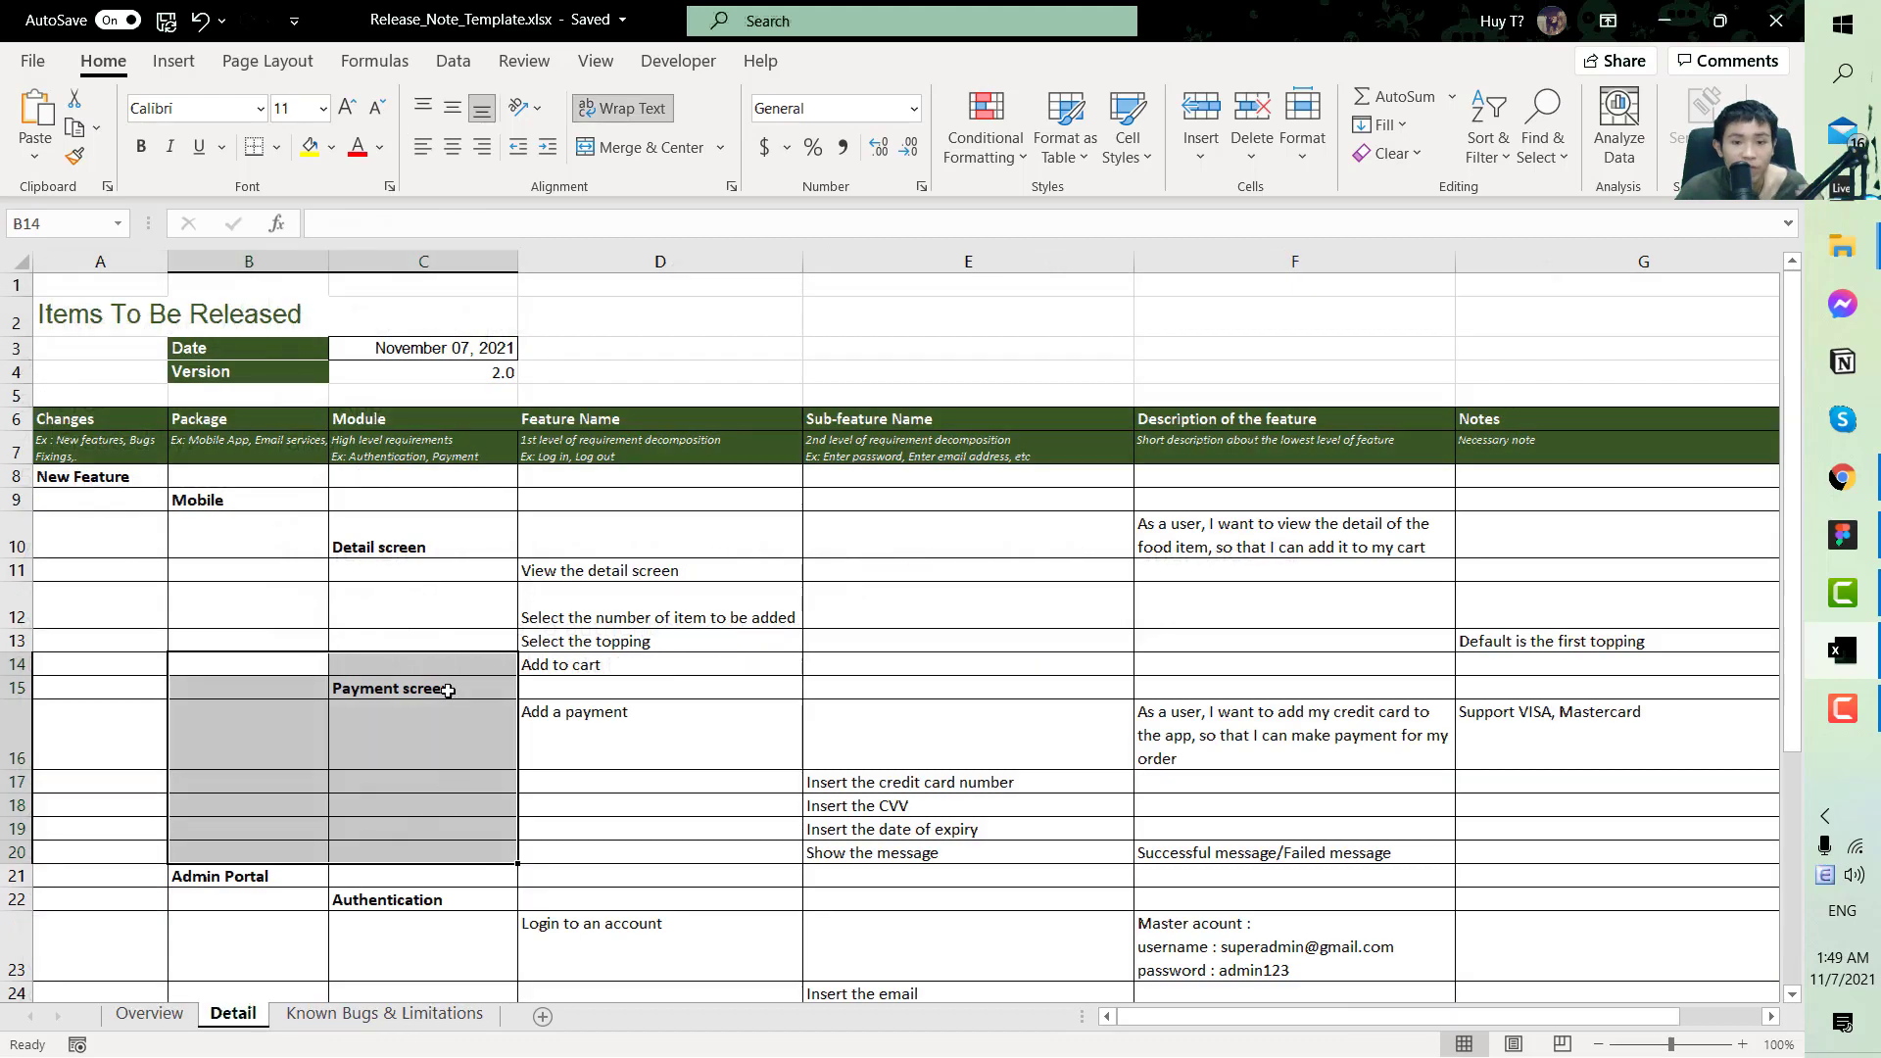
left_click_drag(873, 692, 1513, 1044)
scroll(65, 549, "up", 1, "ctrl")
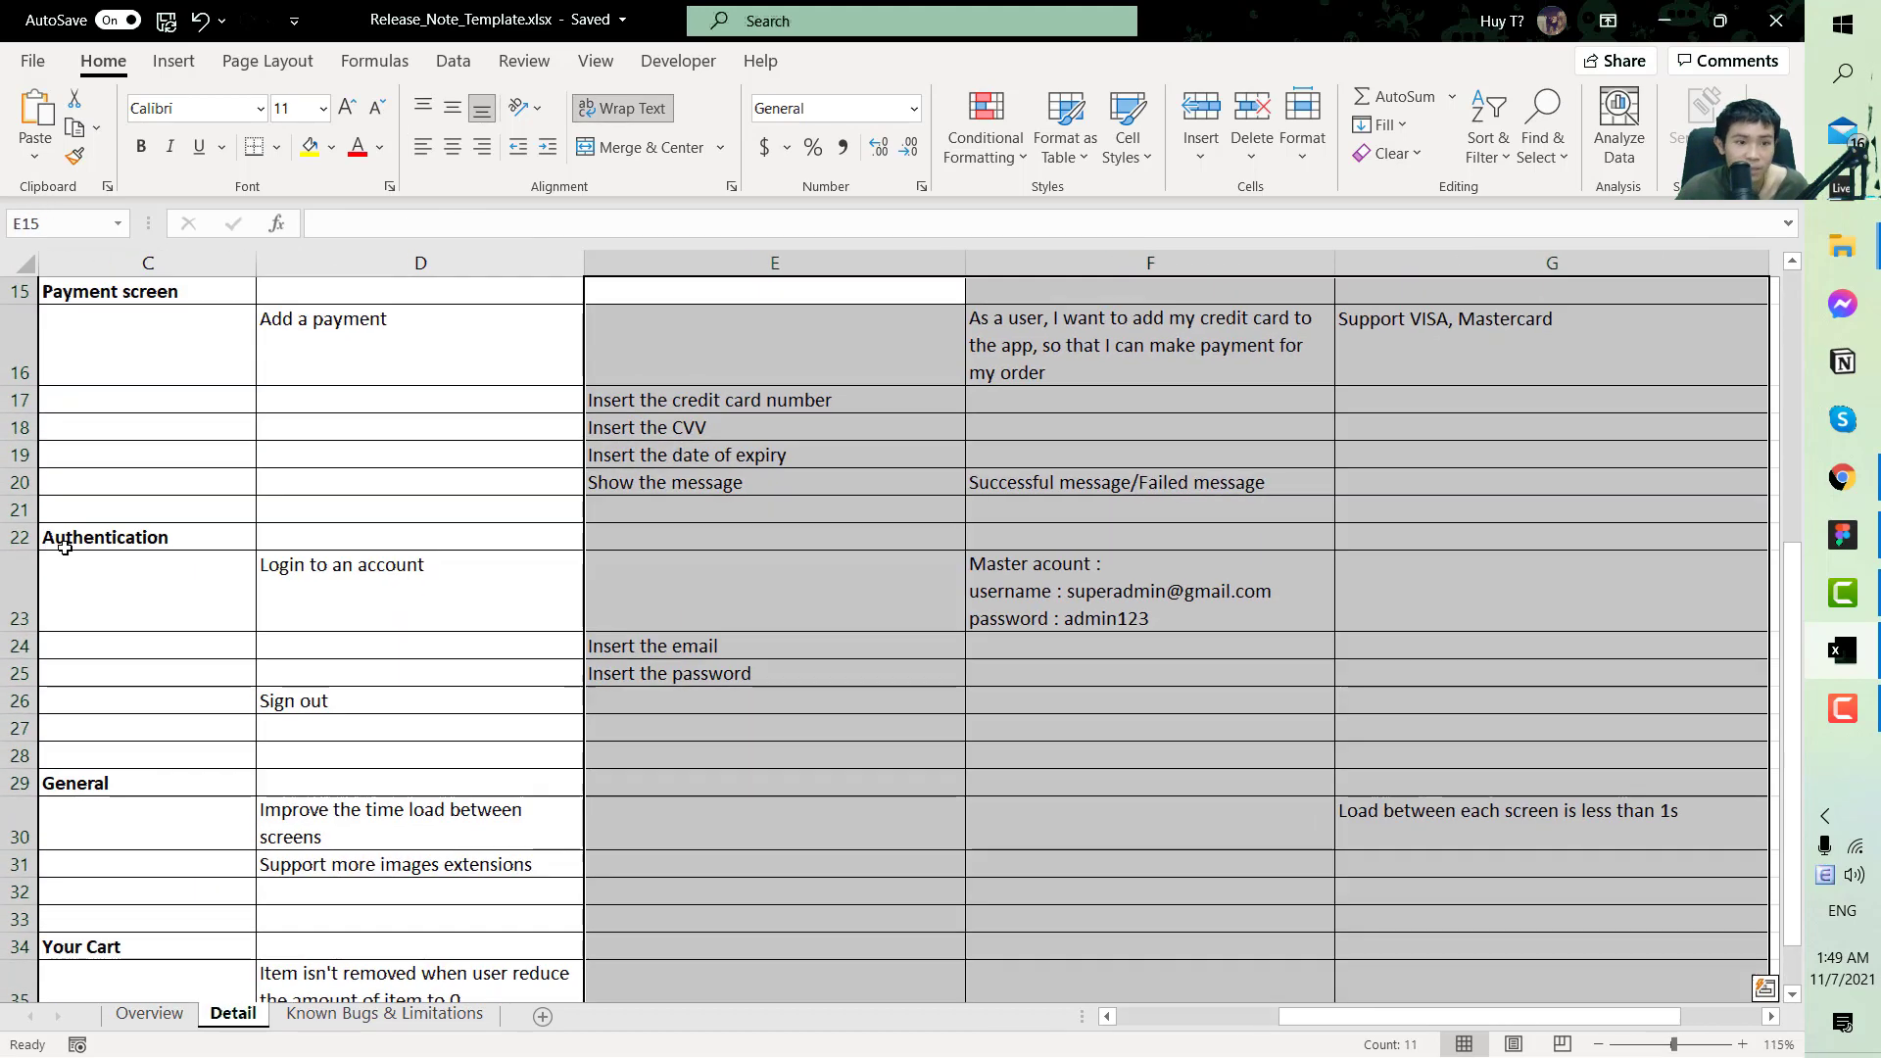
scroll(64, 548, "up", 5)
left_click(65, 540)
scroll(65, 541, "left", 2)
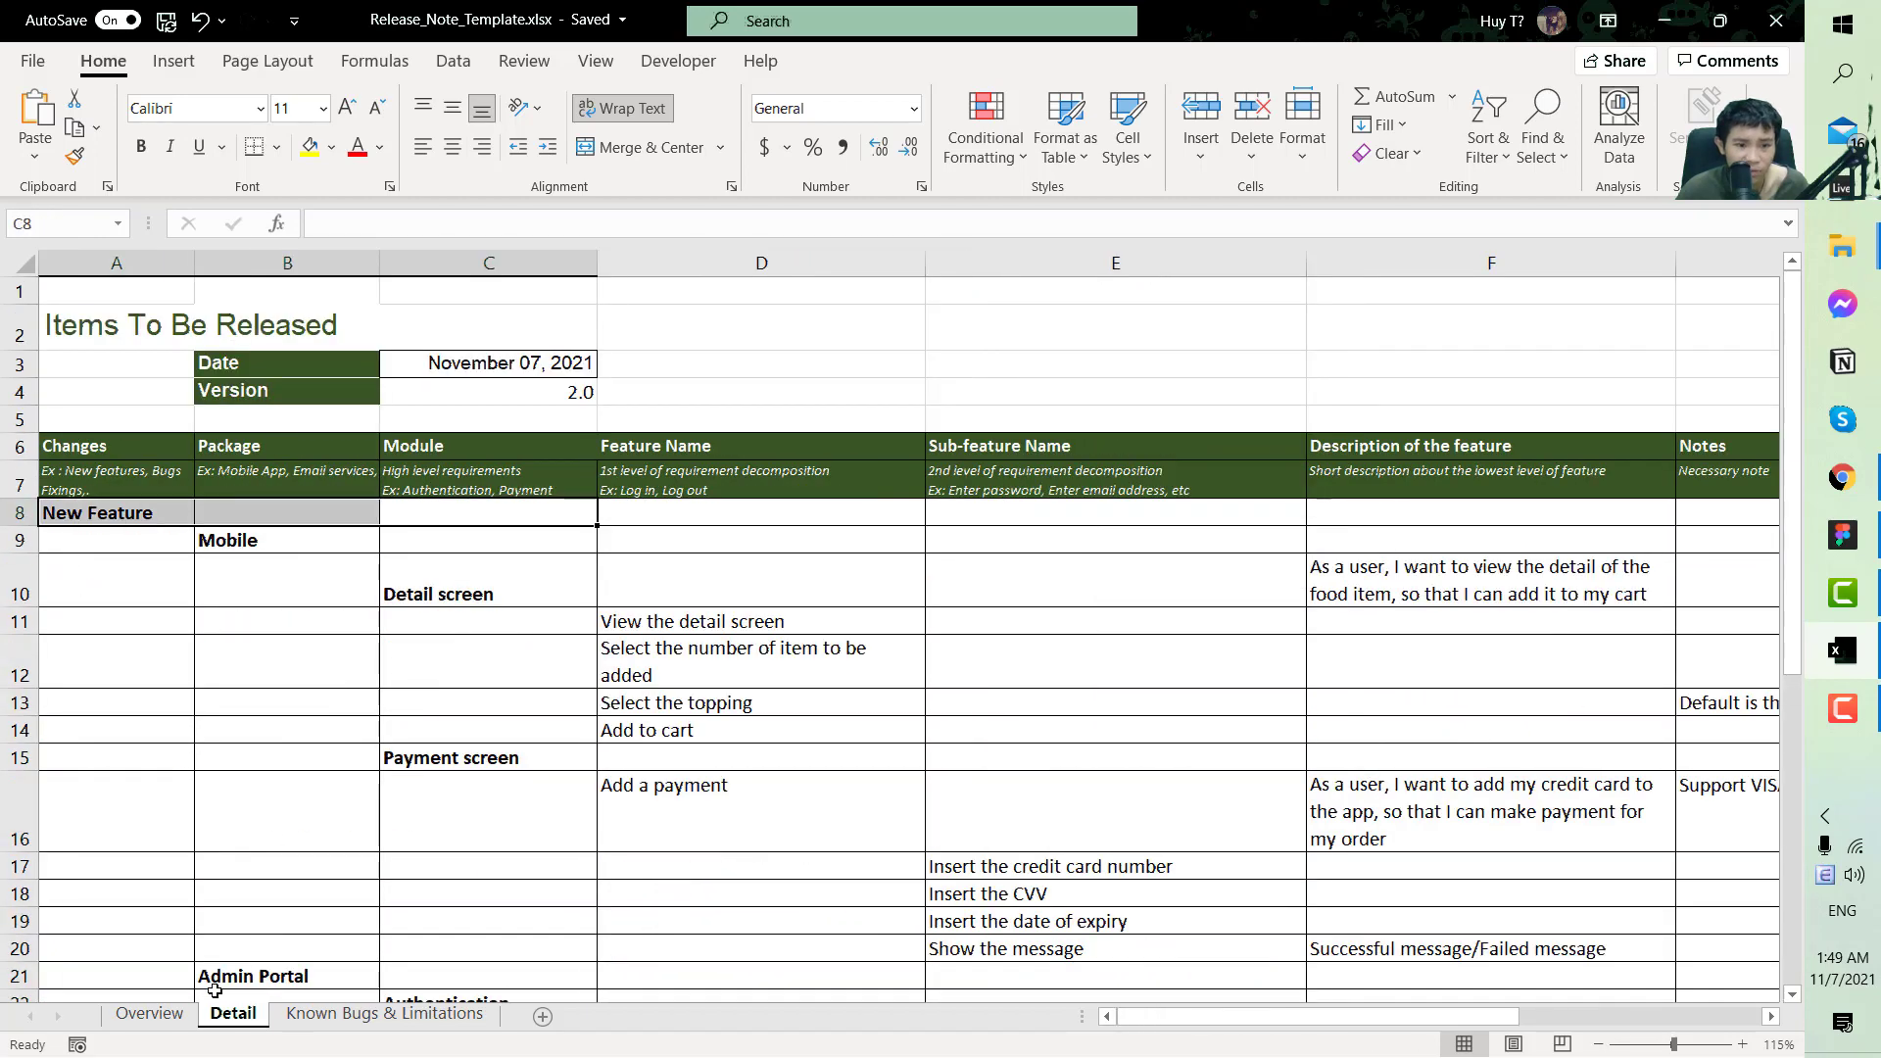
Bring up the Known Bugs & Limitations sheet and select its table and soft delete entry
left_click(149, 1013)
left_click(233, 1013)
left_click(307, 1015)
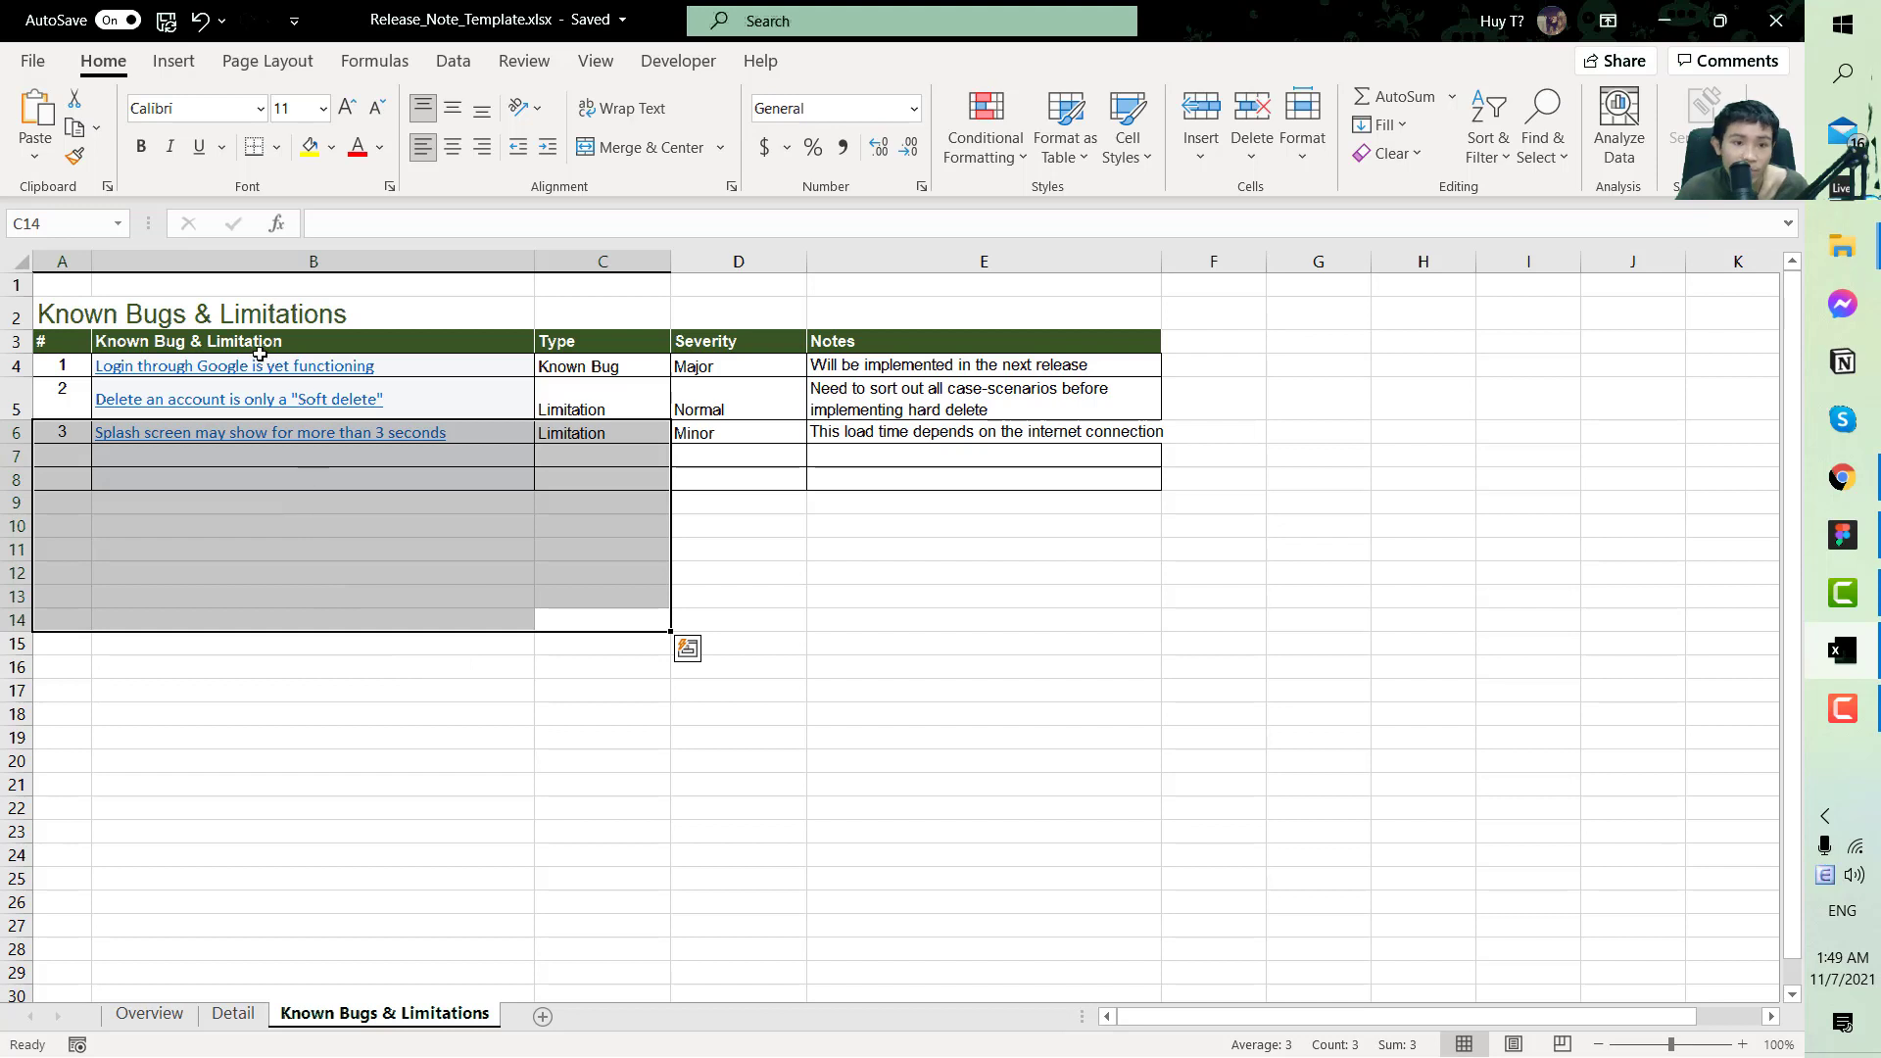
left_click_drag(253, 318, 1069, 478)
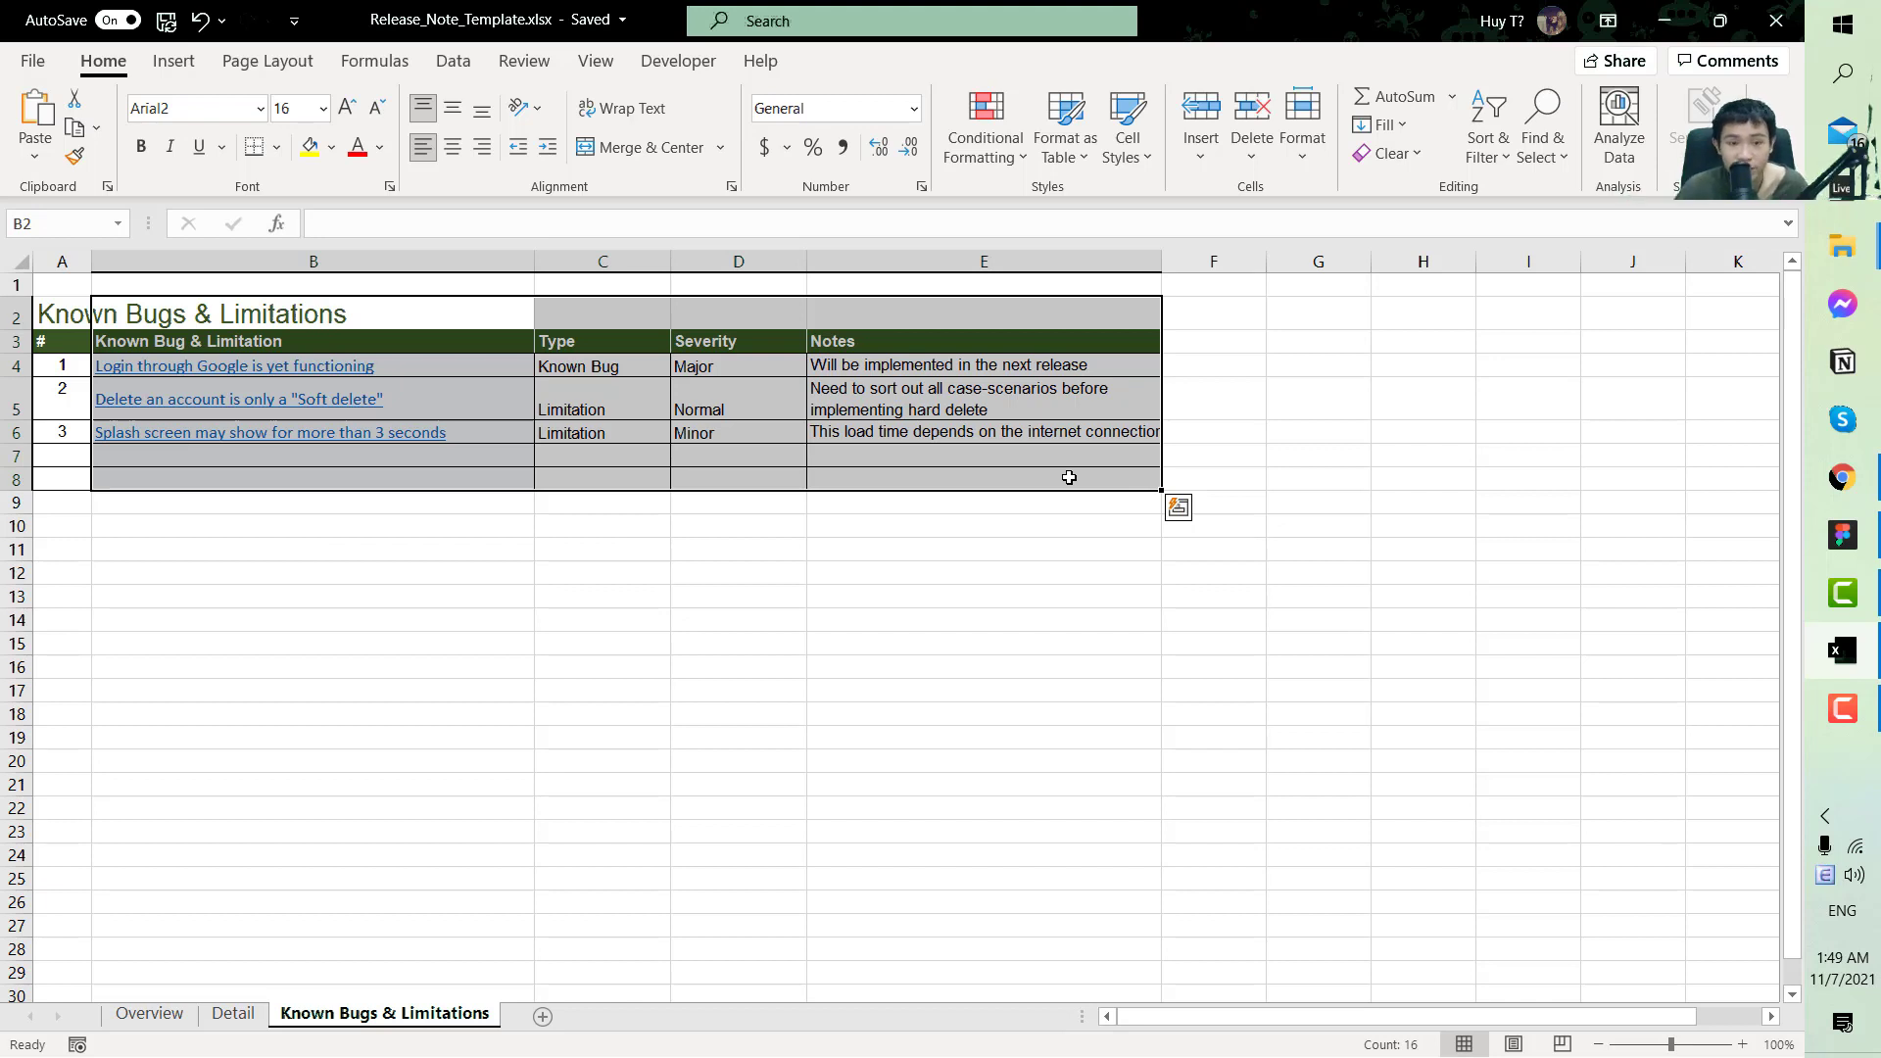
left_click(241, 419)
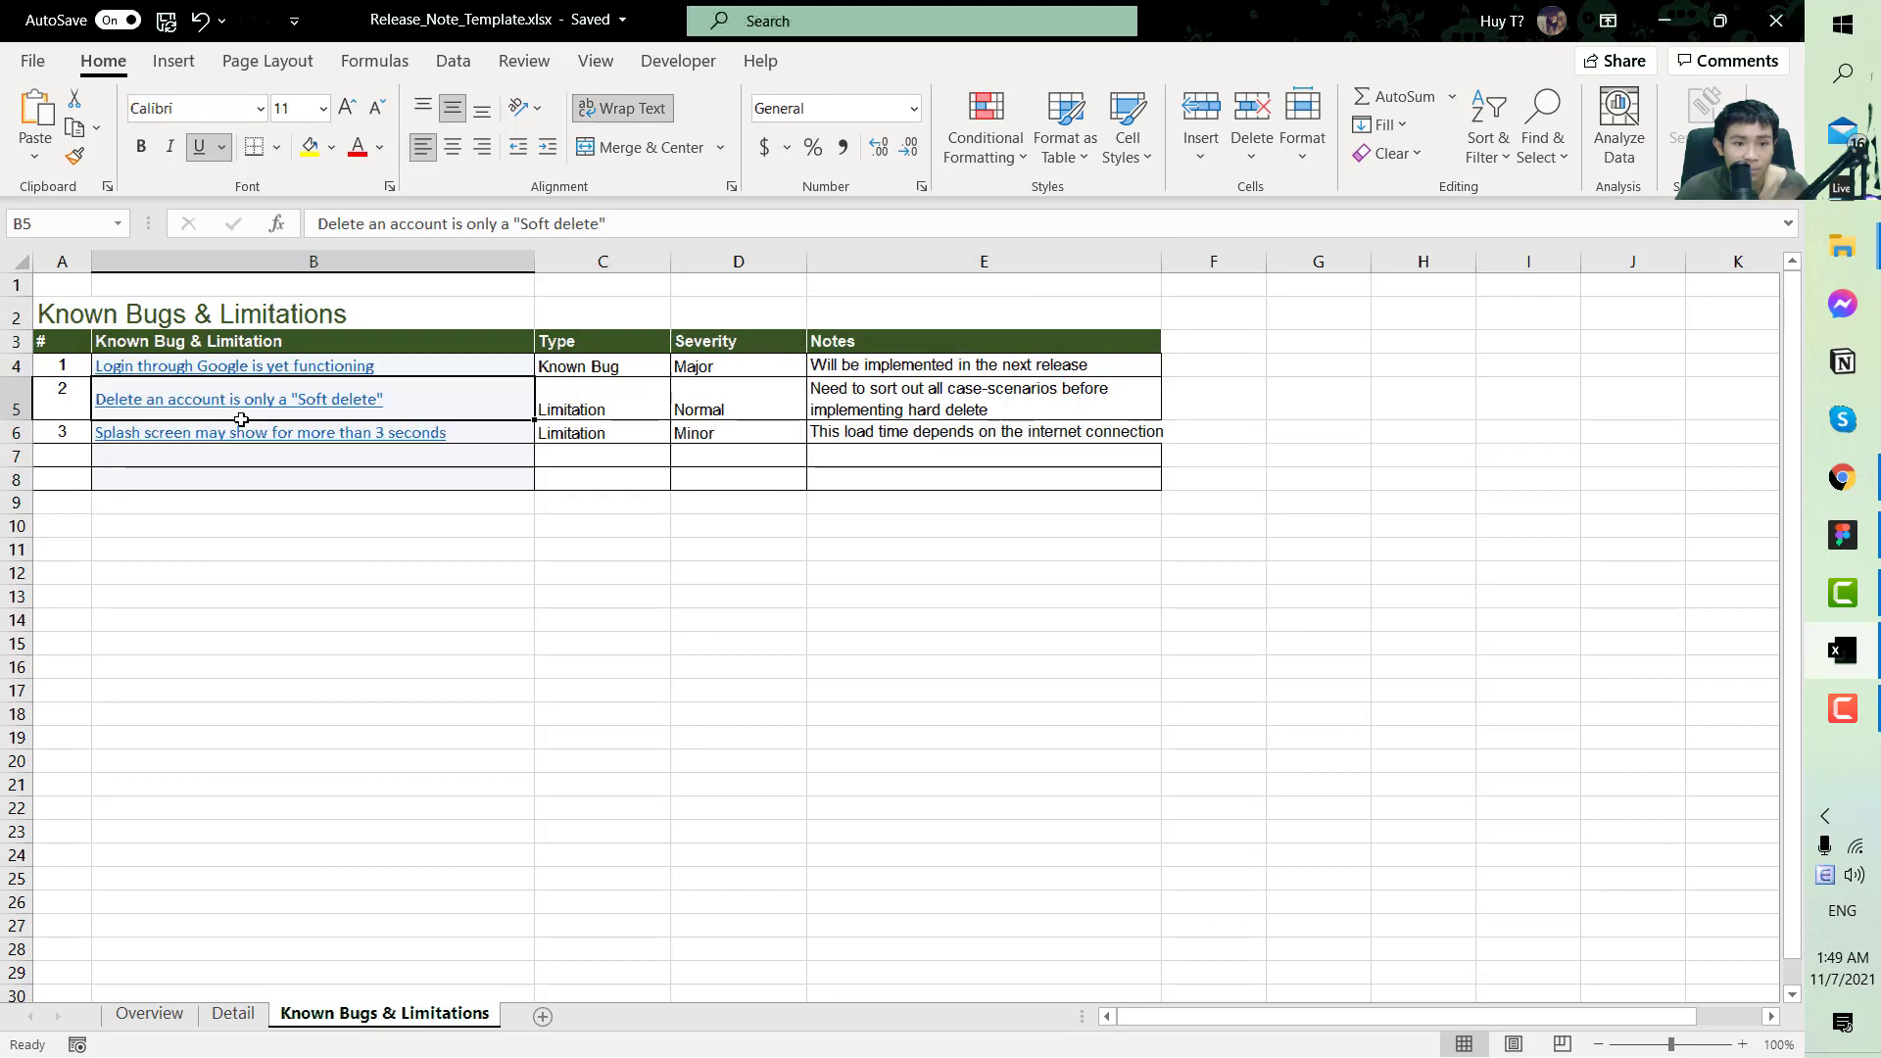
On the Overview sheet, check the Created by value and the November 07, 2021 effective date
left_click(125, 1019)
left_click(361, 443)
left_click(358, 479)
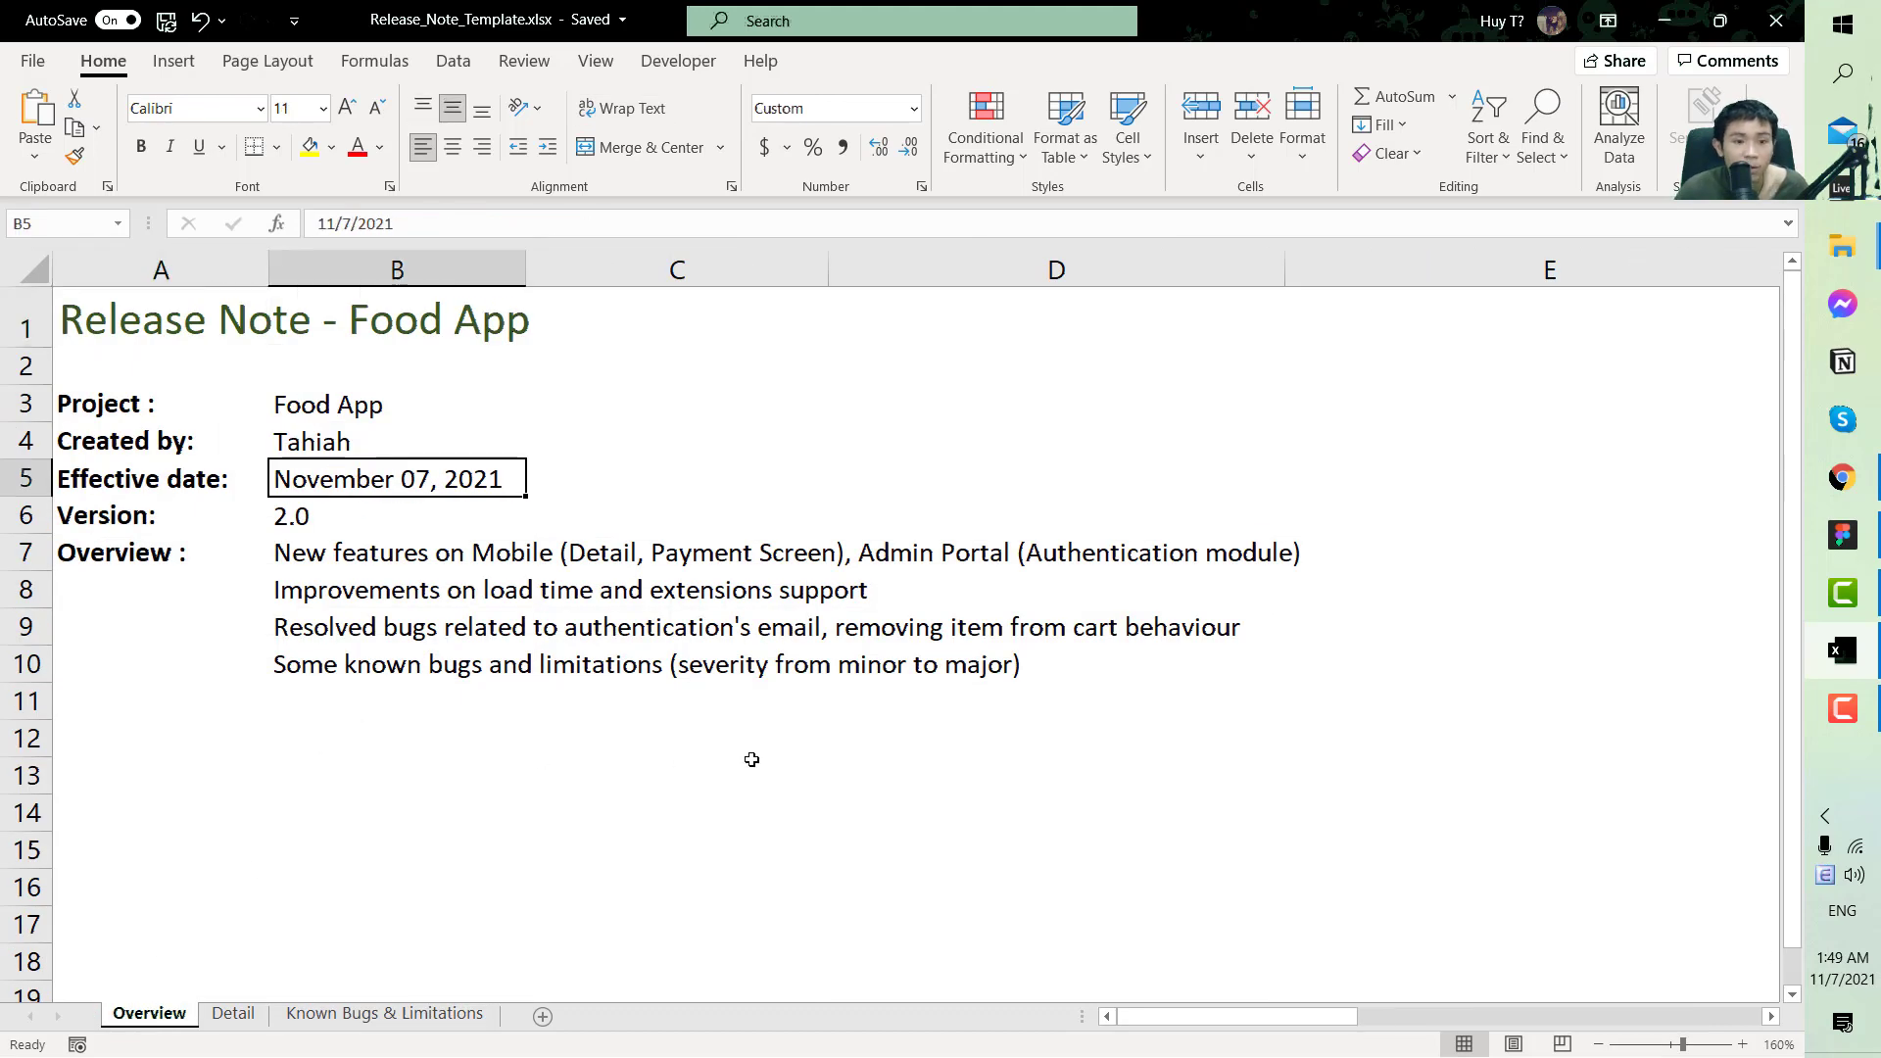
left_click(1851, 736)
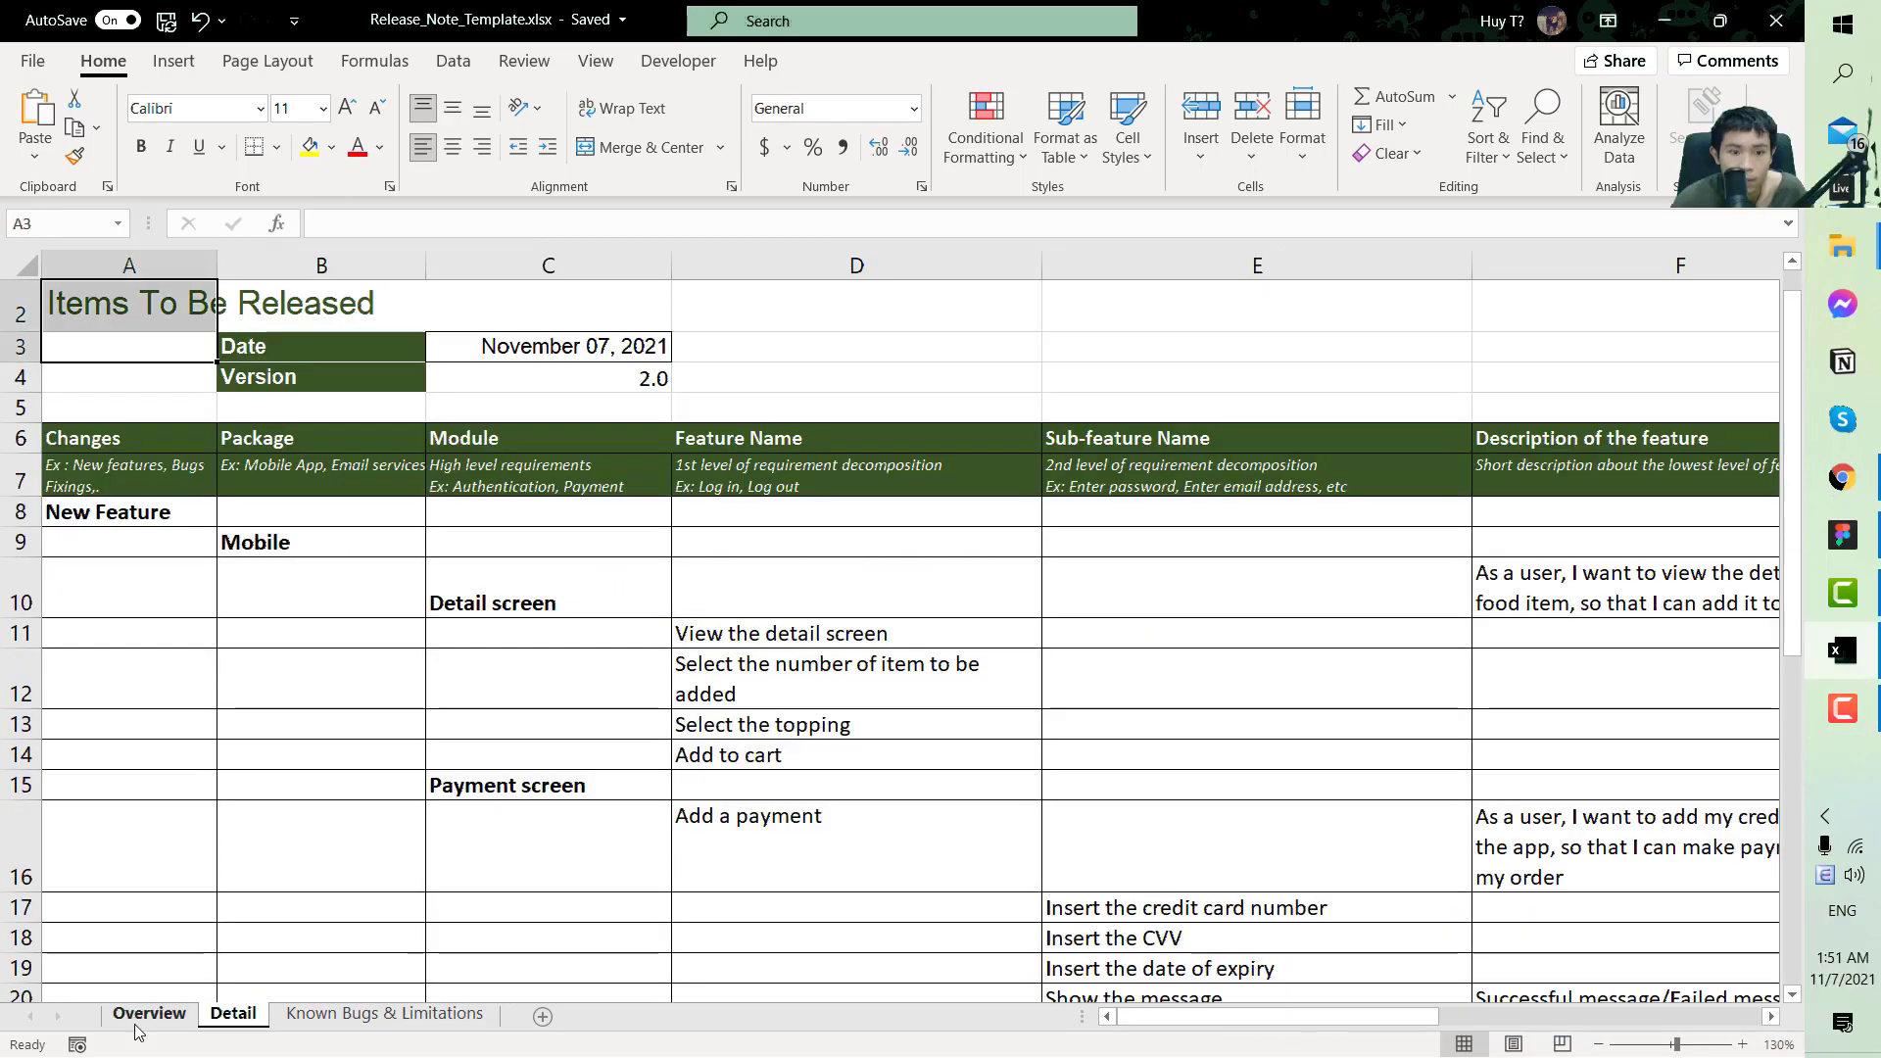
left_click(147, 1014)
Go over the title, the Project/Created by/Effective date labels and the four overview summary lines
left_click_drag(83, 324, 966, 638)
left_click(144, 413)
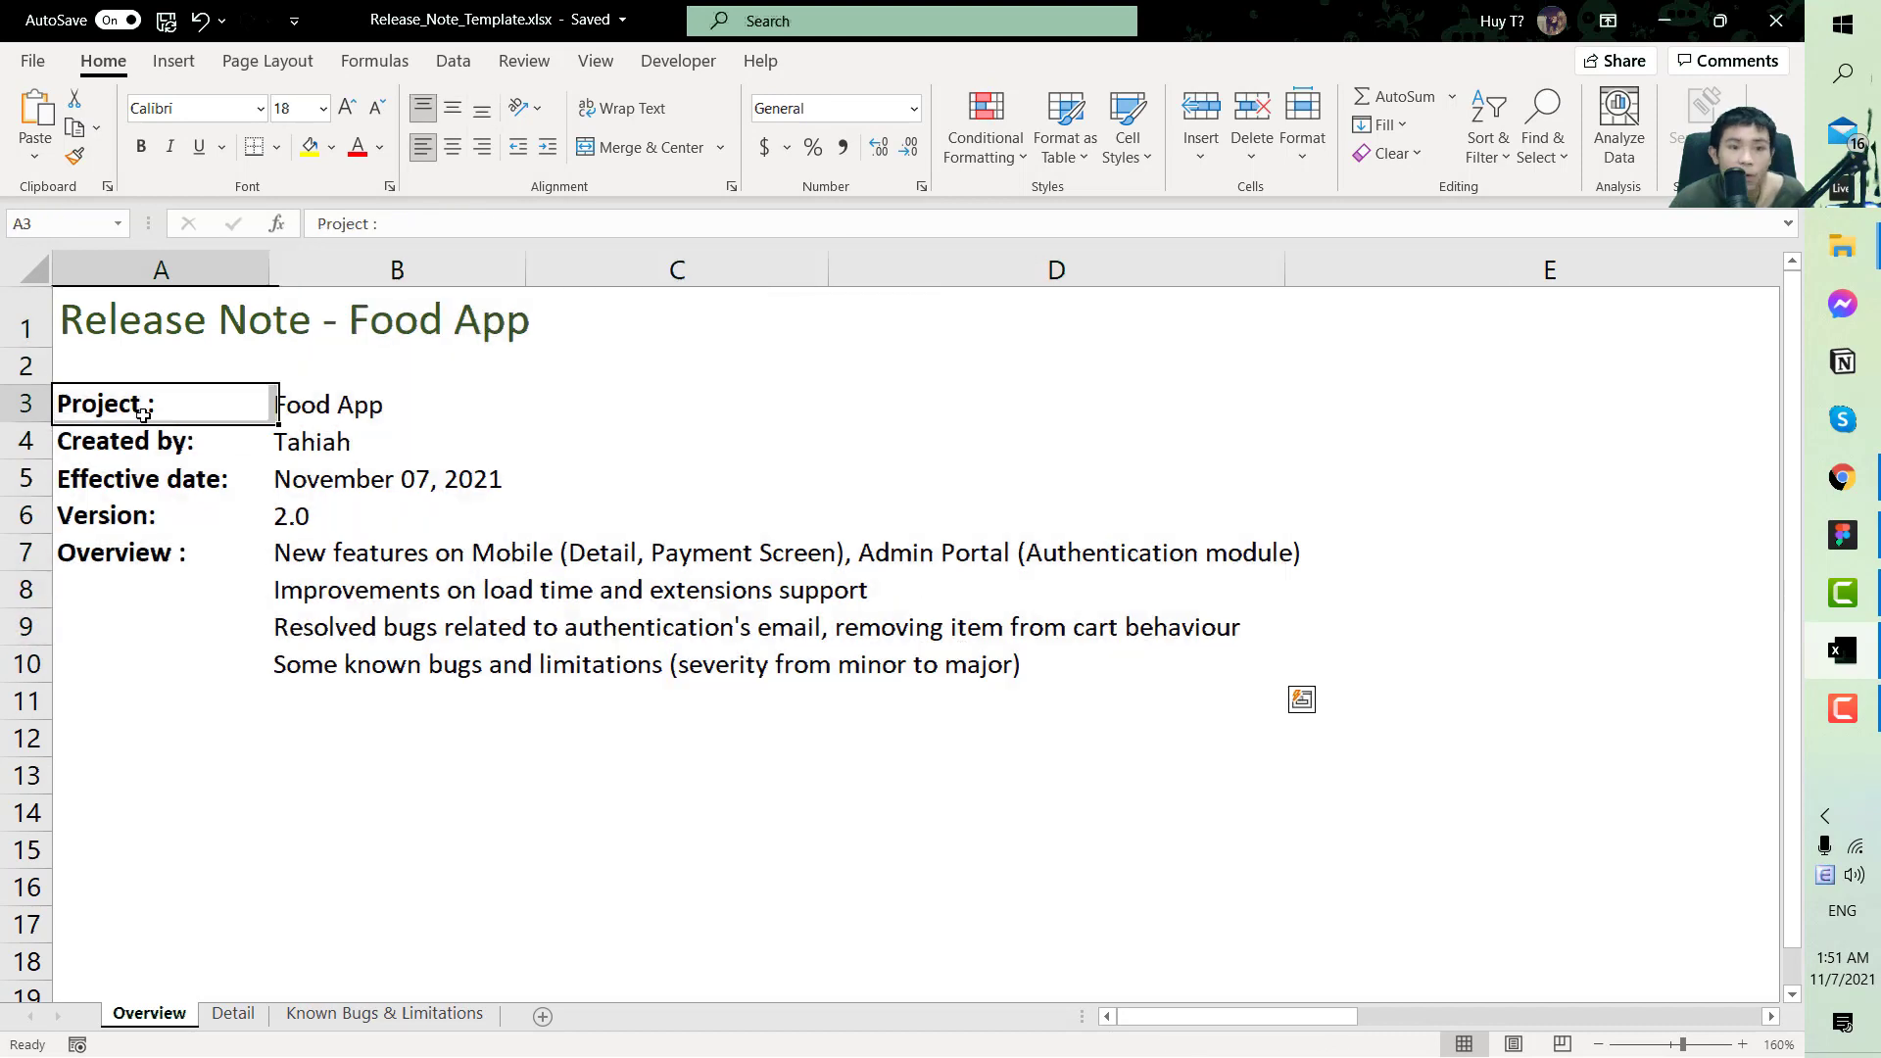
left_click_drag(123, 326, 321, 328)
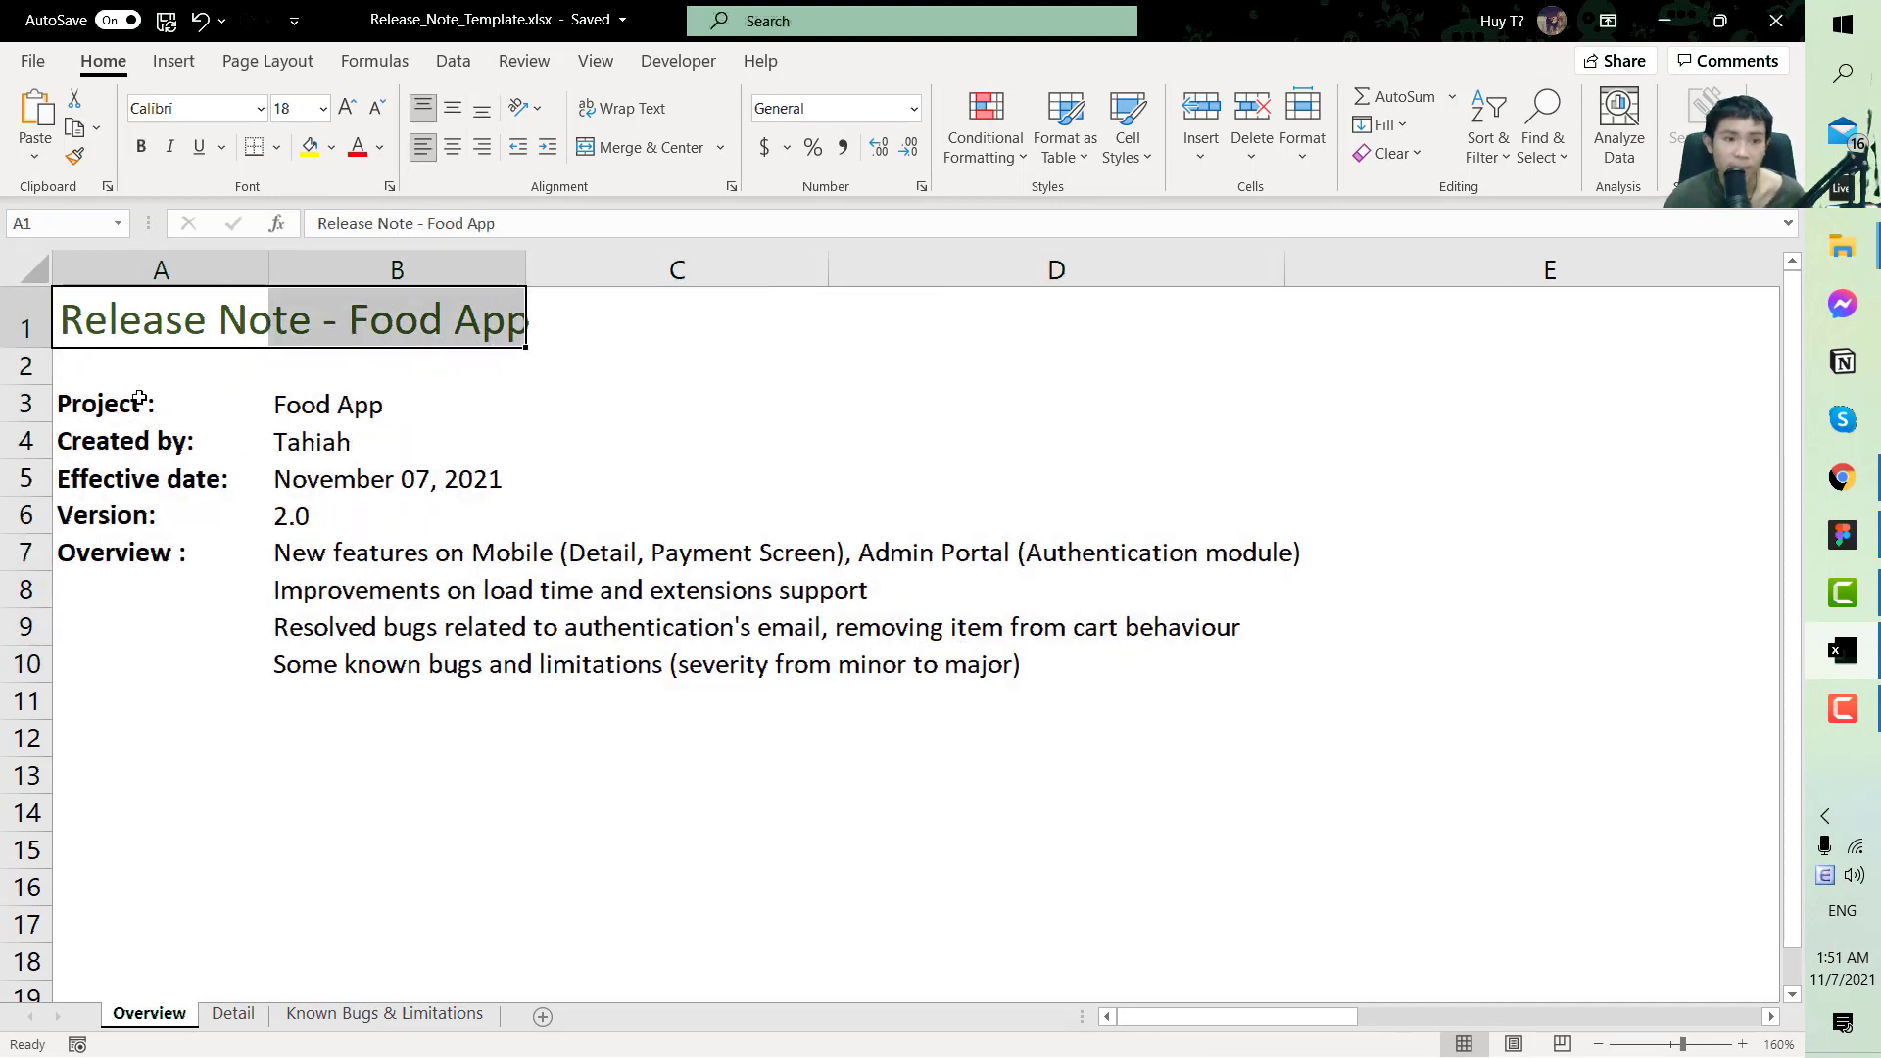
left_click_drag(127, 402, 155, 478)
left_click(145, 442)
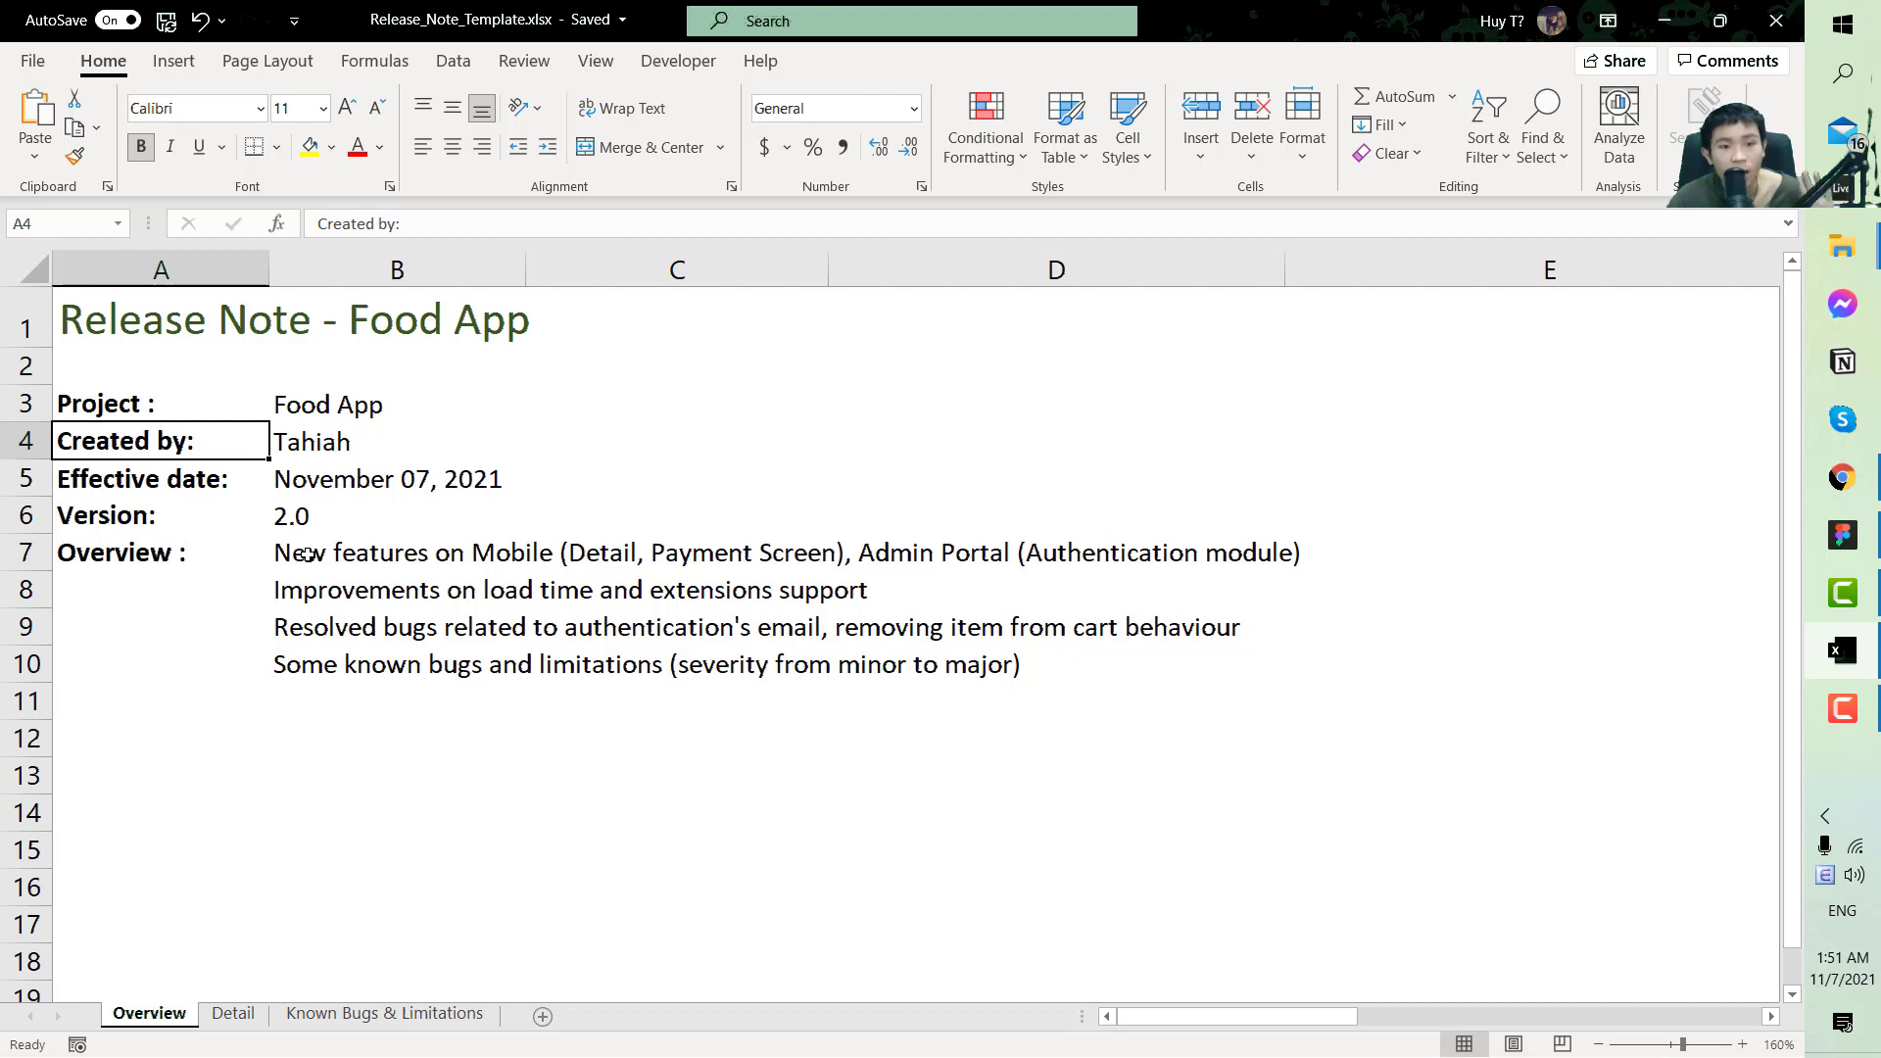
left_click_drag(307, 554, 891, 665)
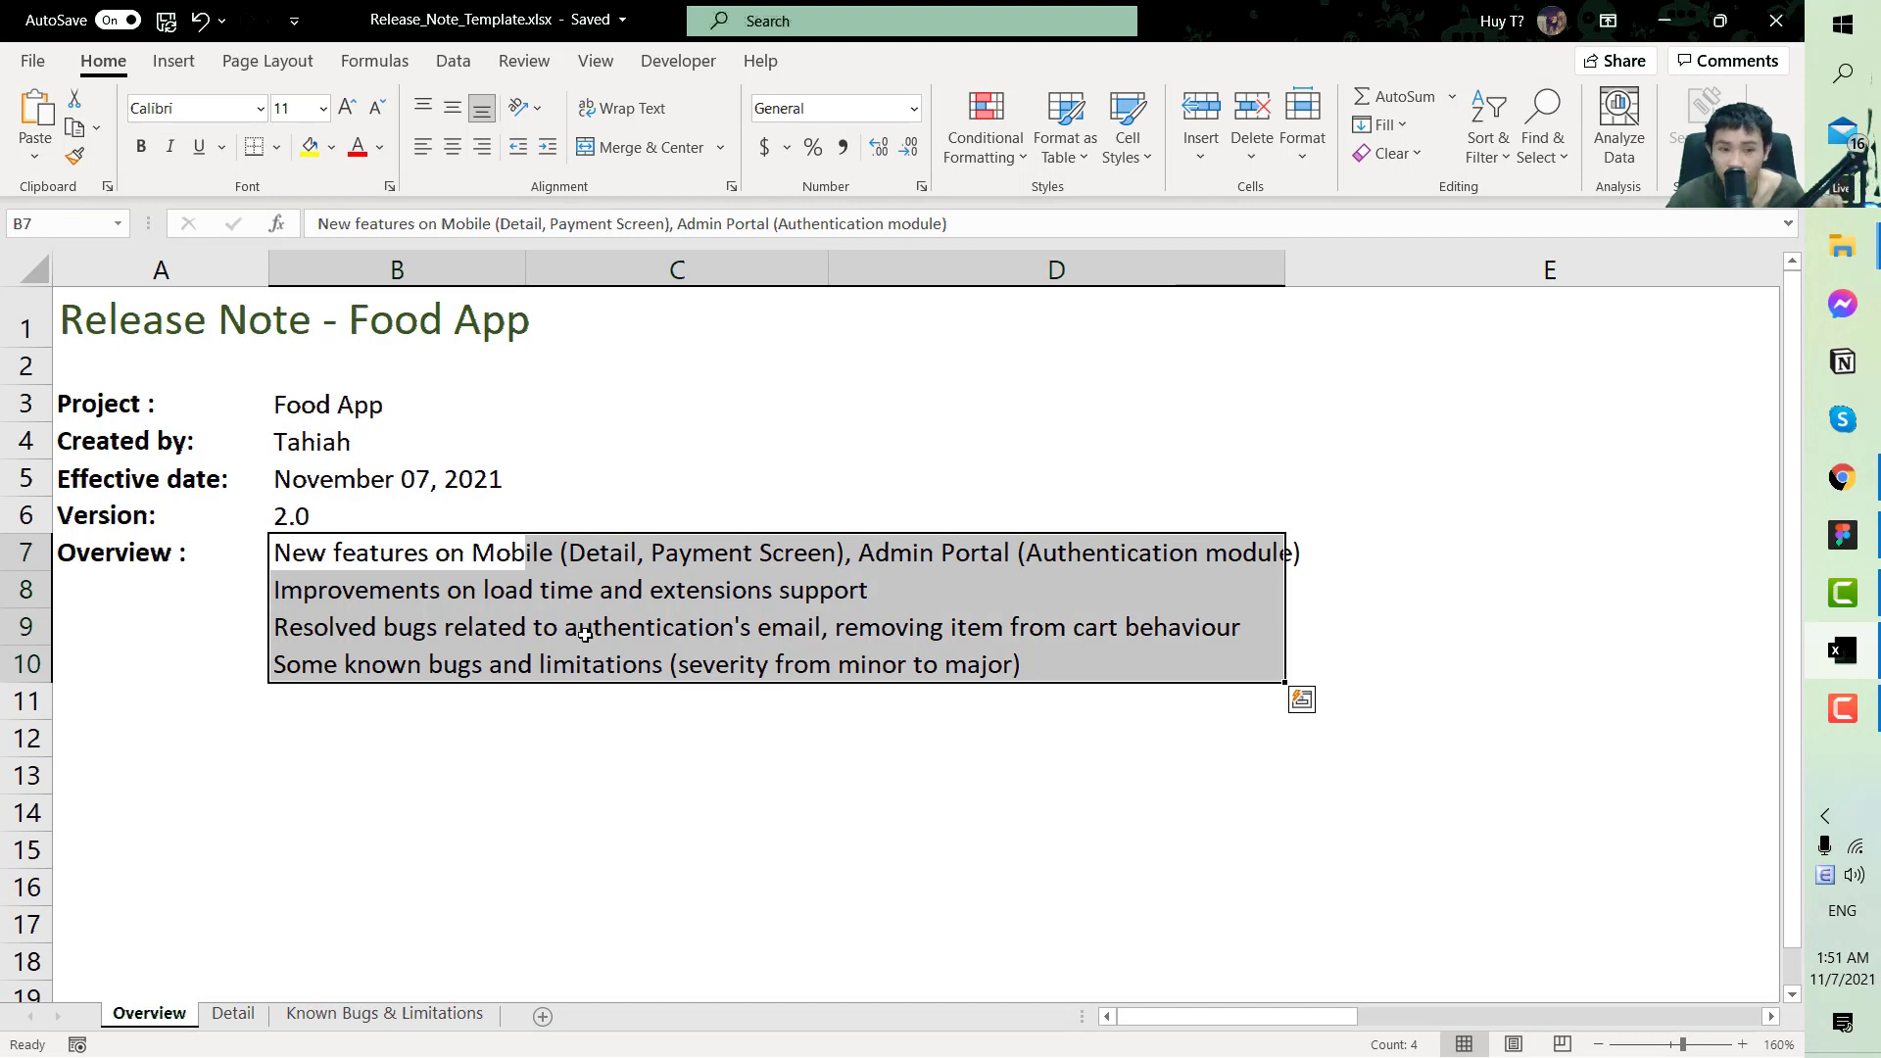
left_click(313, 558)
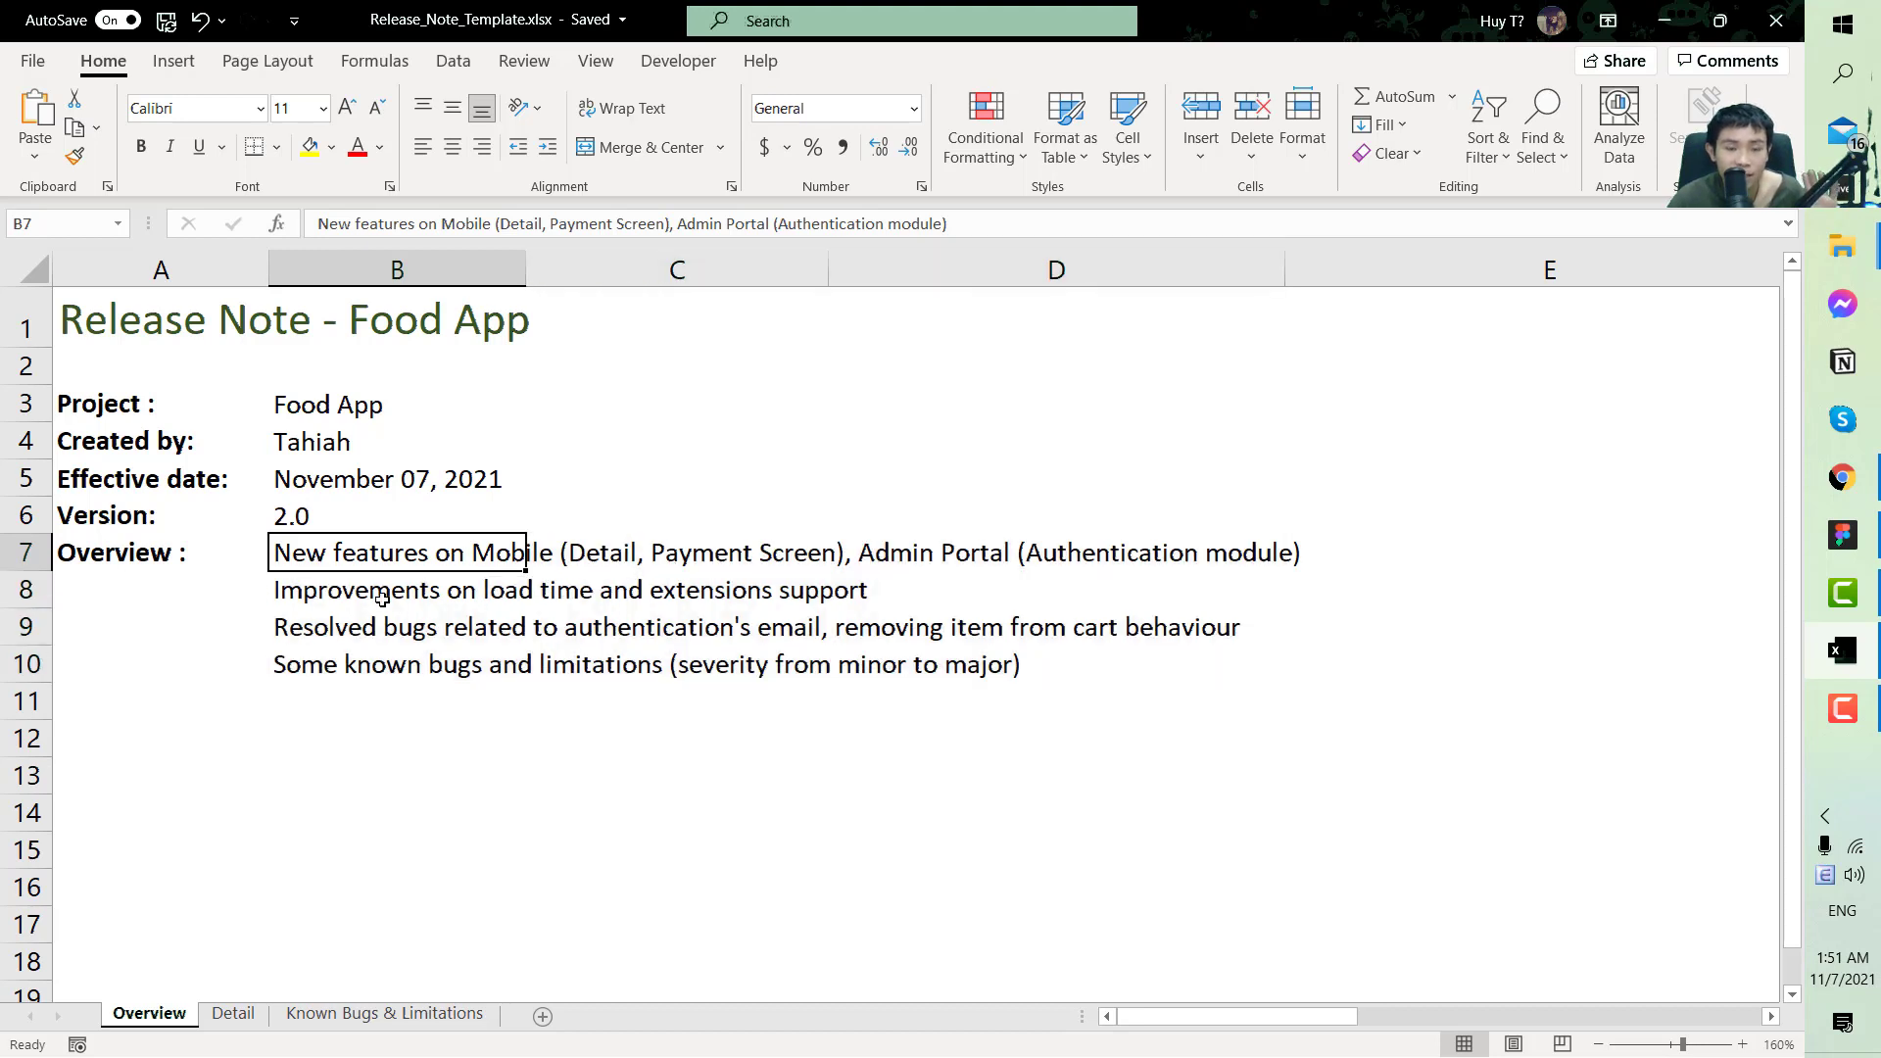
left_click(233, 1015)
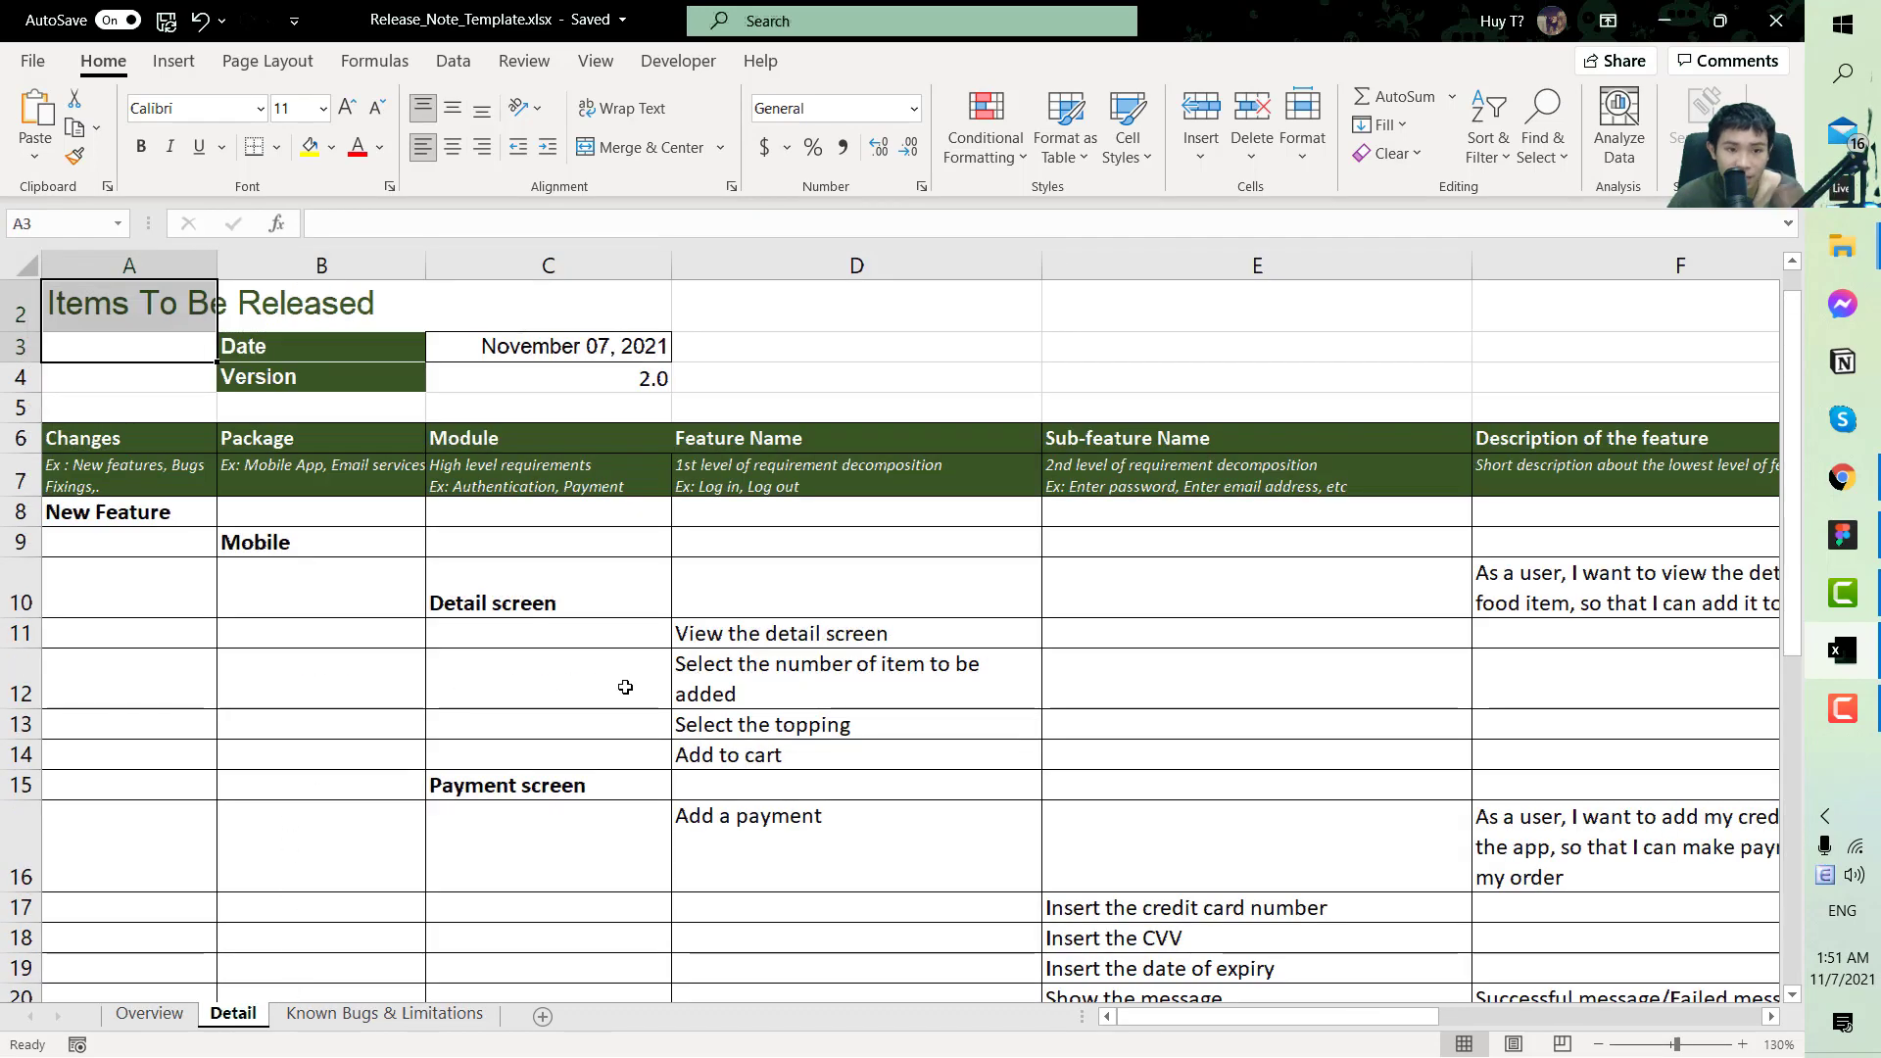
scroll(323, 587, "up", 1)
left_click(98, 335)
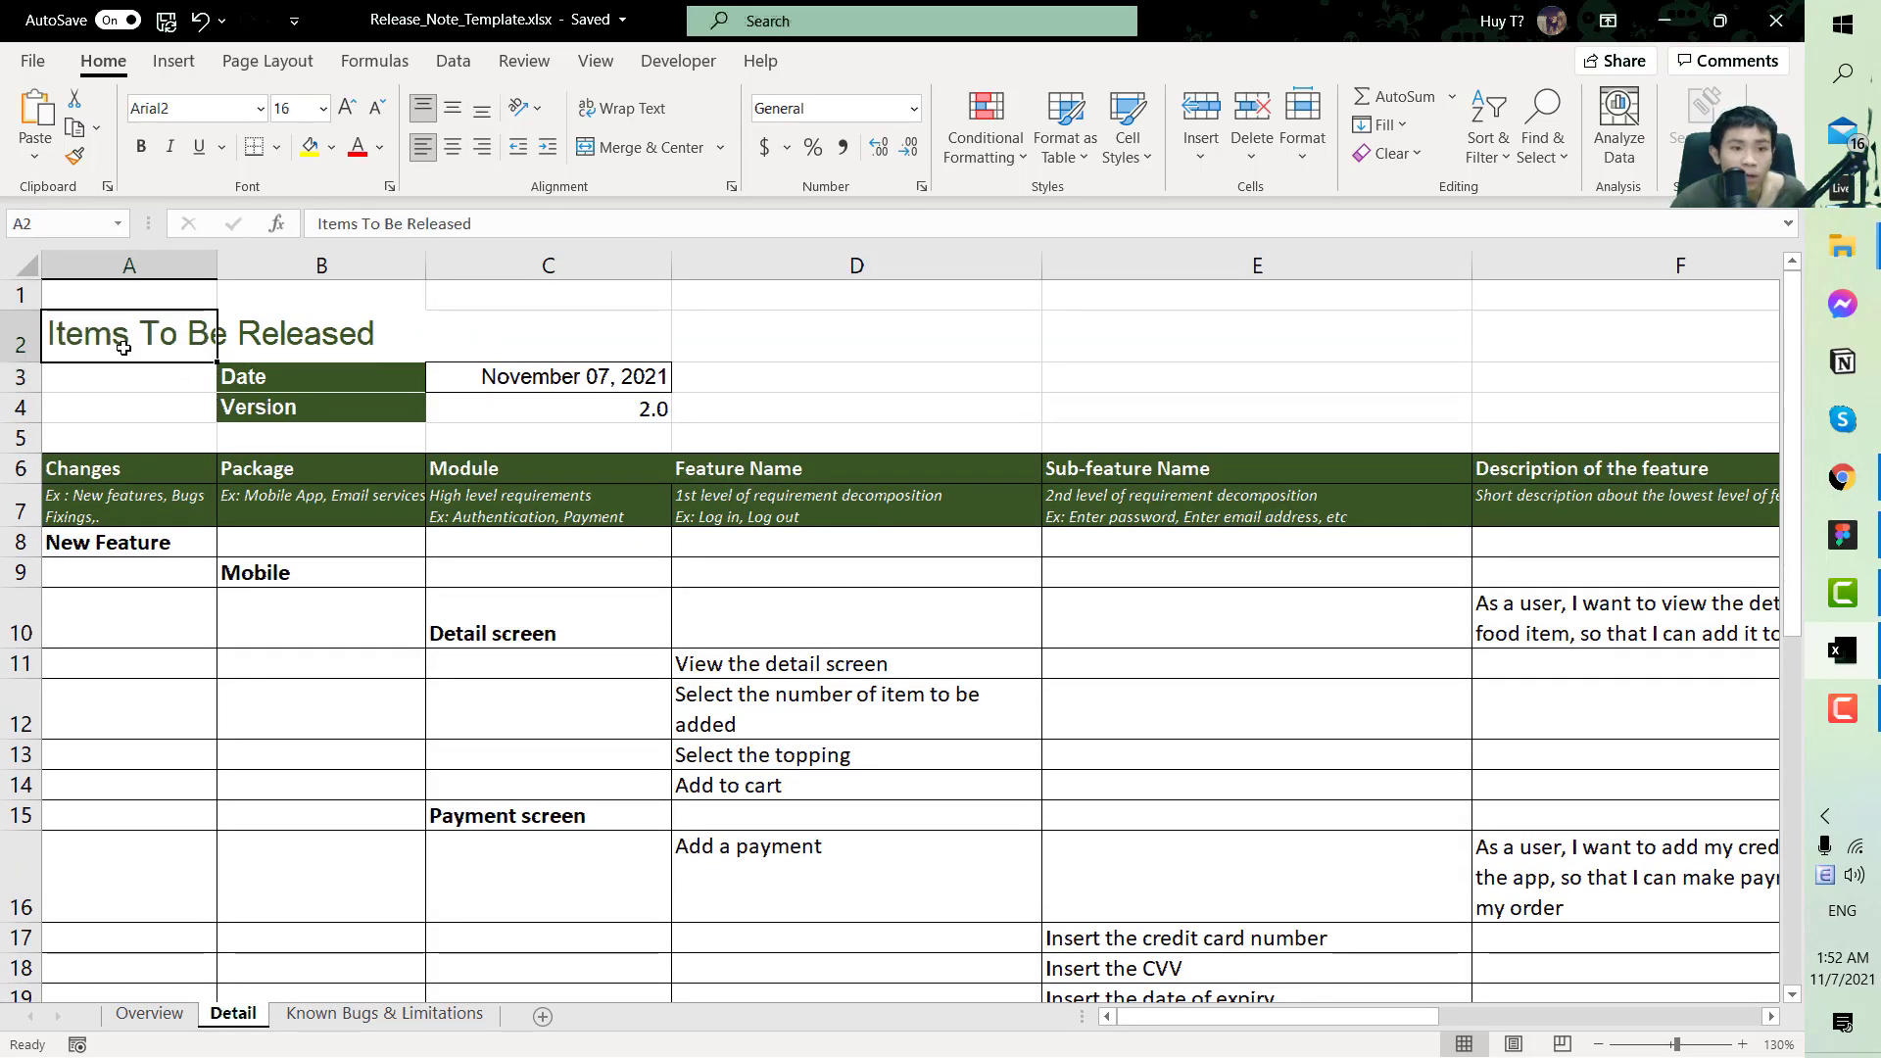
left_click_drag(258, 375, 627, 406)
left_click(149, 1015)
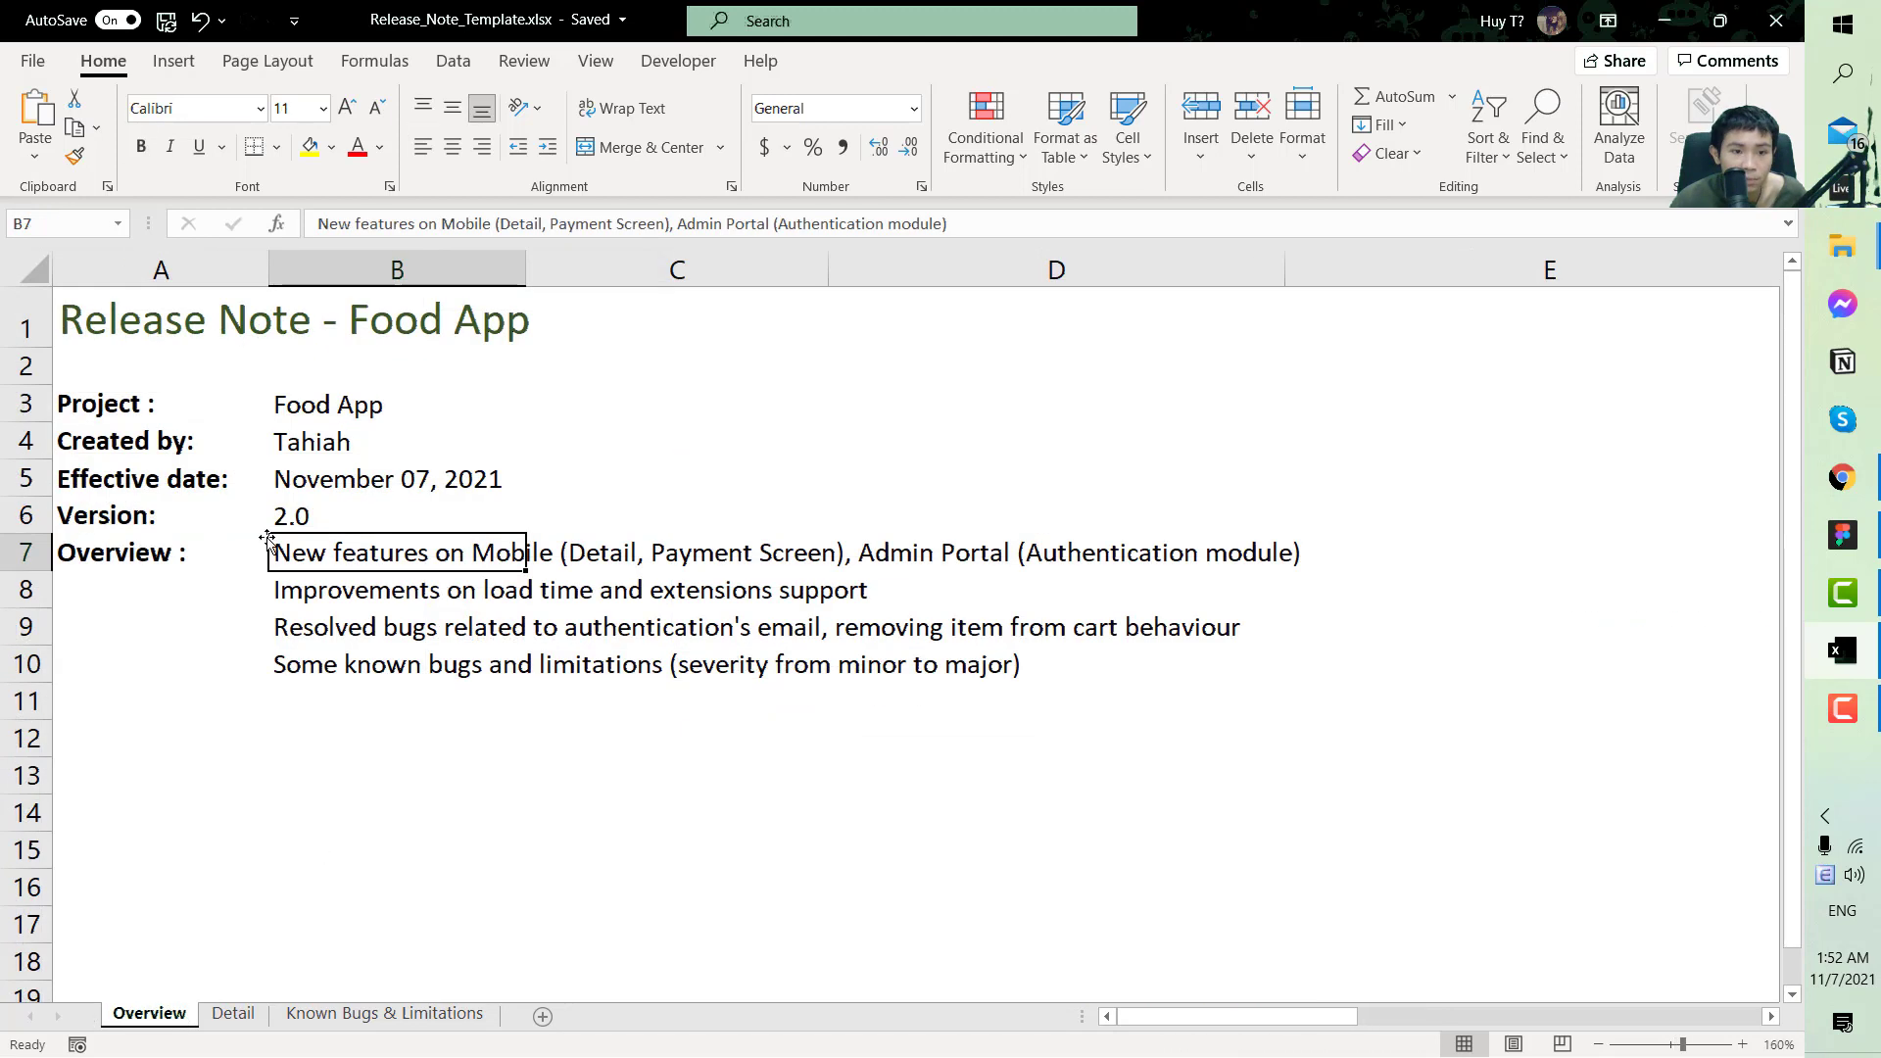
left_click(232, 1014)
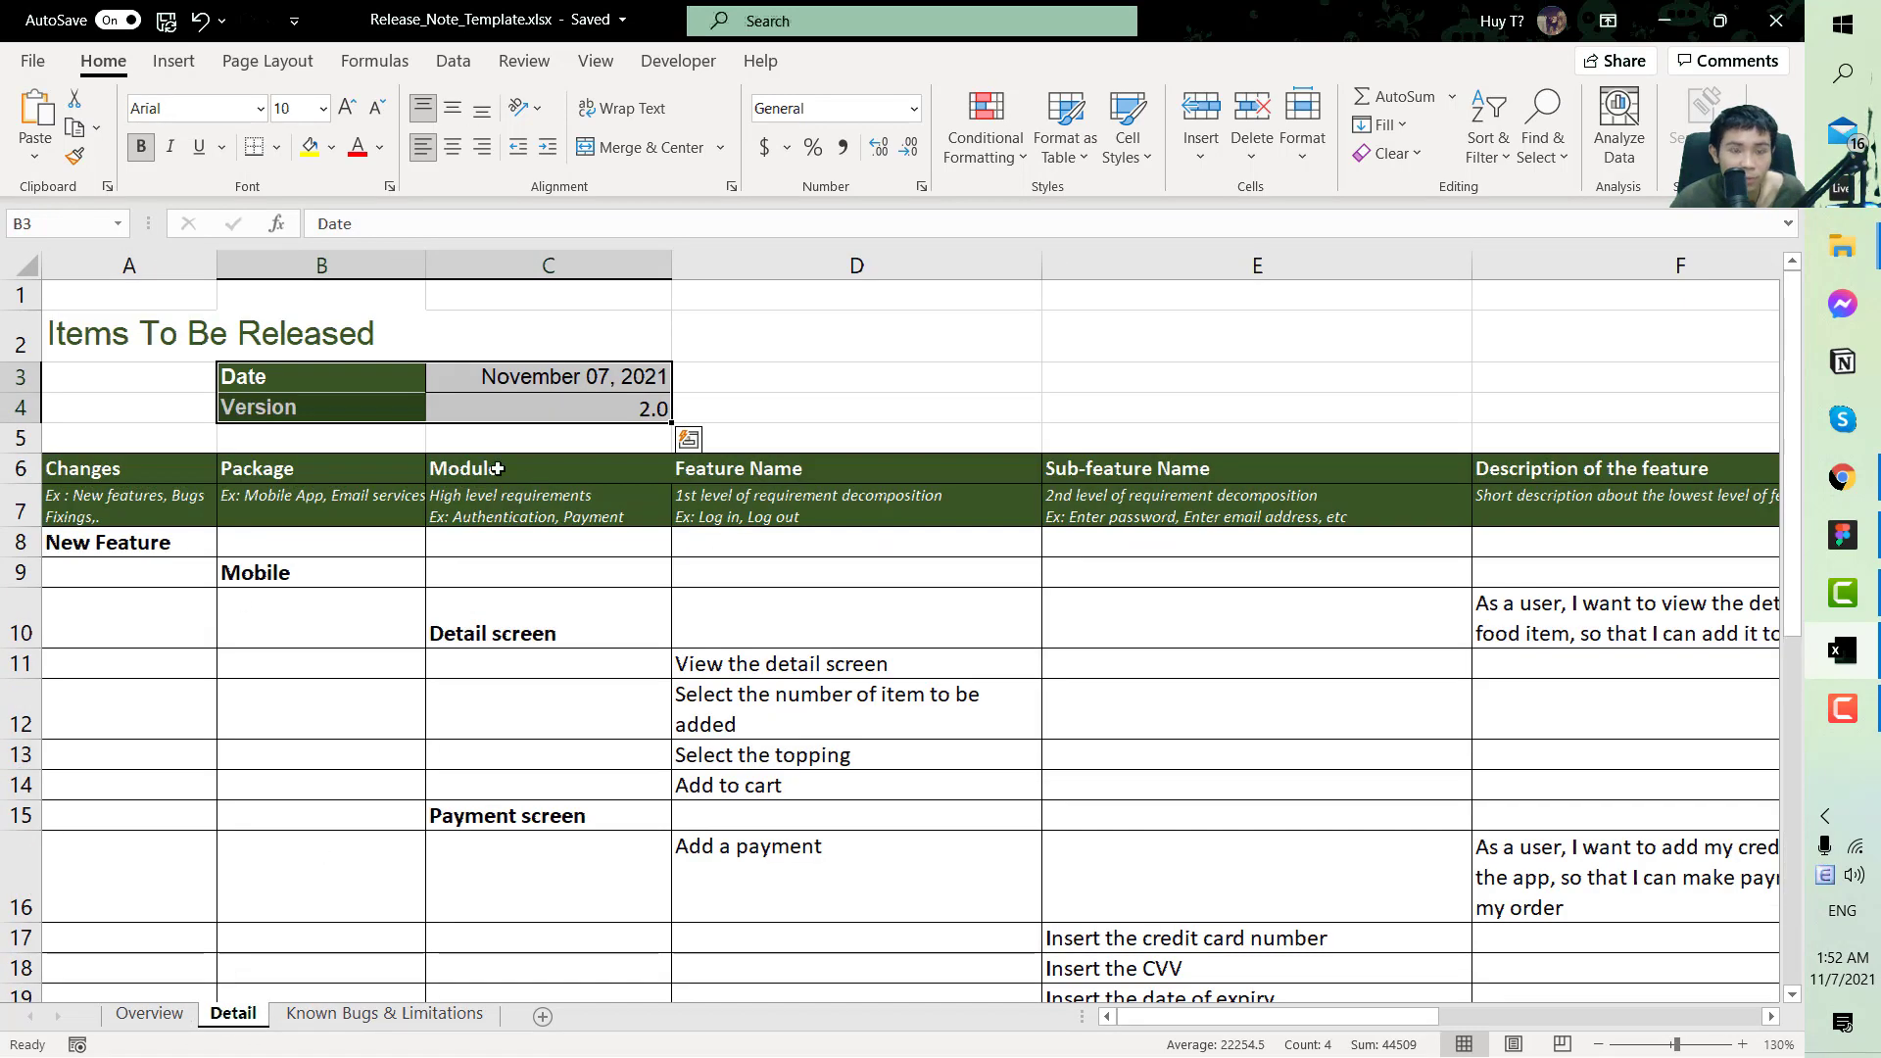
scroll(265, 601, "down", 2, "ctrl")
key("ctrl+q")
scroll(62, 423, "up", 2, "ctrl")
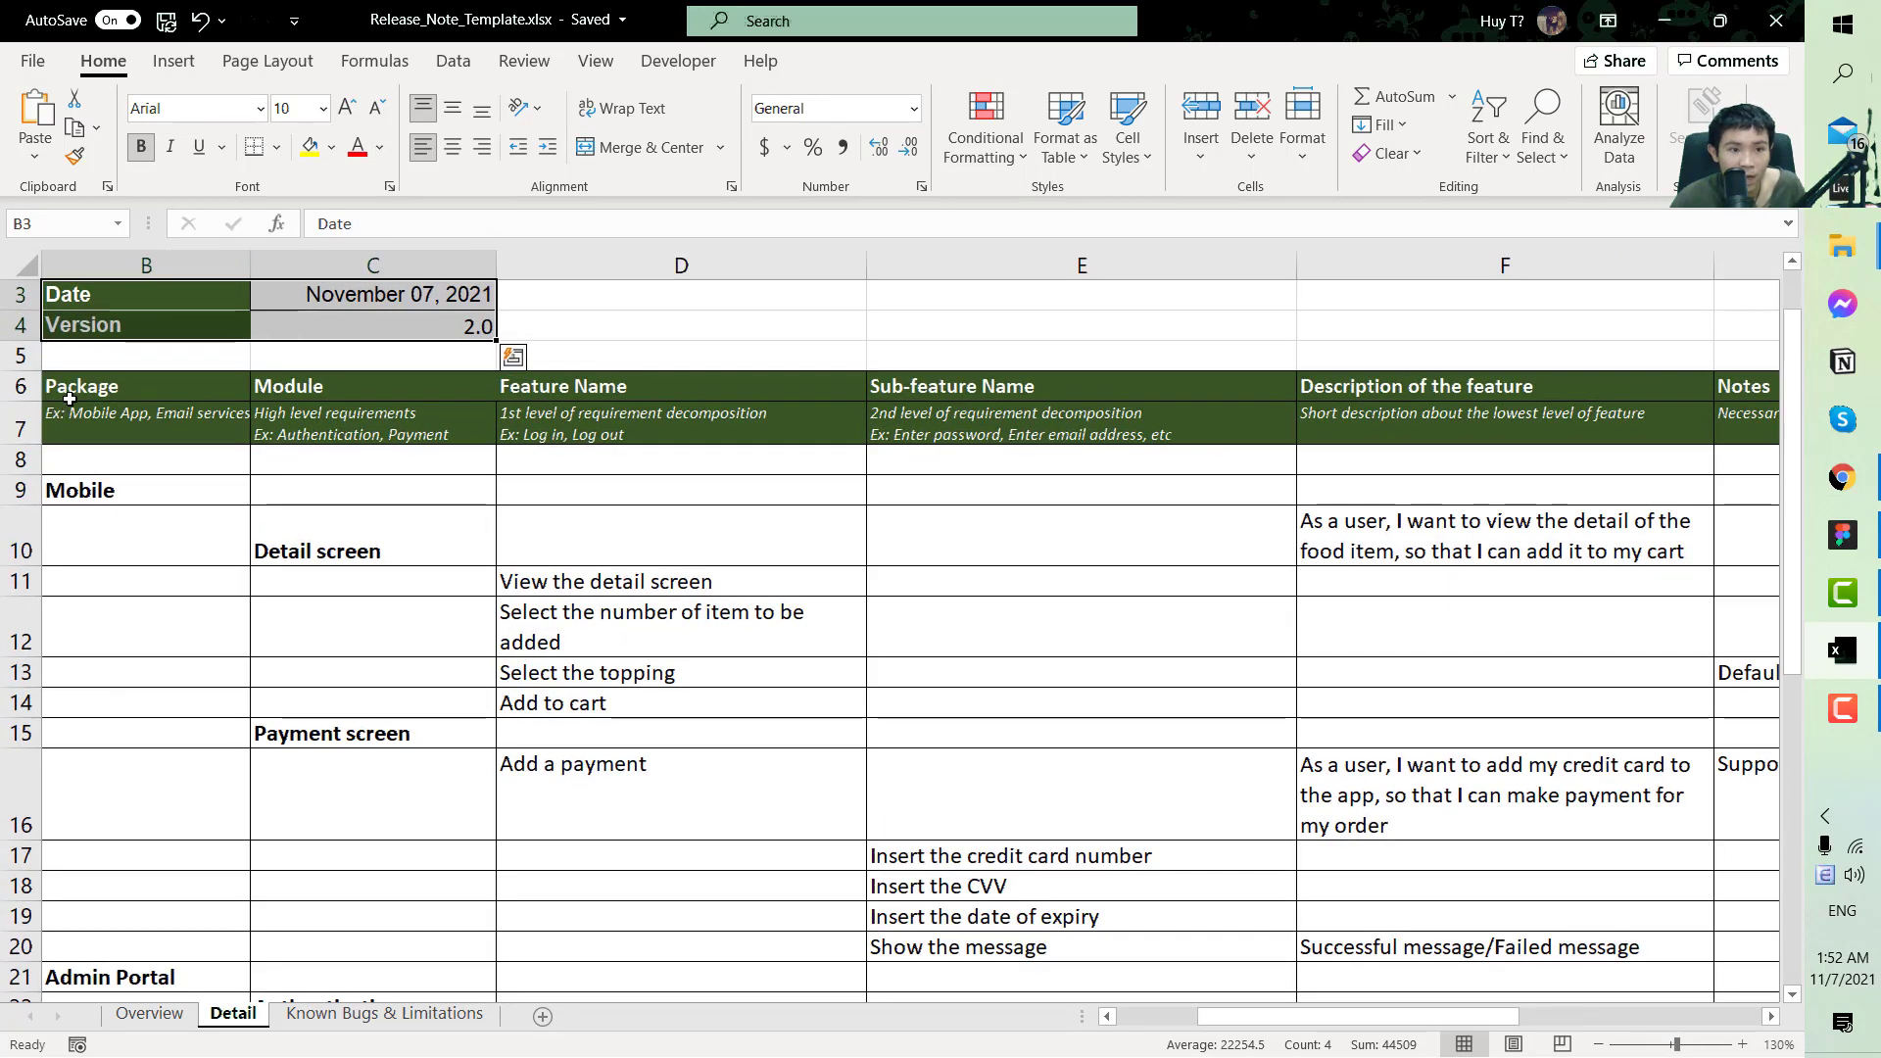
mouse_move(62, 389)
left_mouse_down()
mouse_move(5, 385)
mouse_move(95, 376)
left_mouse_up()
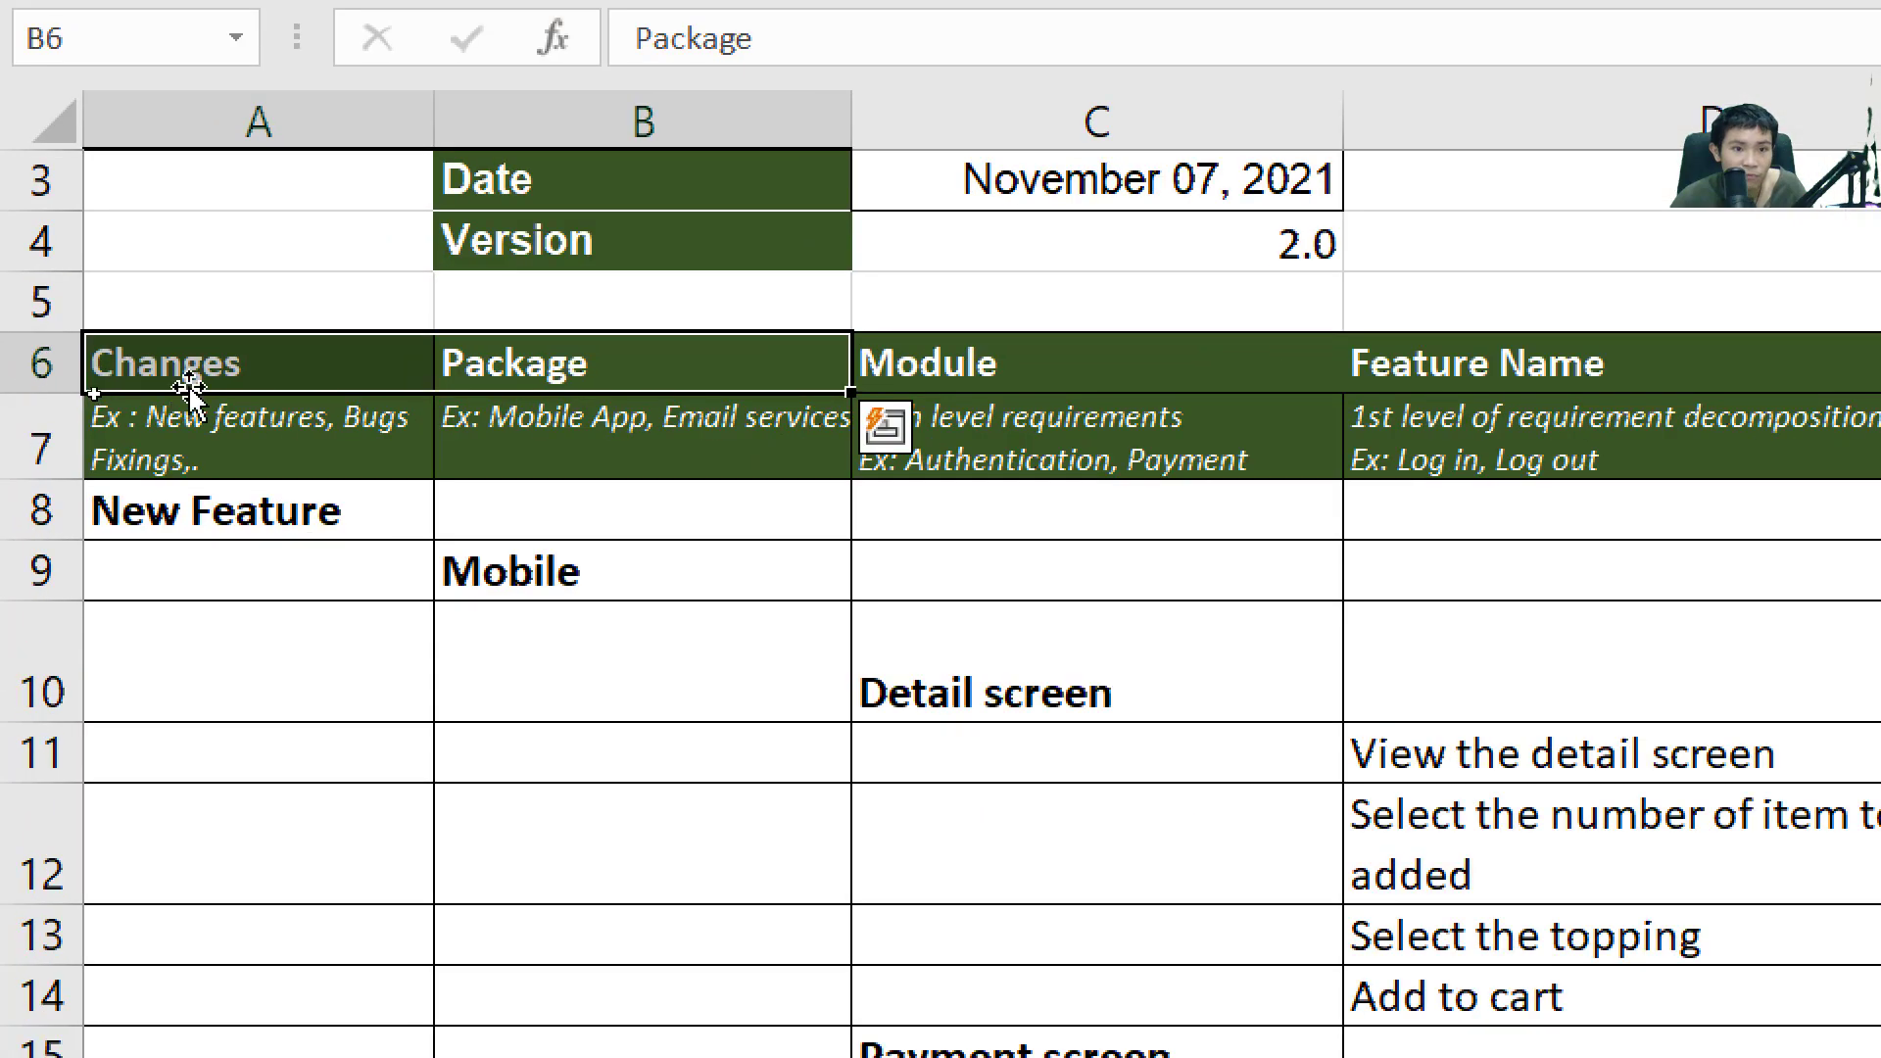
scroll(164, 461, "up", 1)
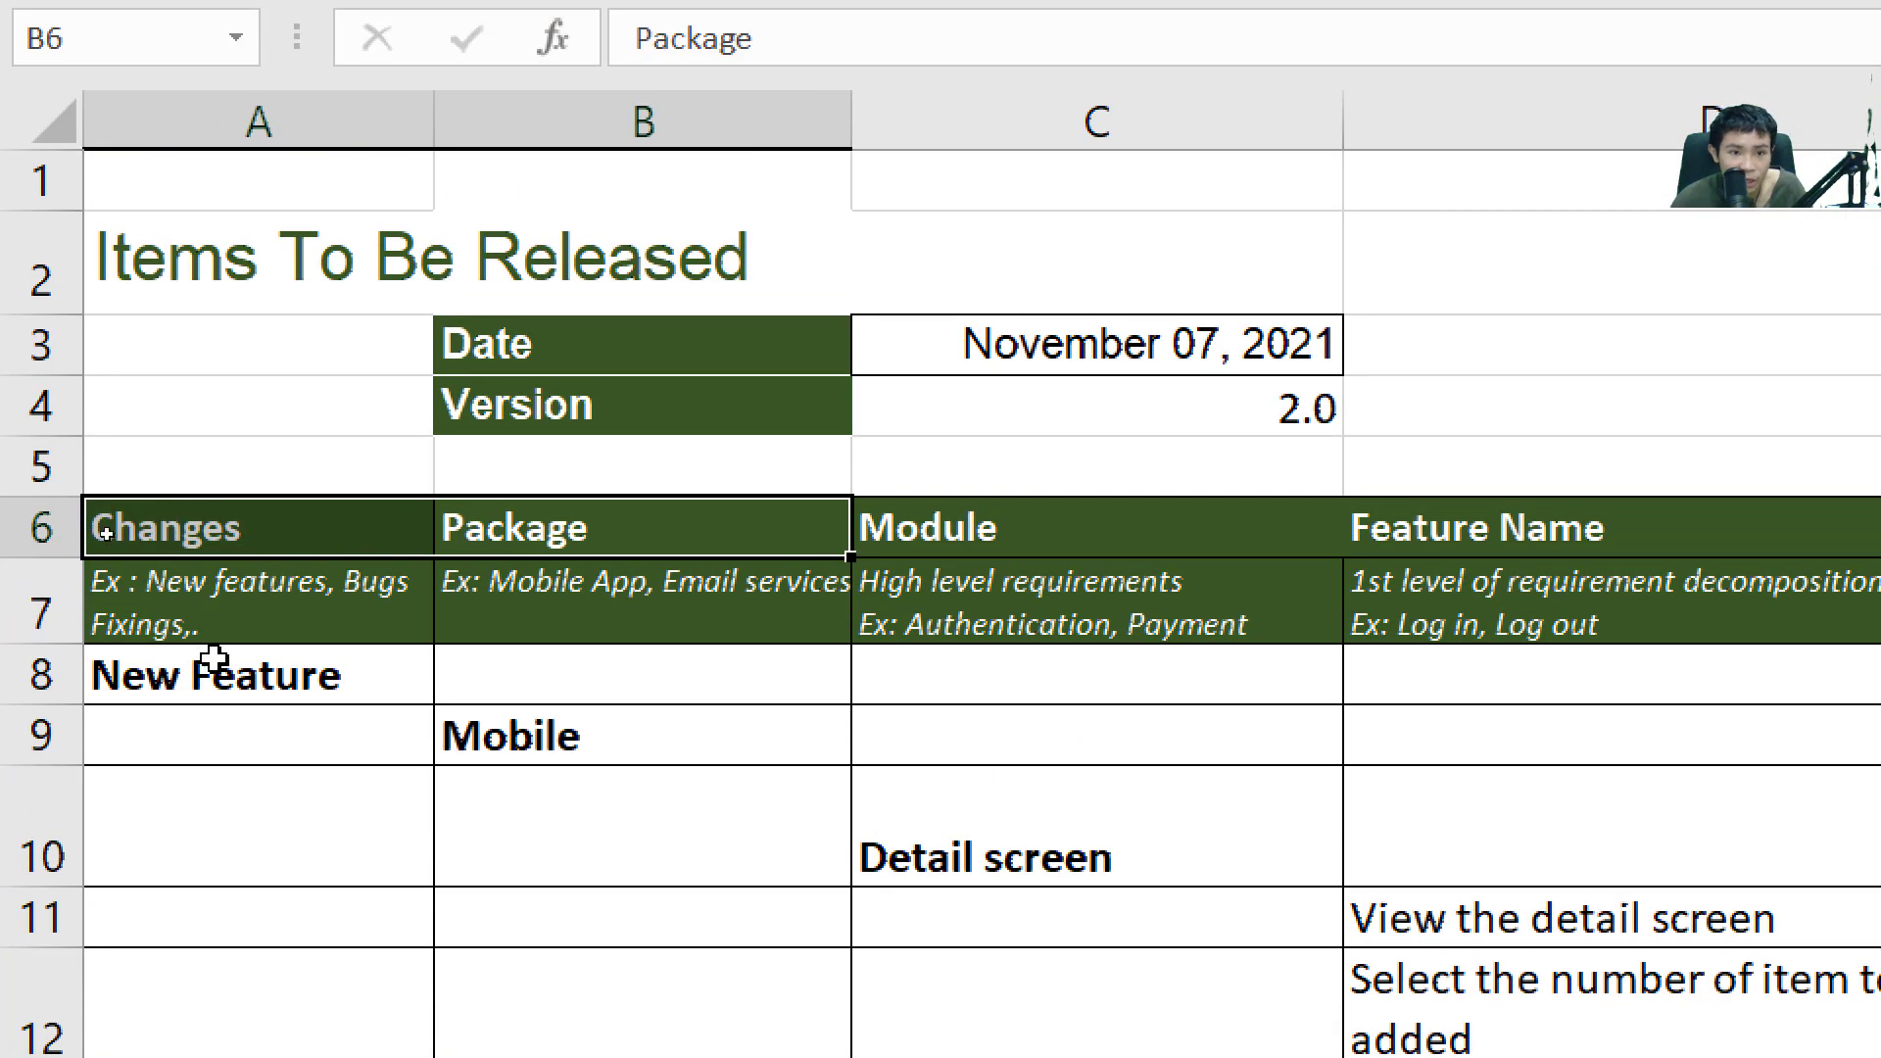
scroll(202, 659, "down", 3)
scroll(268, 736, "down", 5)
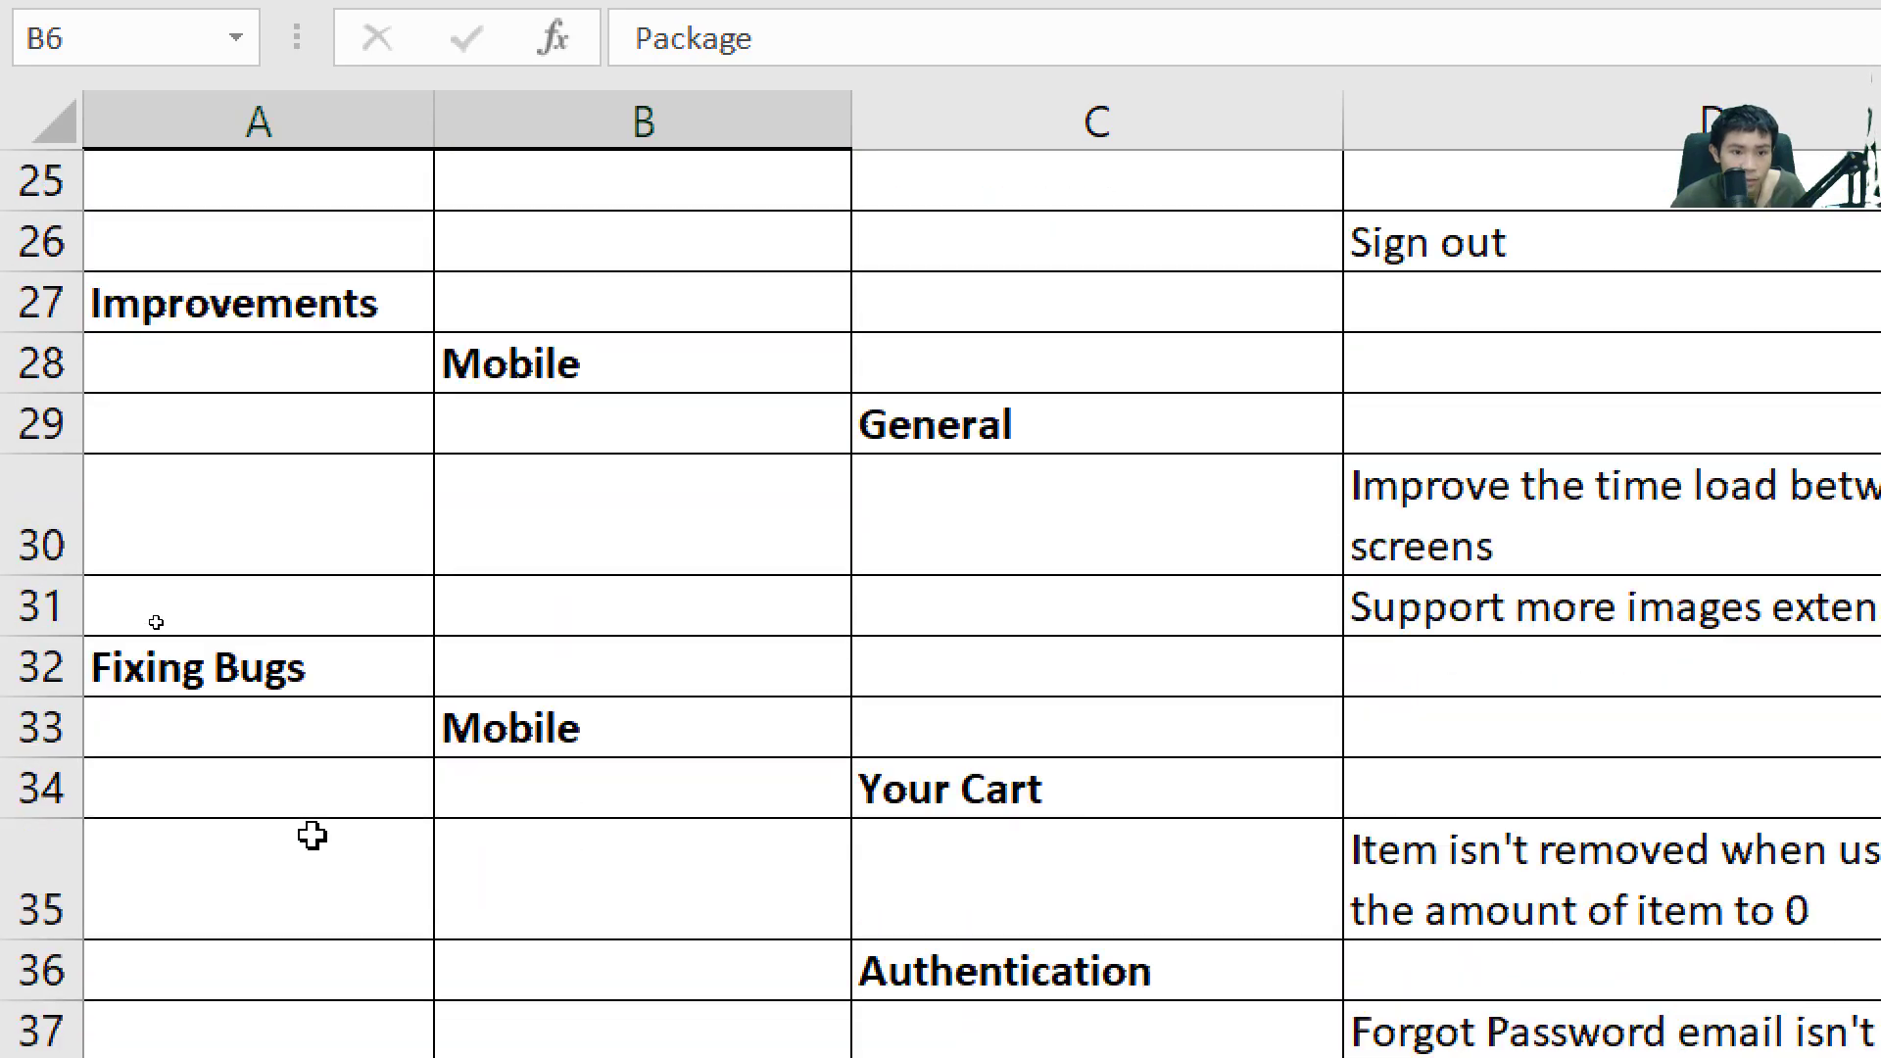
scroll(311, 835, "up", 8)
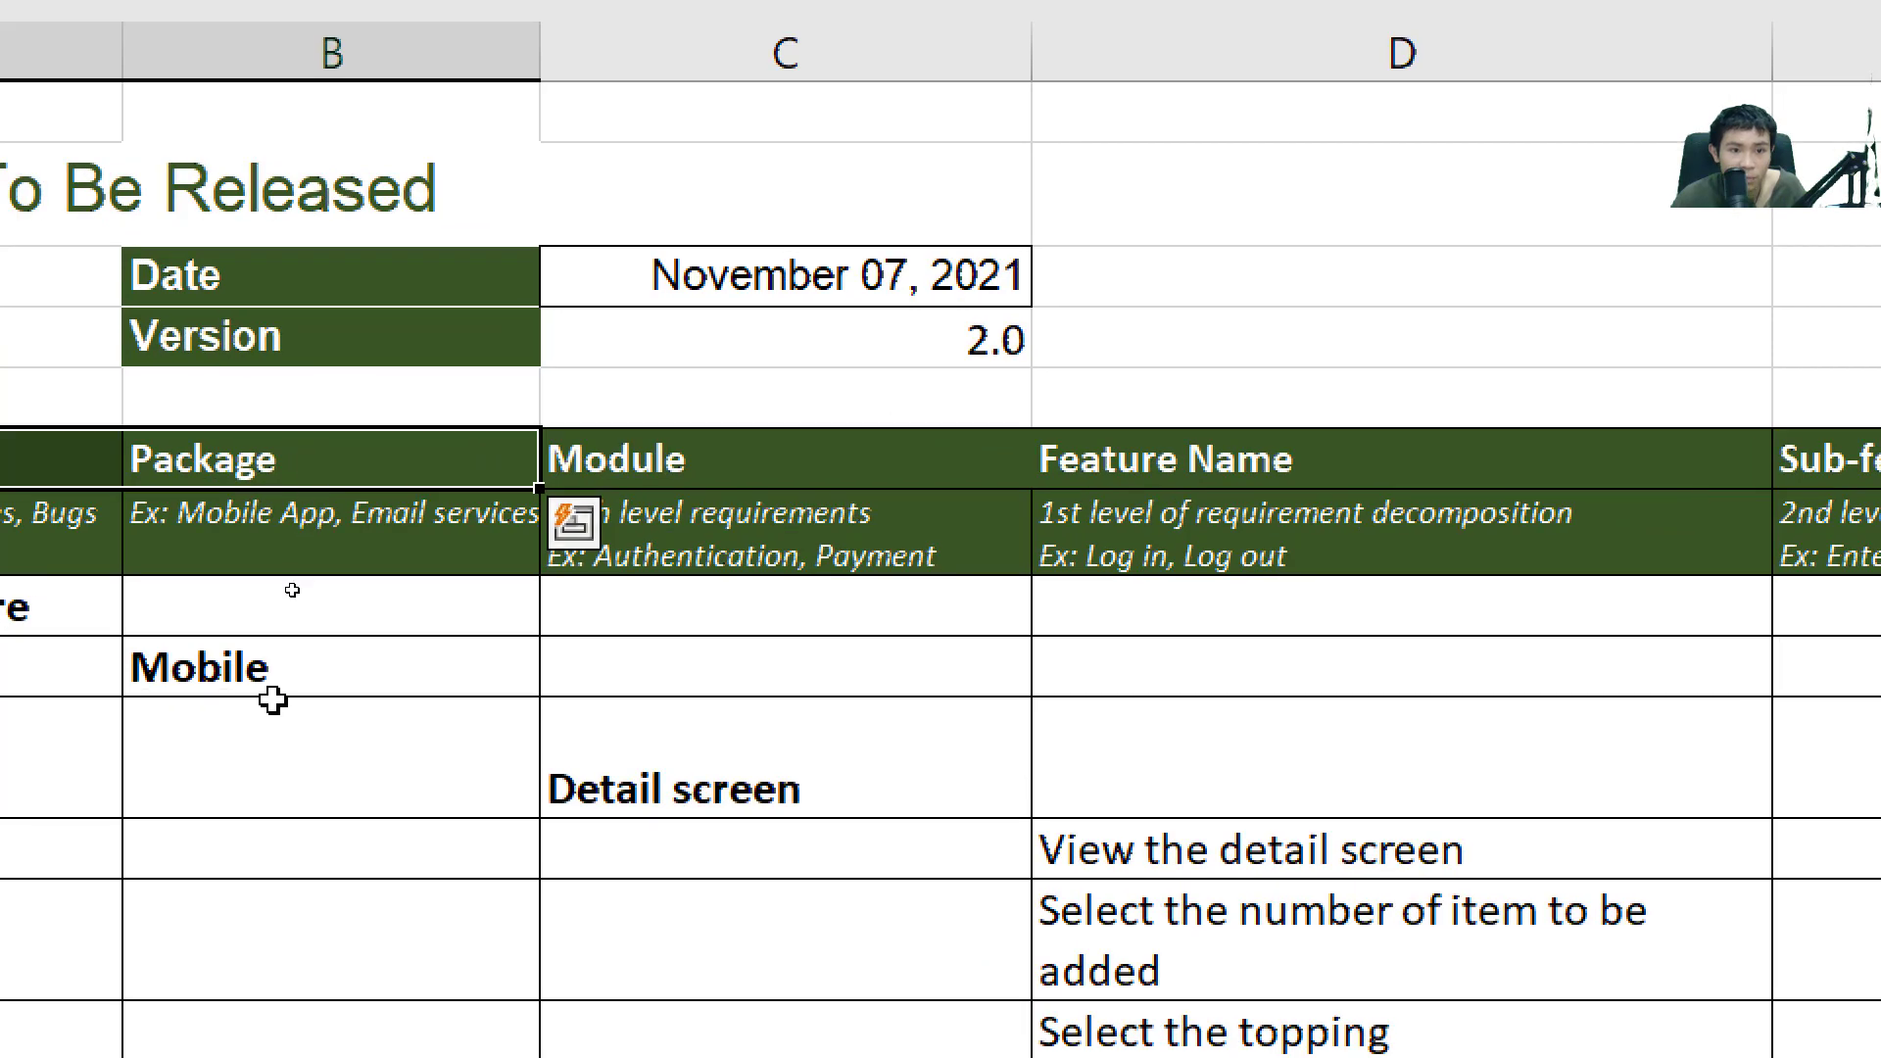
left_click(261, 454)
key("Right")
key("Right")
key("Right")
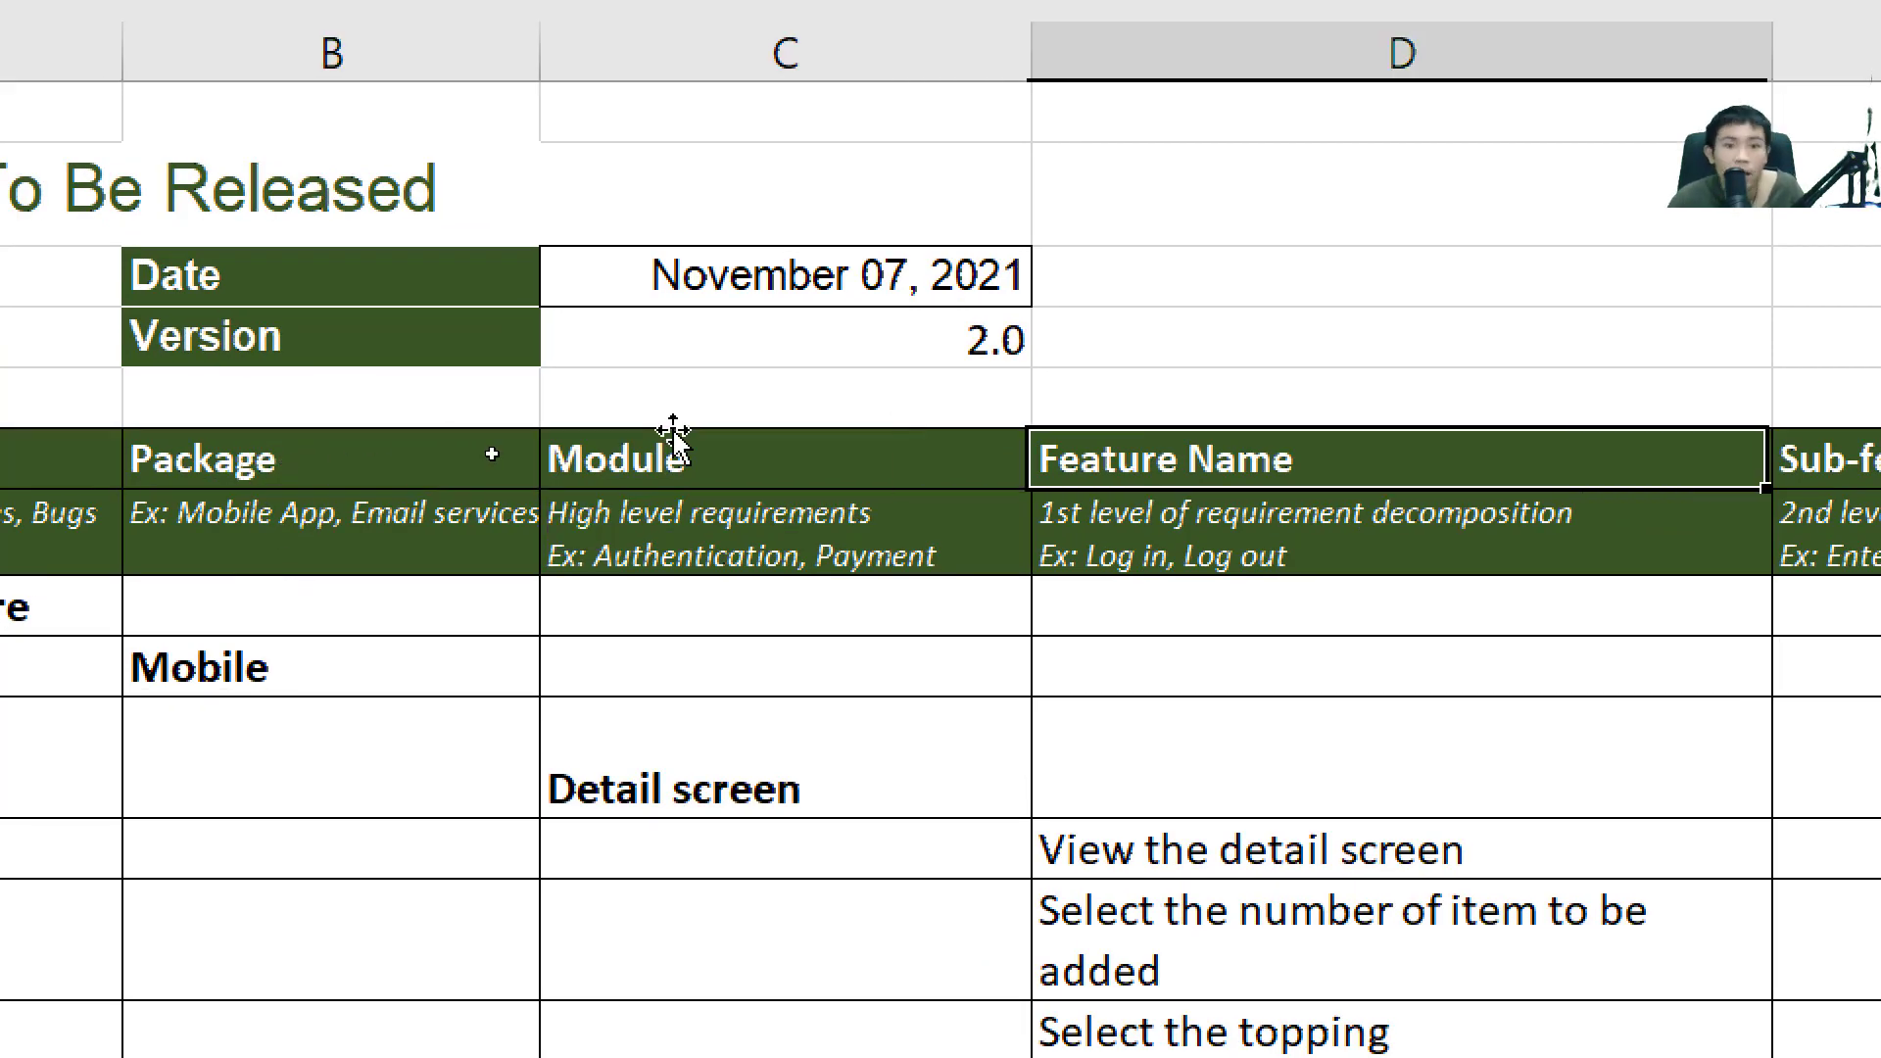
key("Left")
key("Left")
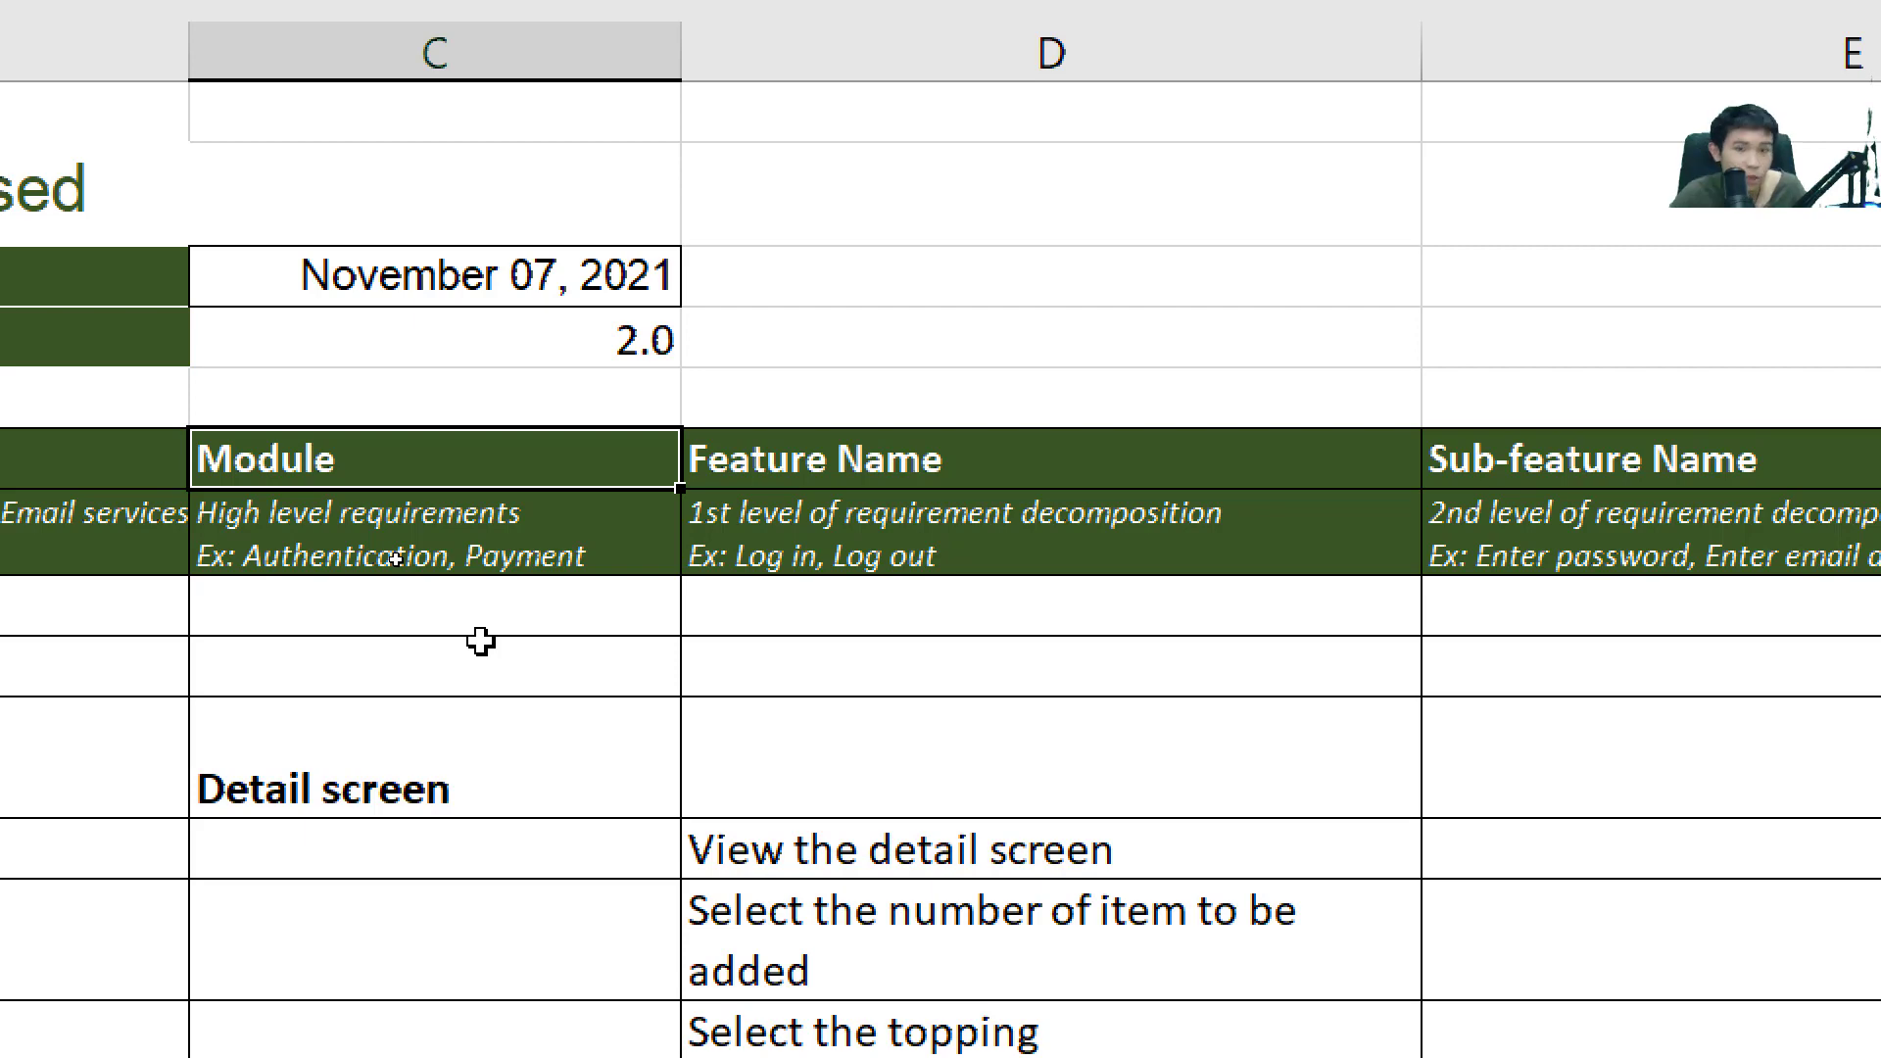
key("Right")
key("Right")
key("Right")
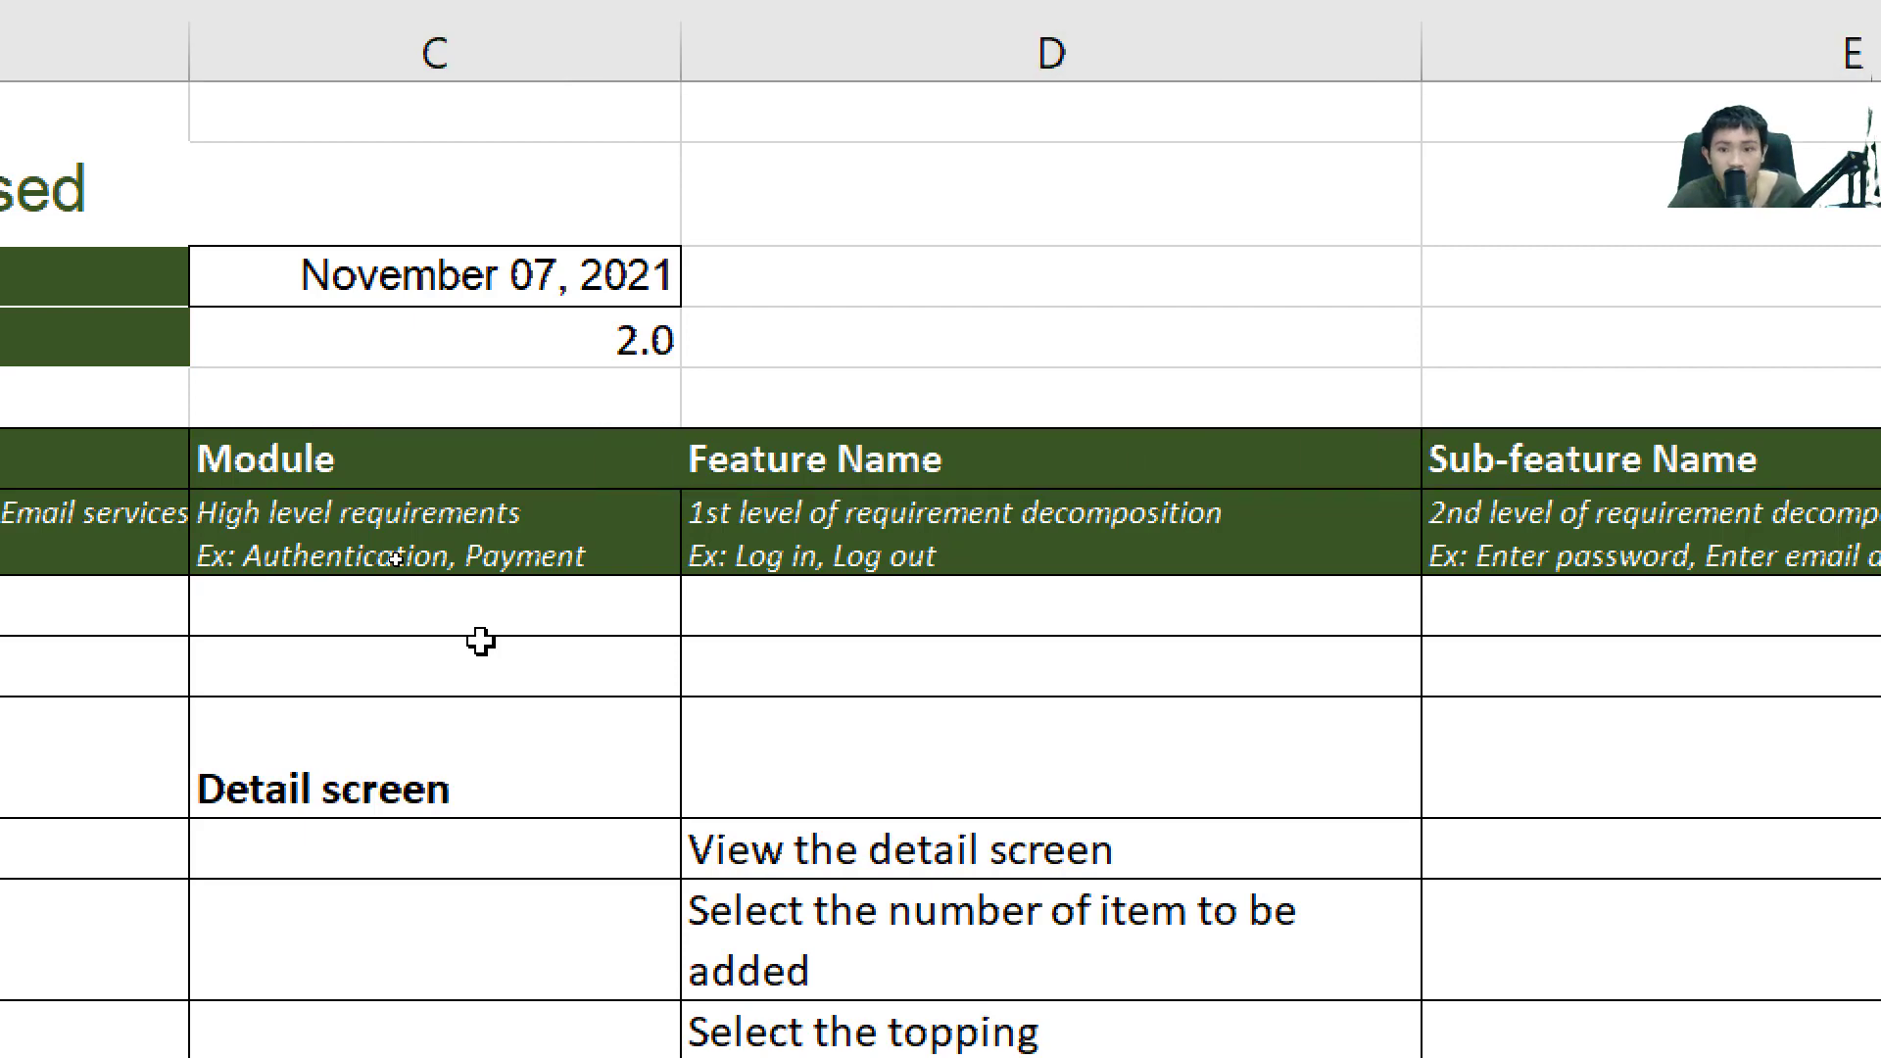
key("Right")
key("Right")
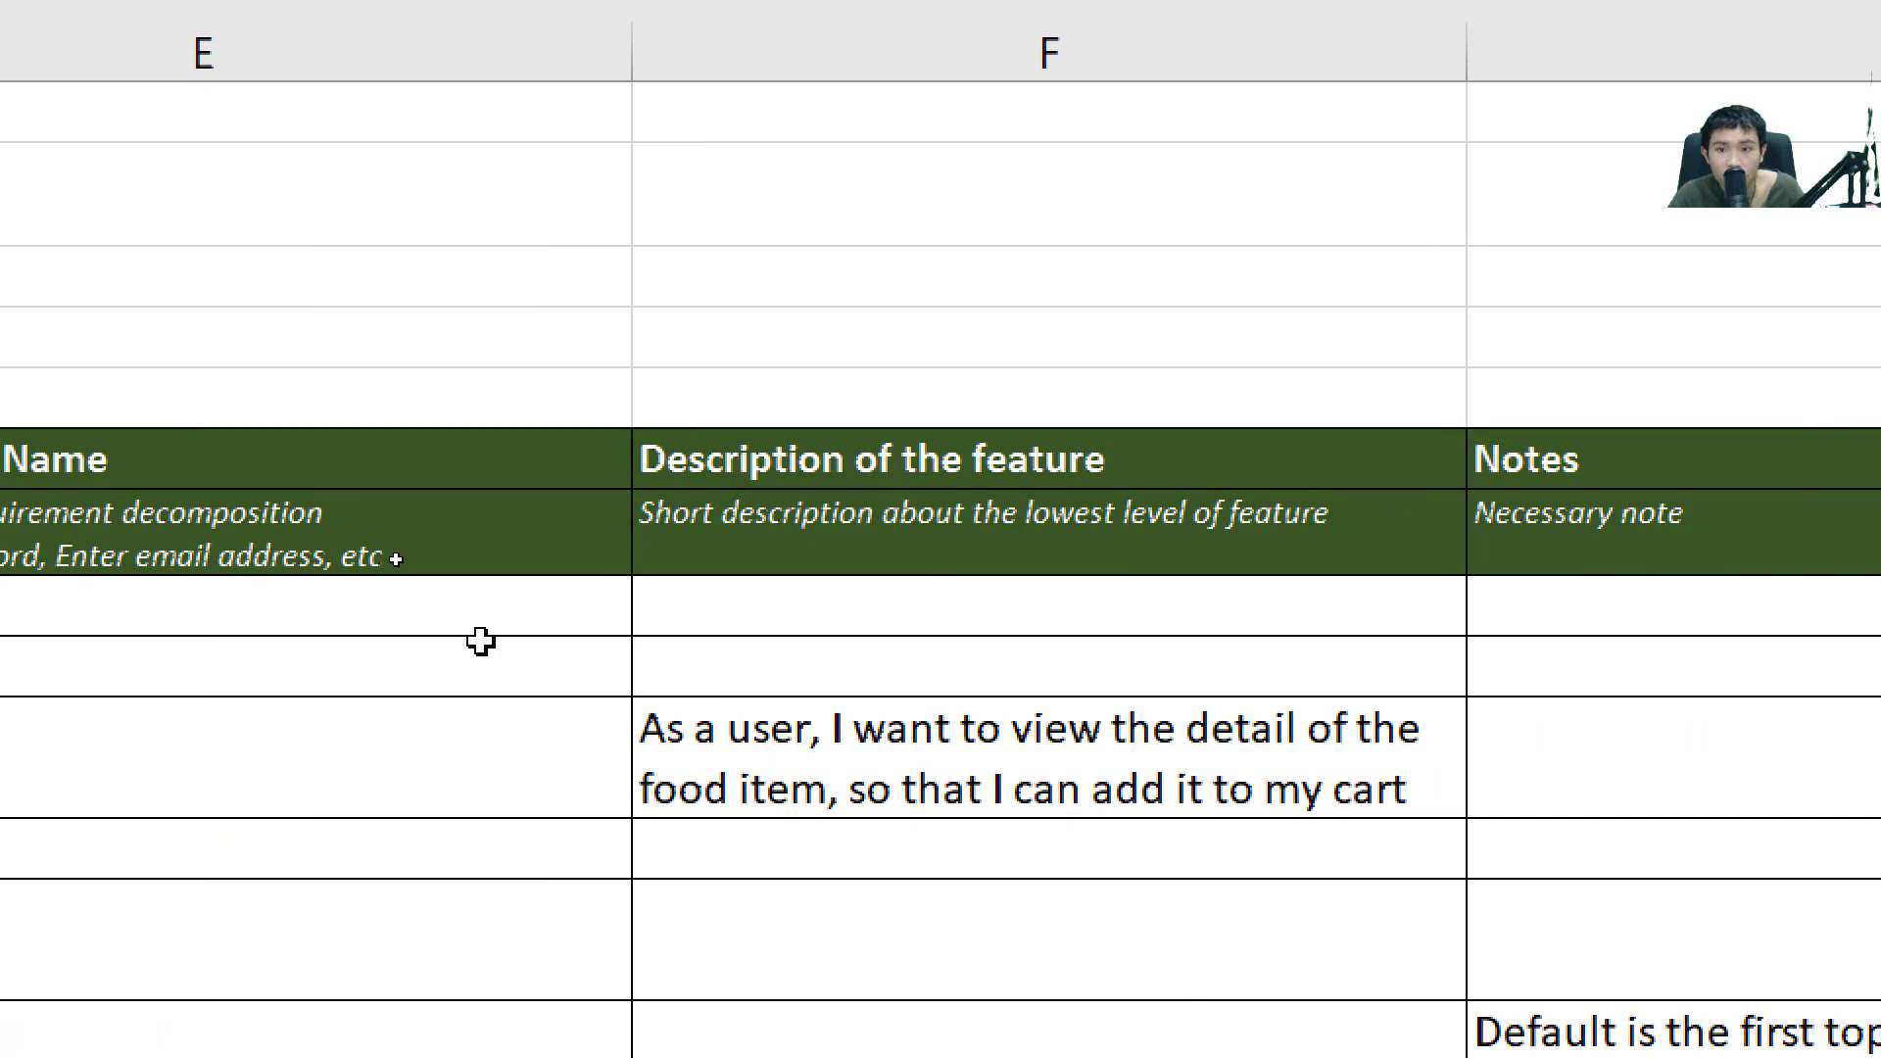
key("Home")
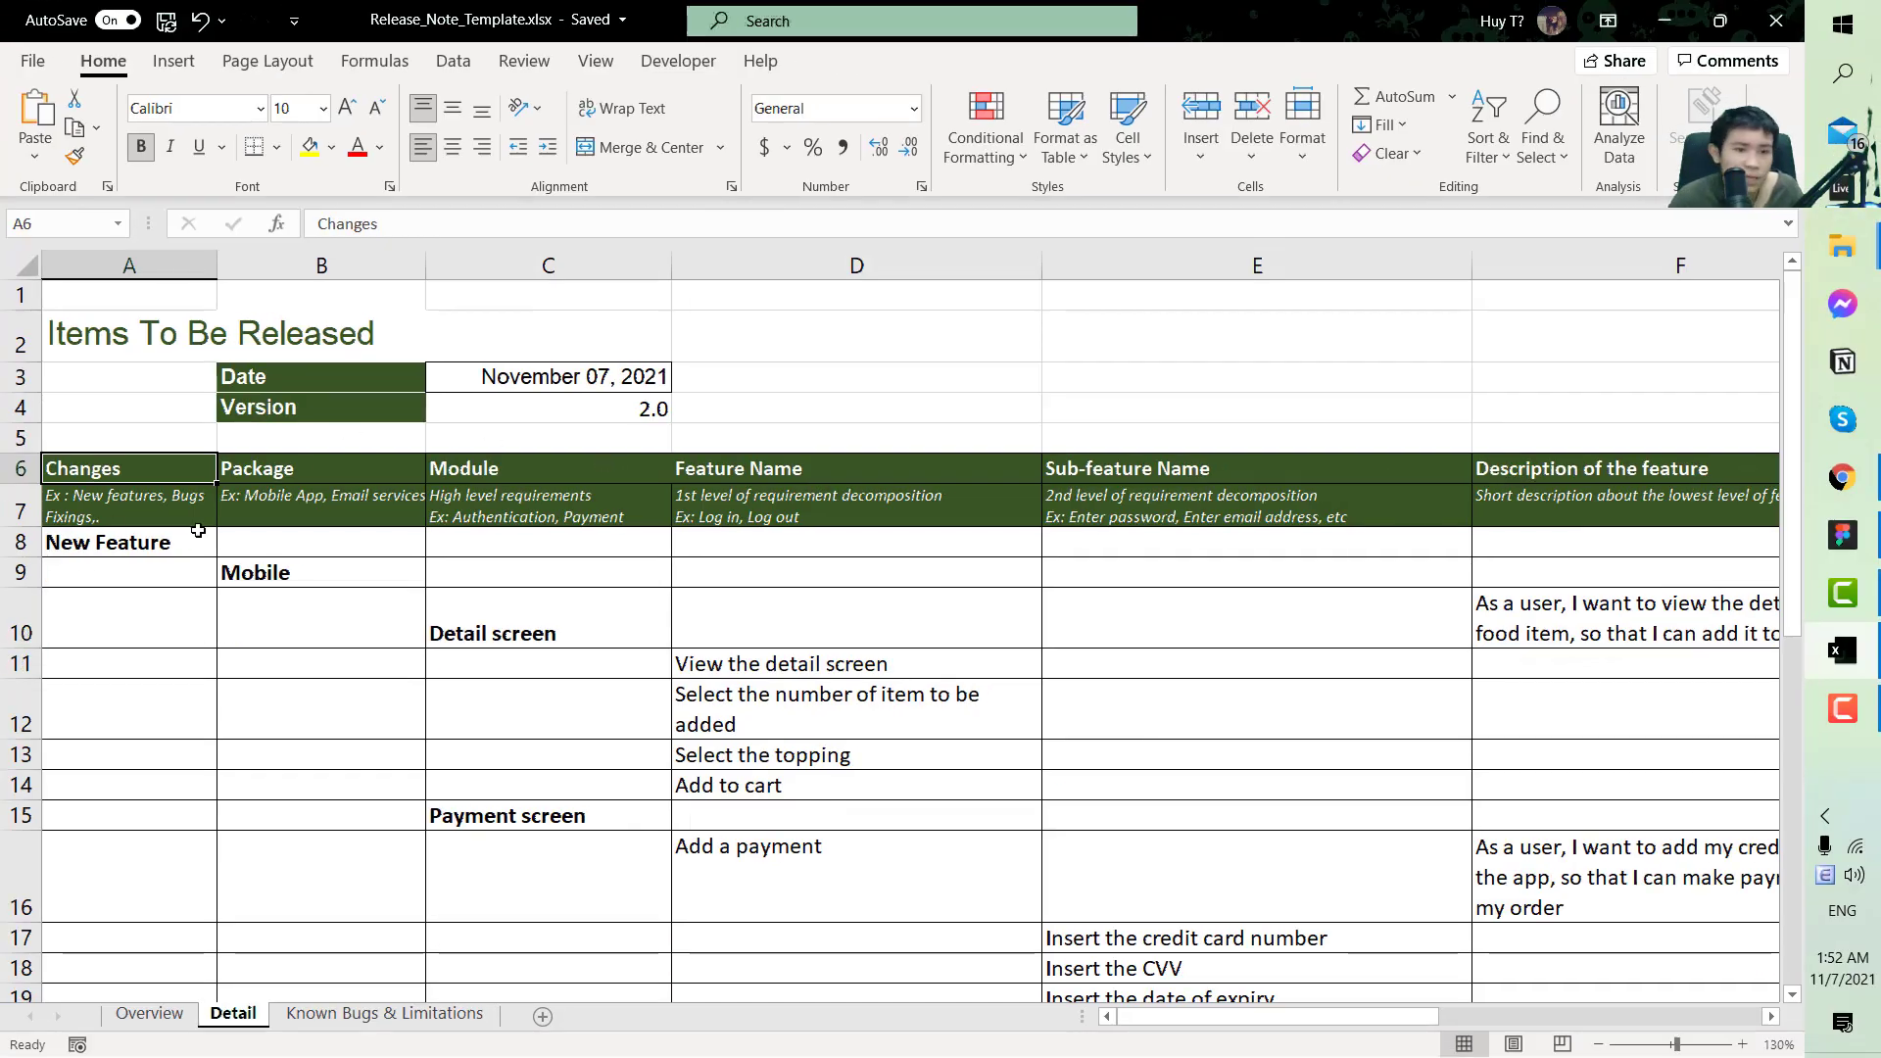
left_click(80, 545)
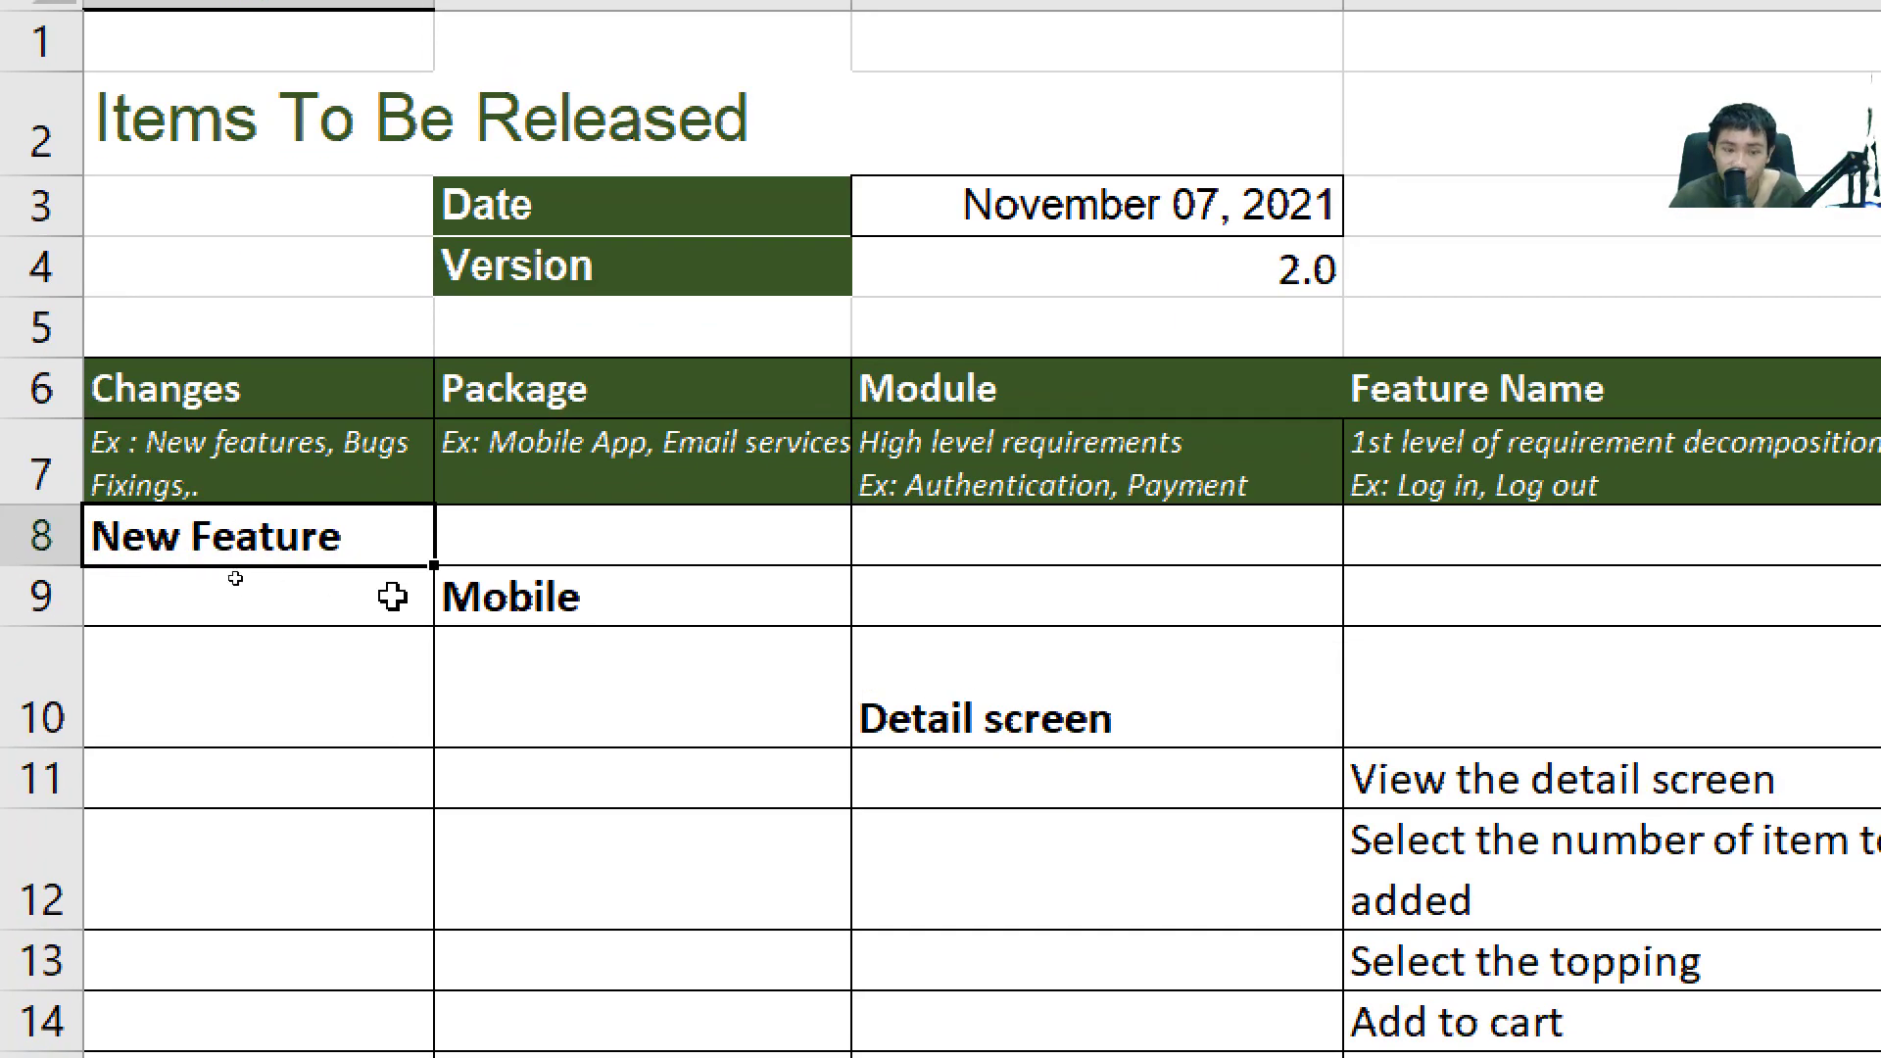
left_click_drag(566, 617, 588, 676)
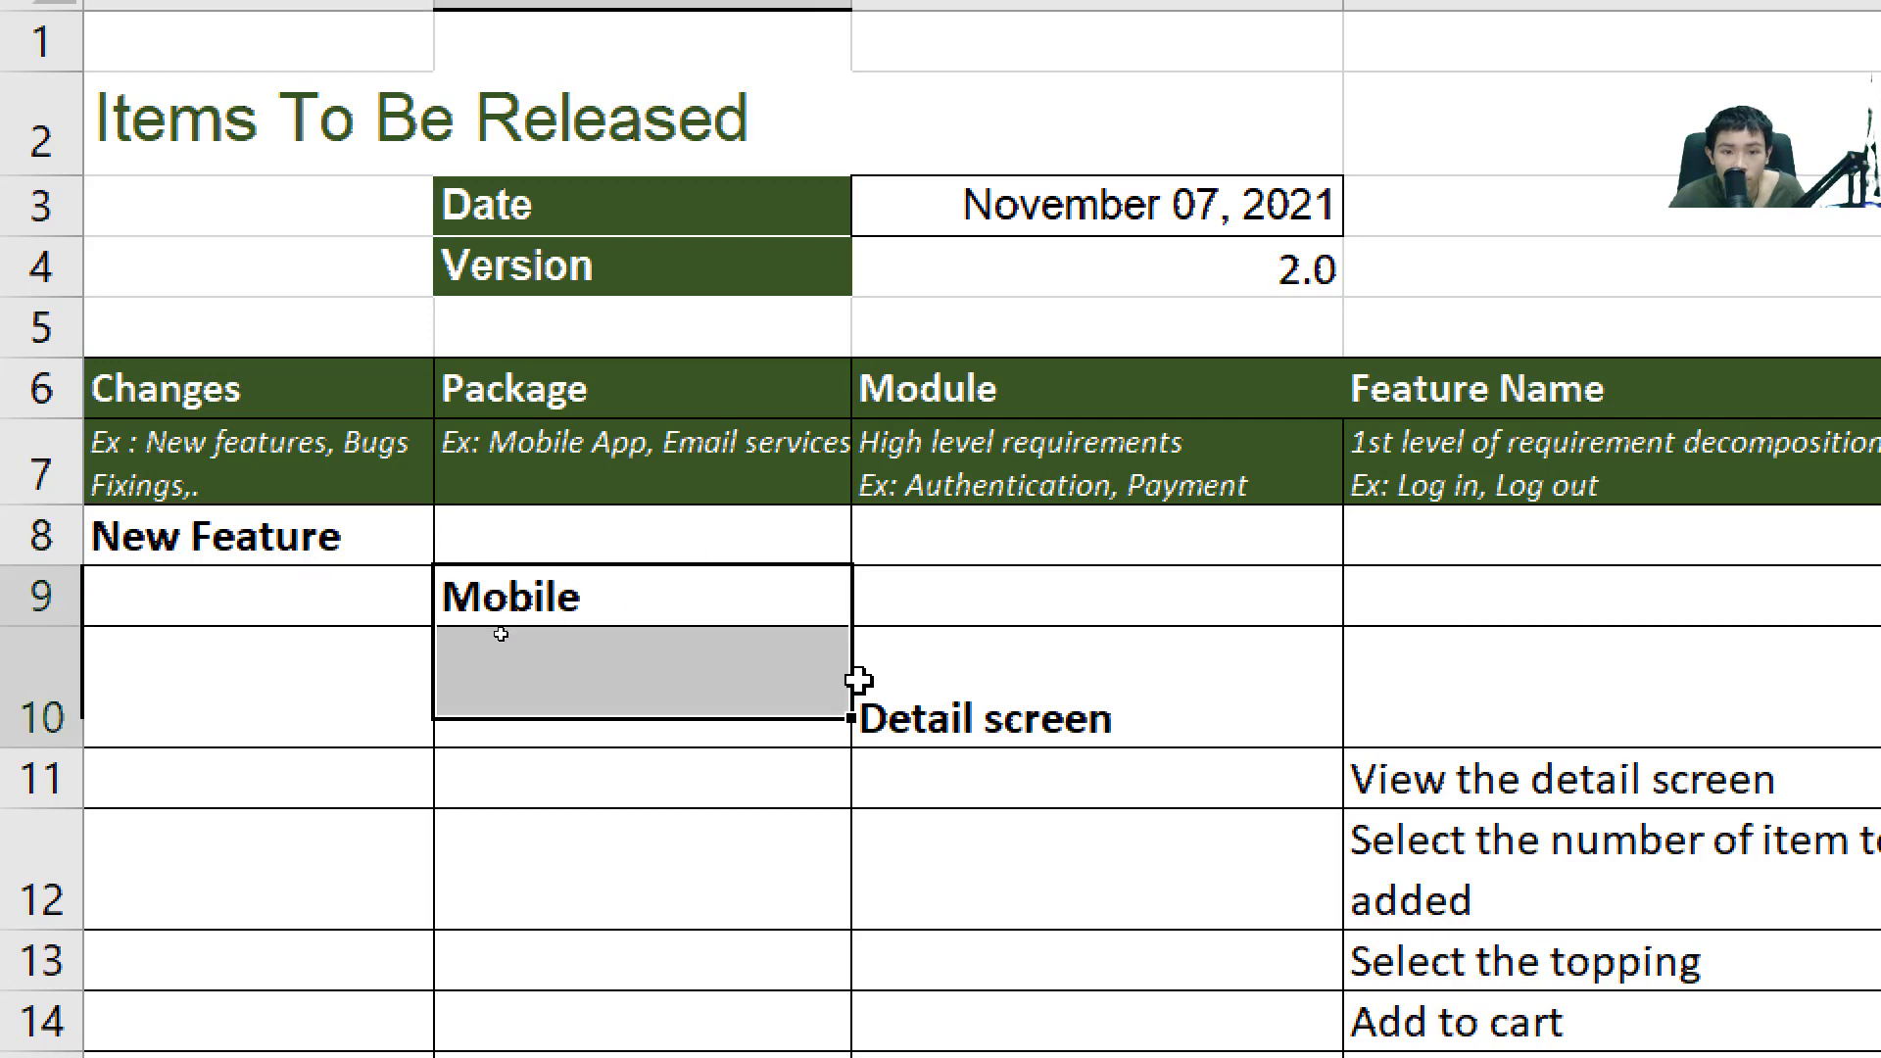
left_click_drag(858, 679, 1708, 1019)
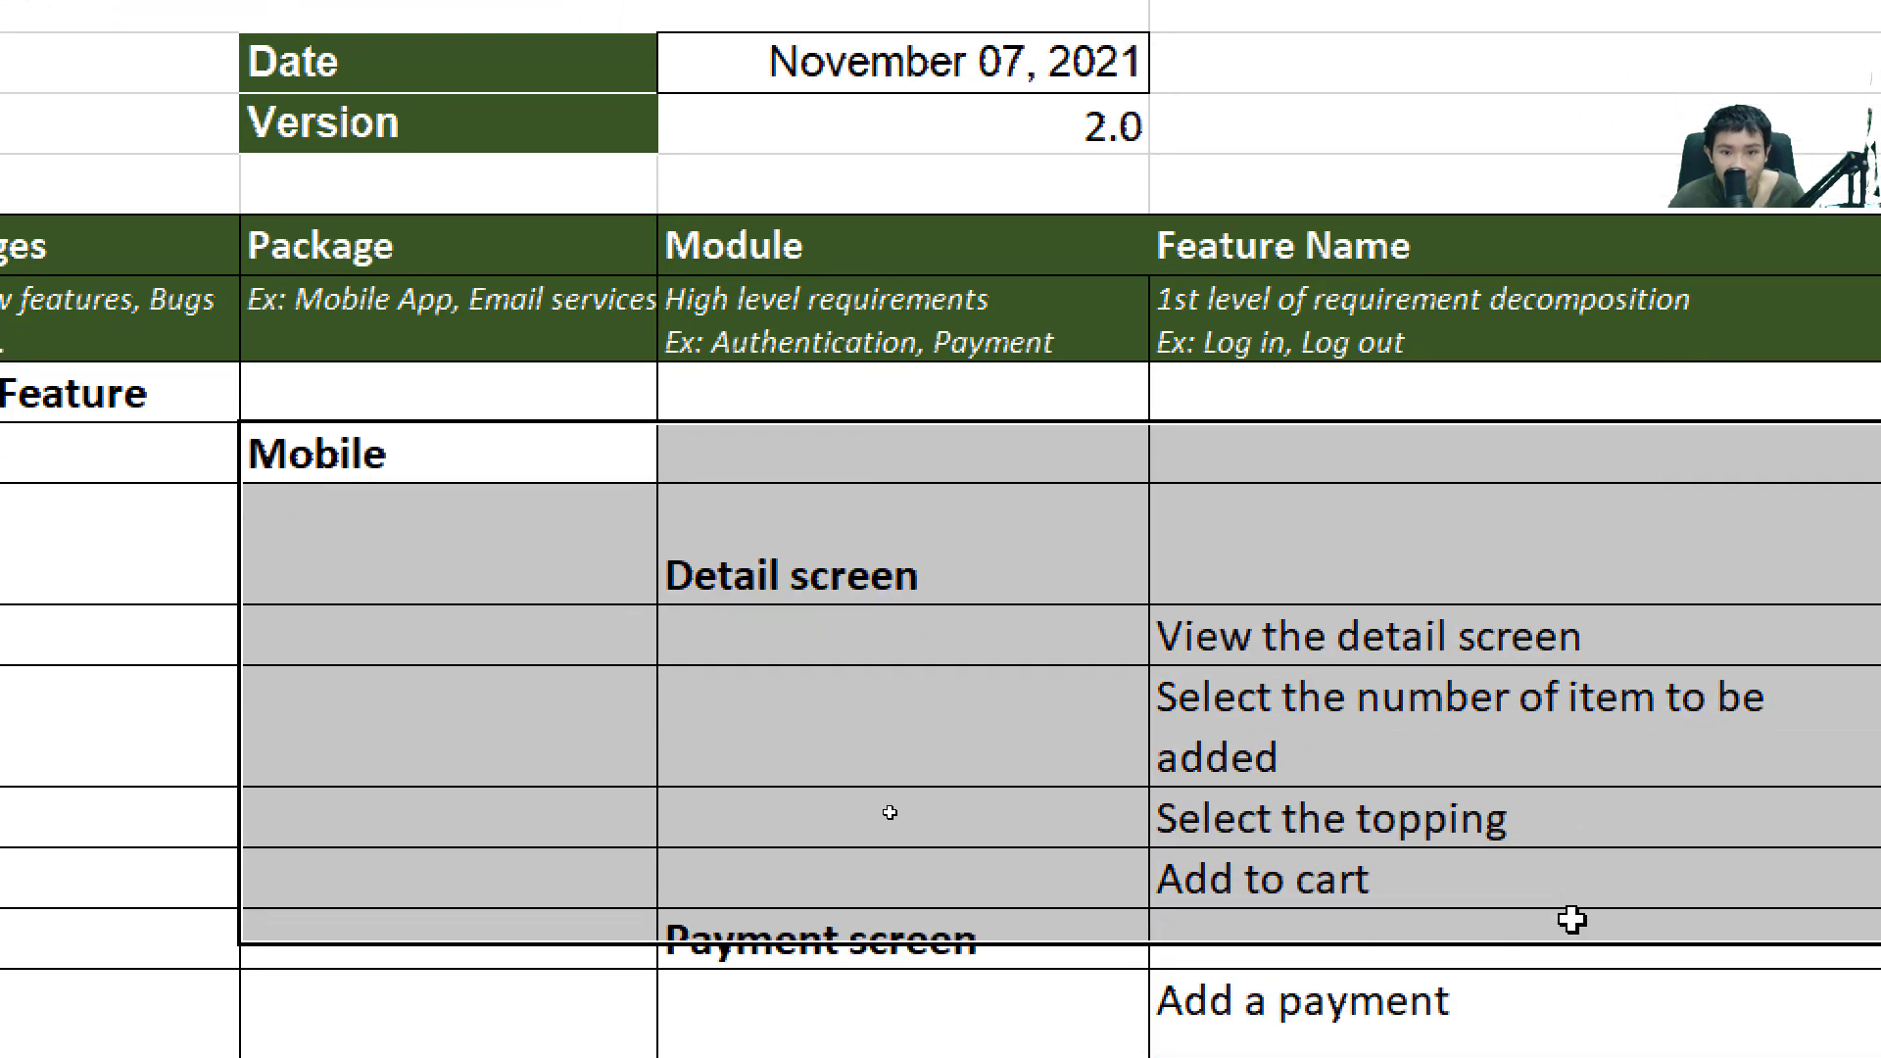
left_click_drag(890, 814, 1689, 998)
left_click(303, 398)
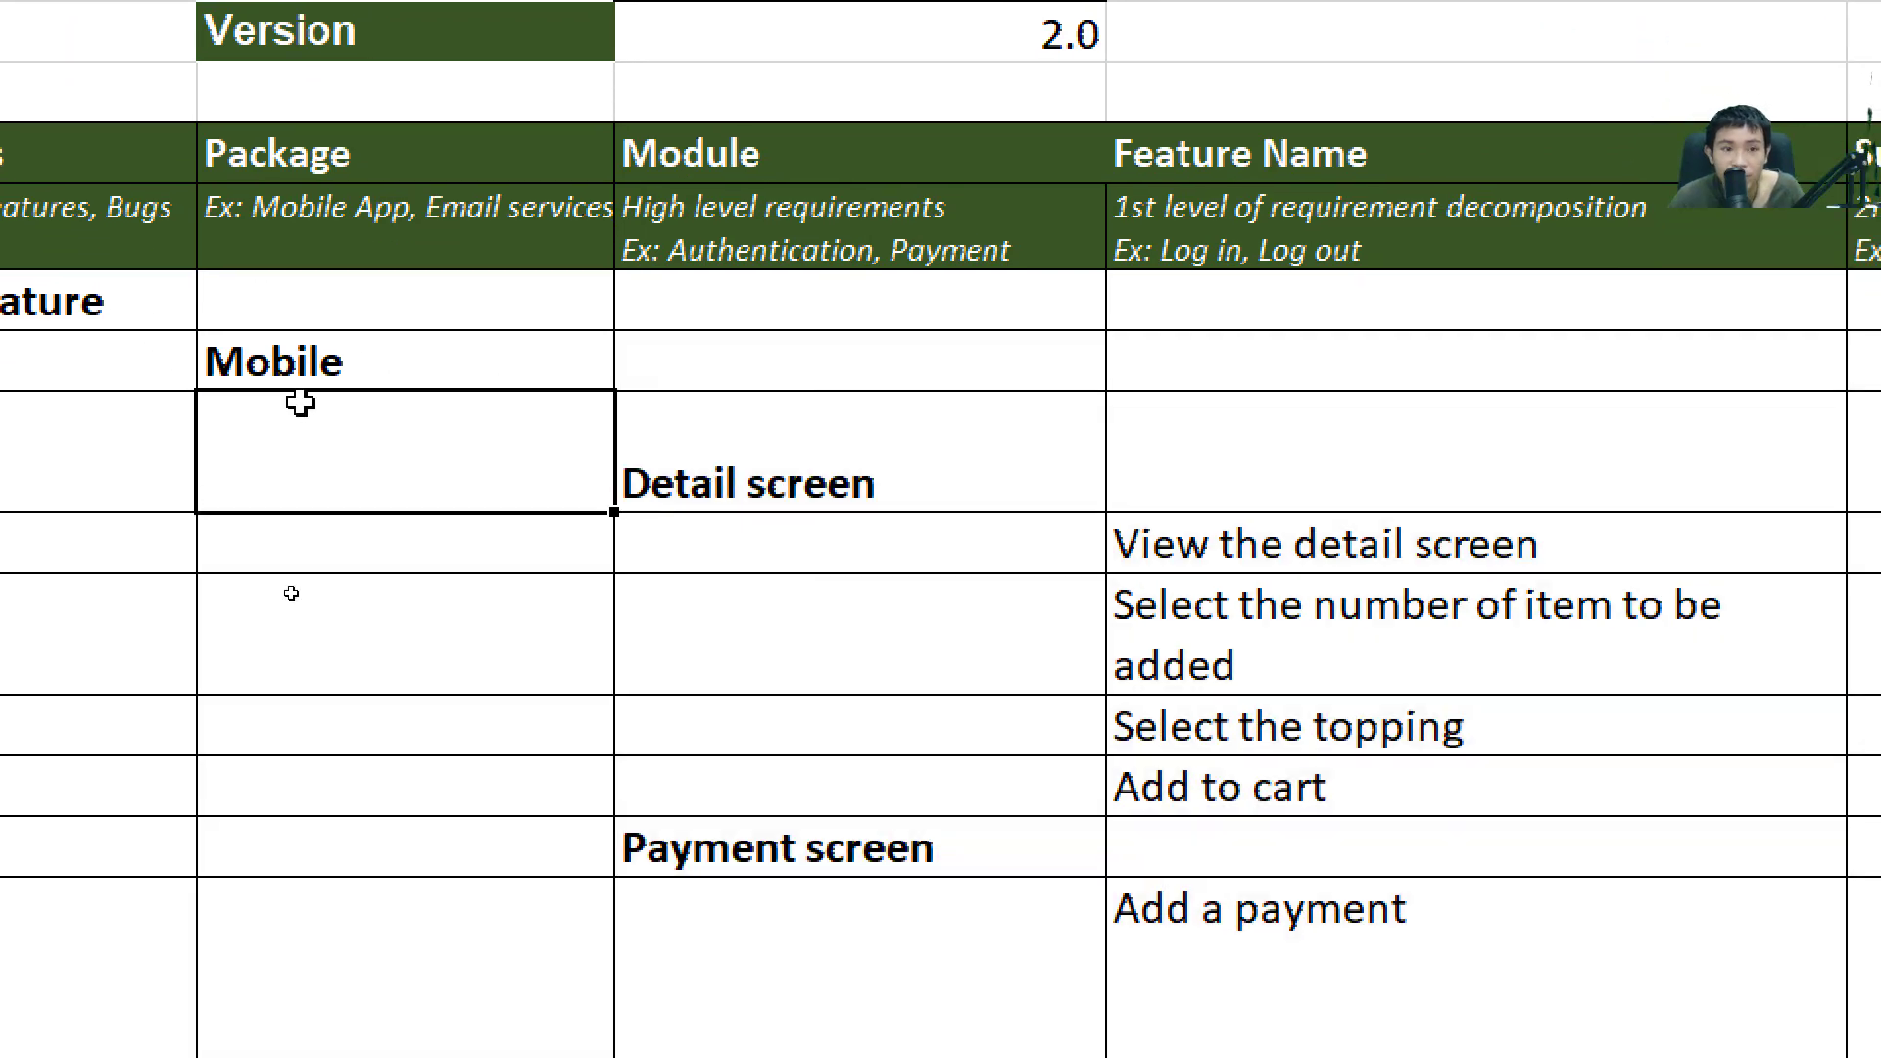
left_click(437, 362)
key("Down")
key("Right")
scroll(452, 837, "down", 3)
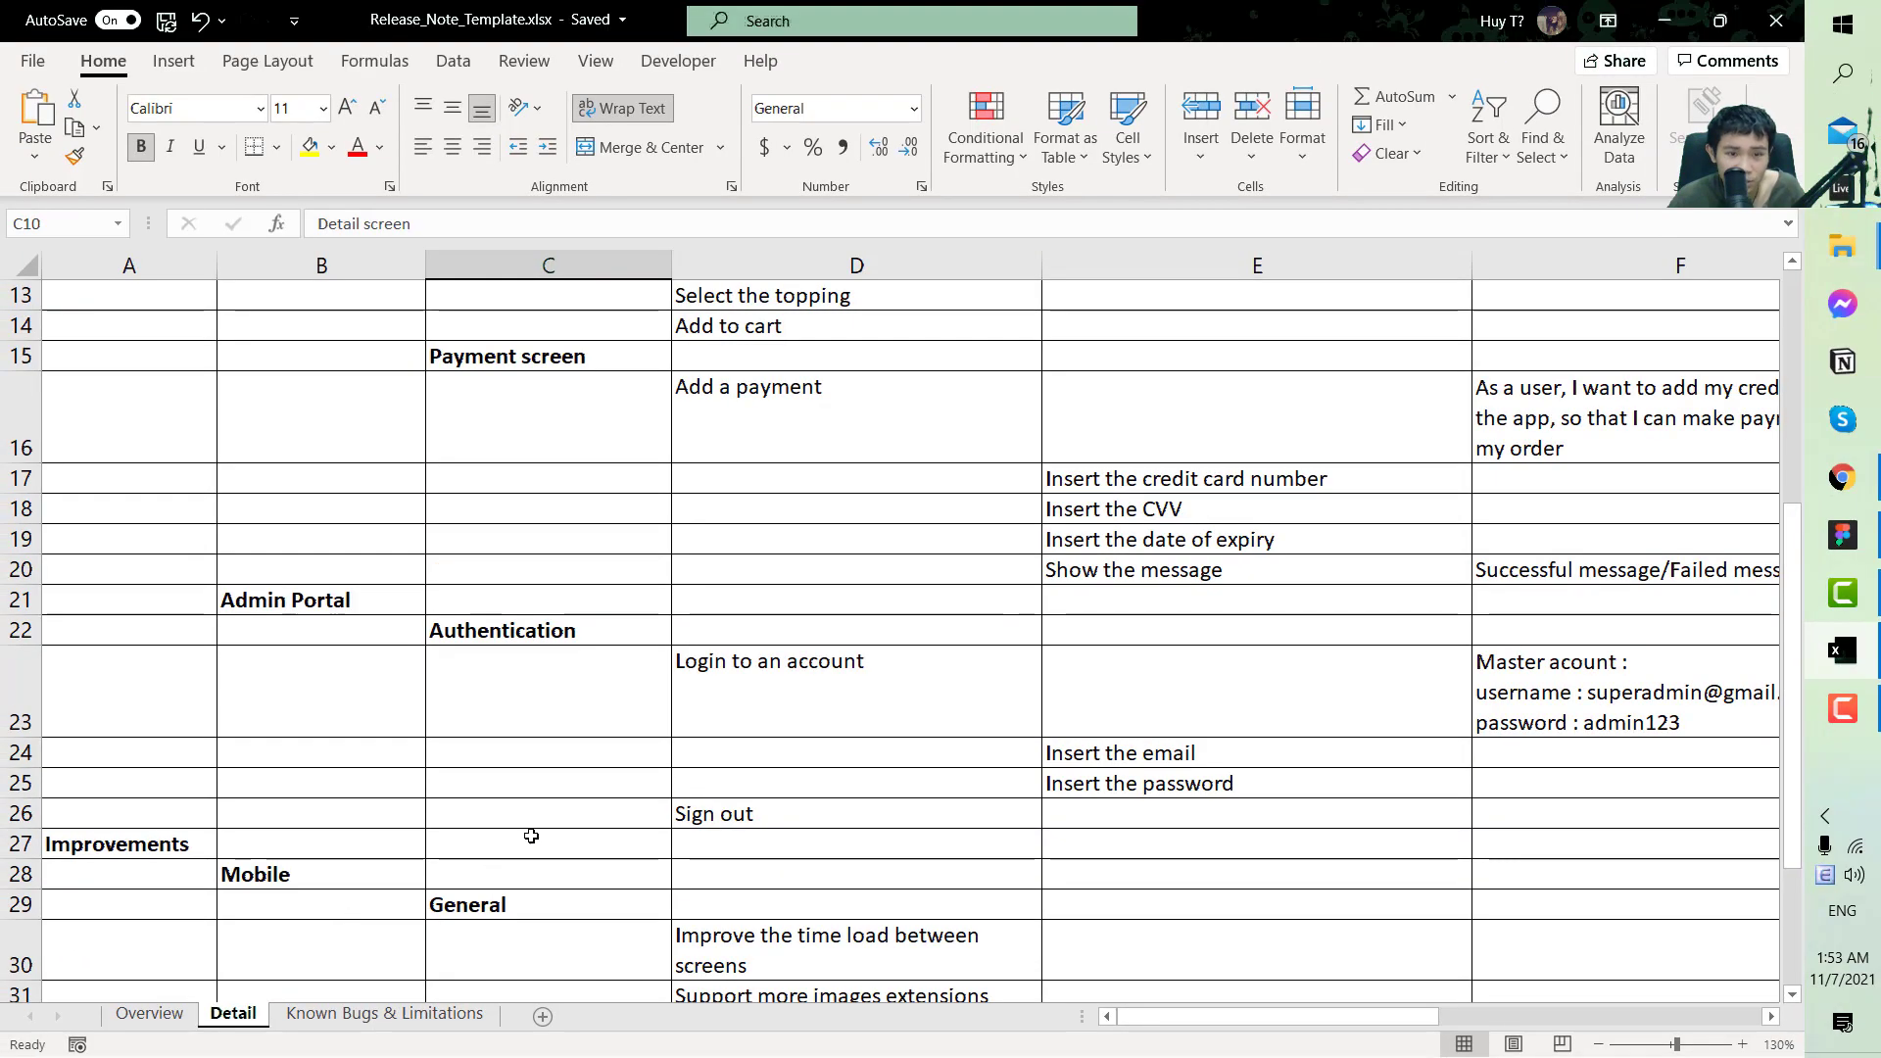
scroll(529, 834, "up", 4)
scroll(529, 831, "down", 1)
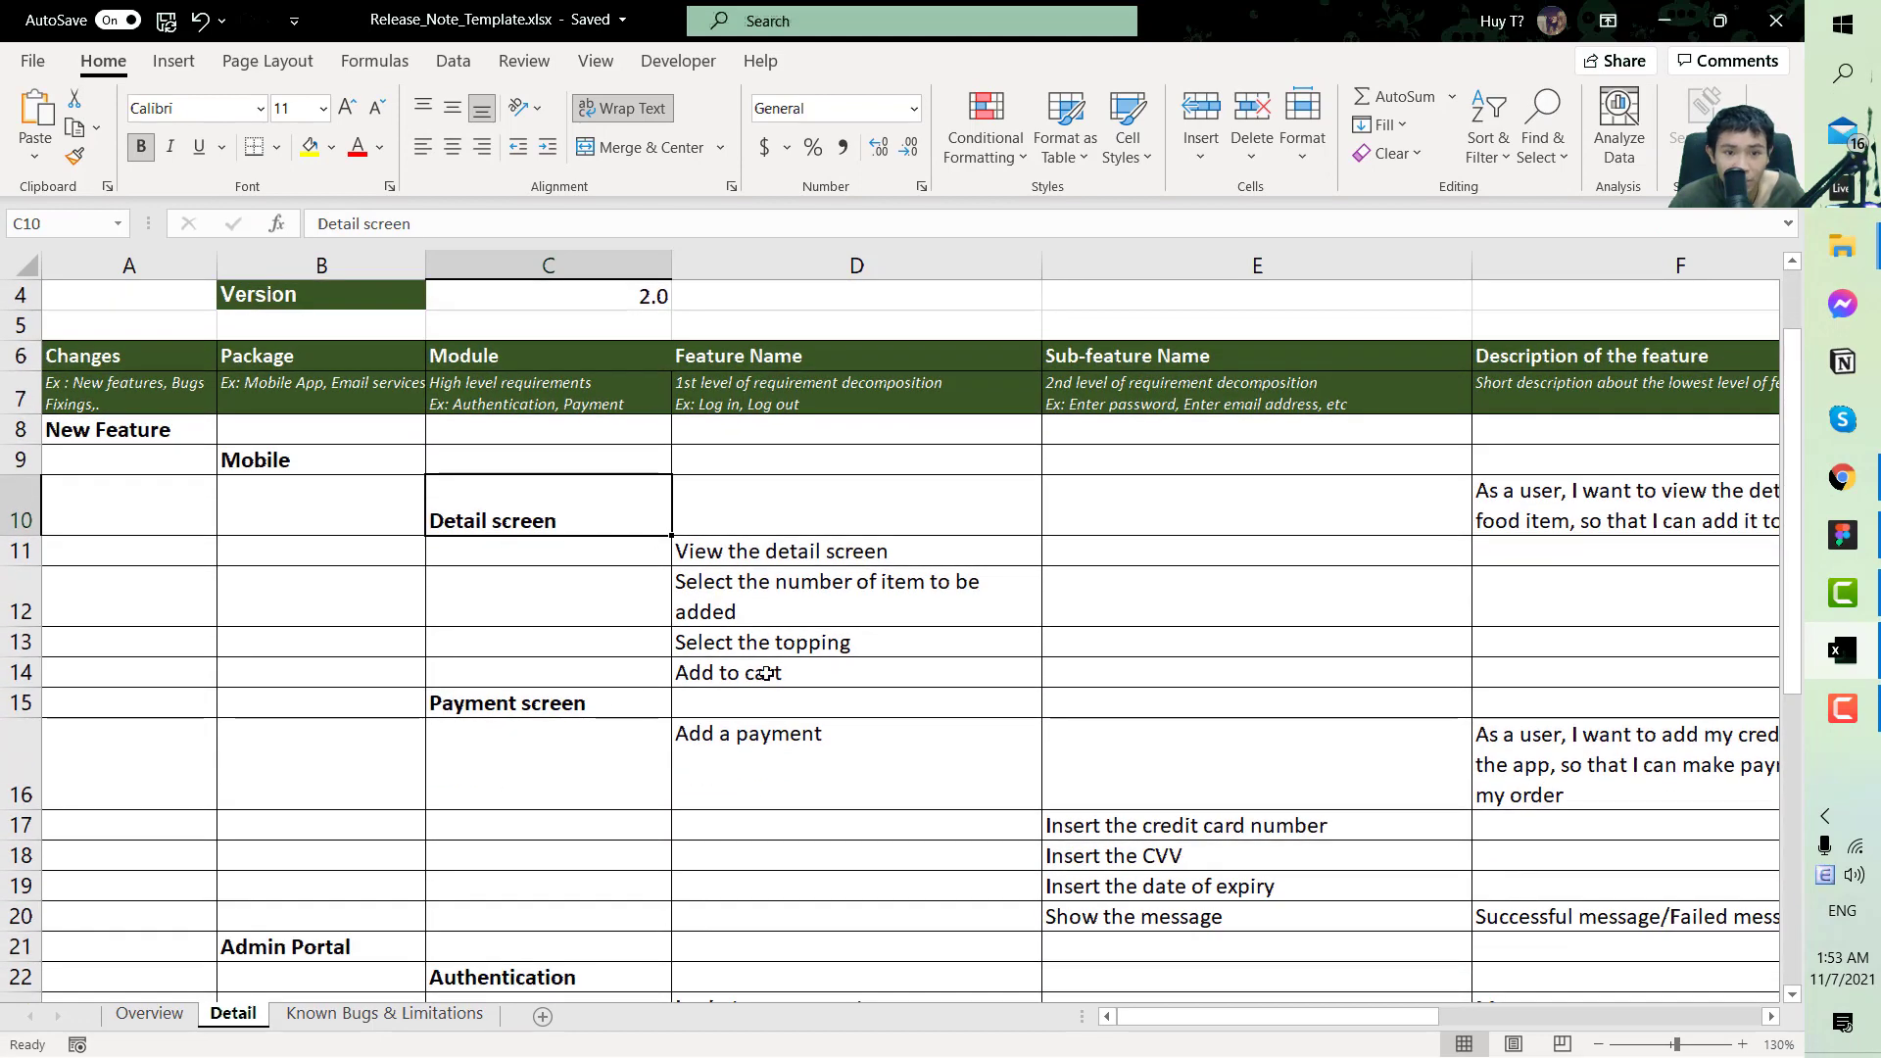
left_click(1841, 708)
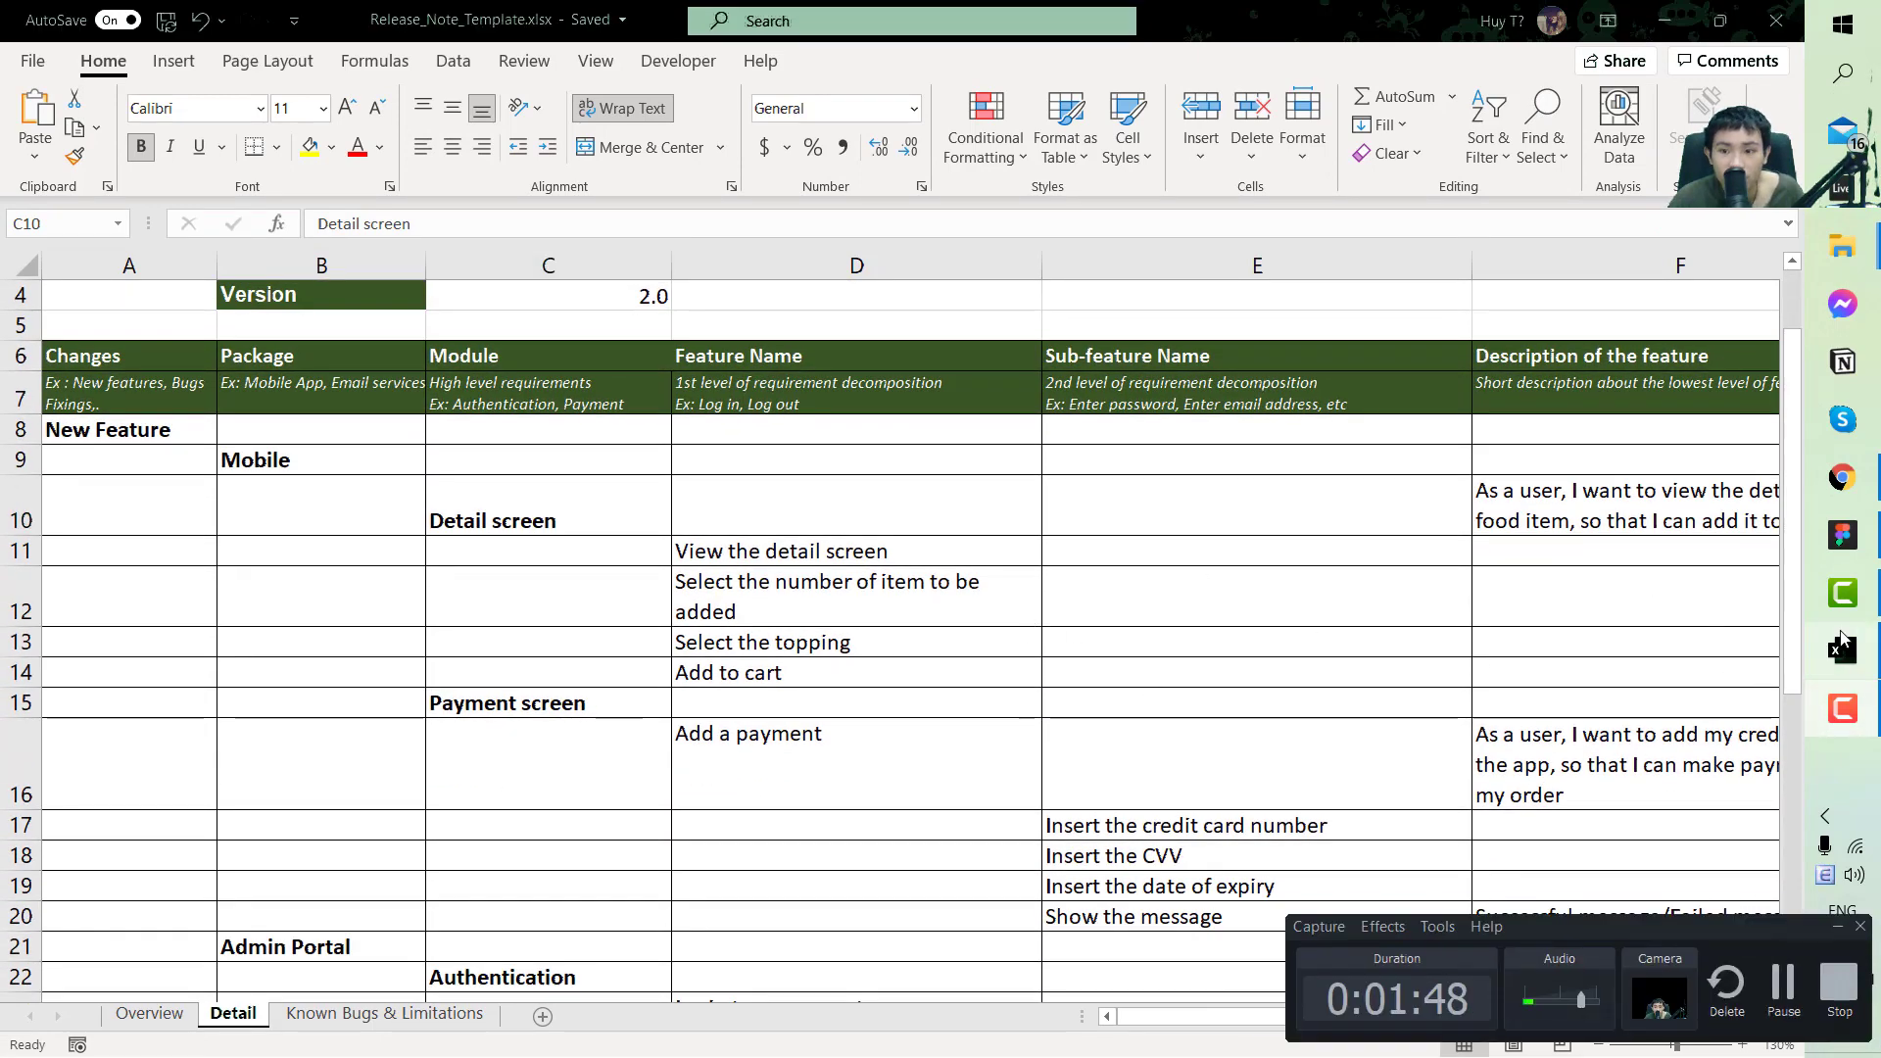
Switch to Figma and scroll through the Food App UI Kit's Detail, Cart and Payment screens
left_click(1842, 534)
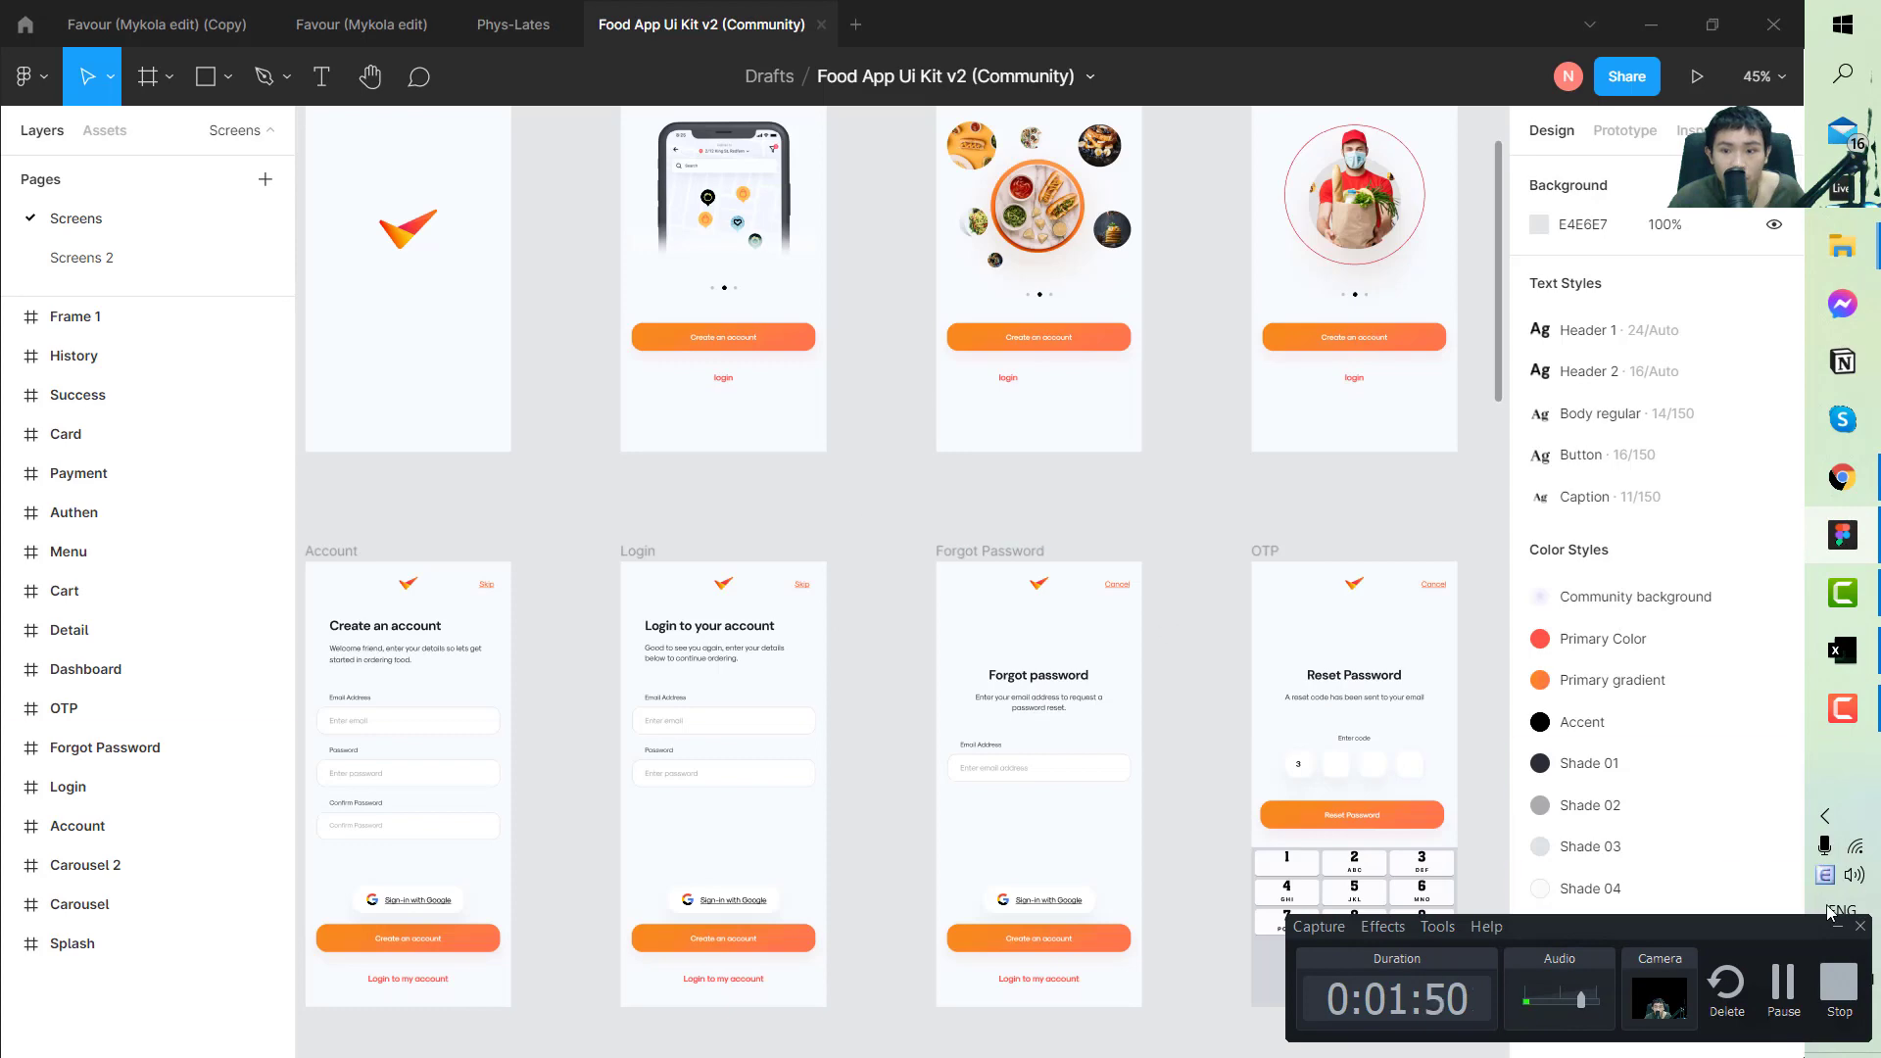
scroll(1016, 727, "down", 3)
scroll(1016, 727, "down", 5)
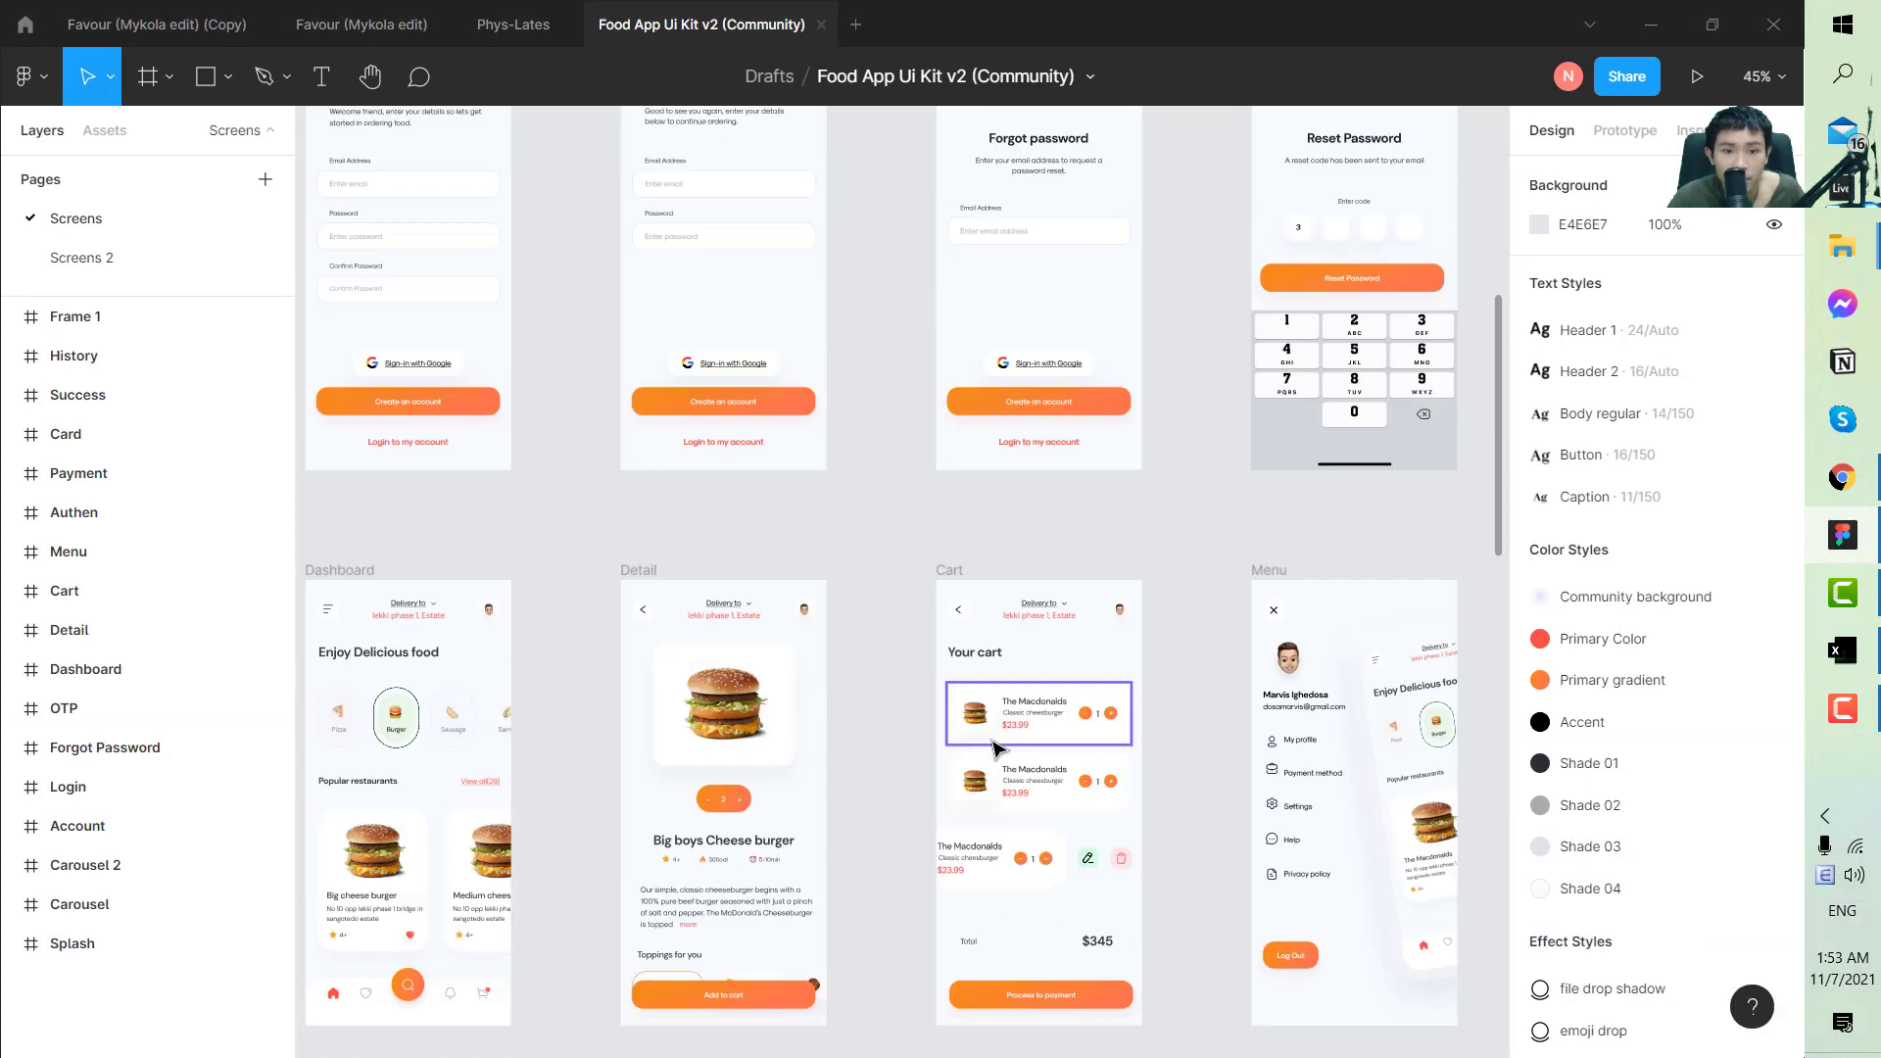
scroll(774, 490, "up", 5)
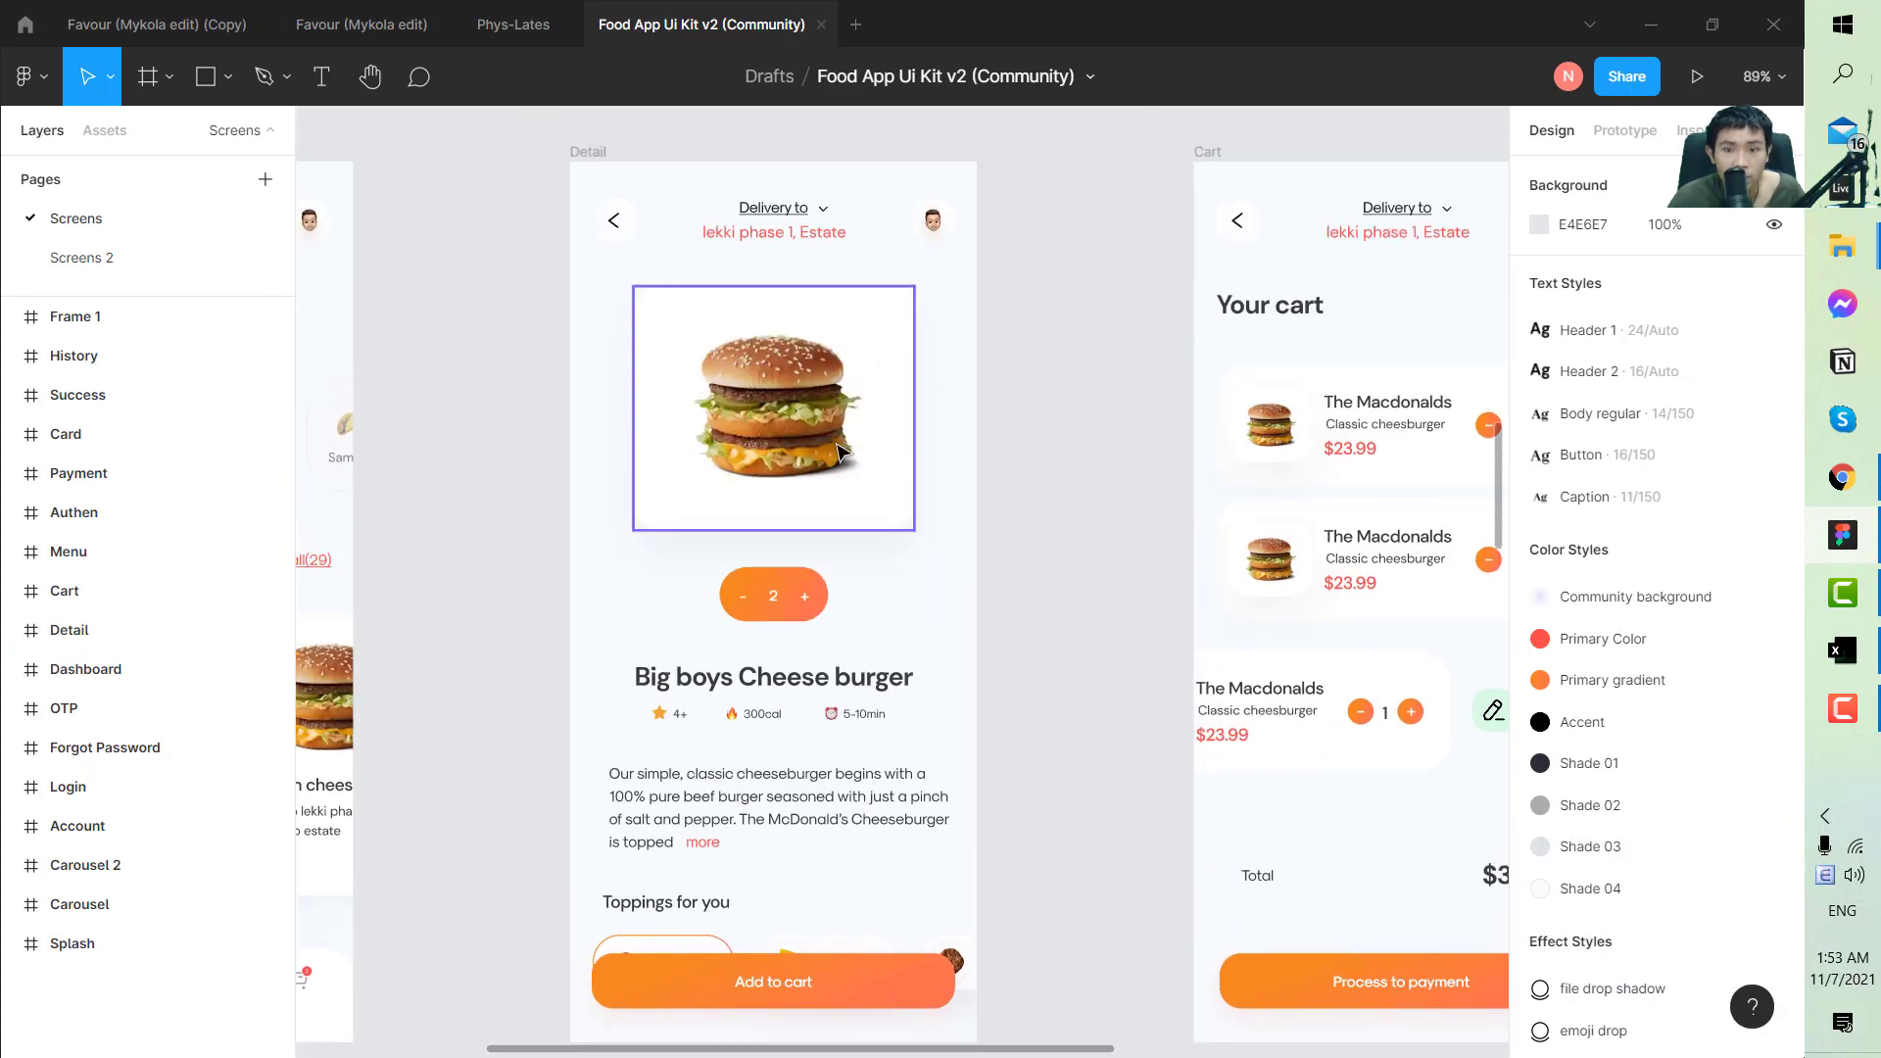
scroll(858, 479, "down", 12)
scroll(895, 771, "down", 5)
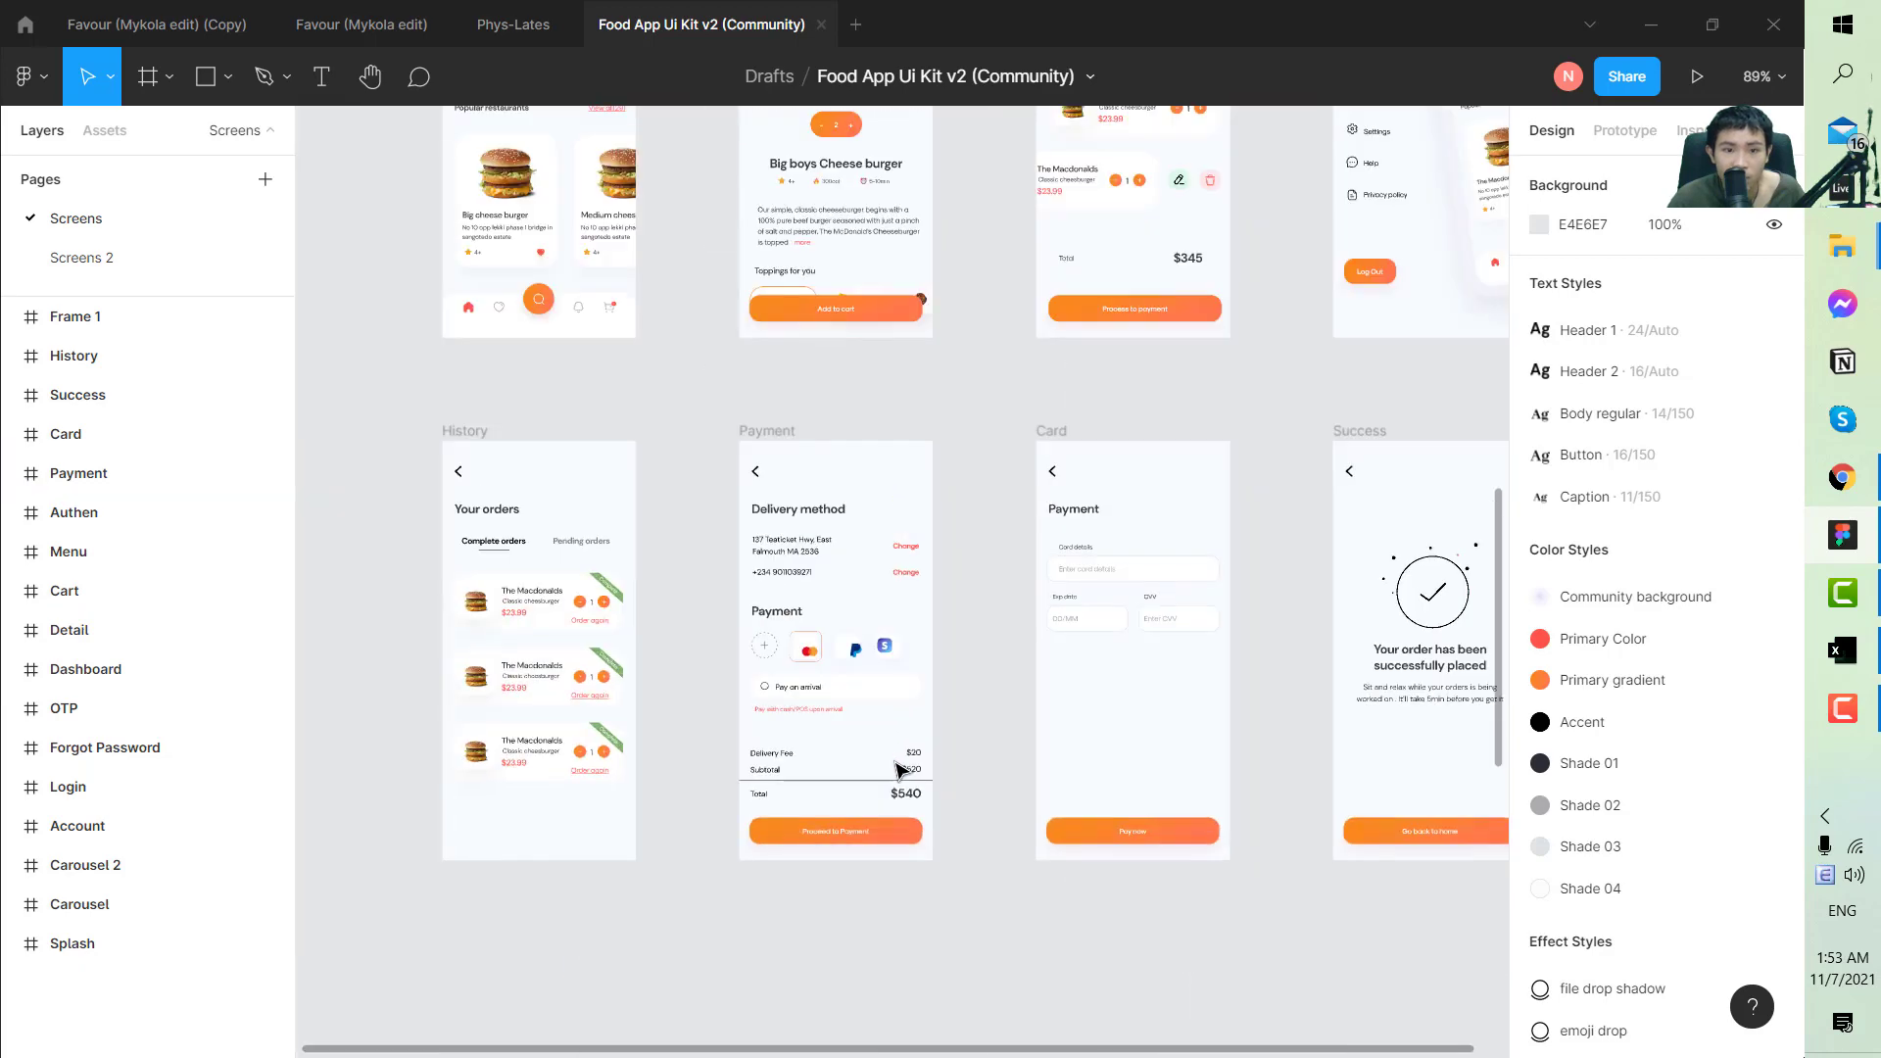
scroll(921, 733, "up", 3)
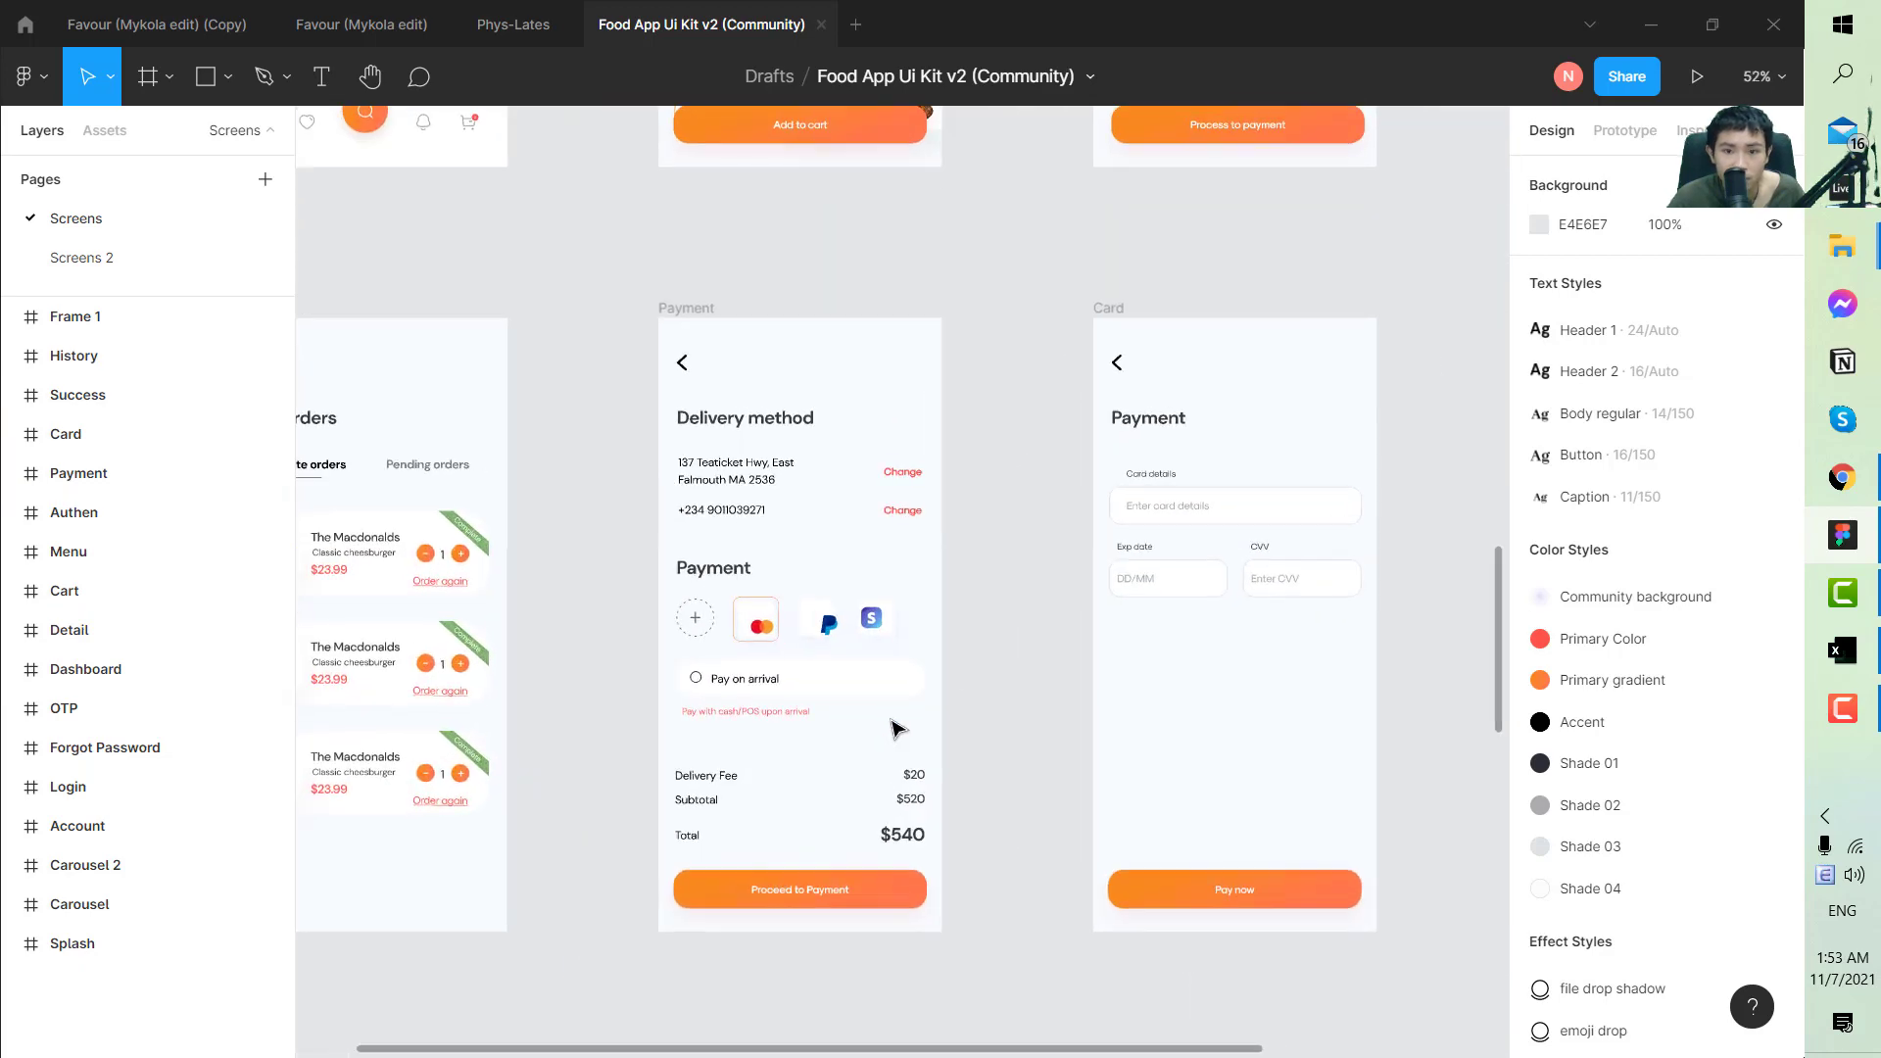
scroll(1386, 827, "up", 4)
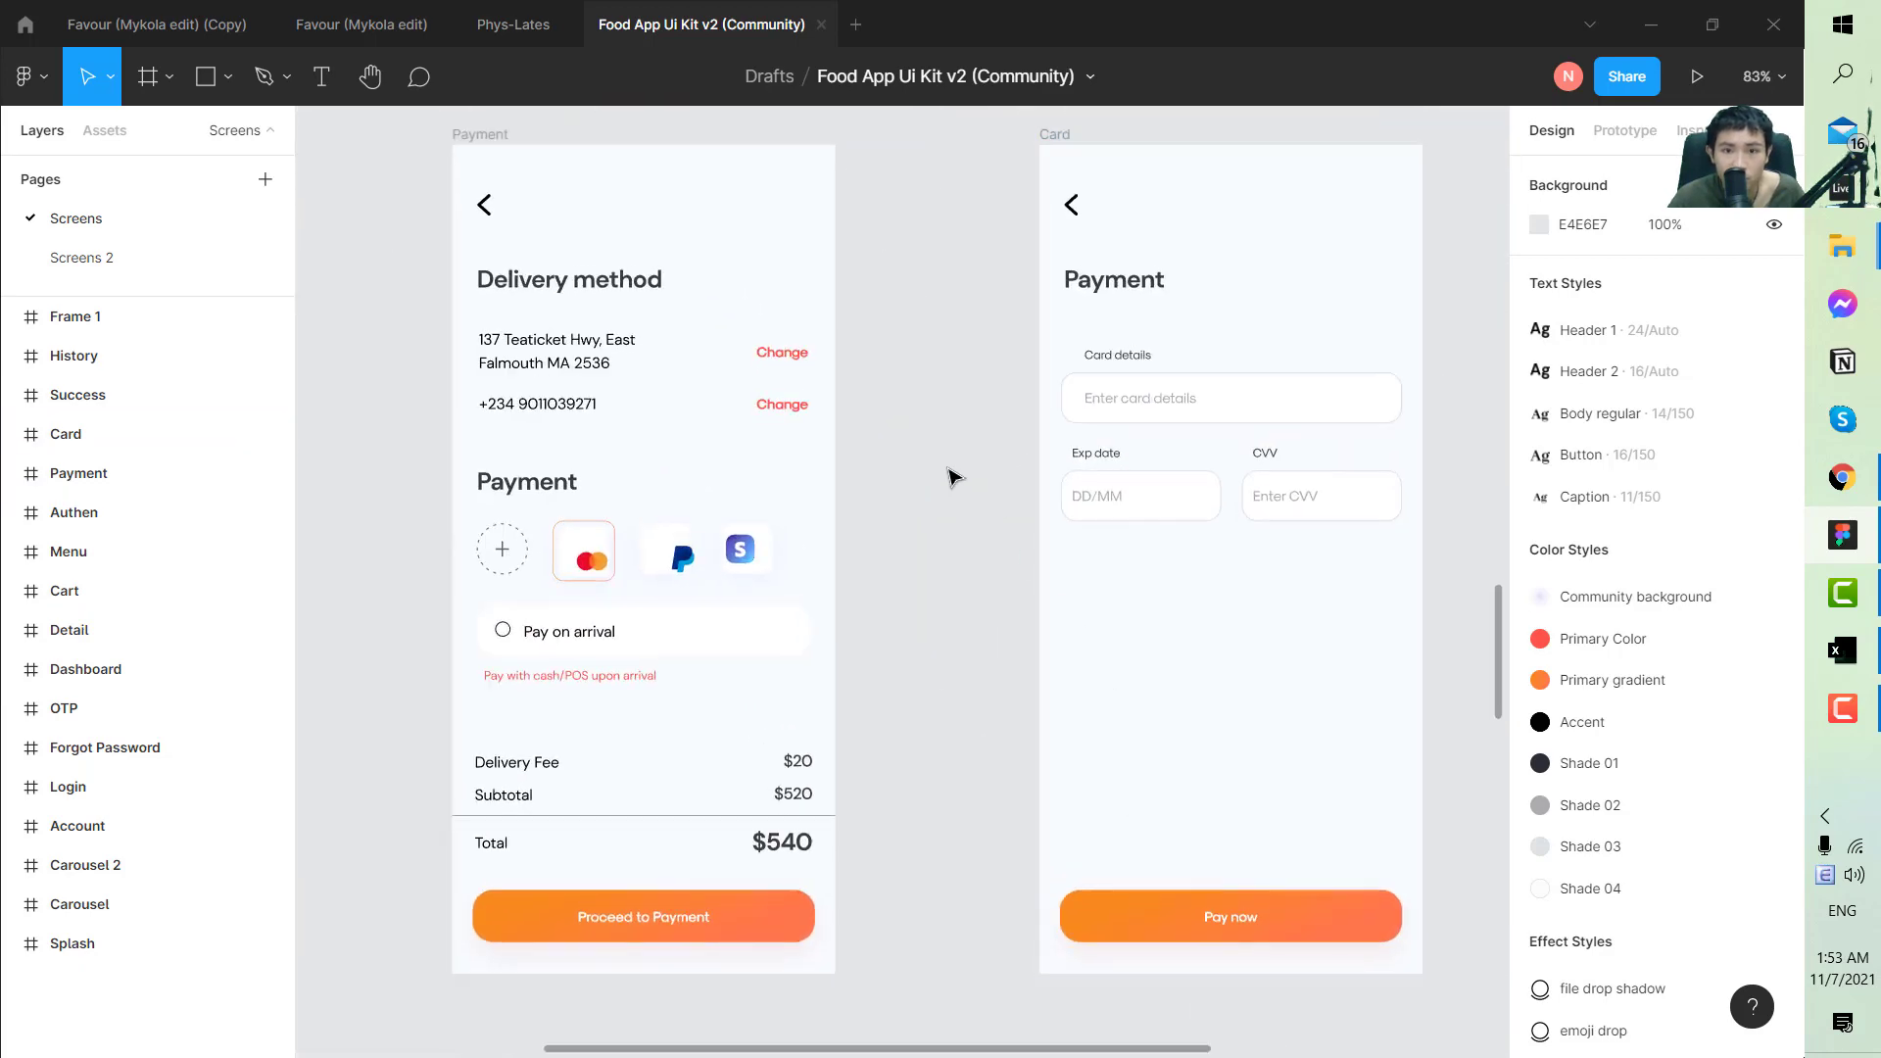
scroll(950, 474, "up", 1)
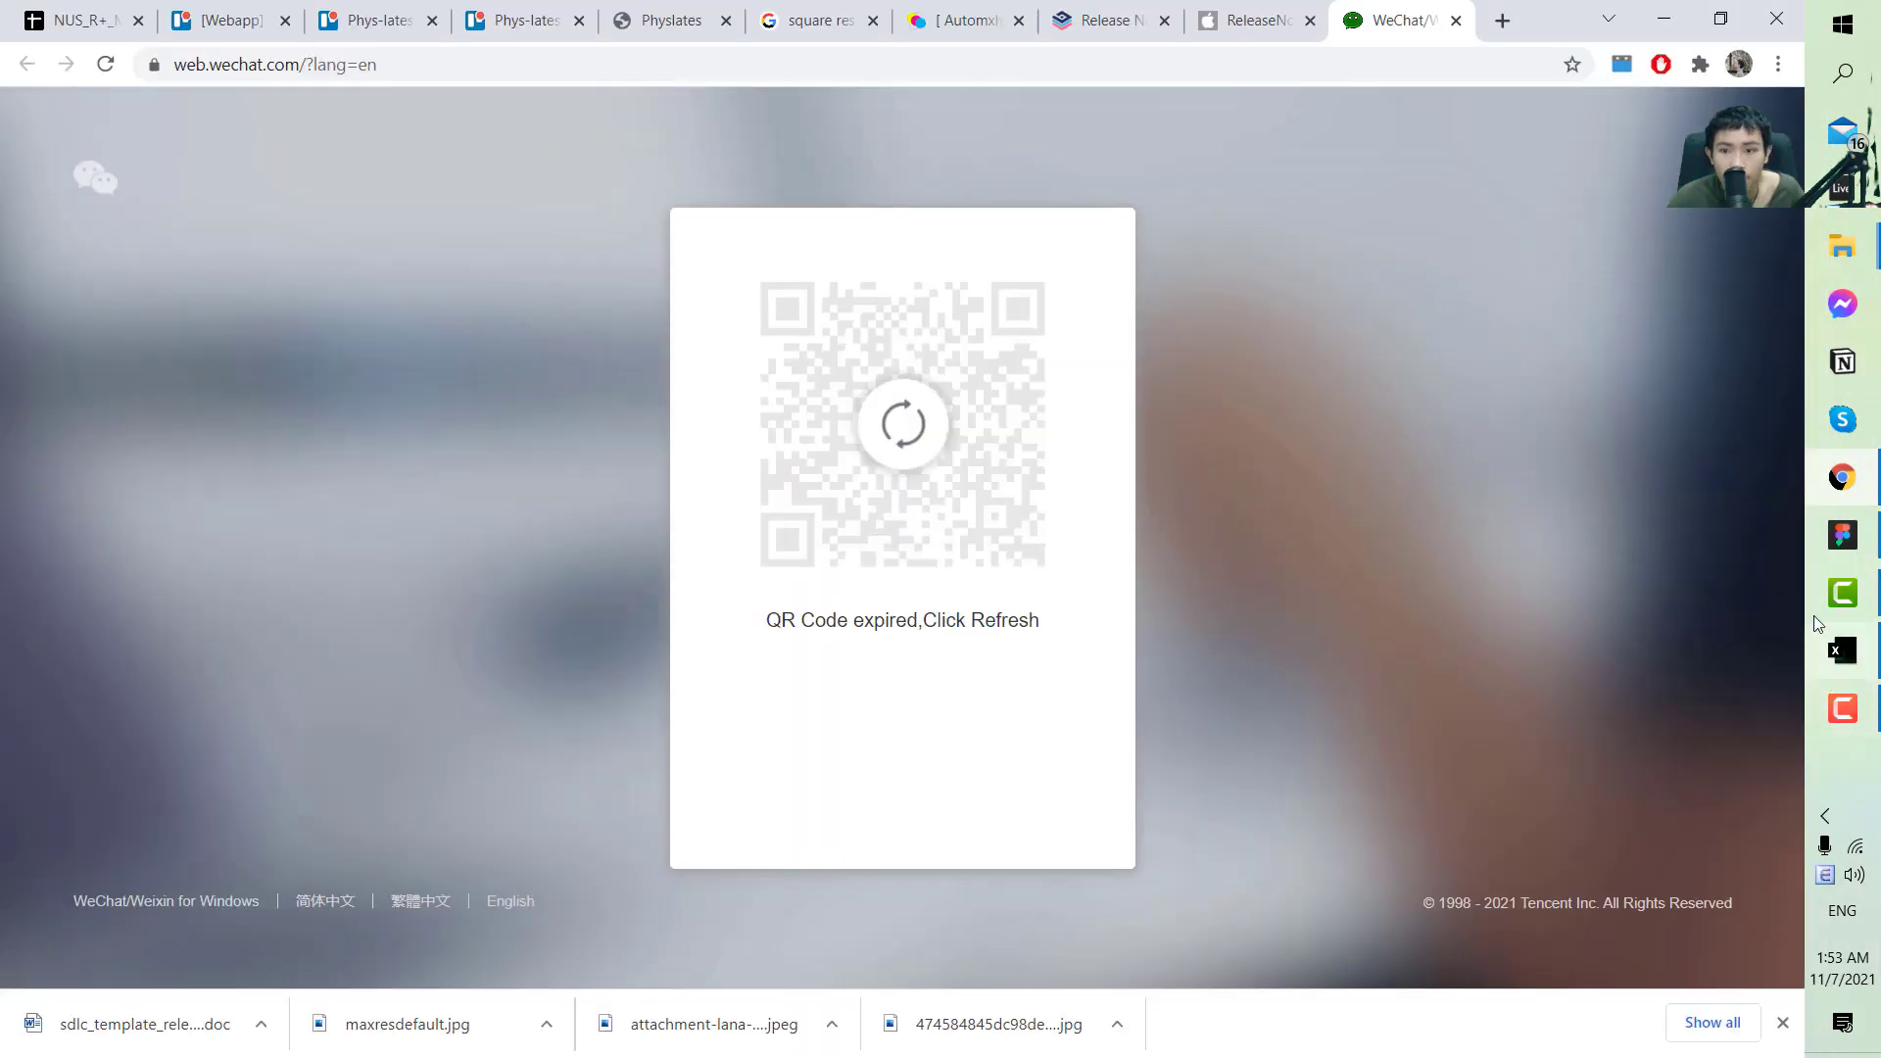
Back in Excel's Detail sheet, move to the View the detail screen feature and its sub-feature cell
left_click(1843, 650)
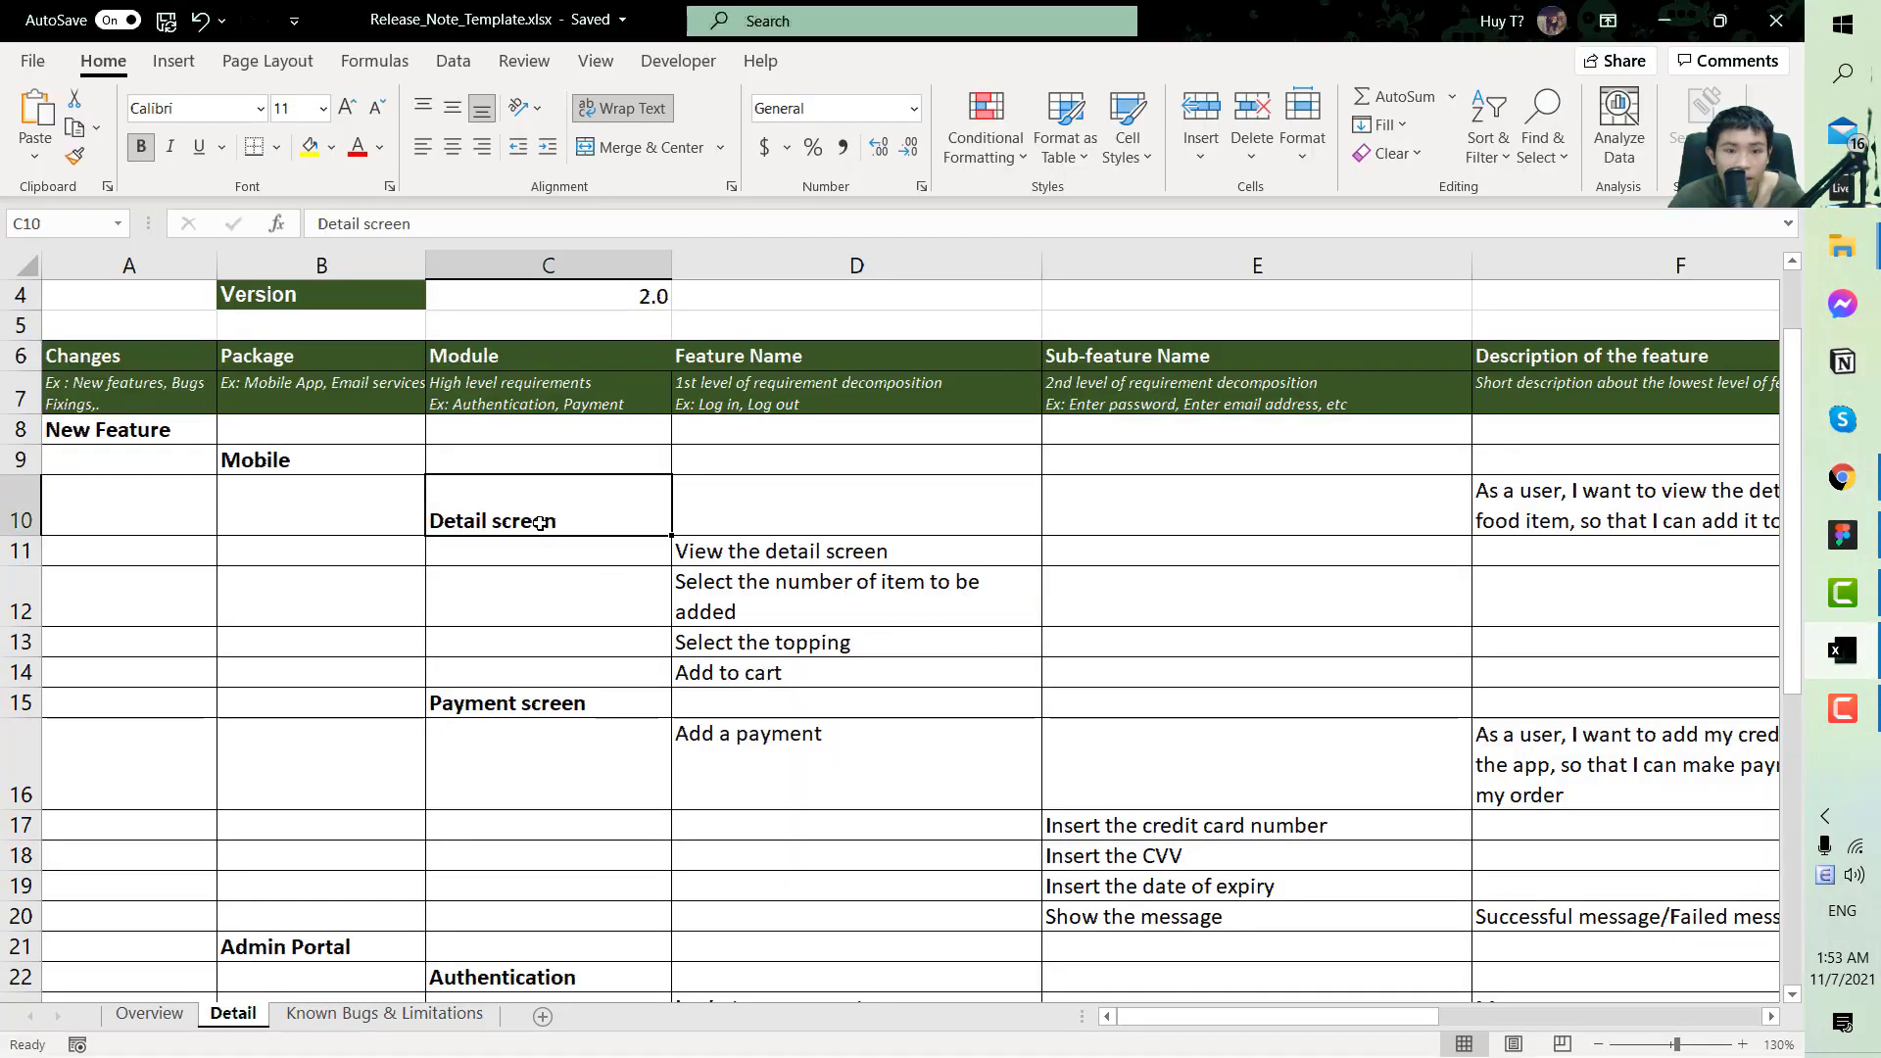
key("Down")
key("Right")
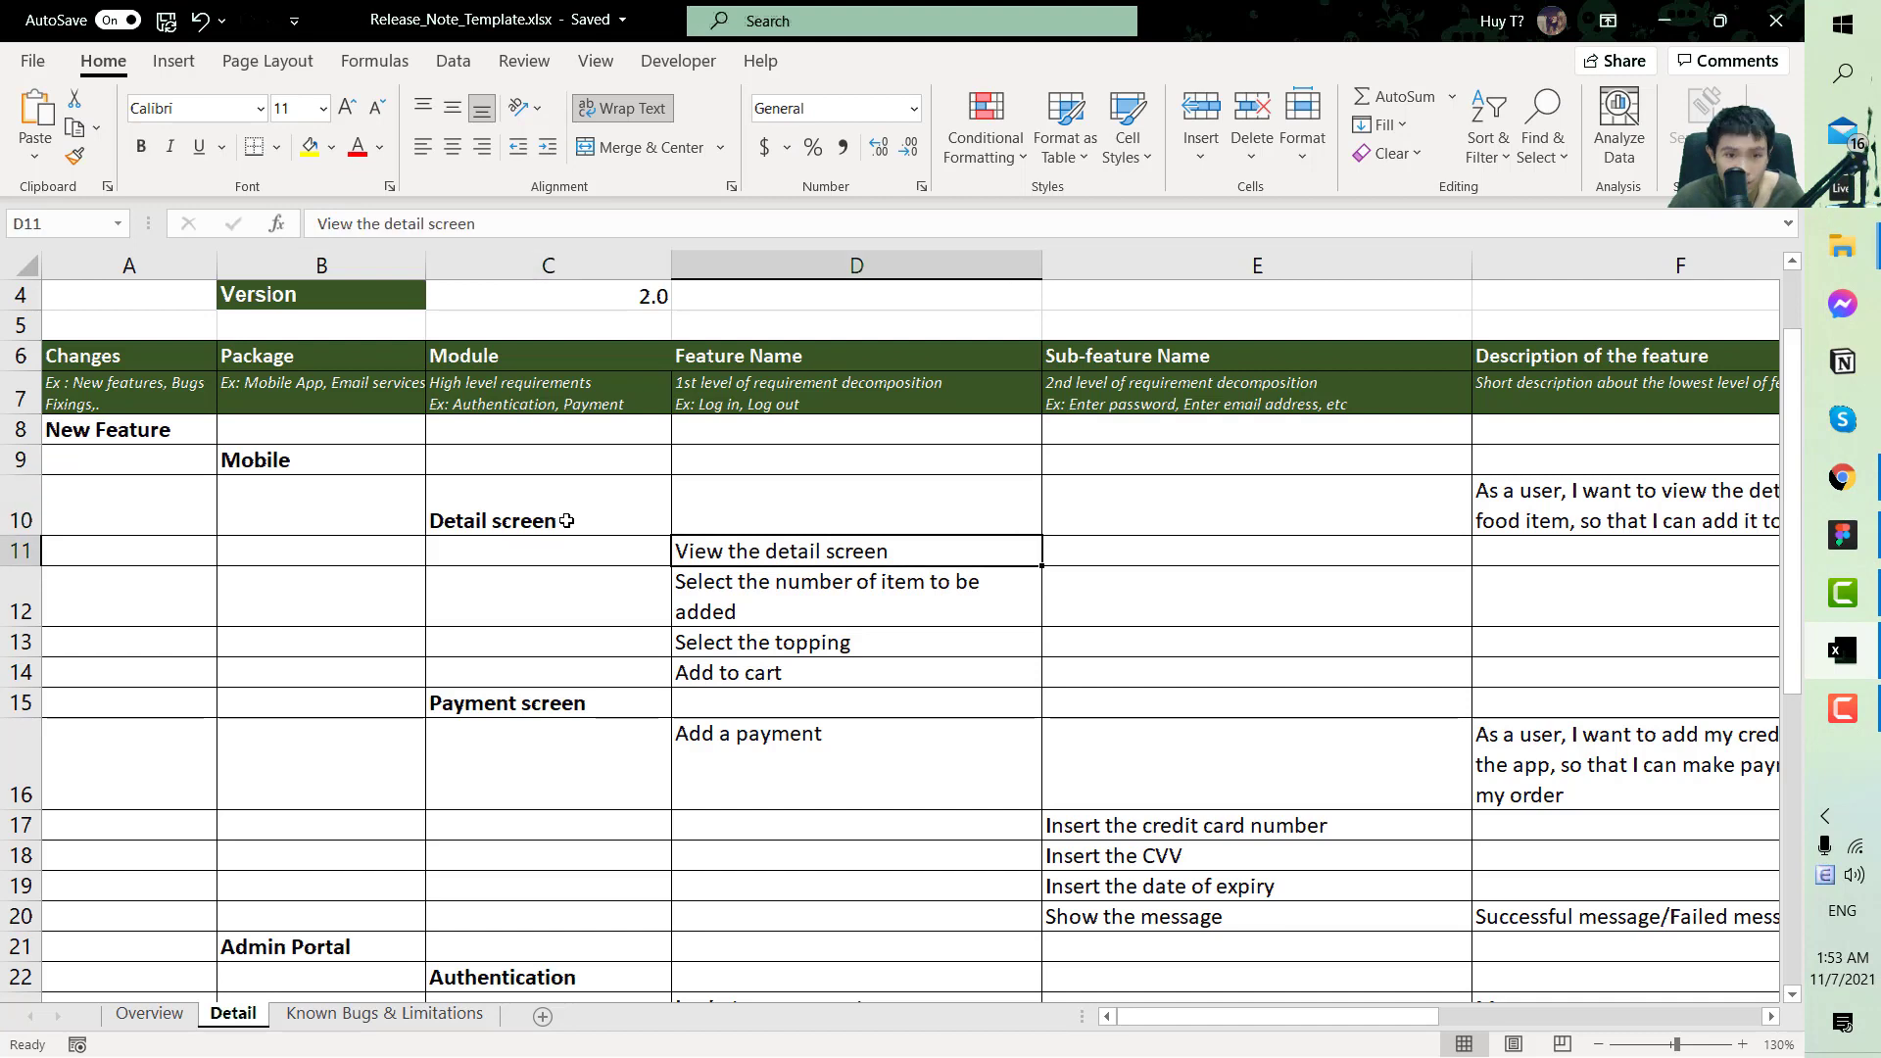
key("Left")
key("Right")
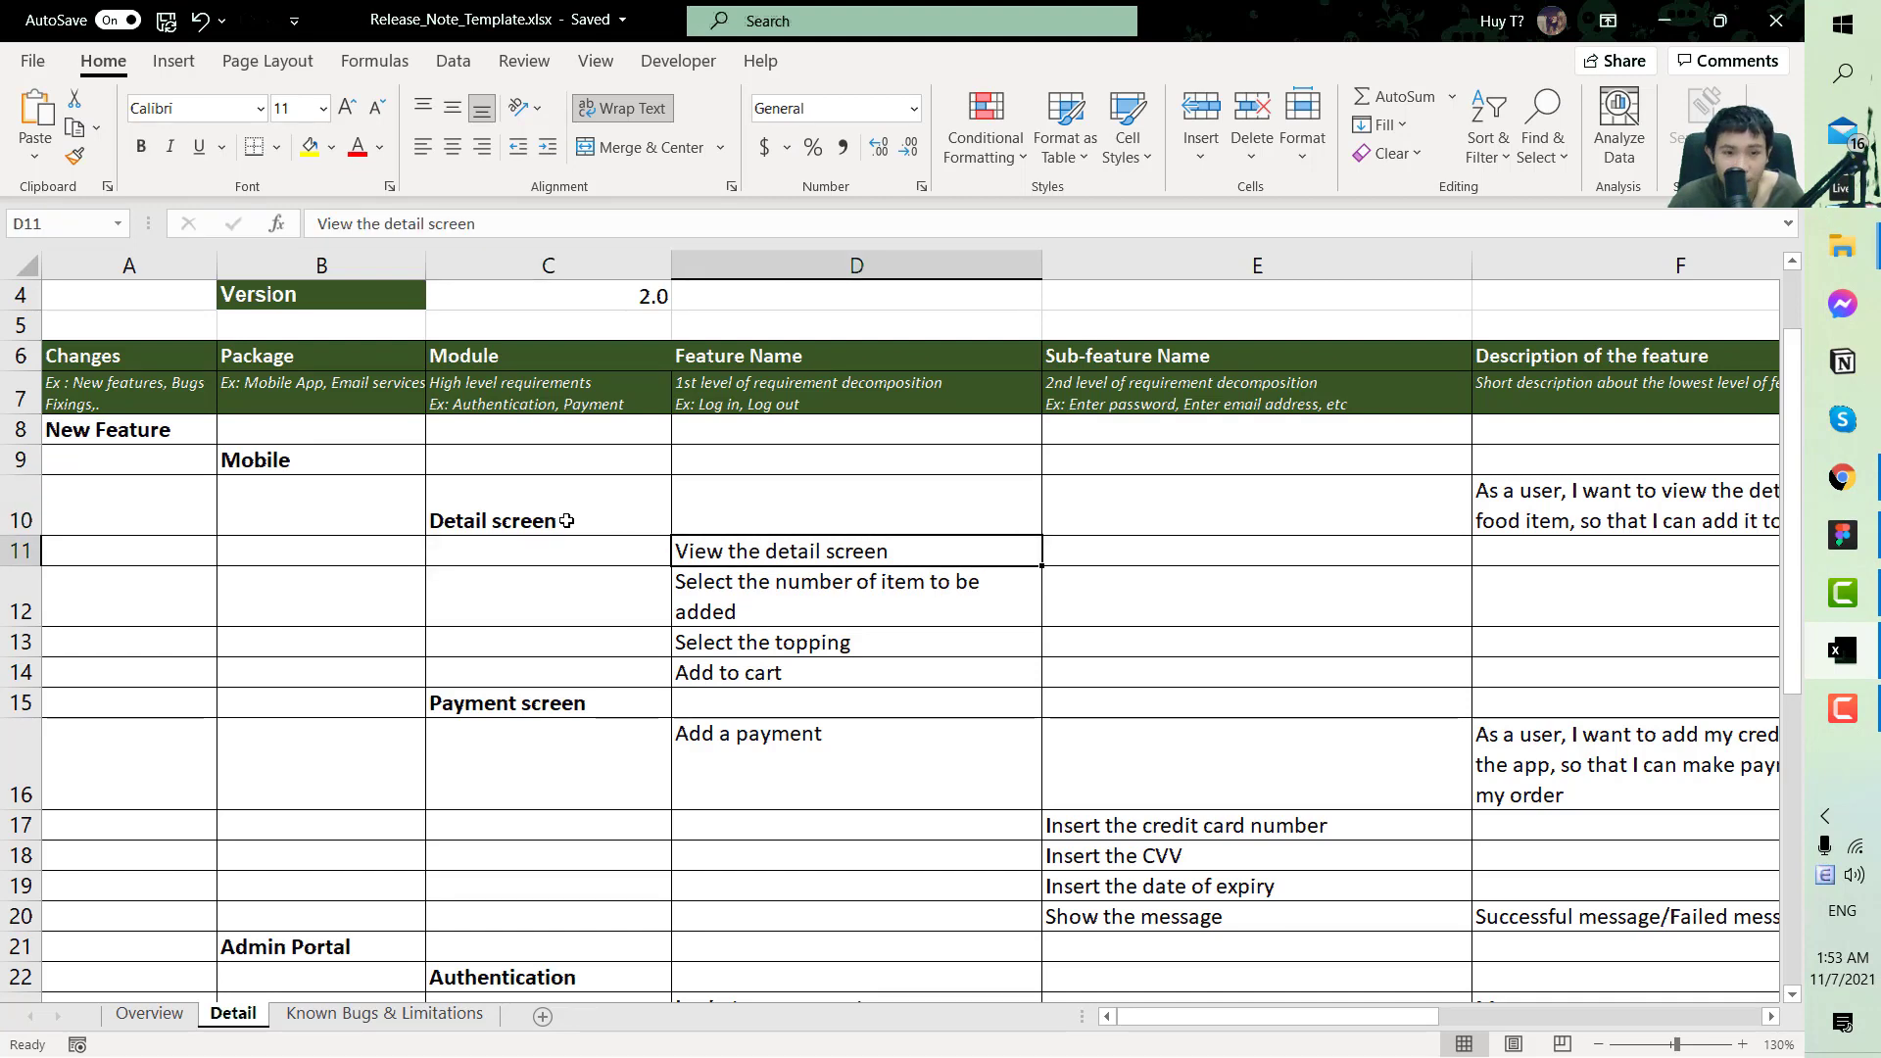
key("Left")
key("Up")
key("Right")
key("Down")
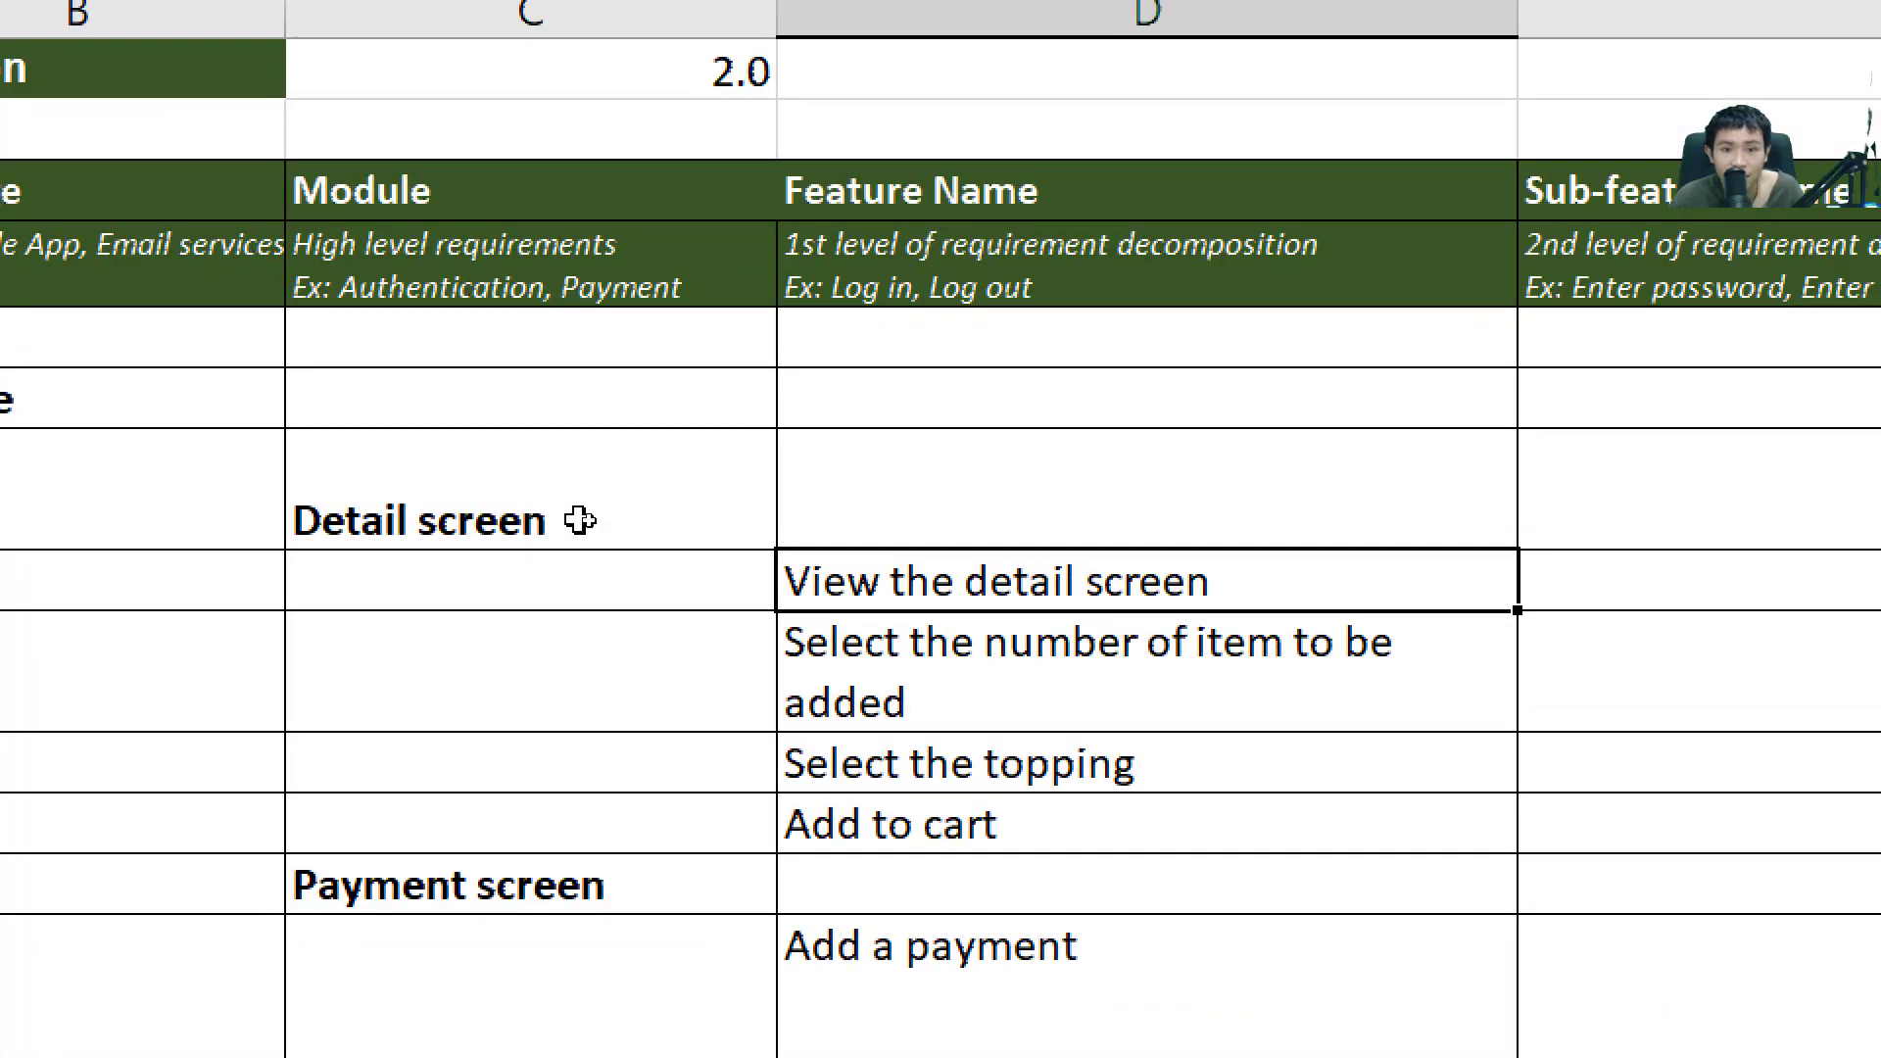
key("Up")
key("Down")
key("Right")
key("Left")
key("Right")
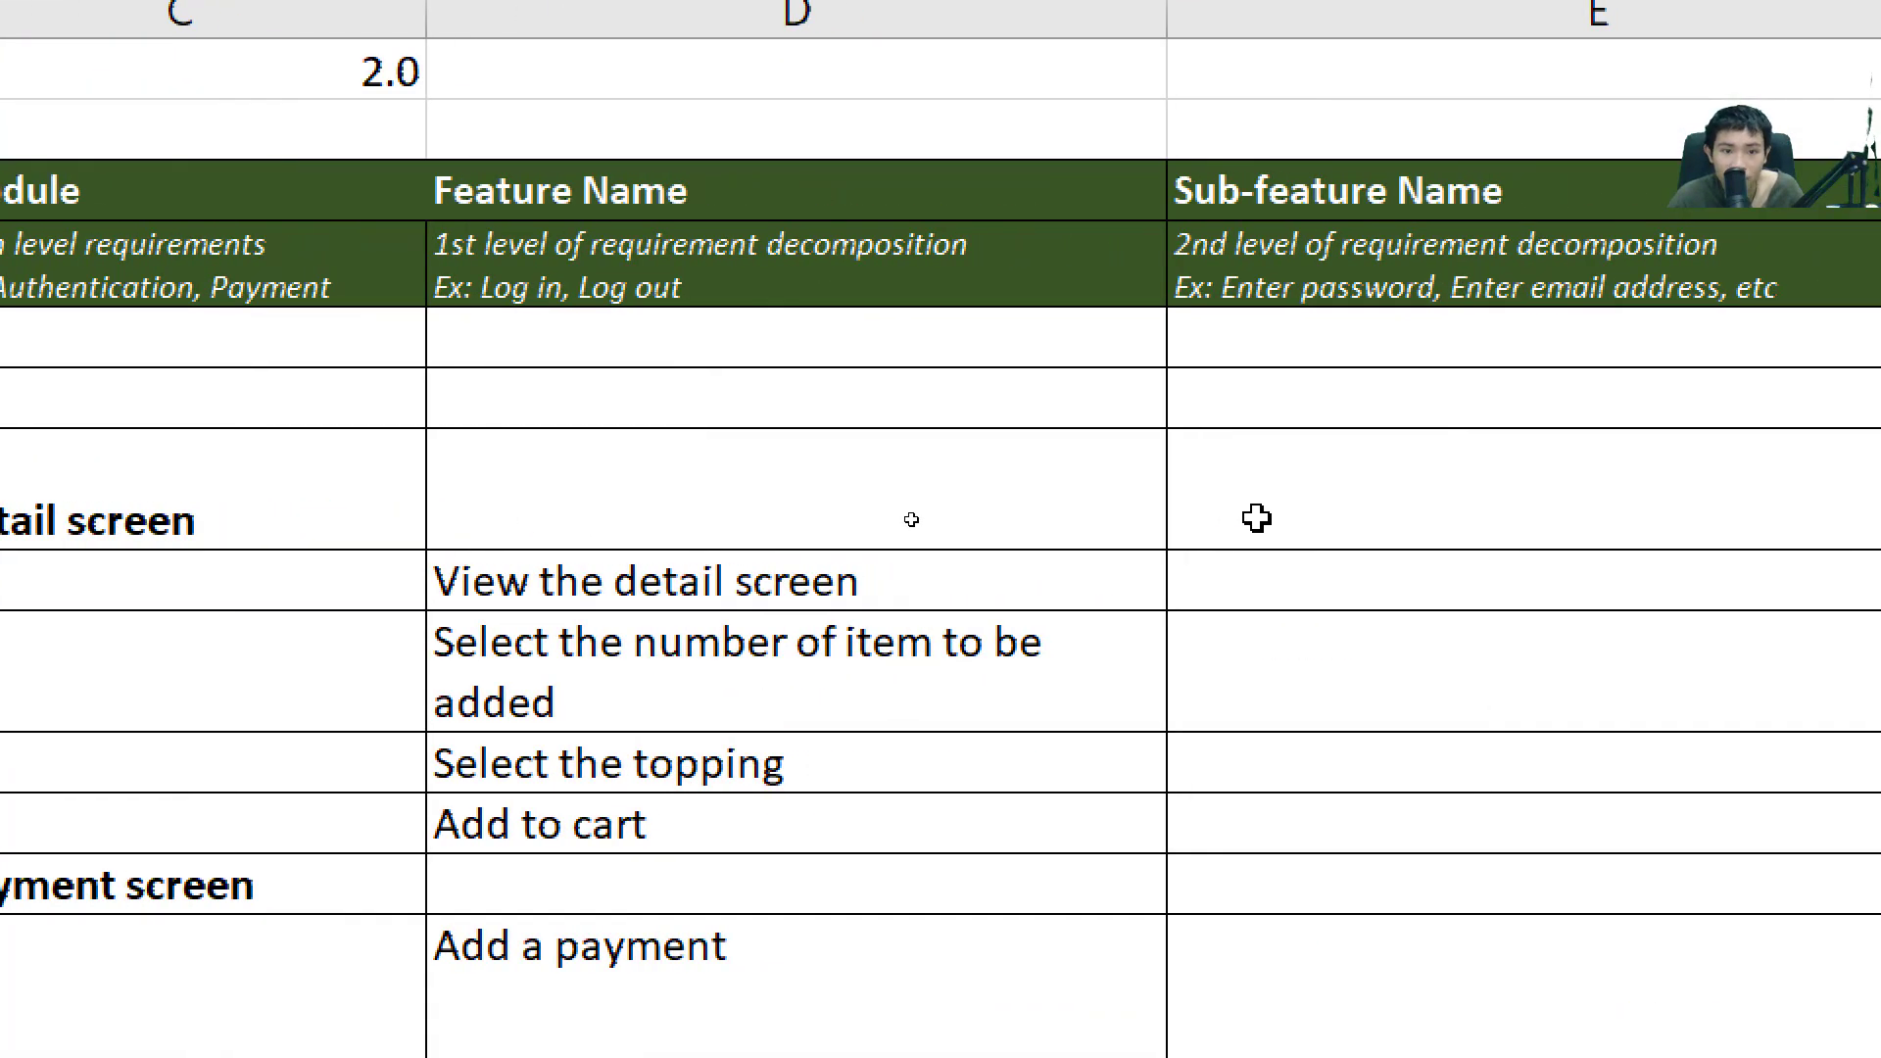
key("Left")
key("Down")
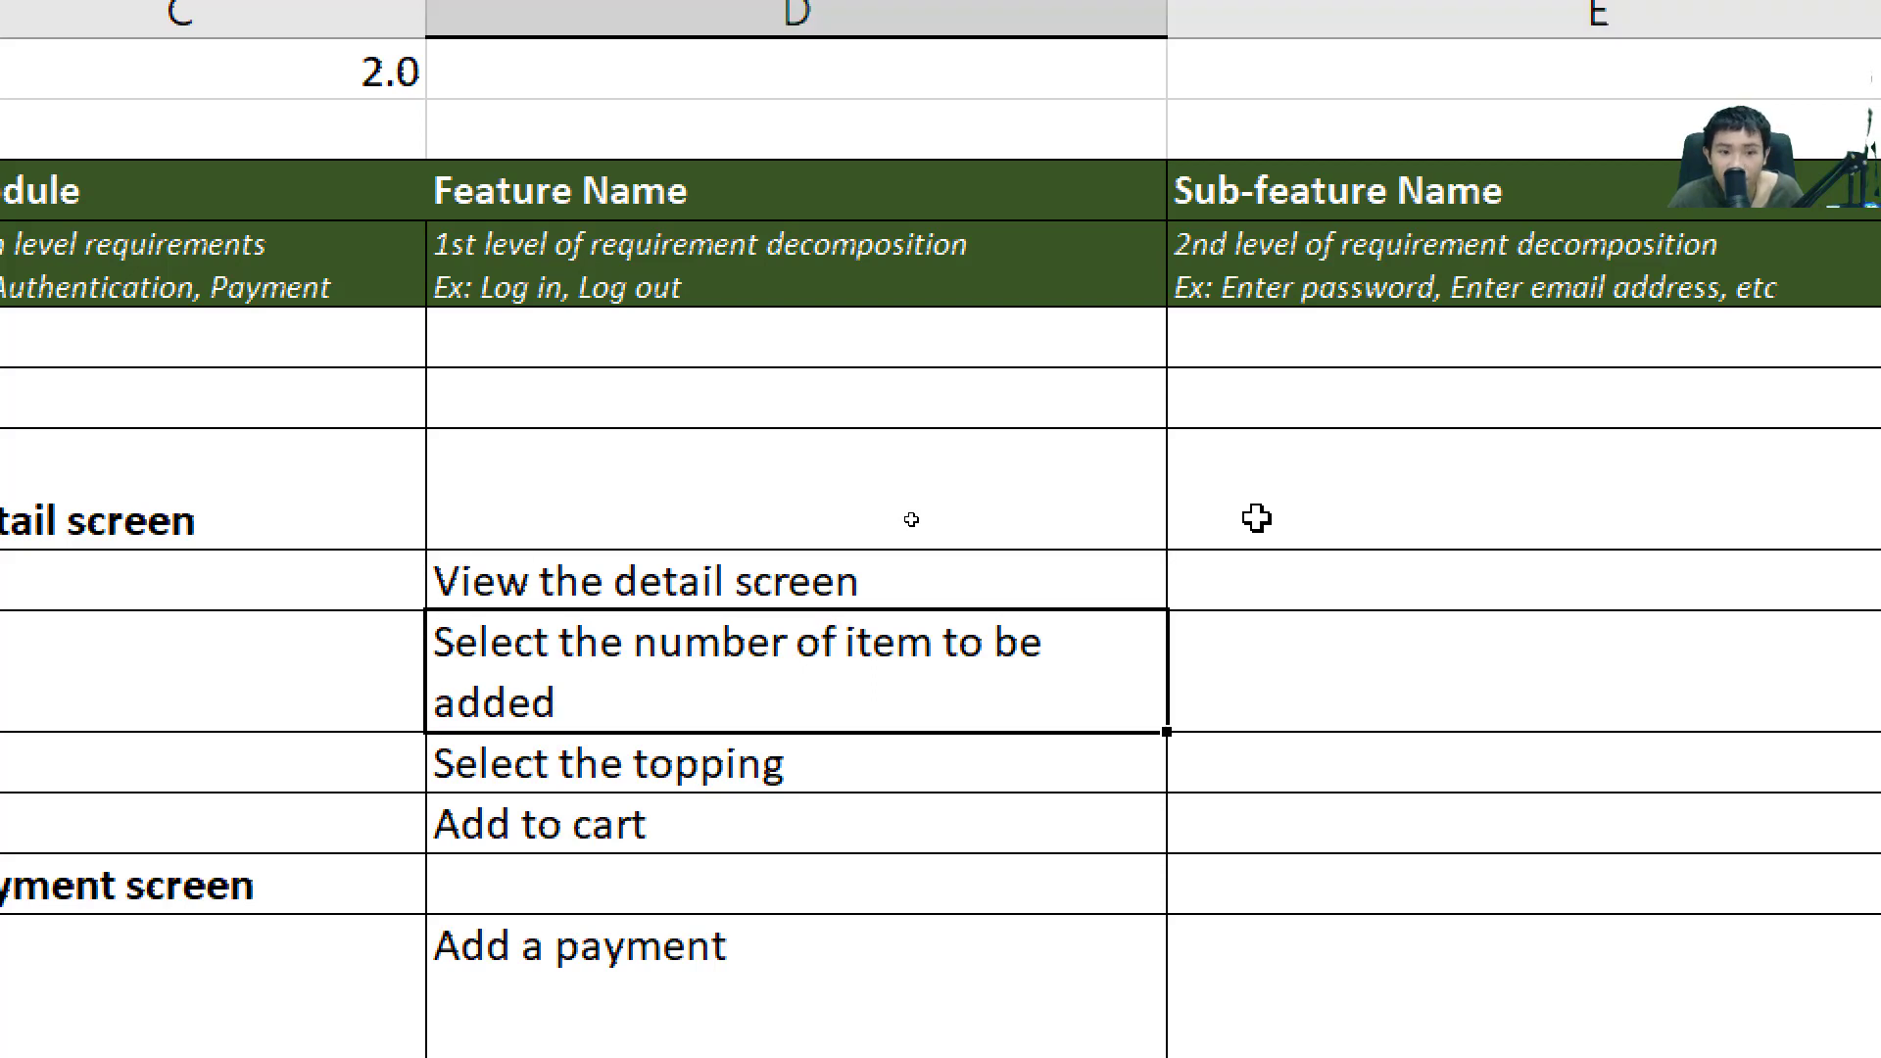
Step down to the Payment screen rows and select the credit card number, CVV, expiry date and Show the message sub-features
key("Down")
key("Down")
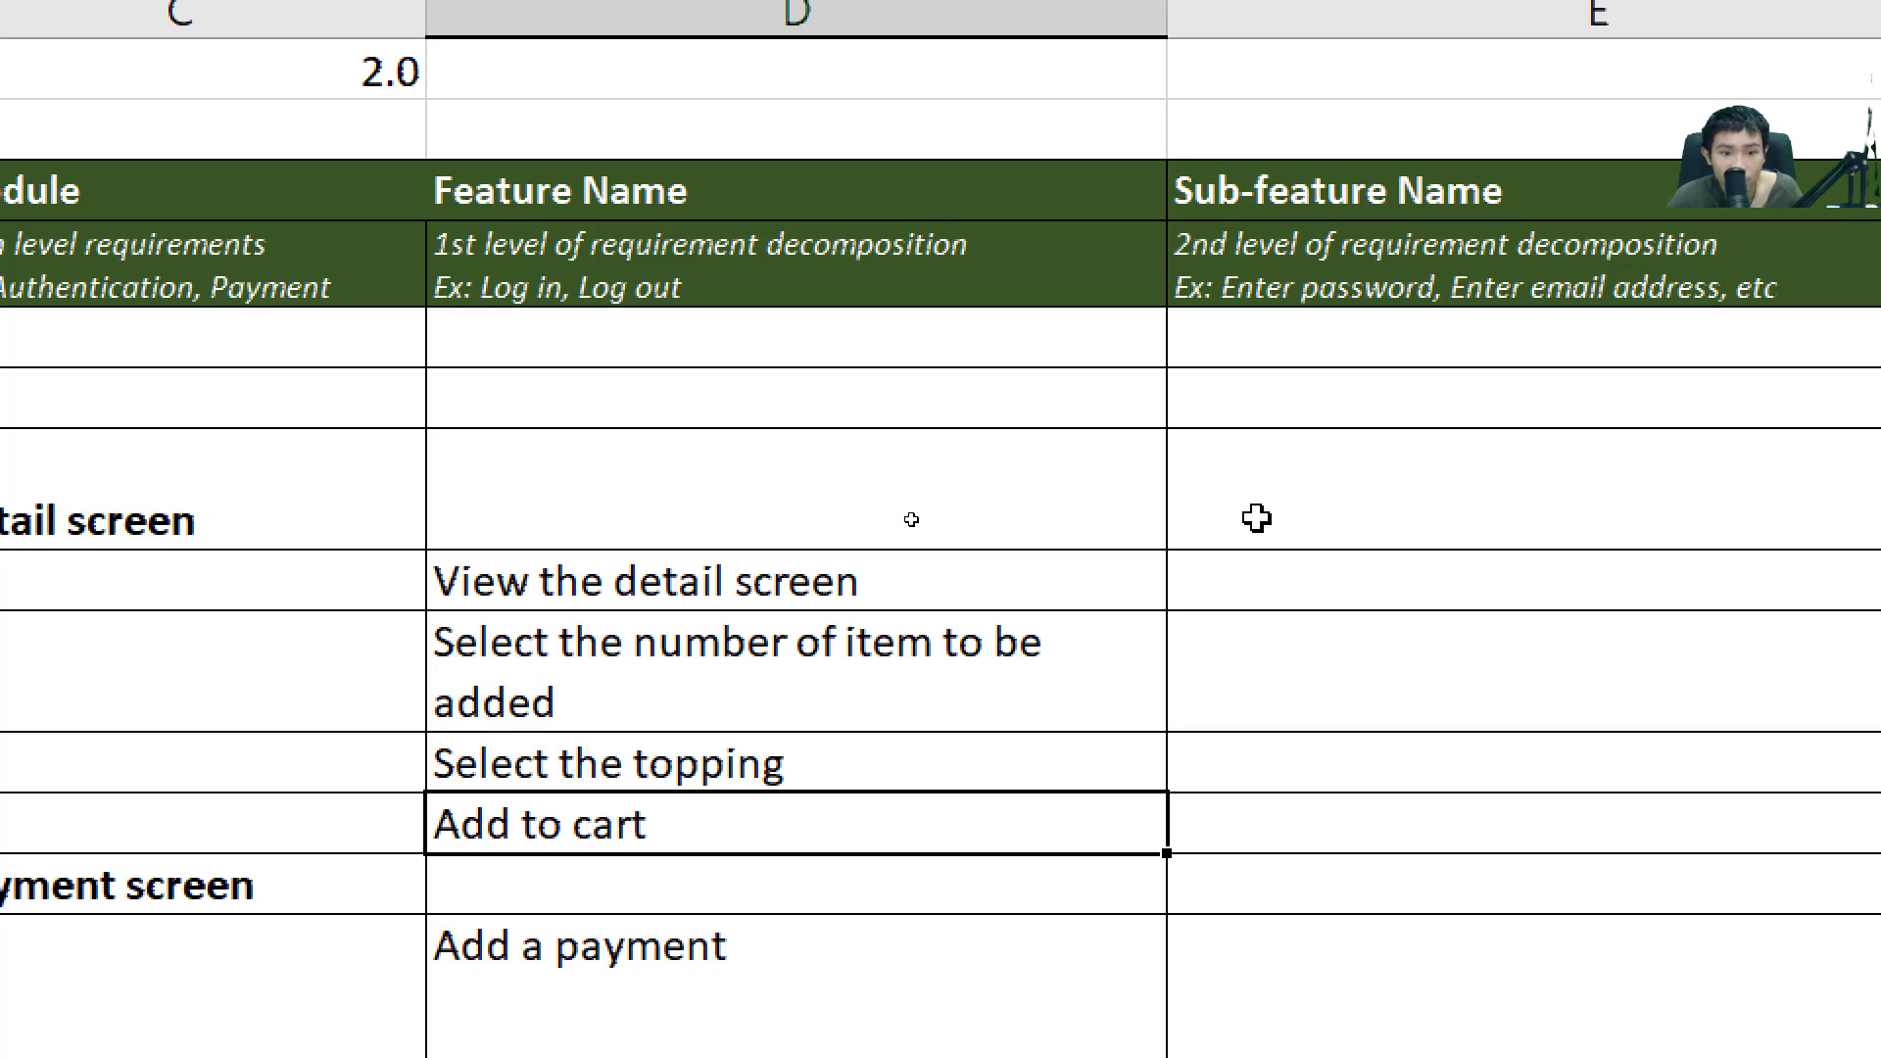
key("Down")
key("Left")
key("Down")
key("Down")
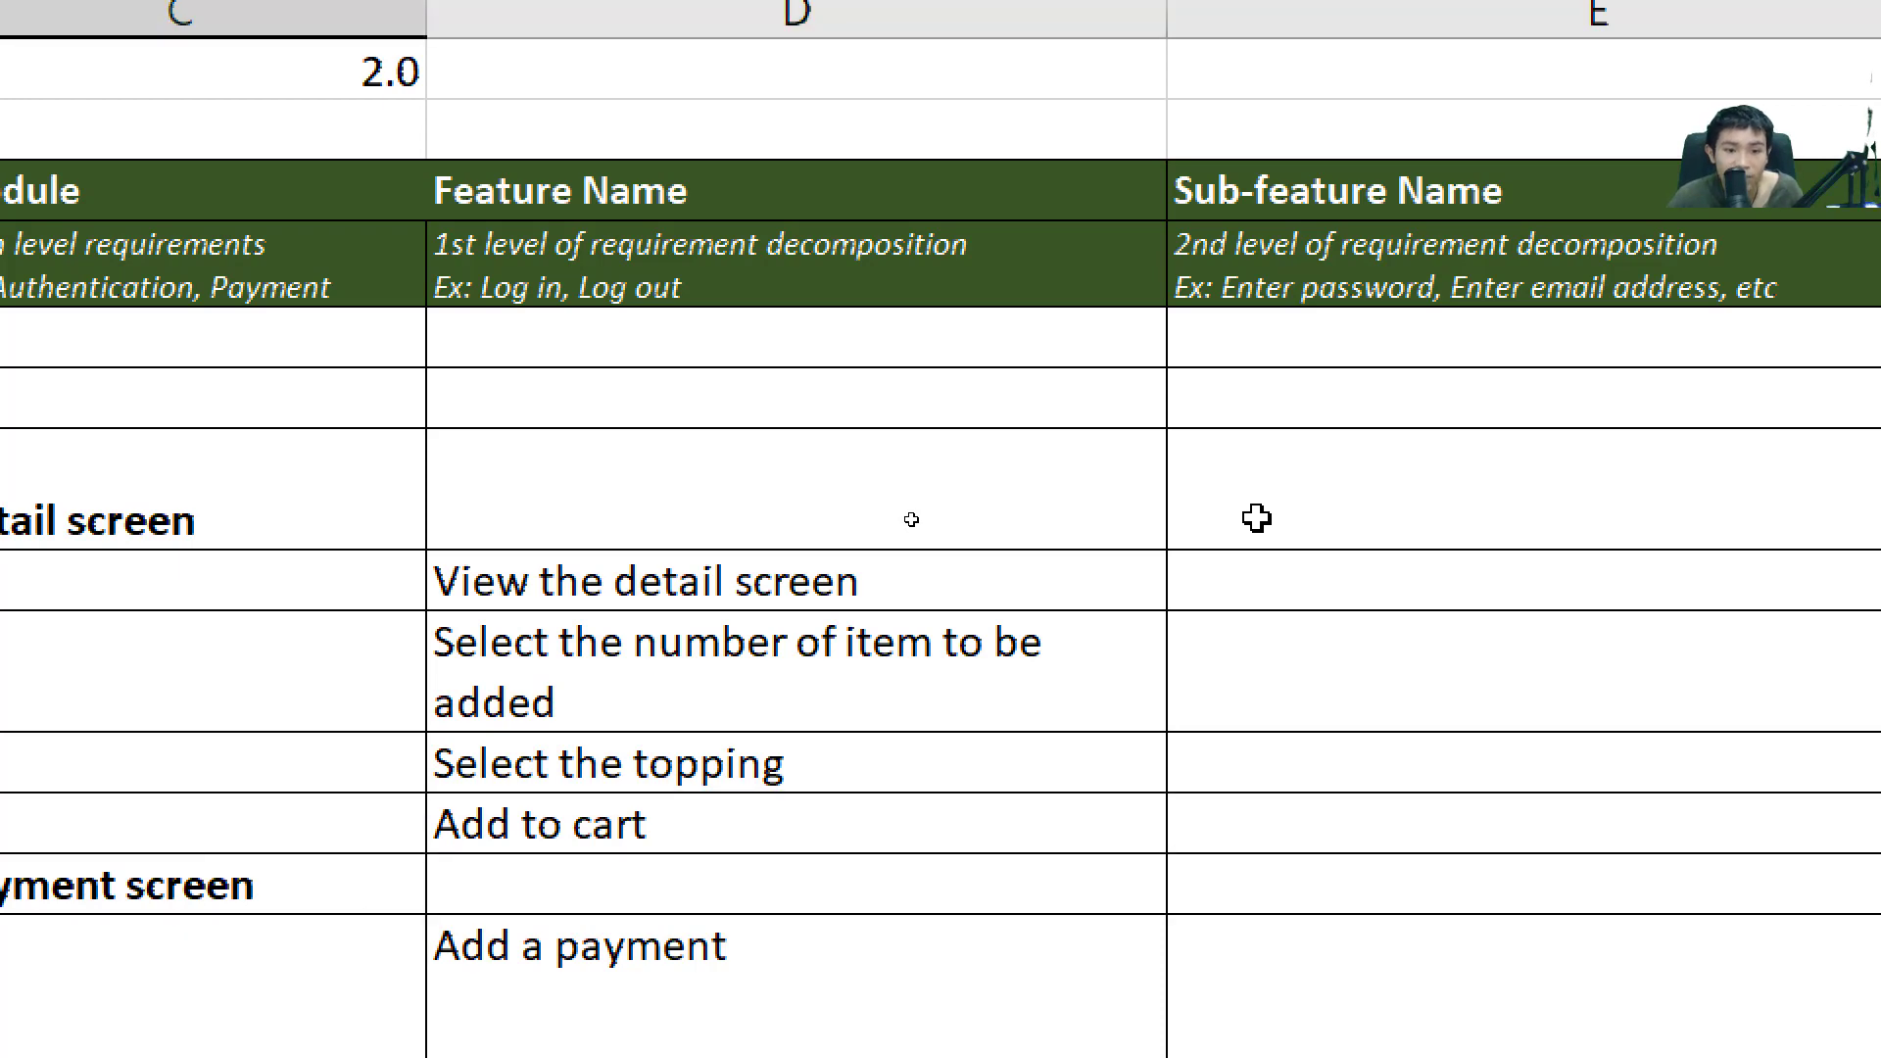
scroll(1241, 519, "down", 3)
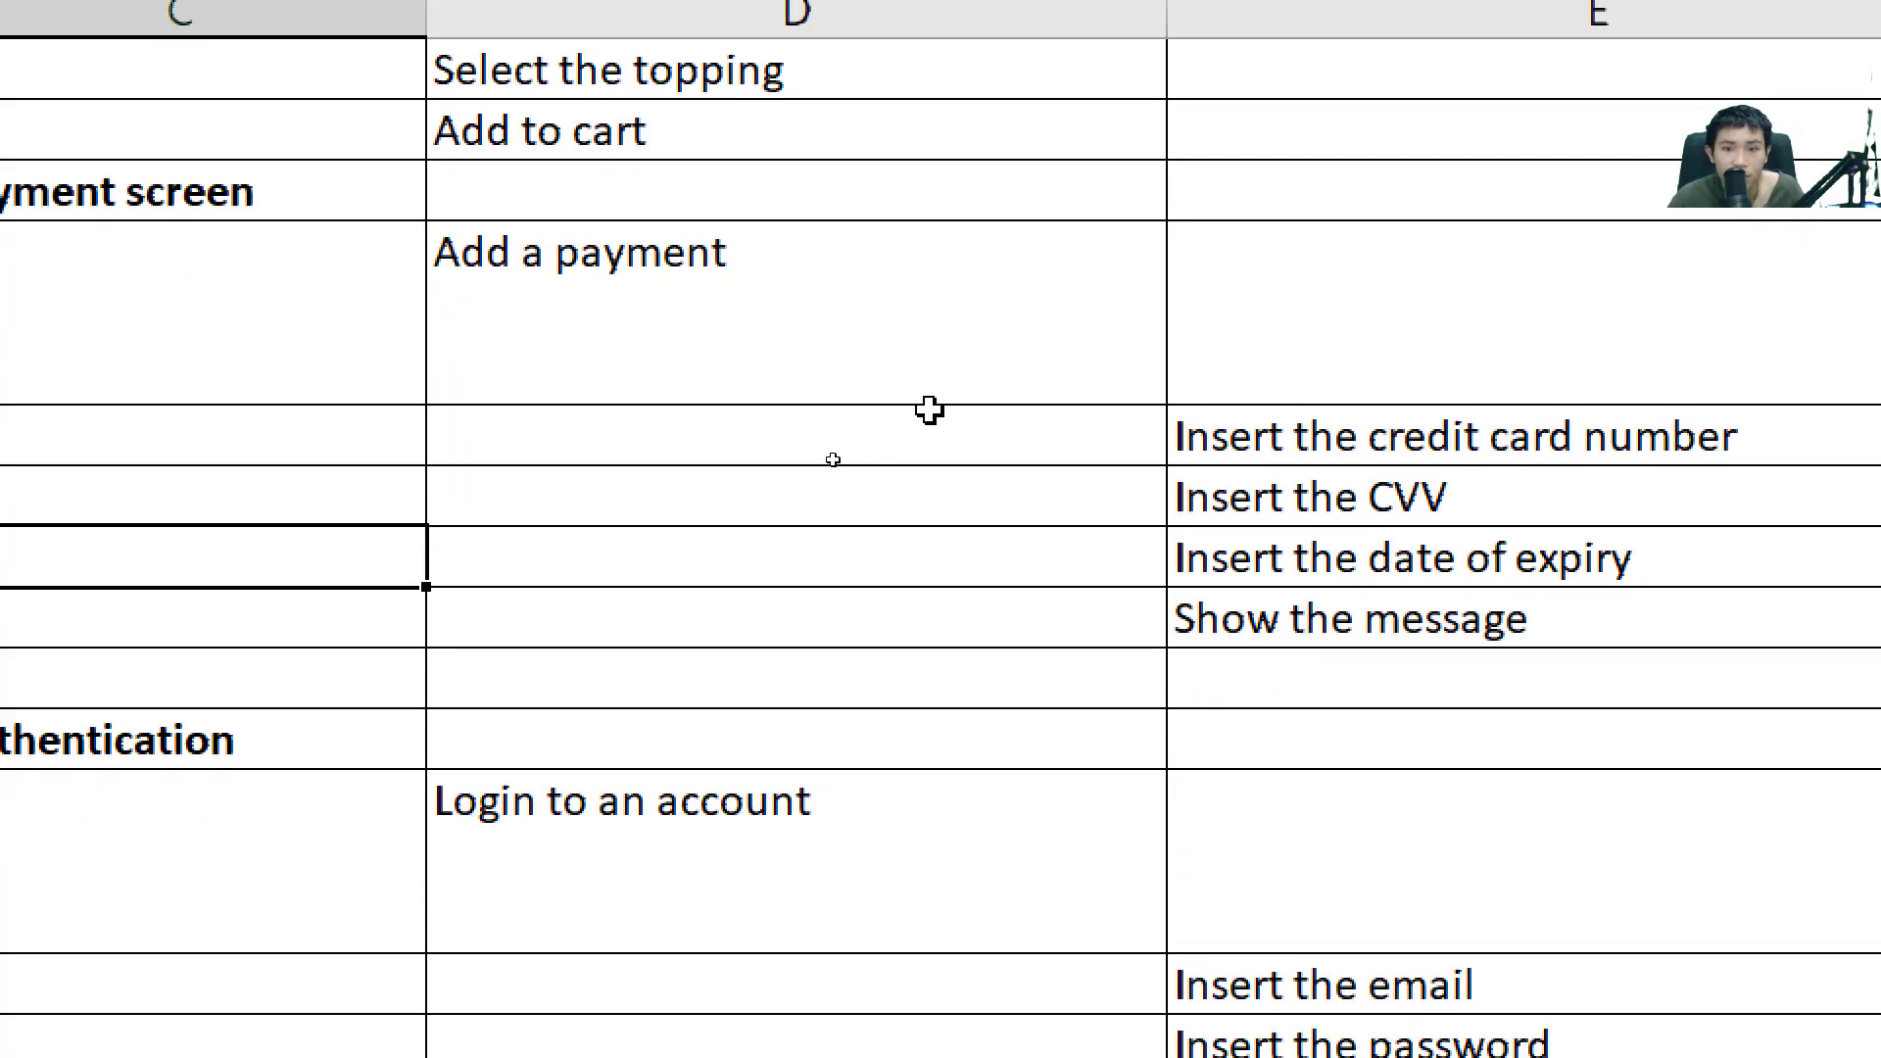
left_click_drag(1446, 442, 1548, 559)
left_click(1409, 554)
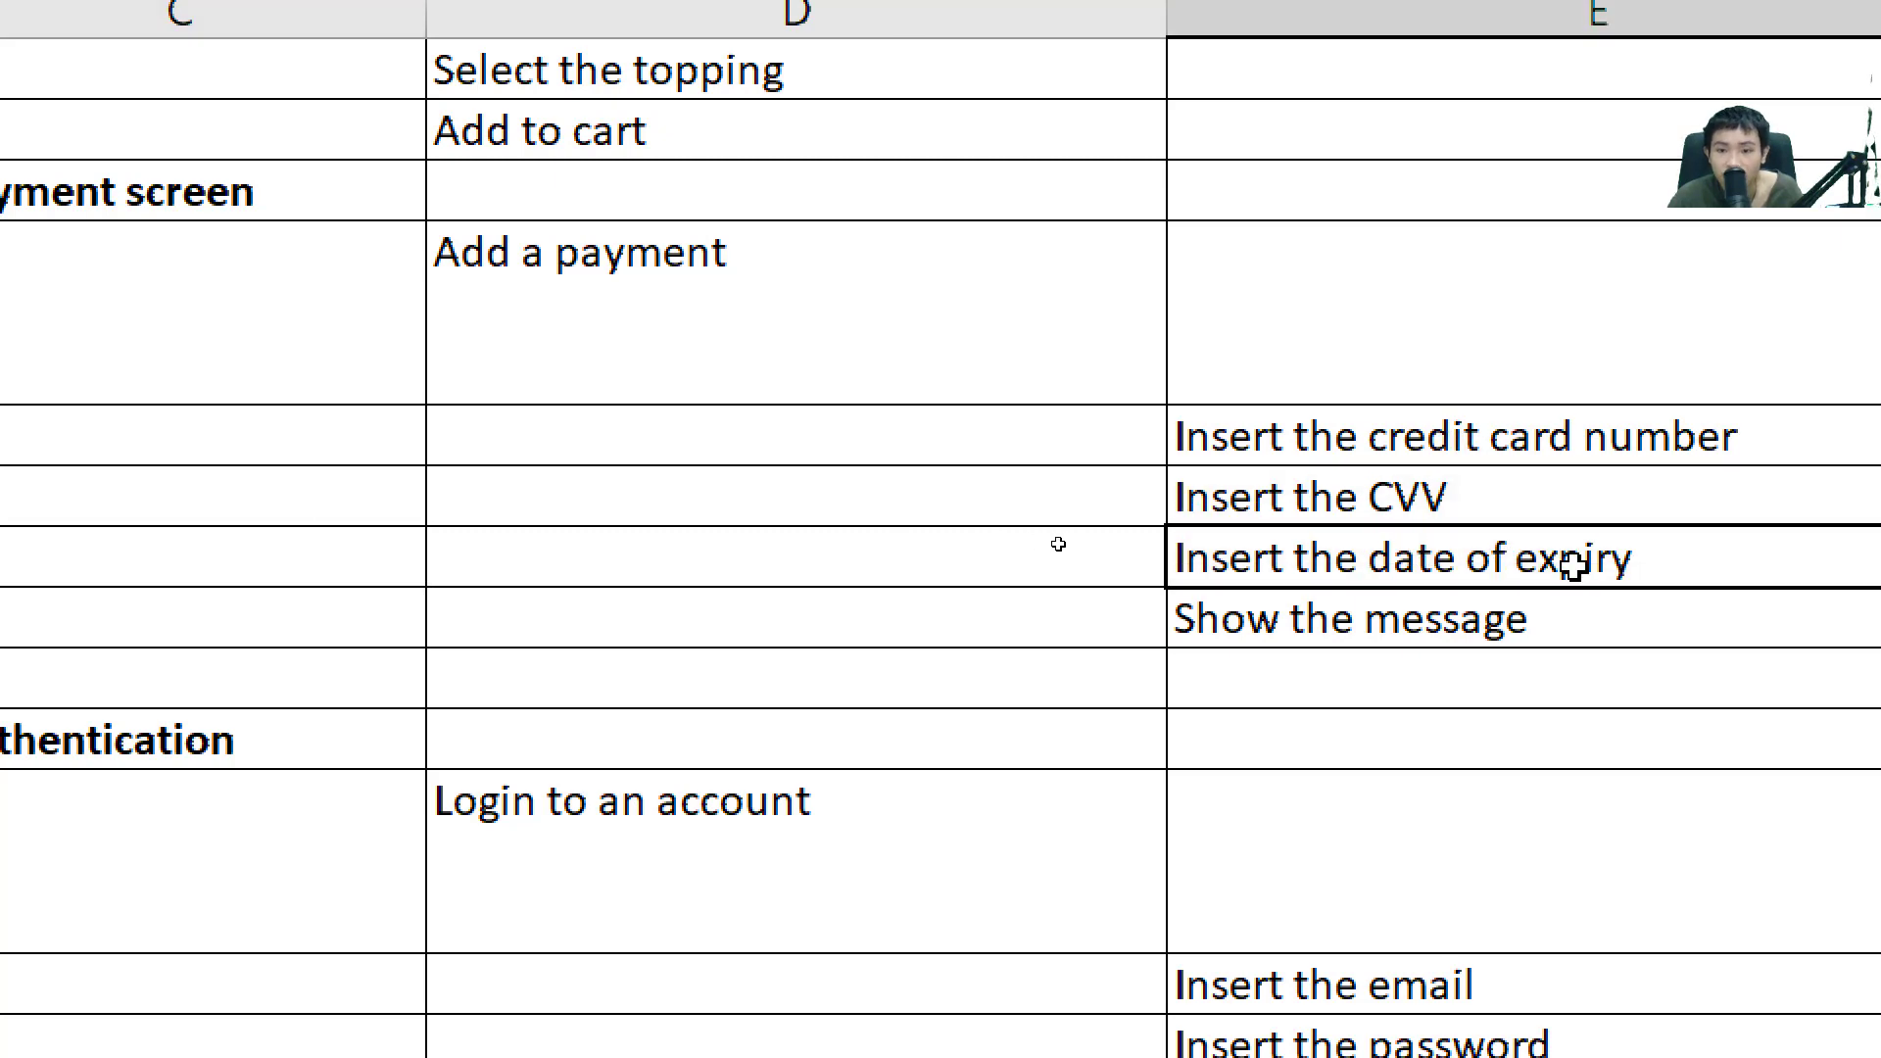
left_click(1313, 619)
scroll(1602, 498, "up", 4)
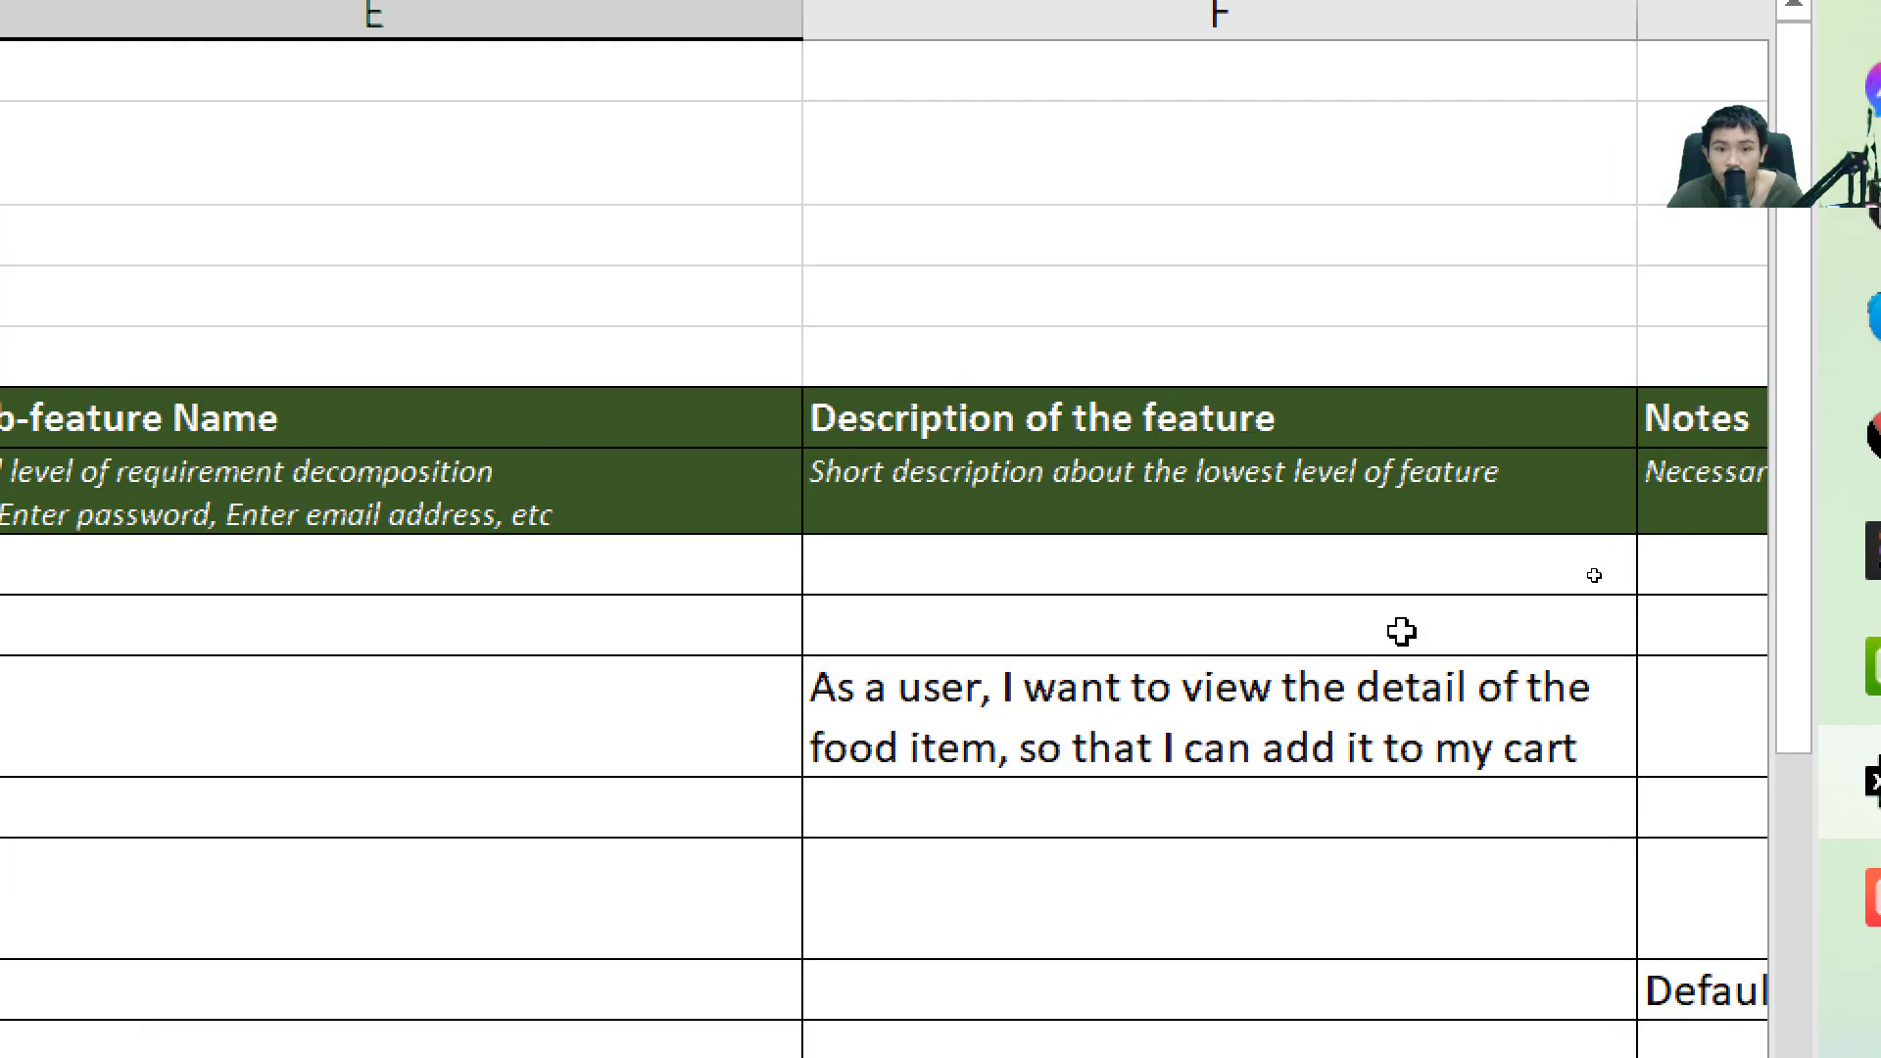
scroll(1520, 575, "down", 2)
left_click(896, 313)
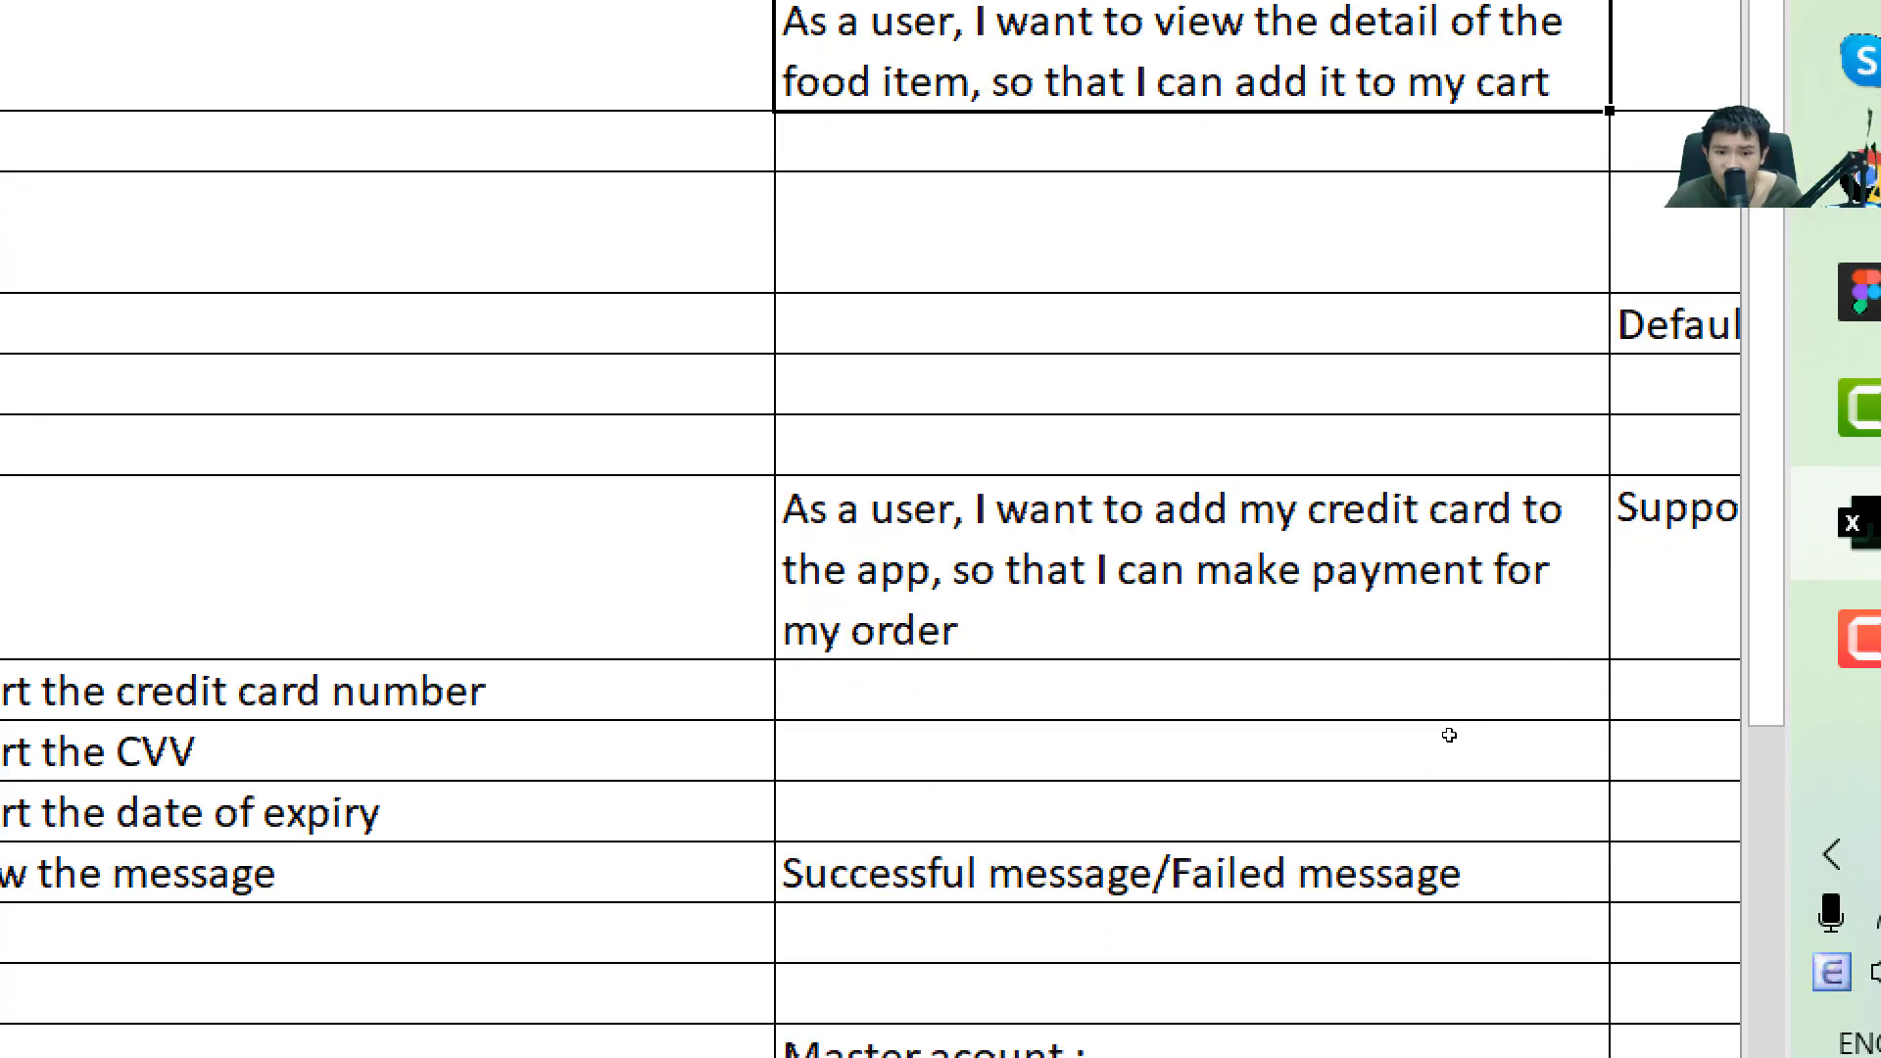
scroll(1162, 872, "up", 2)
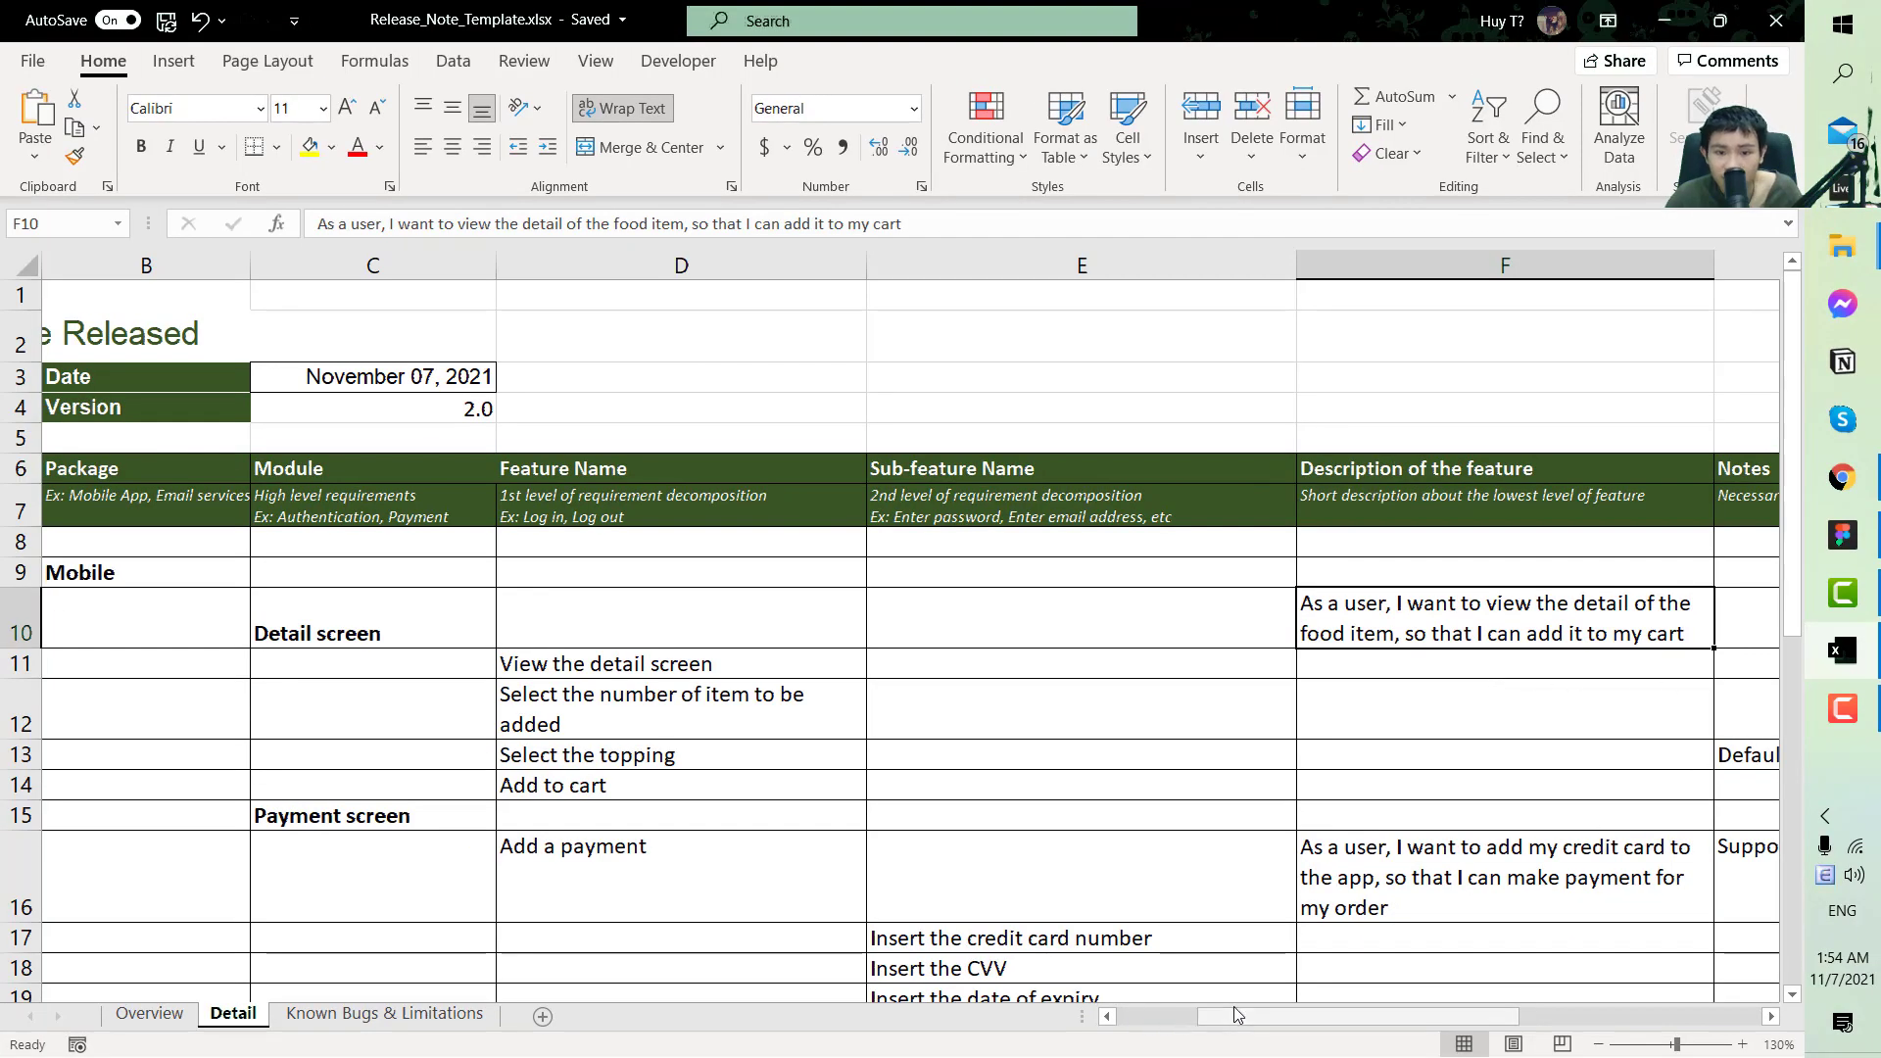
mouse_move(1249, 1016)
left_mouse_down()
mouse_move(1364, 1047)
mouse_move(1250, 1039)
left_mouse_up()
left_click_drag(607, 761, 1114, 779)
left_click(1090, 761)
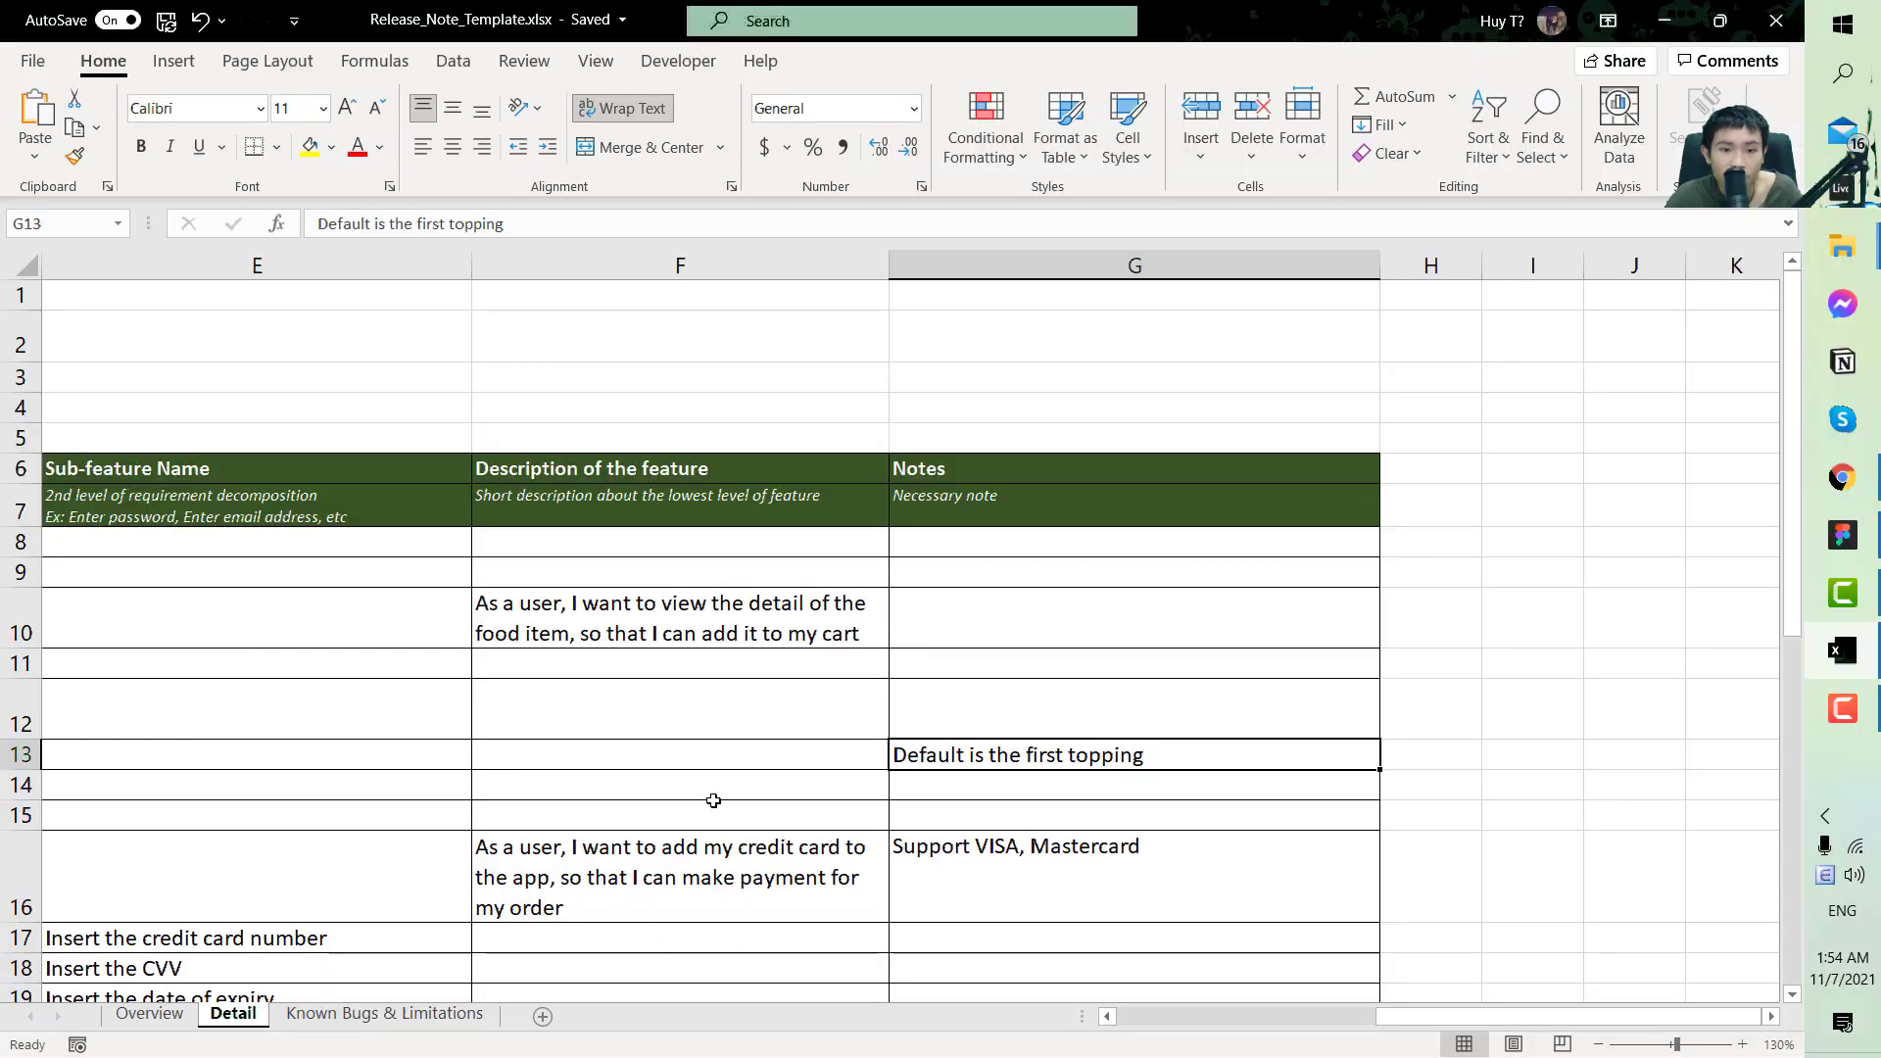
key("Down")
key("Down")
key("Left")
key("Down")
key("Left")
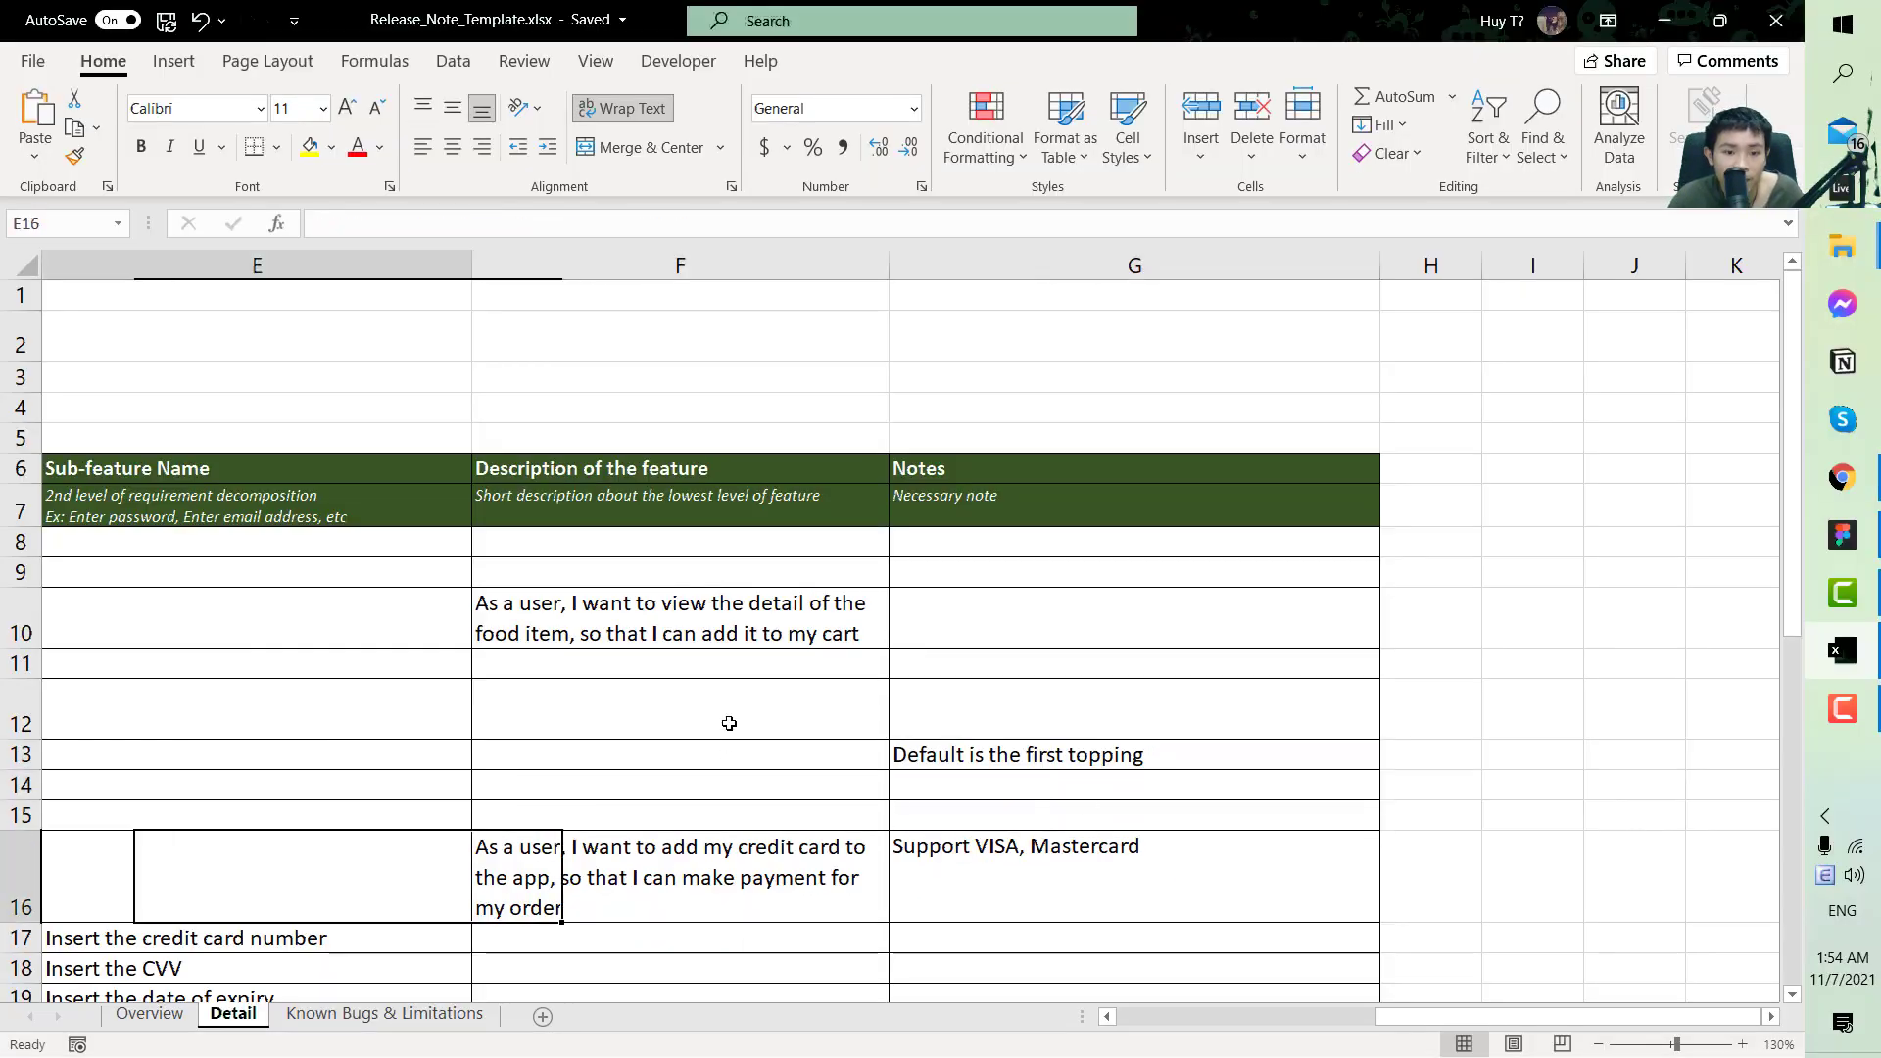
key("Left")
key("Left")
key("Right")
key("Right")
key("Right")
key("Right")
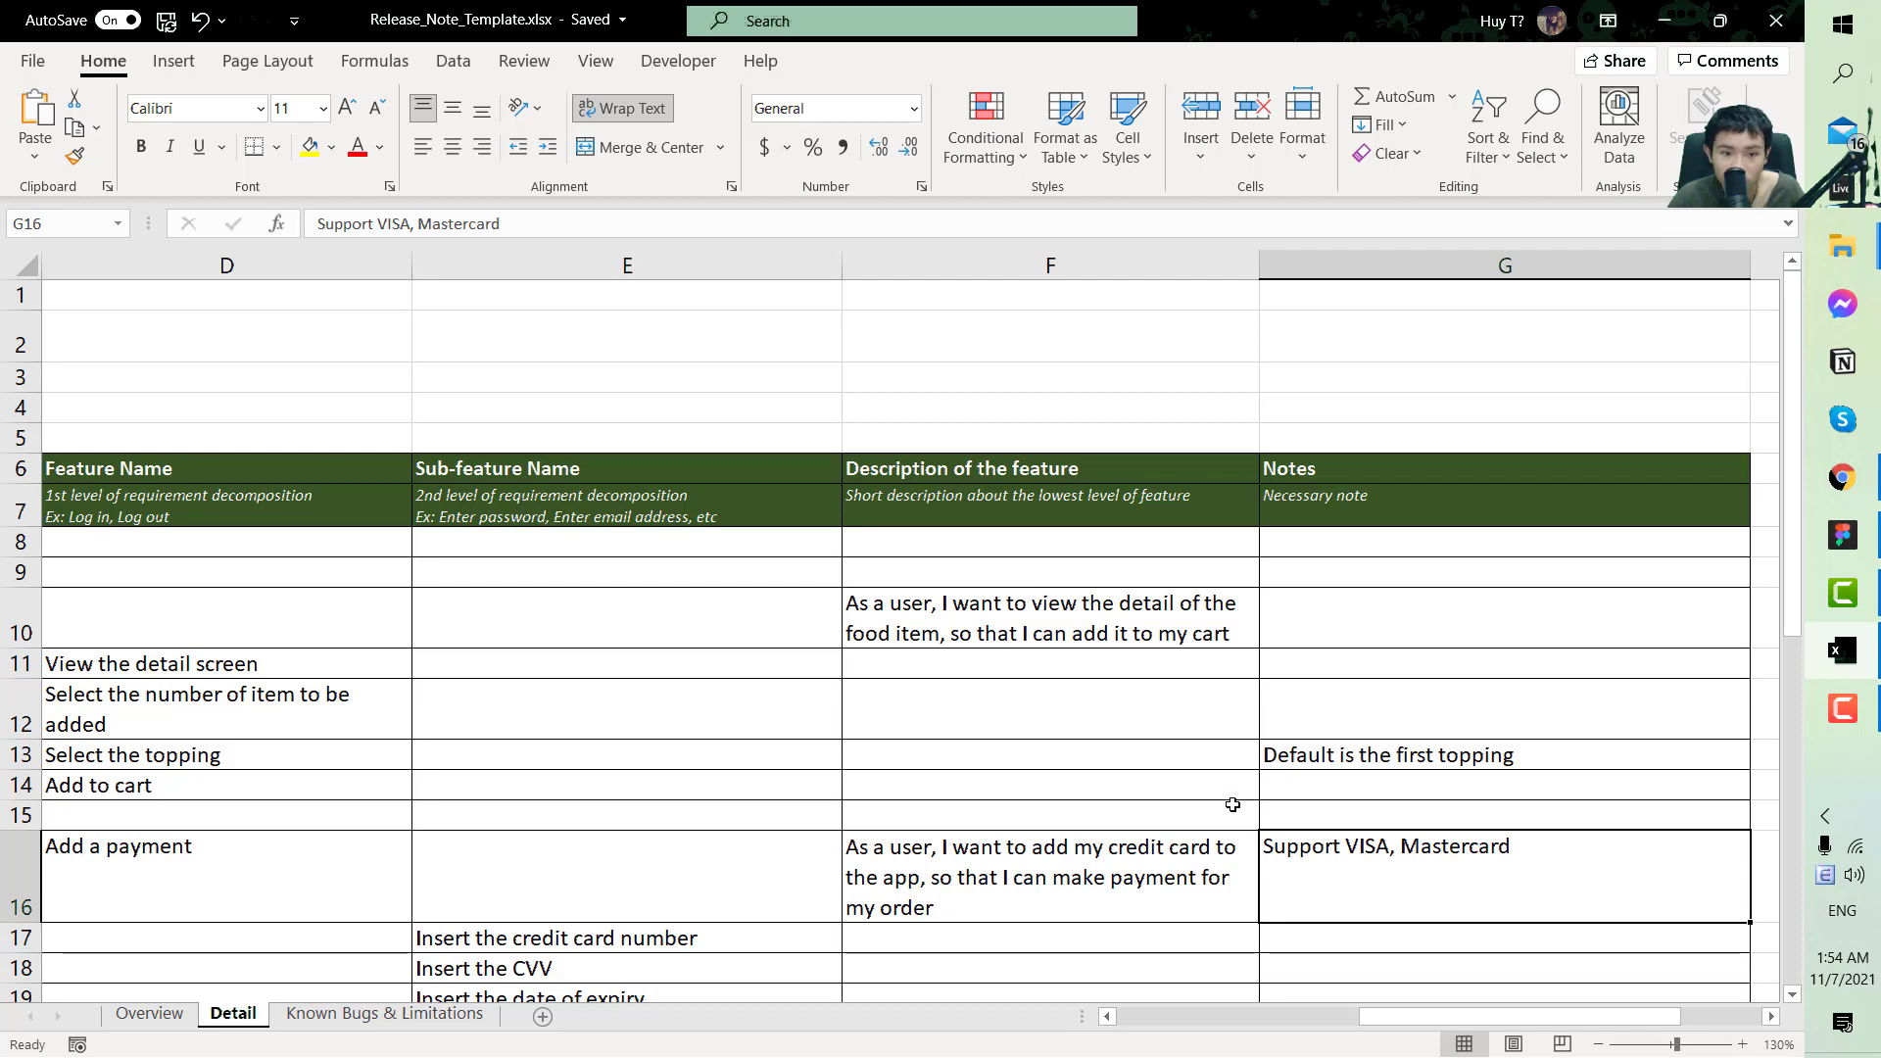
key("Left")
key("Left")
key("Left")
key("Left")
key("Left")
key("Left")
key("Down")
key("Down")
key("Down")
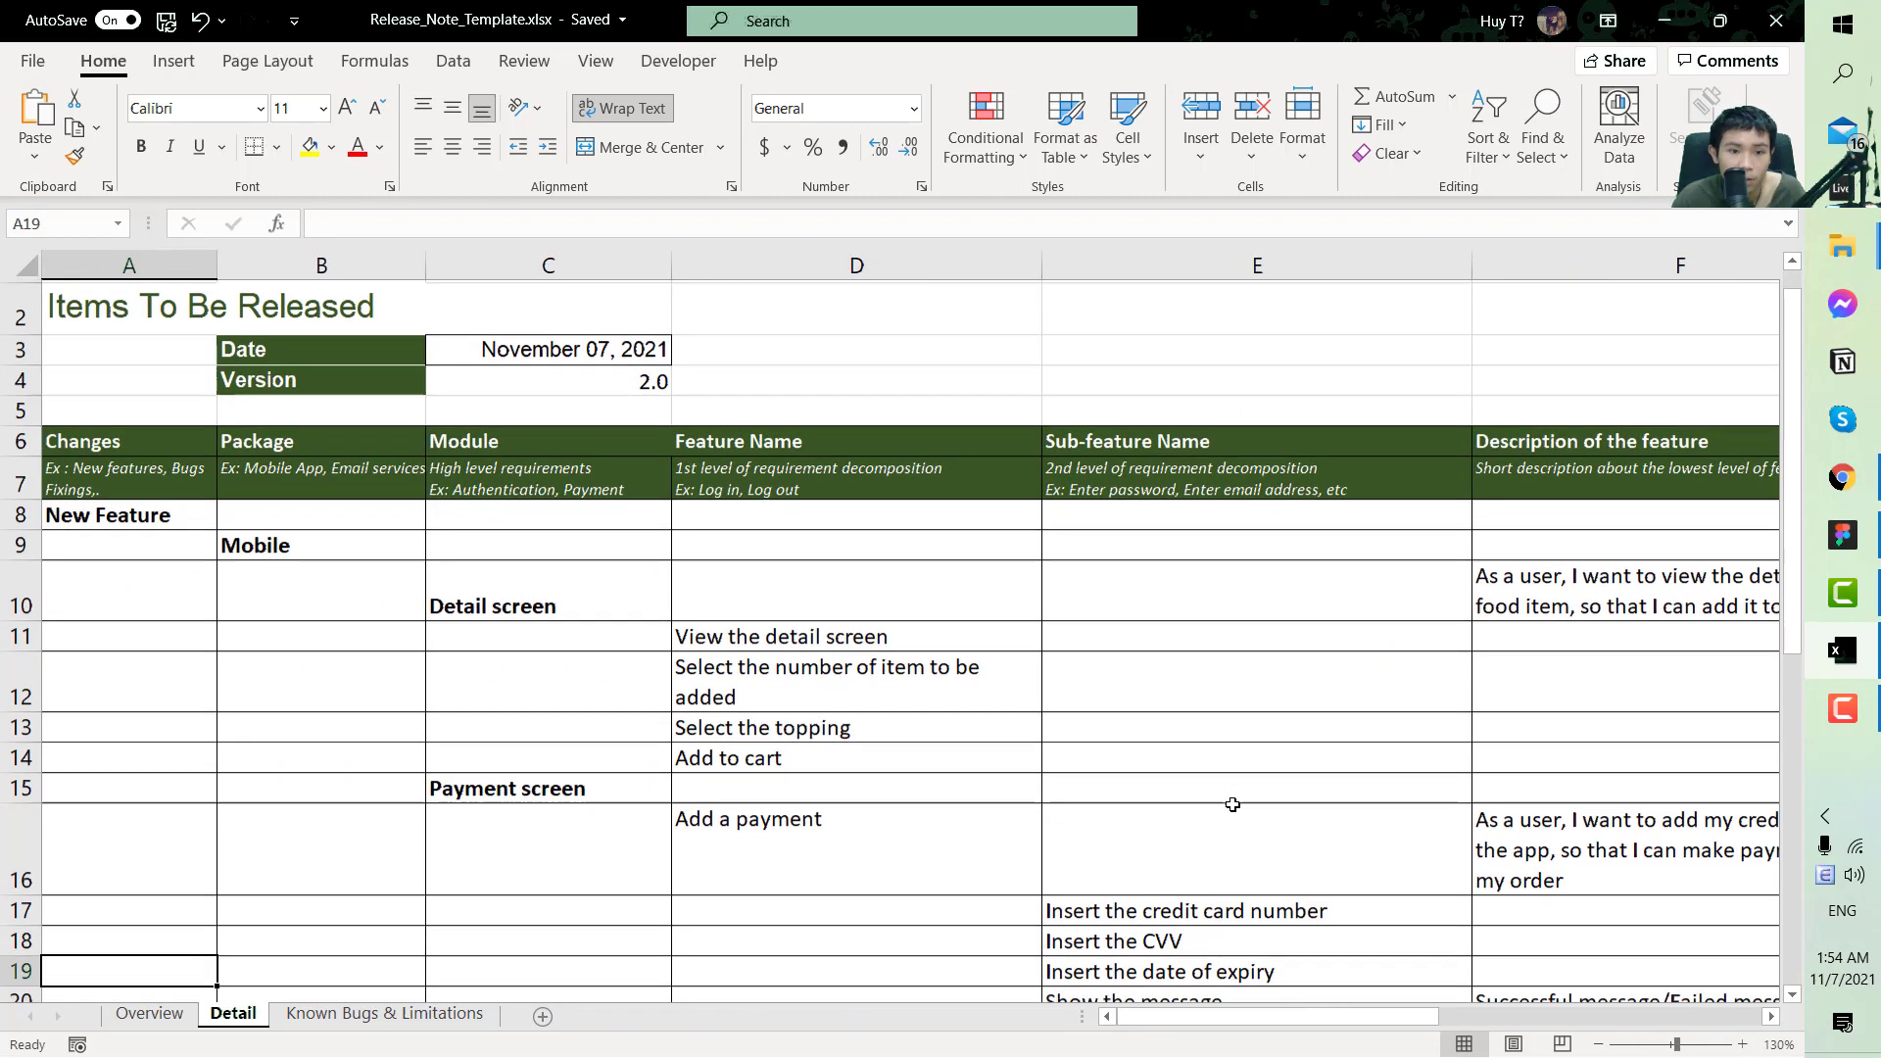
key("Down")
key("Down")
key("Down")
key("Down")
key("Right")
key("Up")
key("Up")
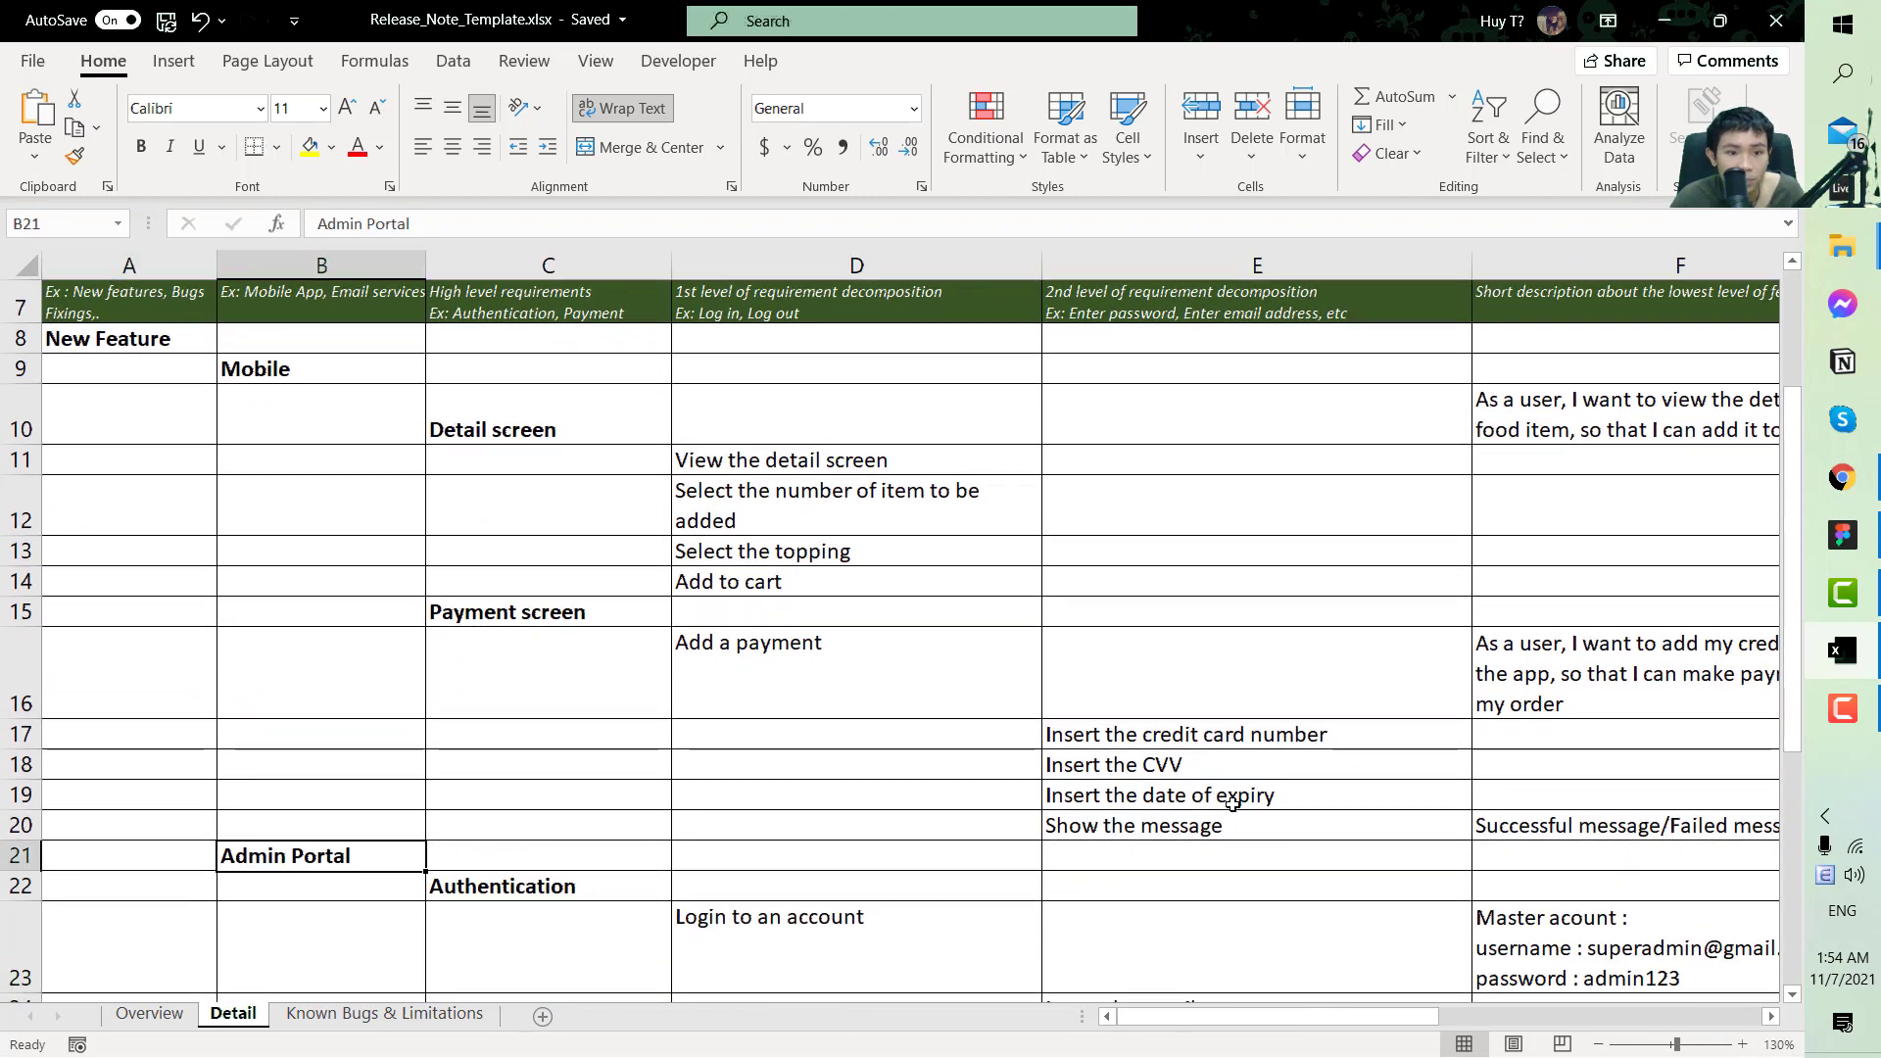
key("Right")
key("Down")
key("Up")
key("Left")
scroll(1115, 772, "down", 1)
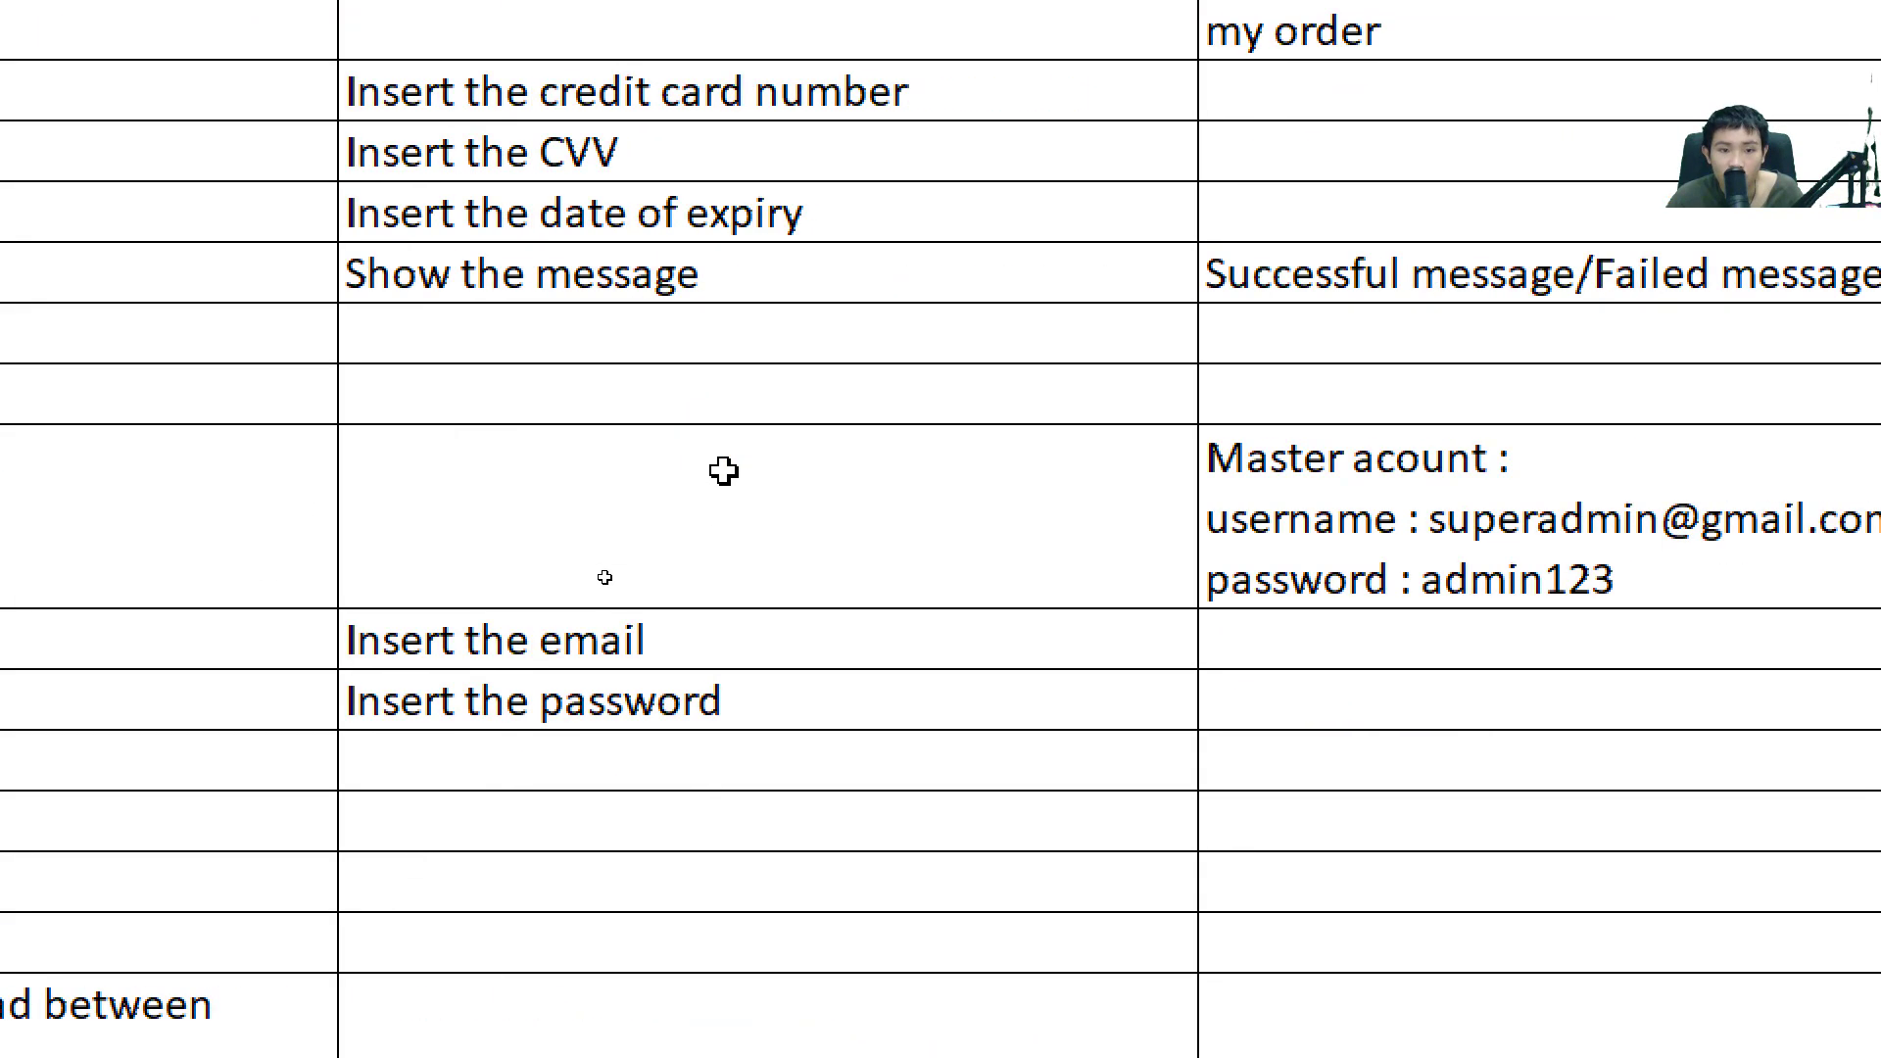
key("Up")
key("Left")
key("Up")
key("Right")
key("Left")
key("Left")
key("Left")
key("Right")
key("Right")
key("Right")
scroll(723, 471, "right", 5)
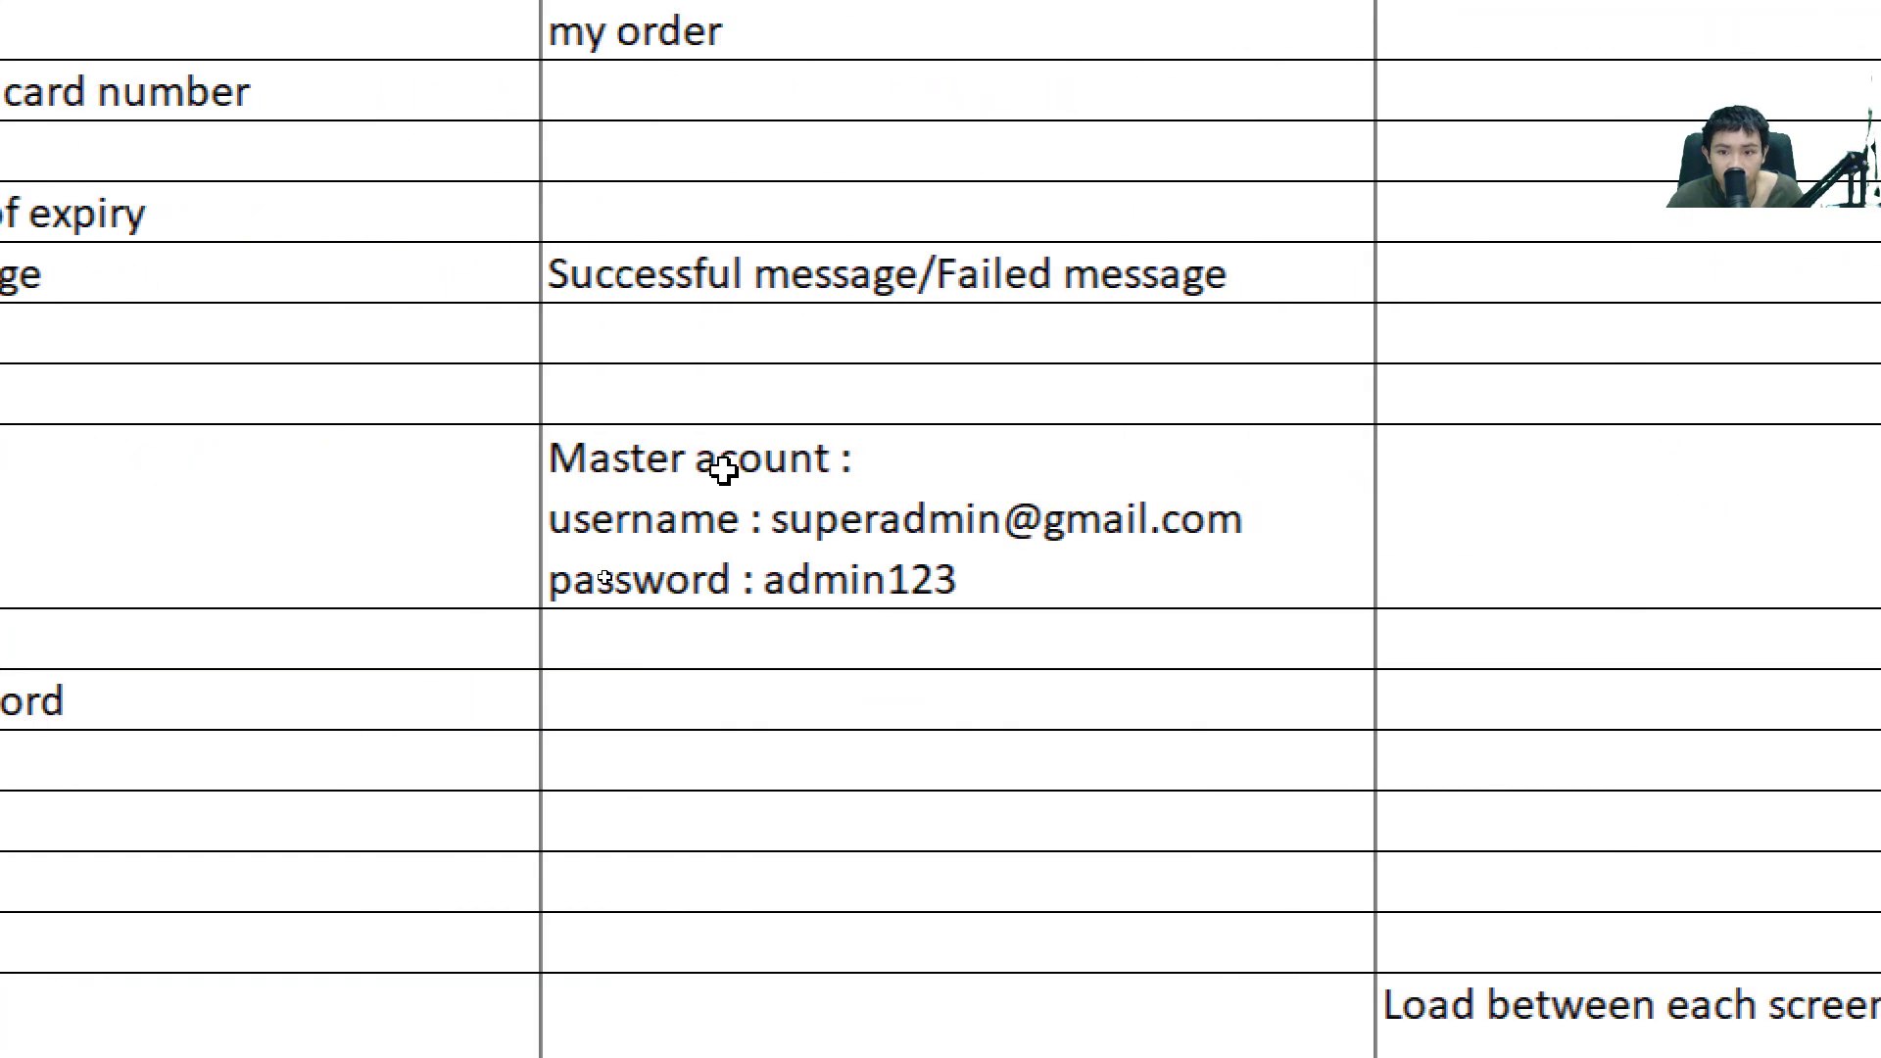
key("Right")
key("Up")
key("Left")
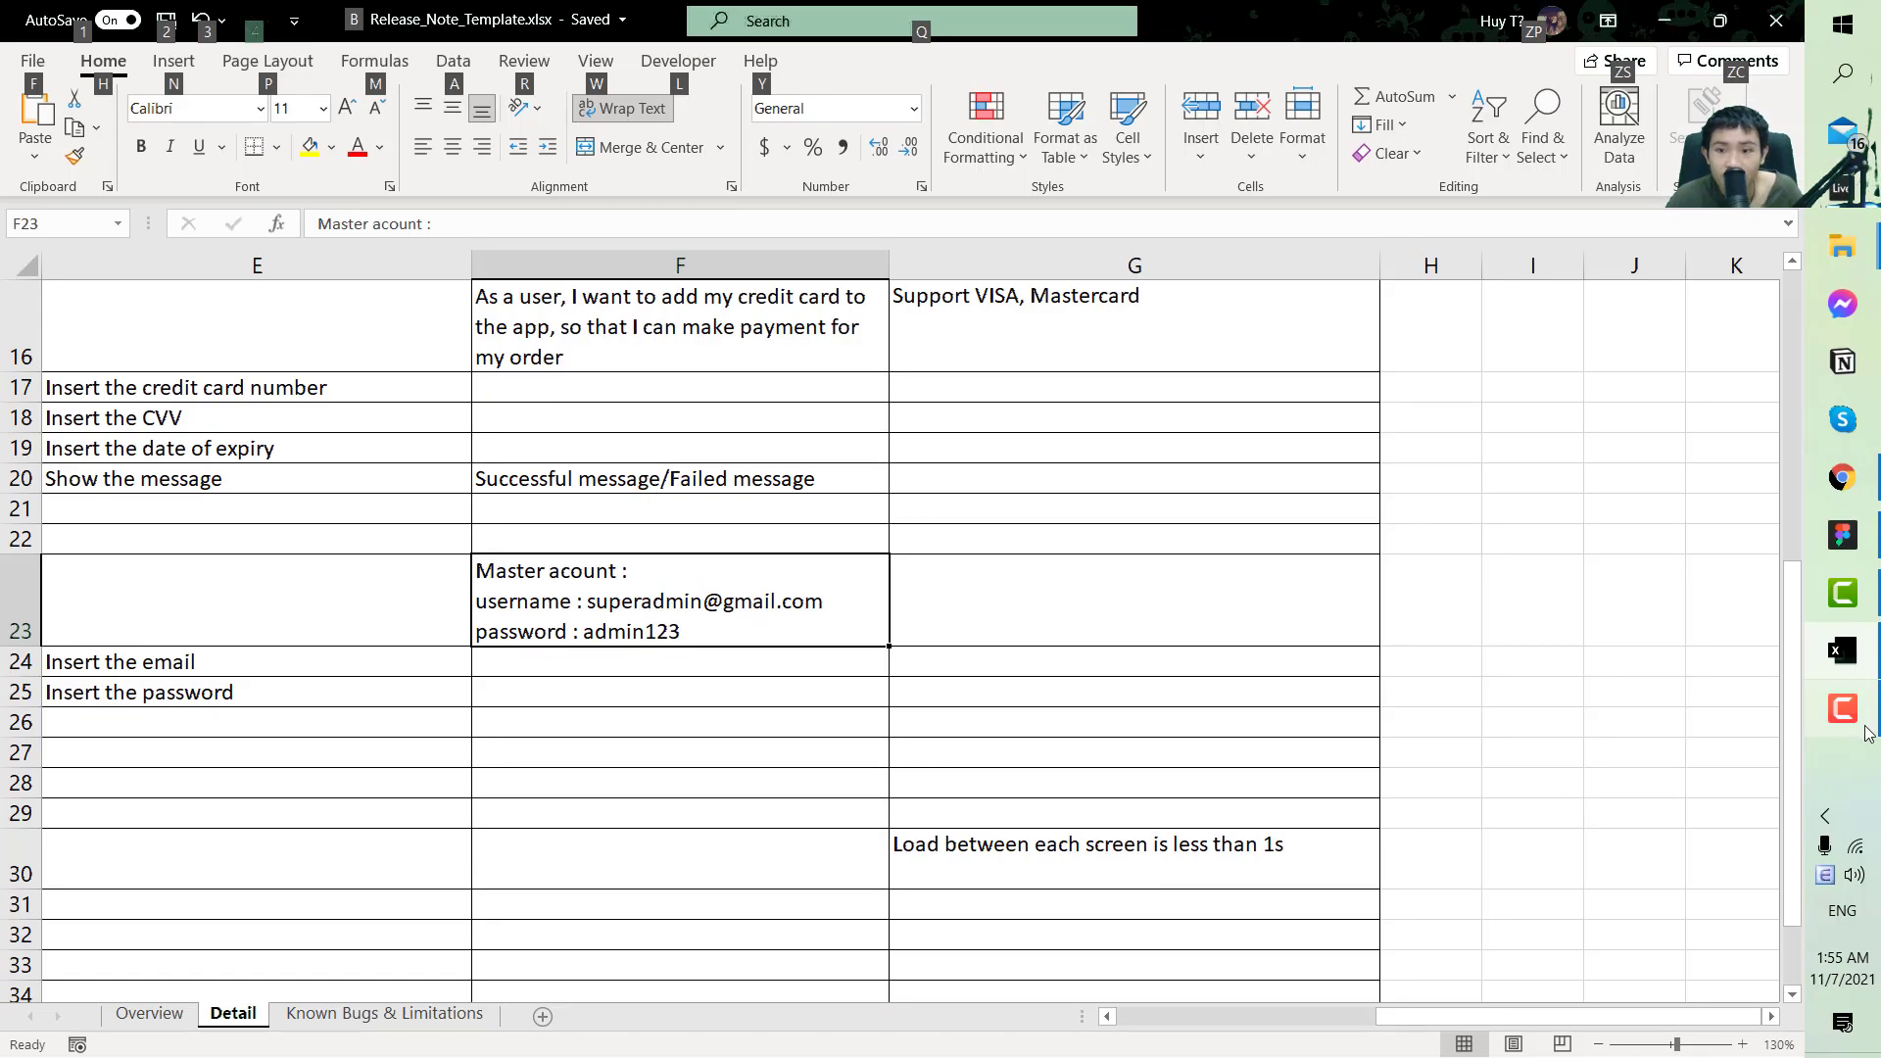
Start a + formula in the cell, commit it, and dismiss Excel's correction and warning
left_click(1846, 836)
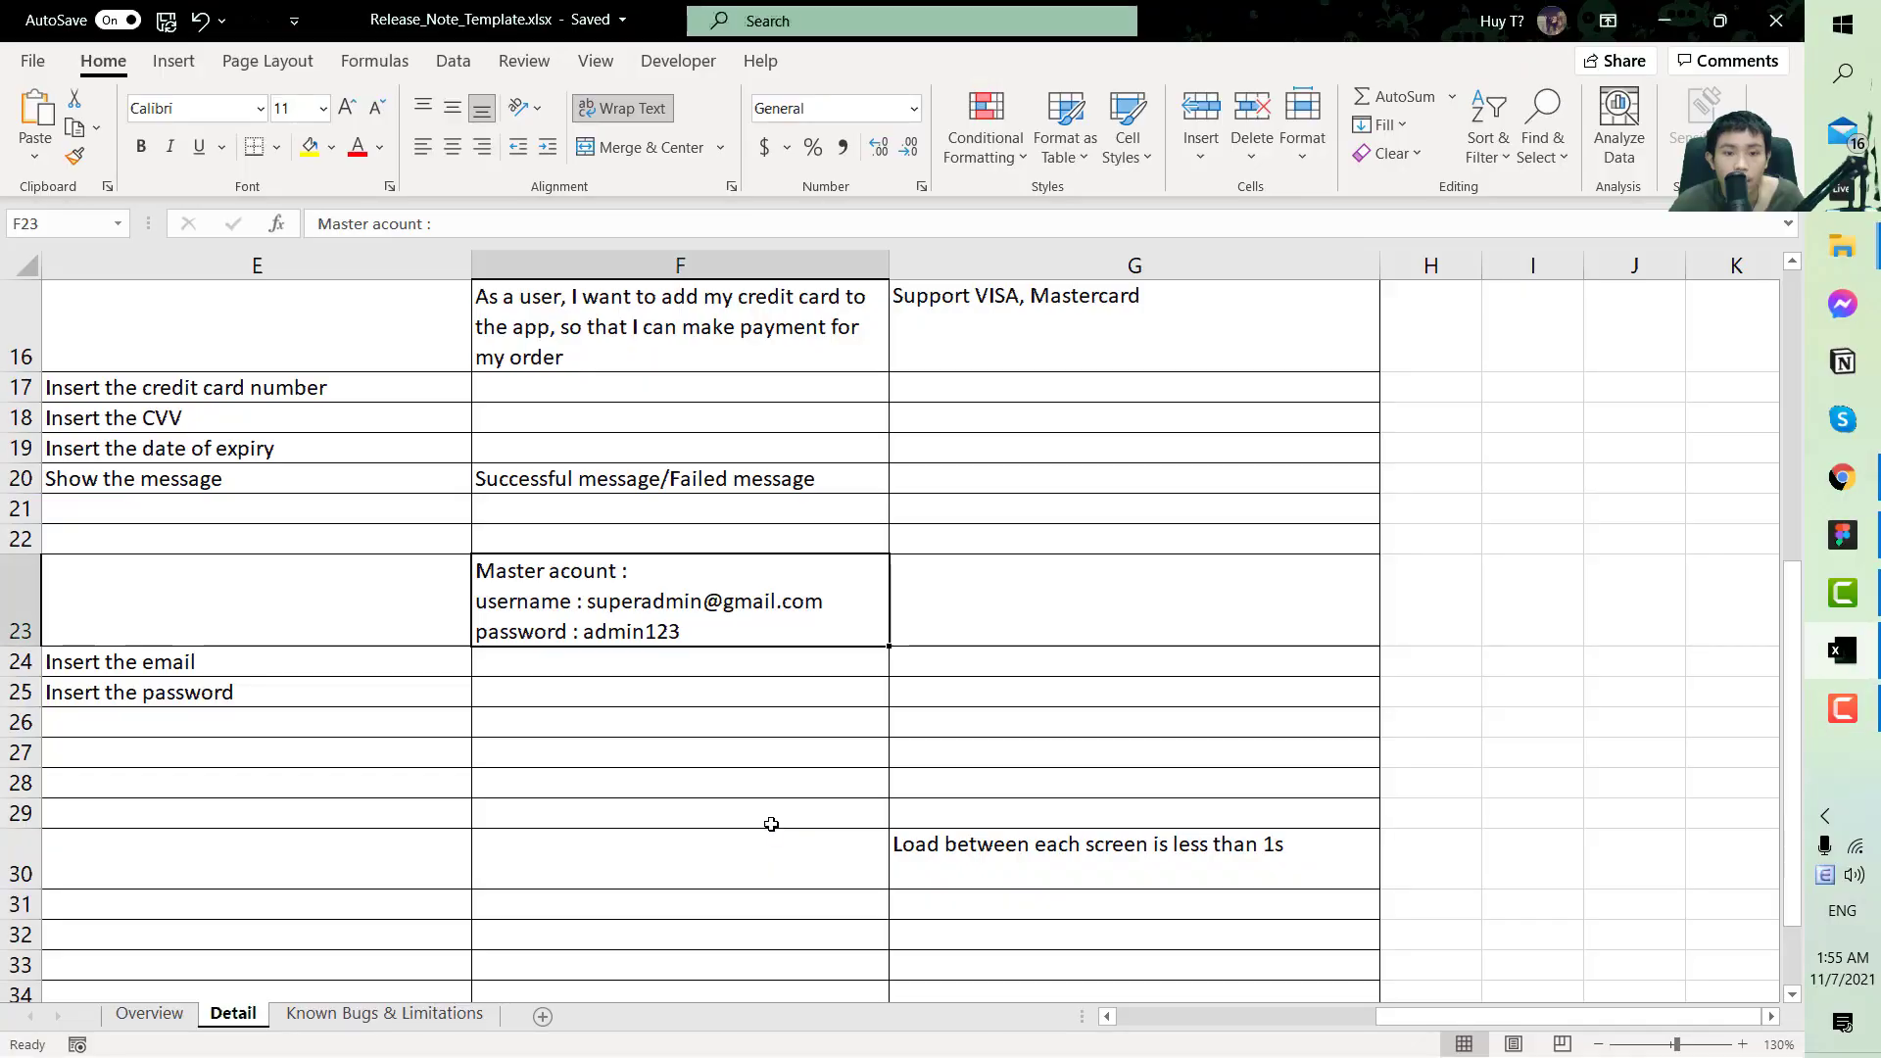
key("F2")
type("+")
left_click_drag(682, 806, 88, 813)
key("Return")
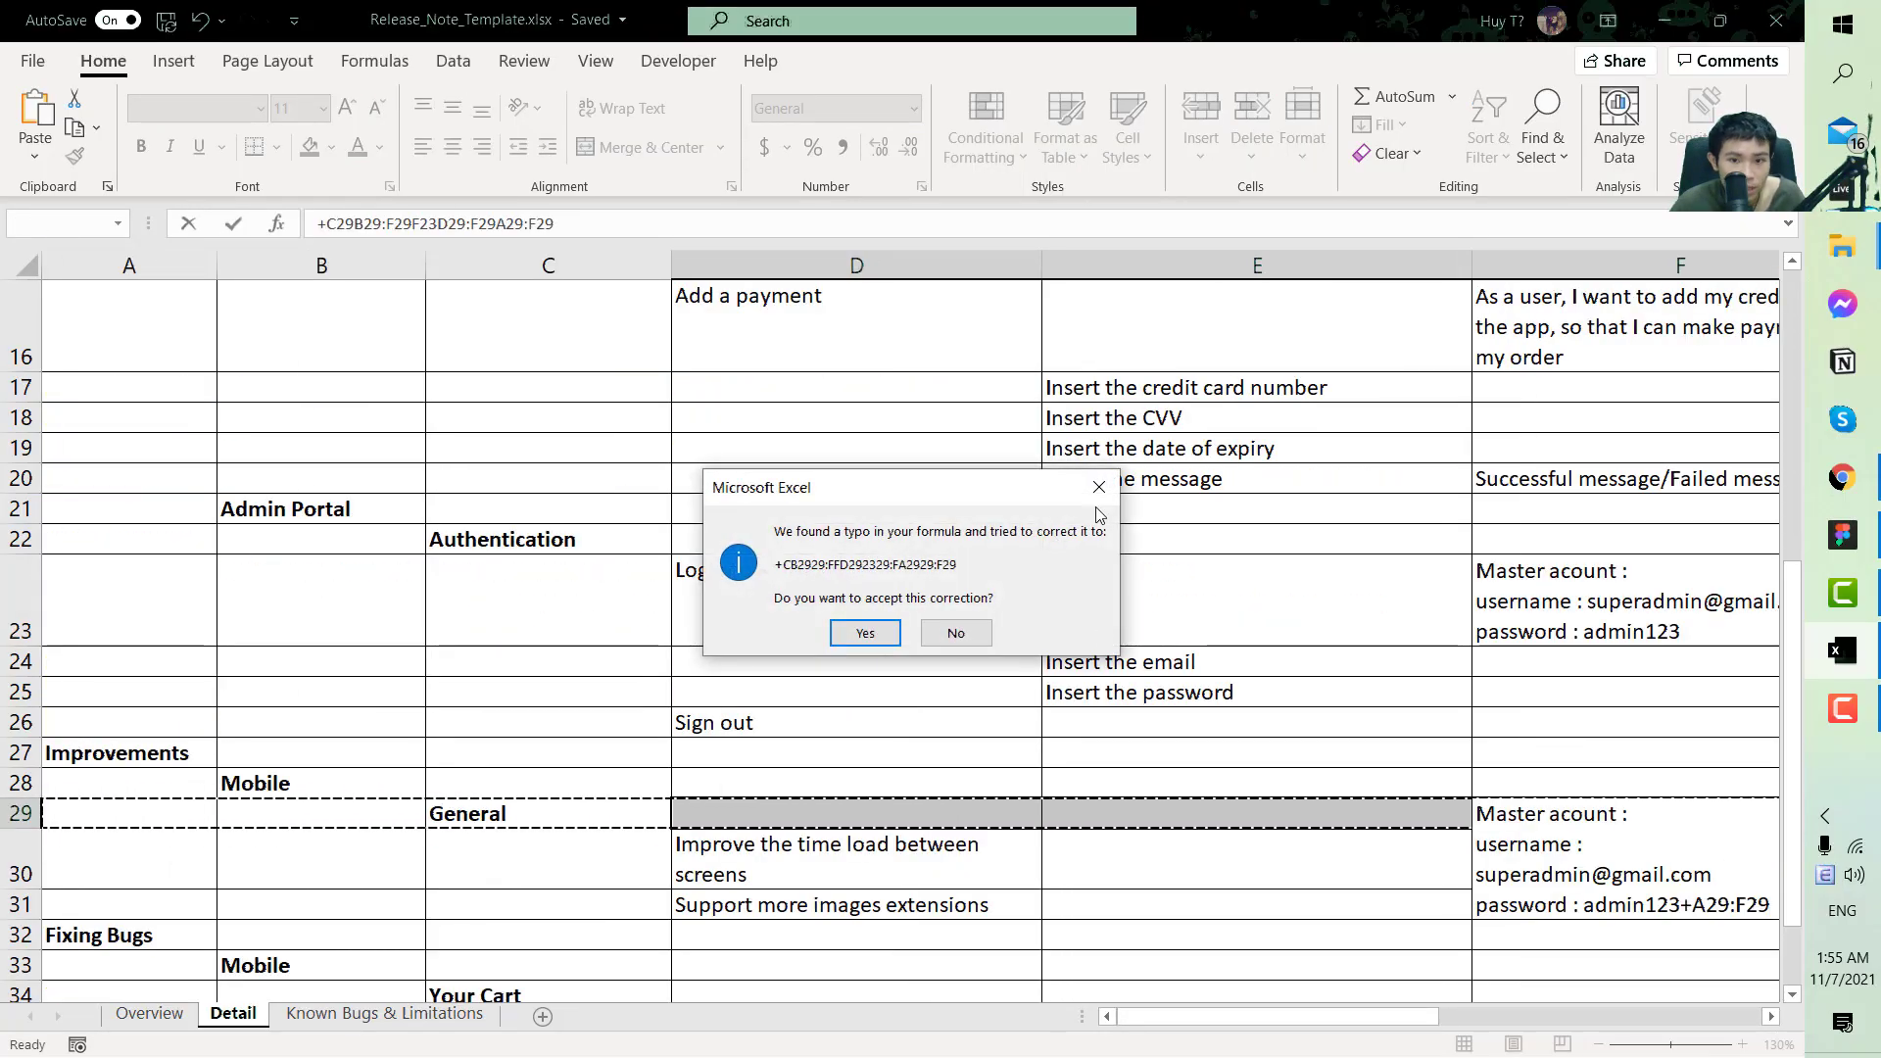
left_click(1096, 488)
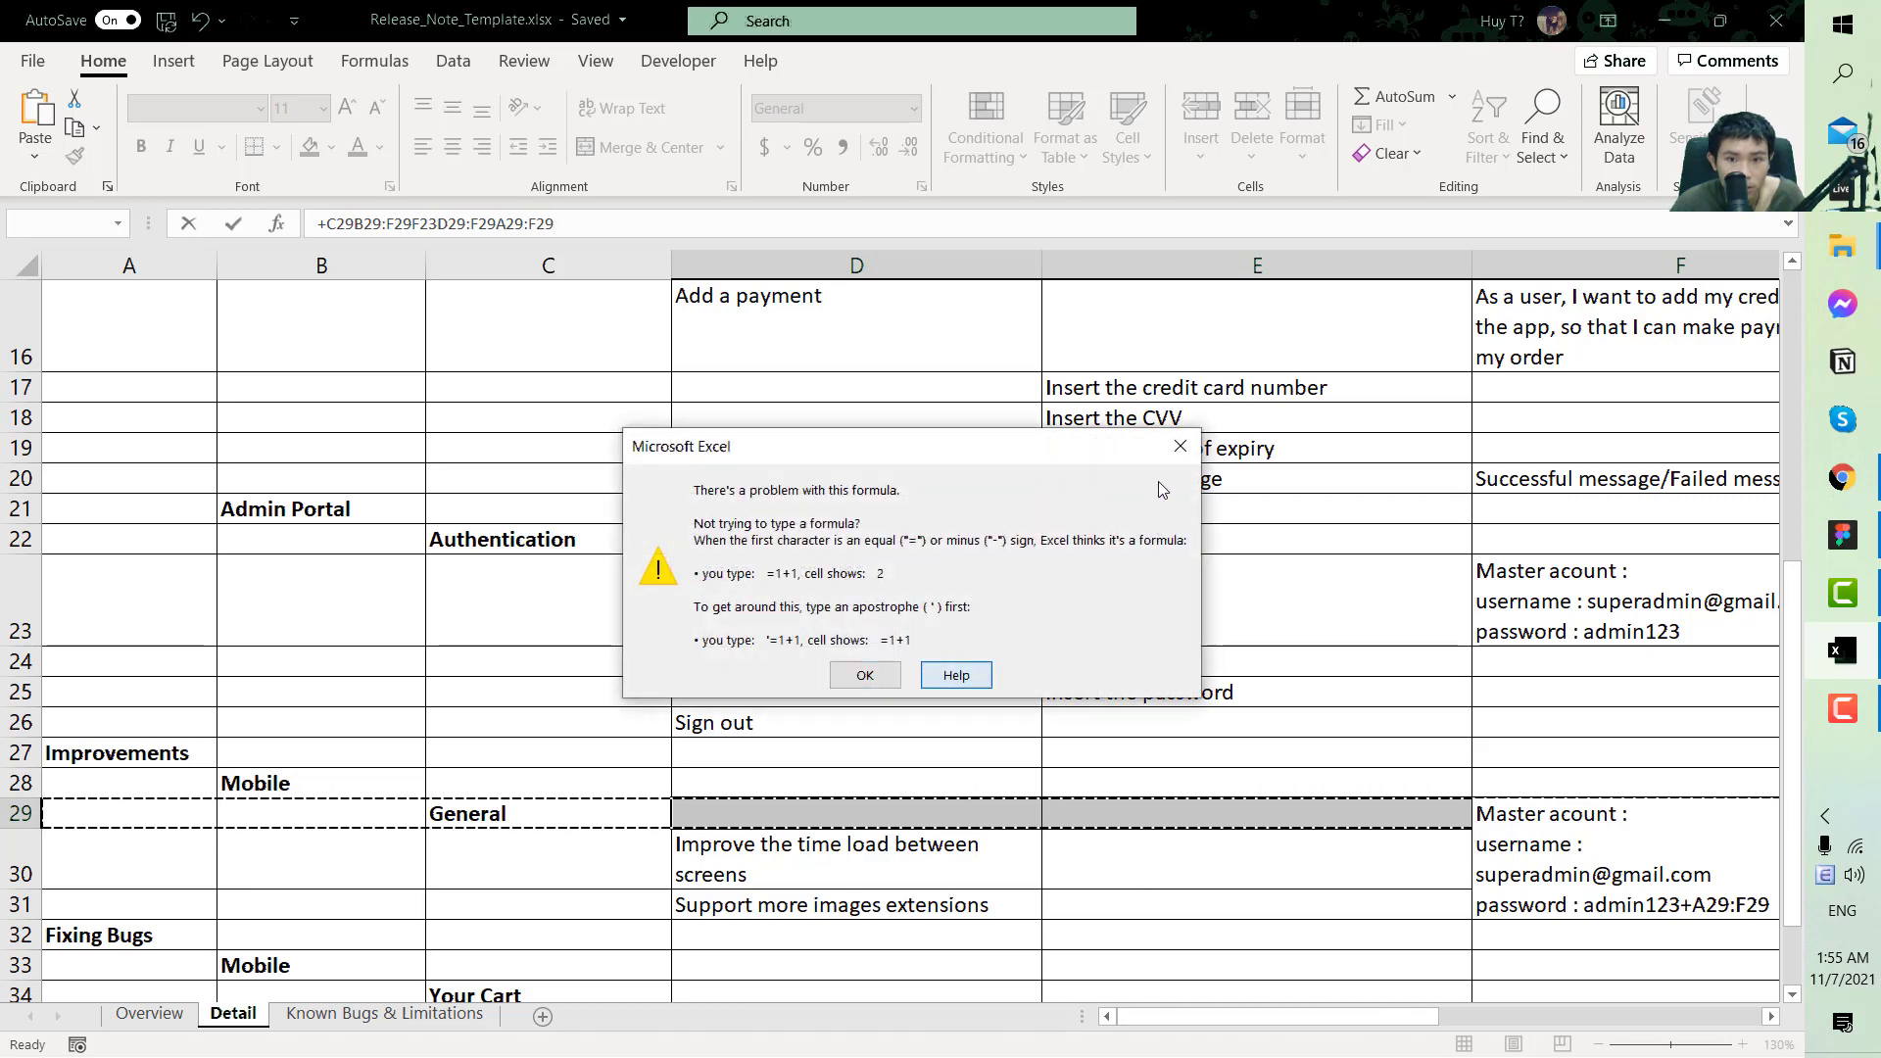
left_click(865, 675)
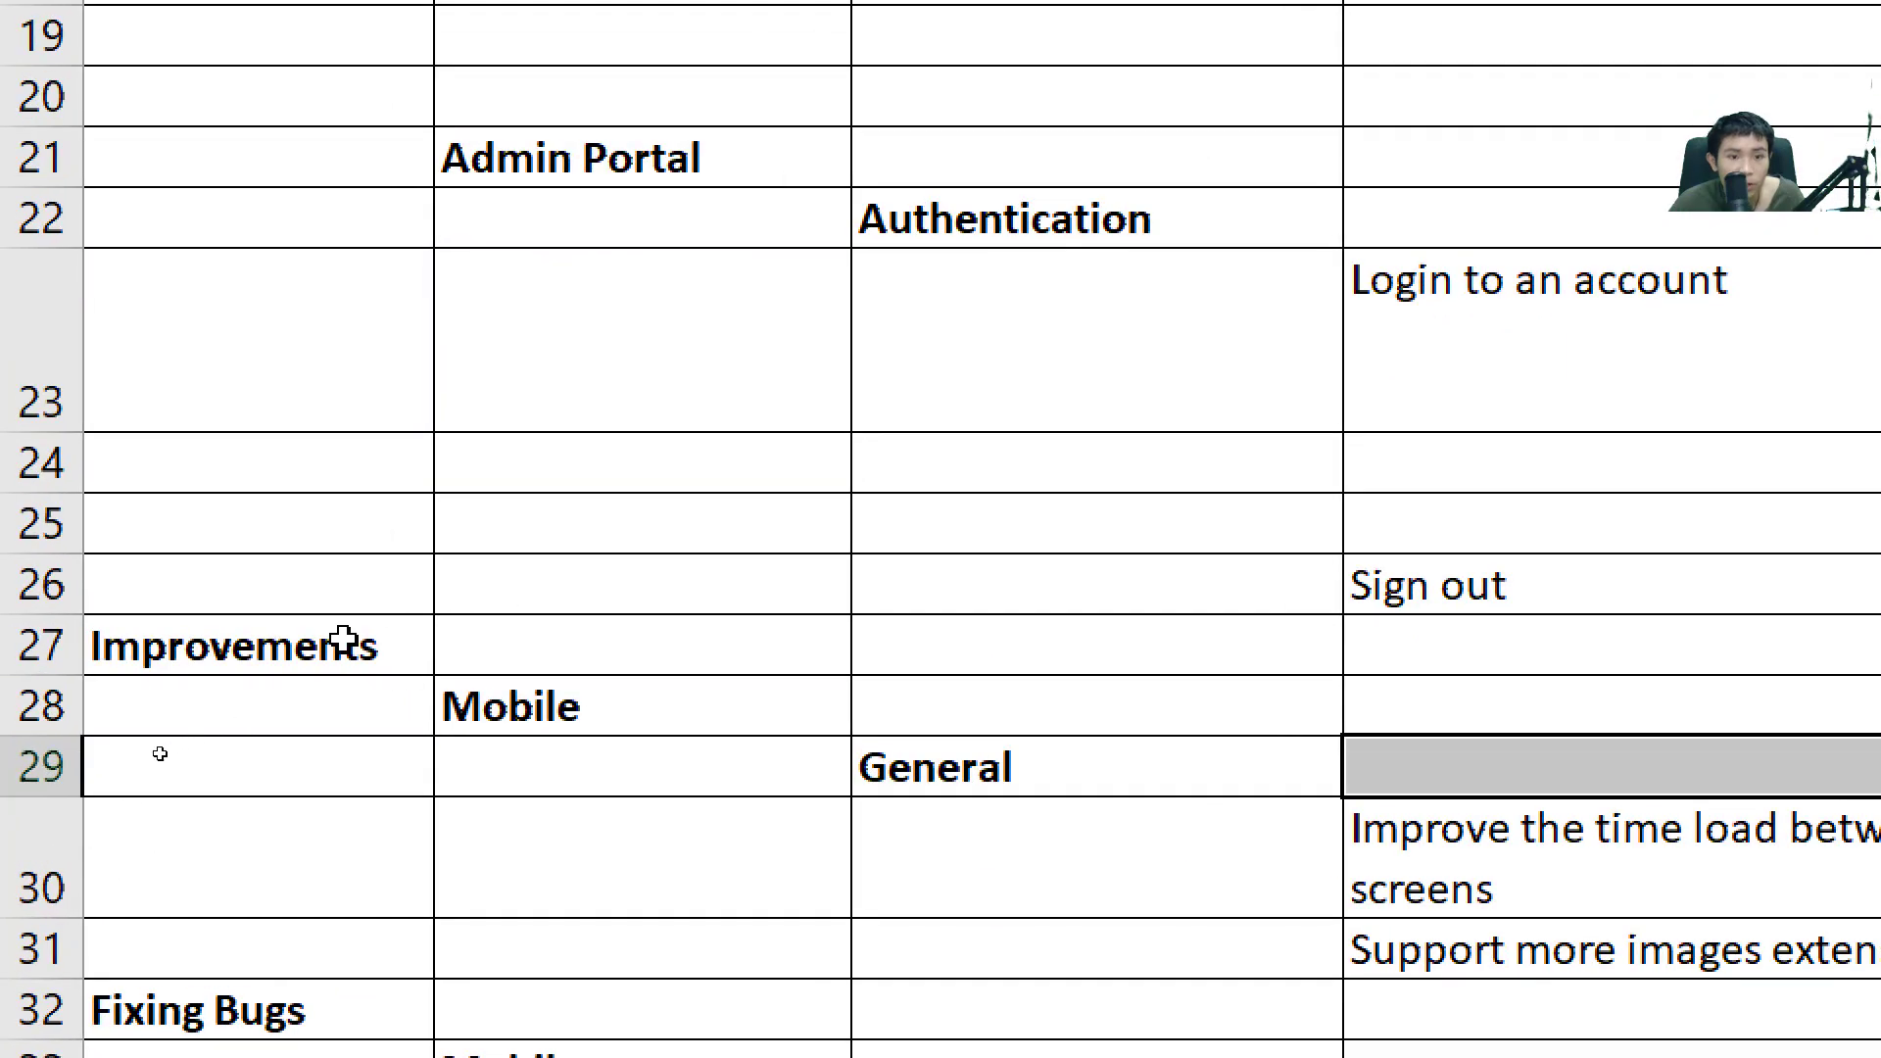
Rebuild the formula by pointing at the Improvements and General cells, then decline Excel's correction
left_click(312, 647)
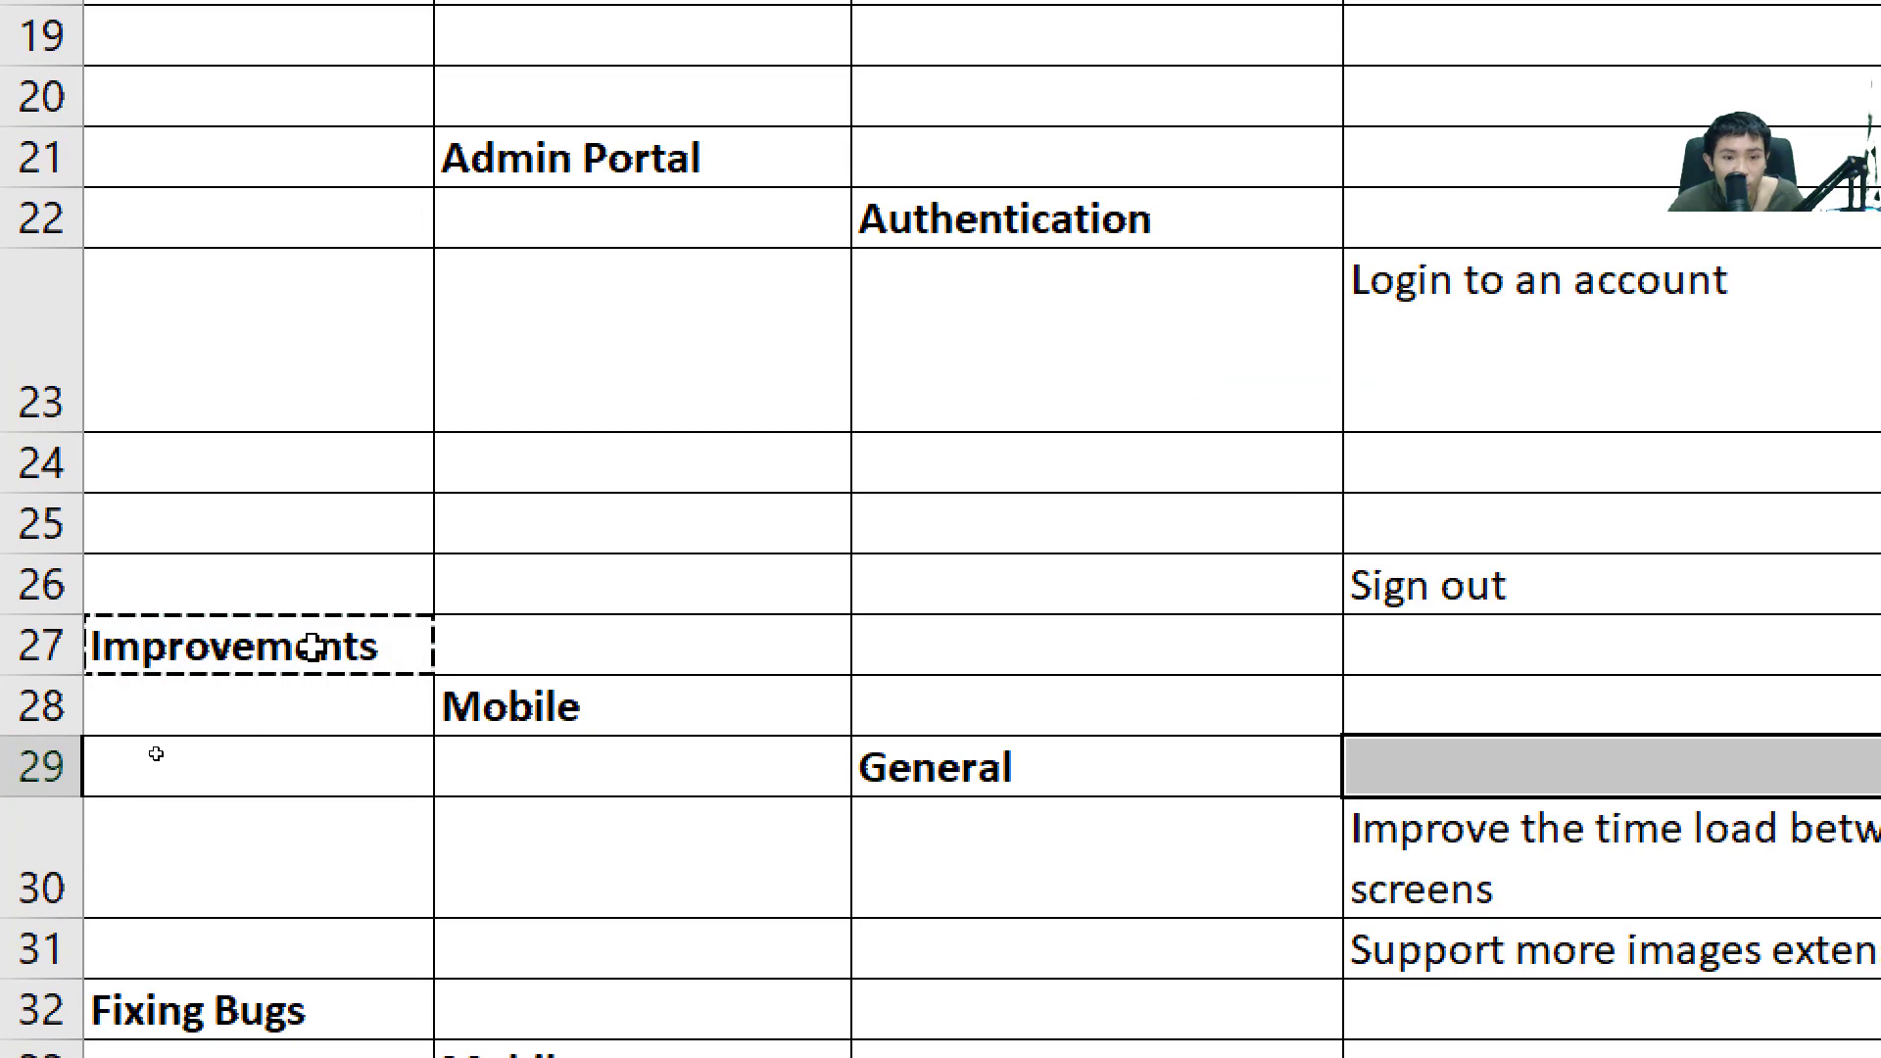
key("Down")
key("Right")
key("Down")
key("Down")
key("Down")
key("Down")
key("Down")
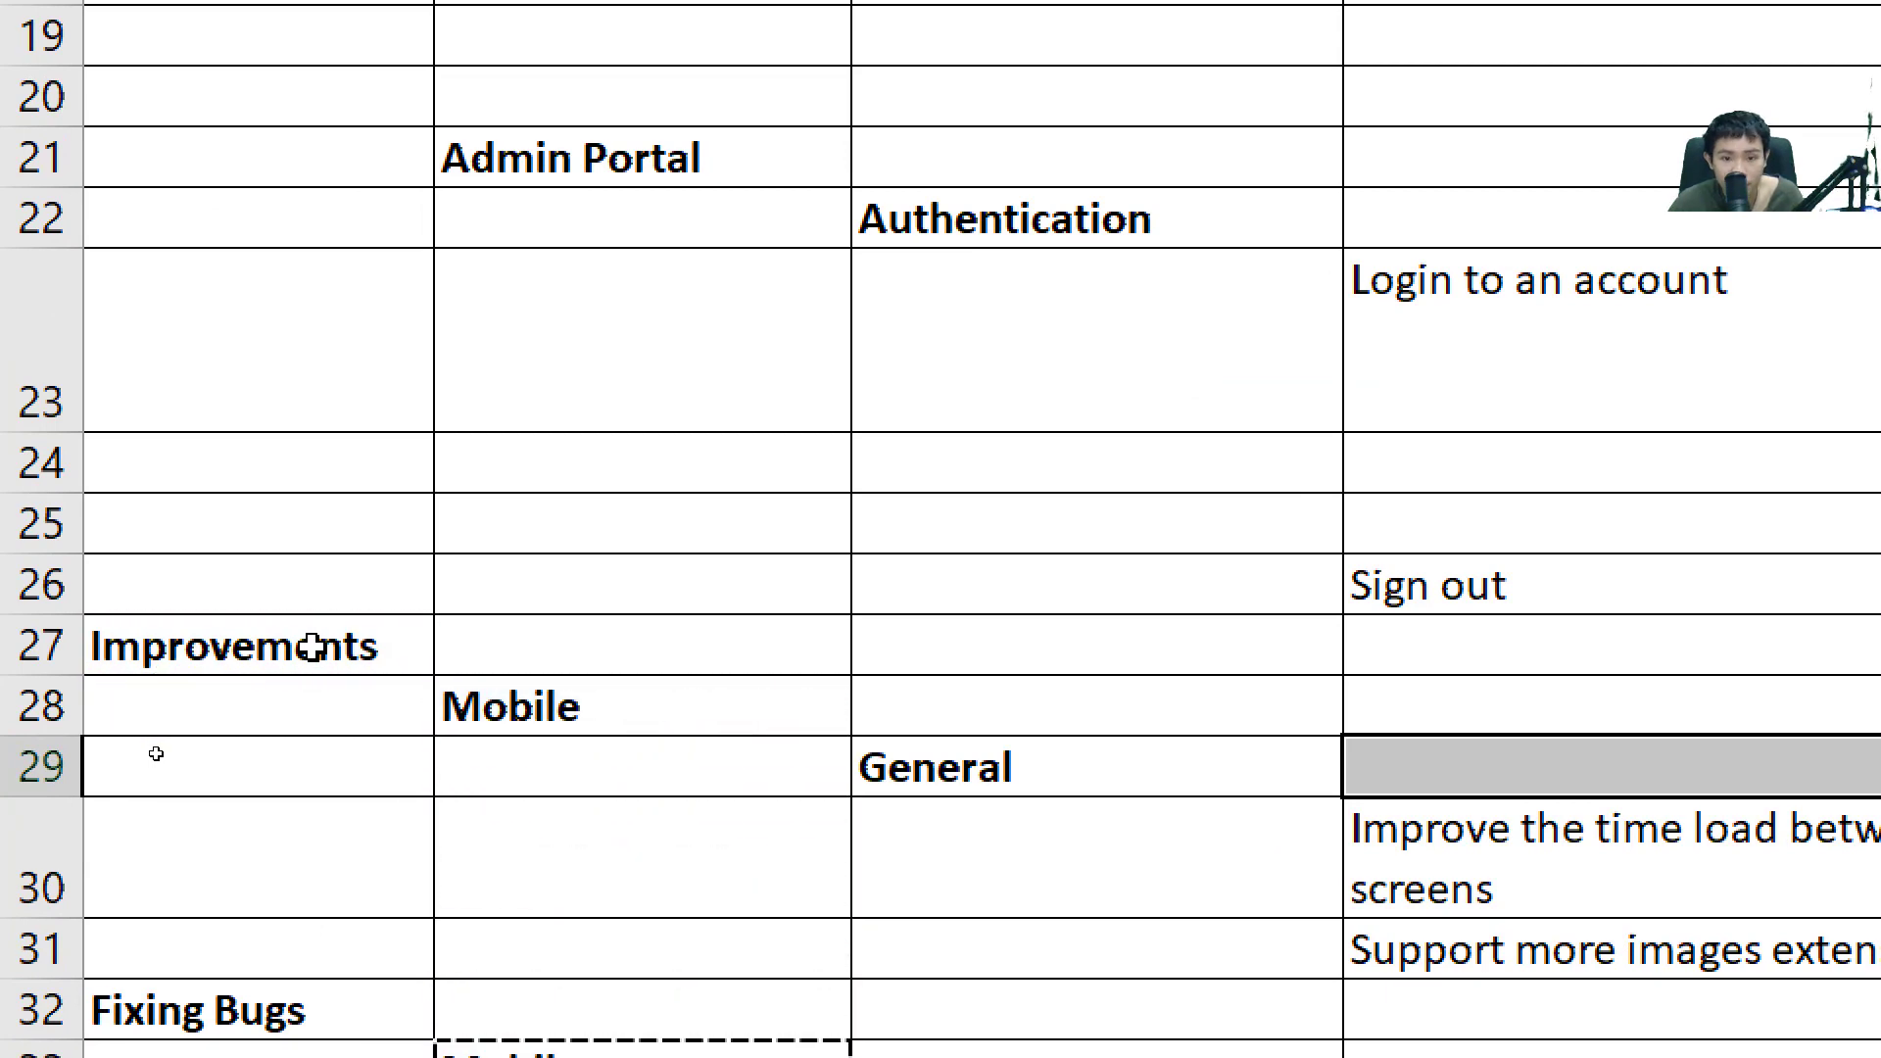
scroll(392, 611, "down", 2)
scroll(994, 499, "up", 1)
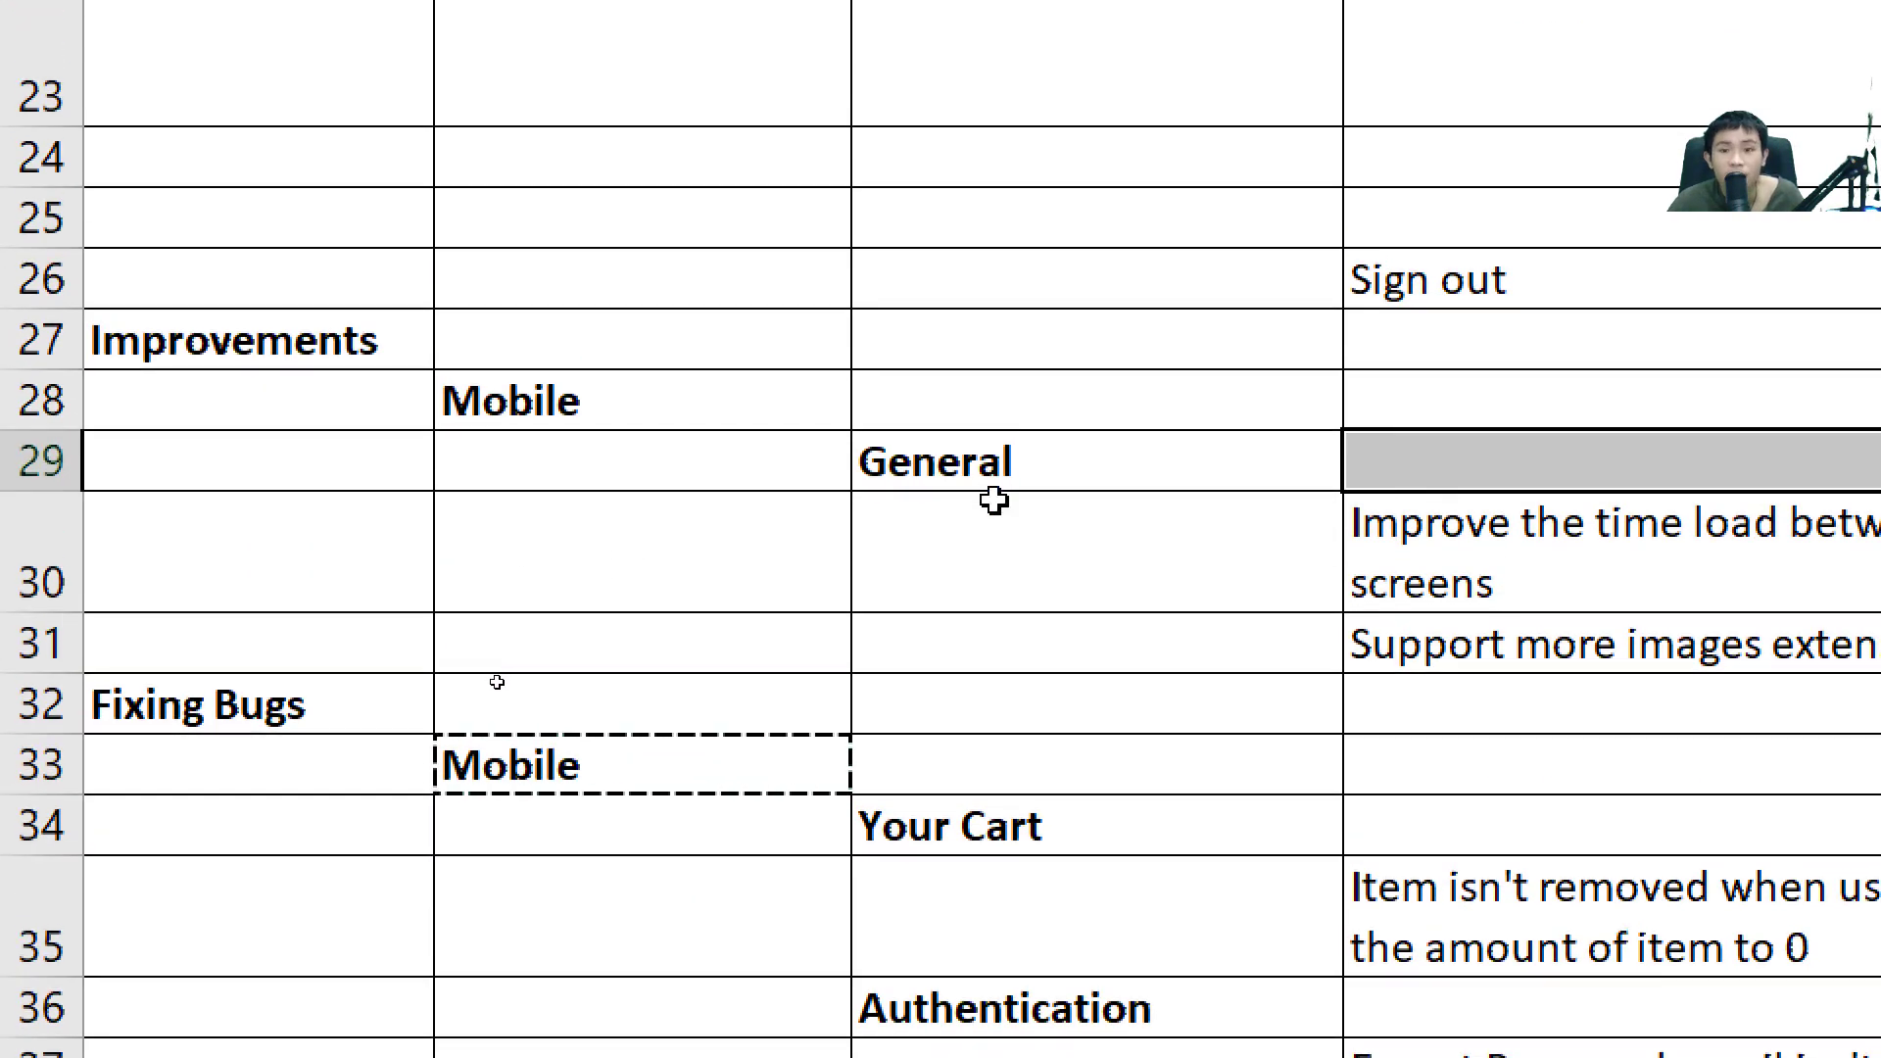
left_click(974, 467)
key("Right")
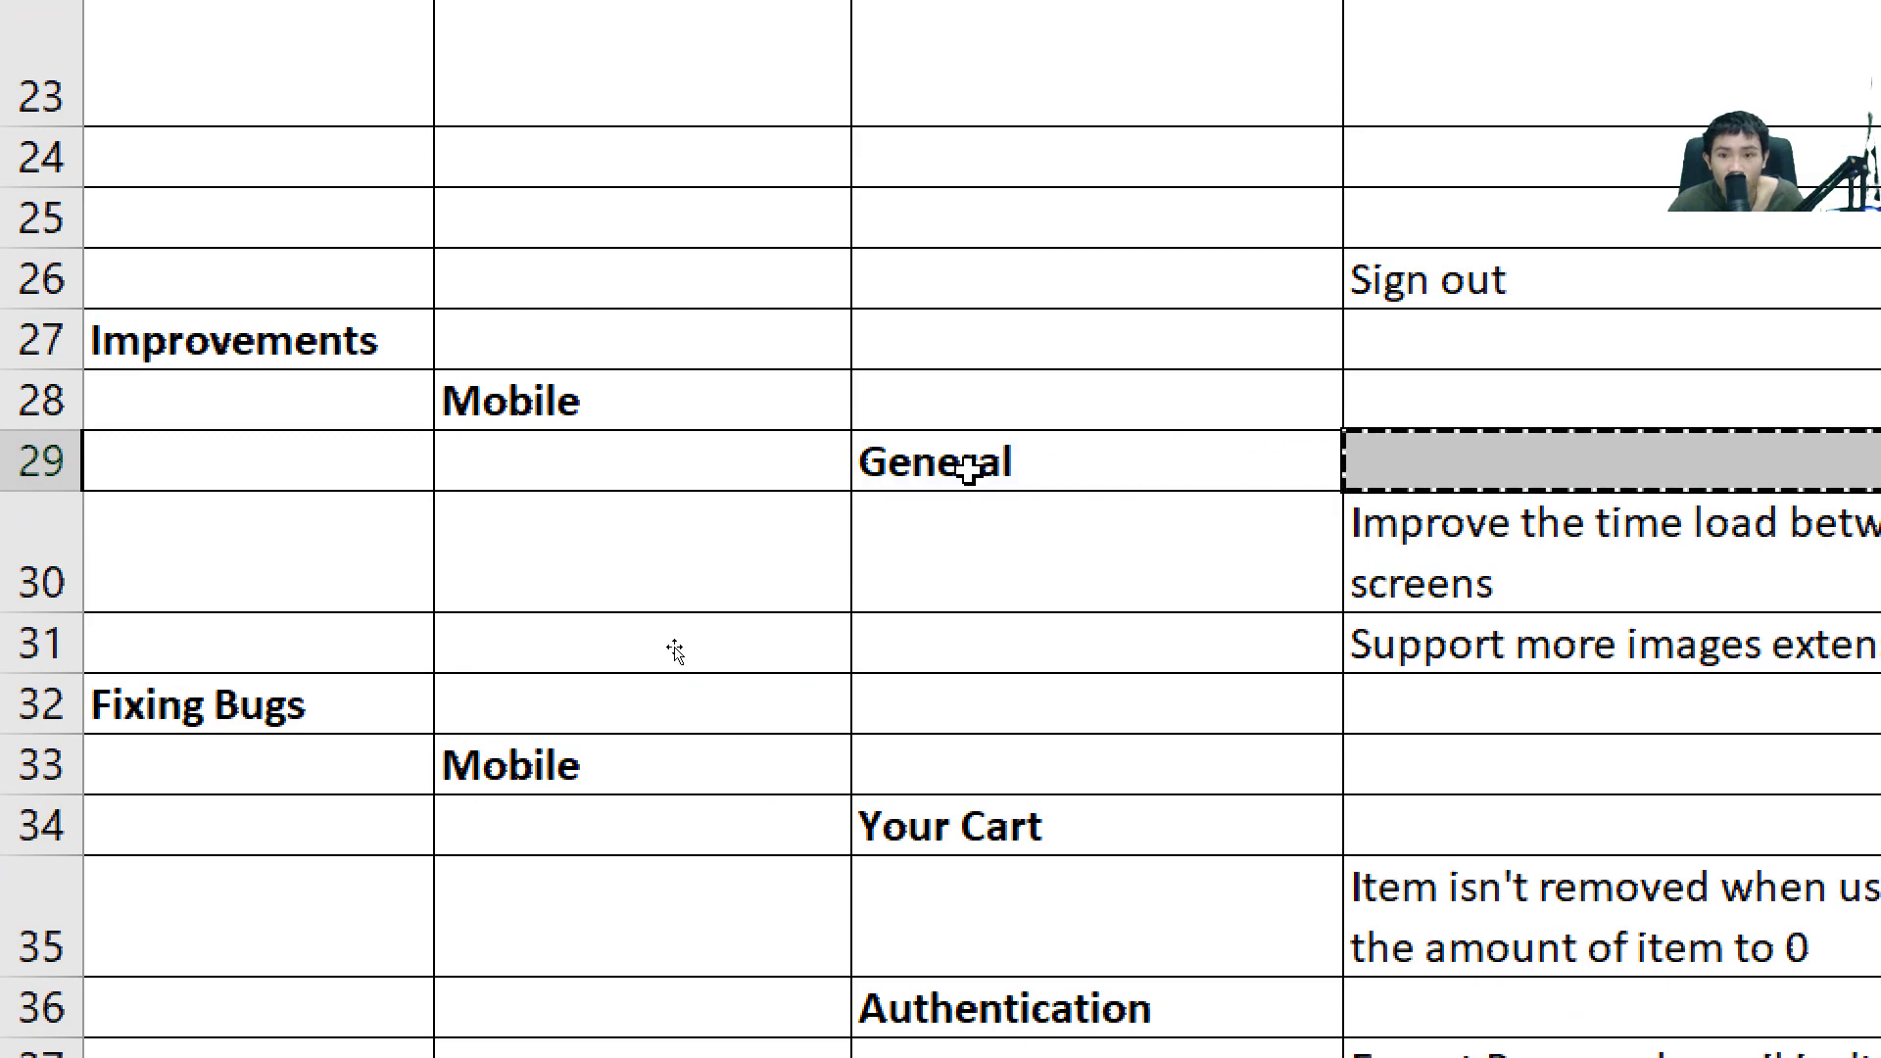
key("Down")
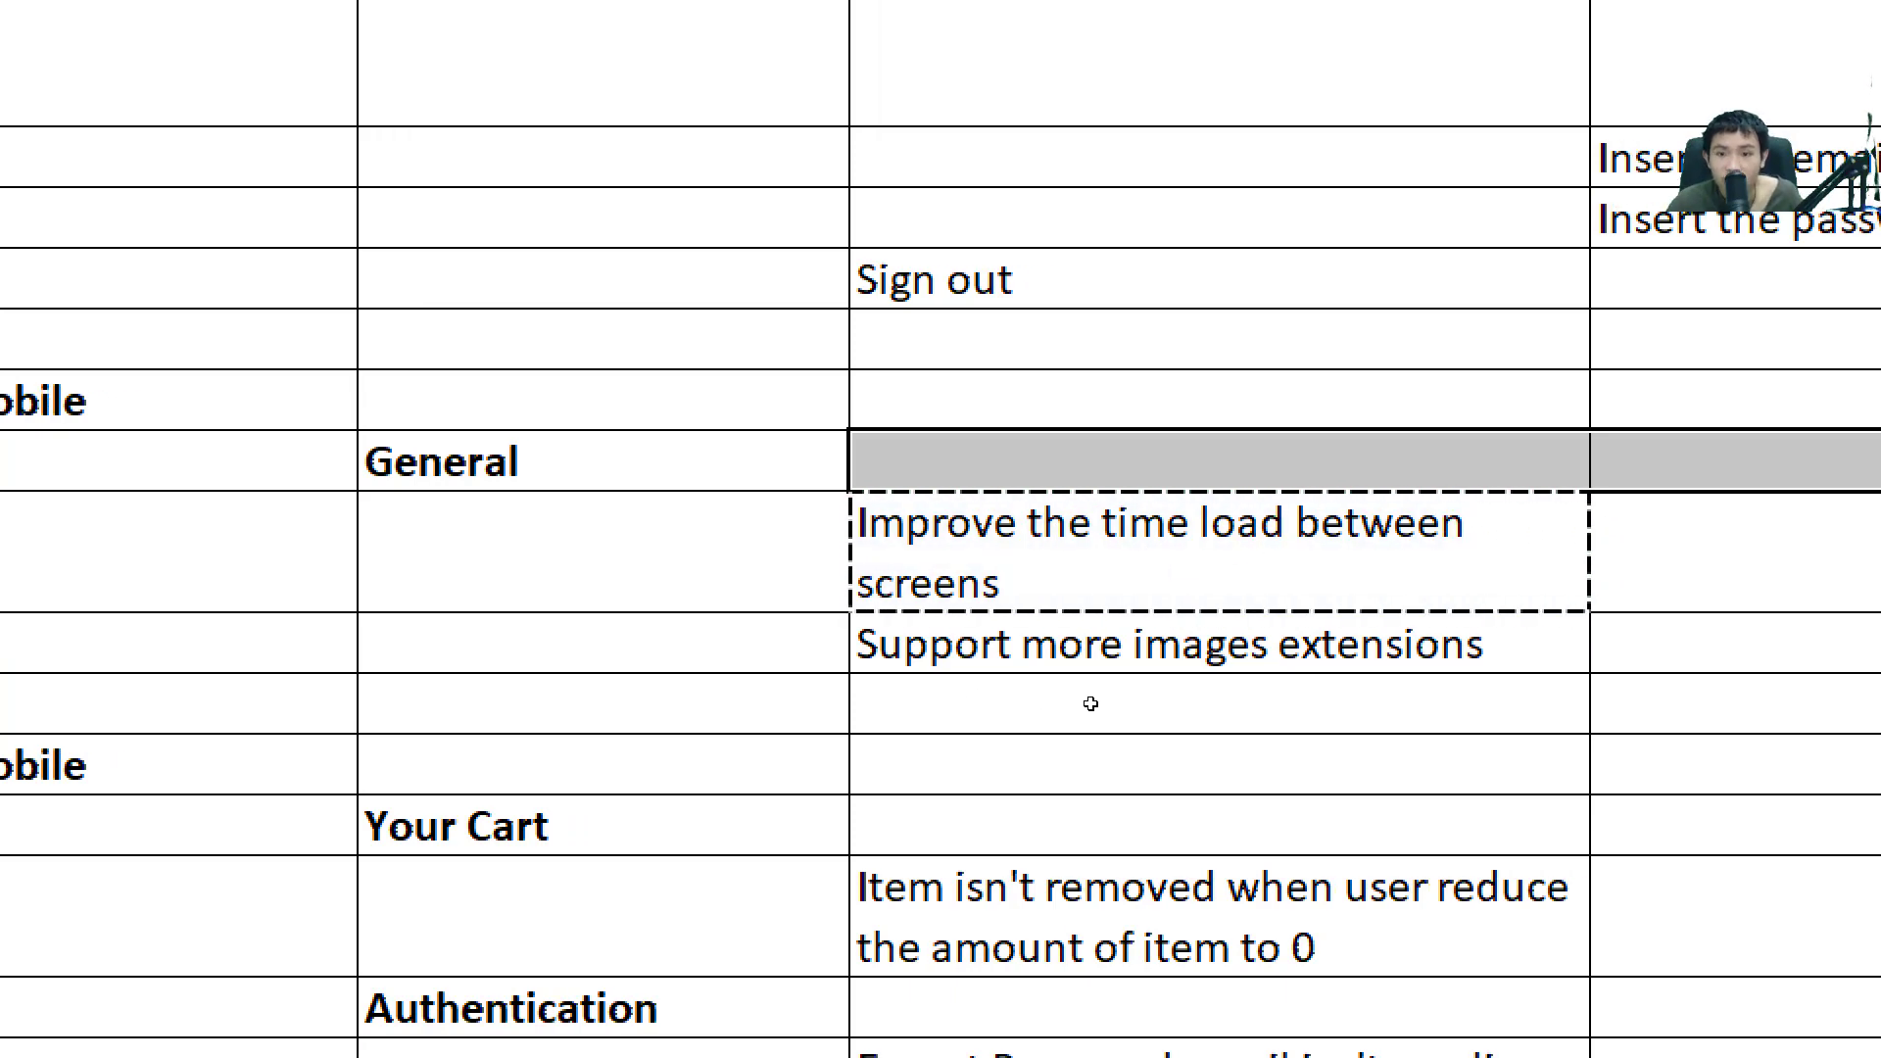
key("Right")
key("Right")
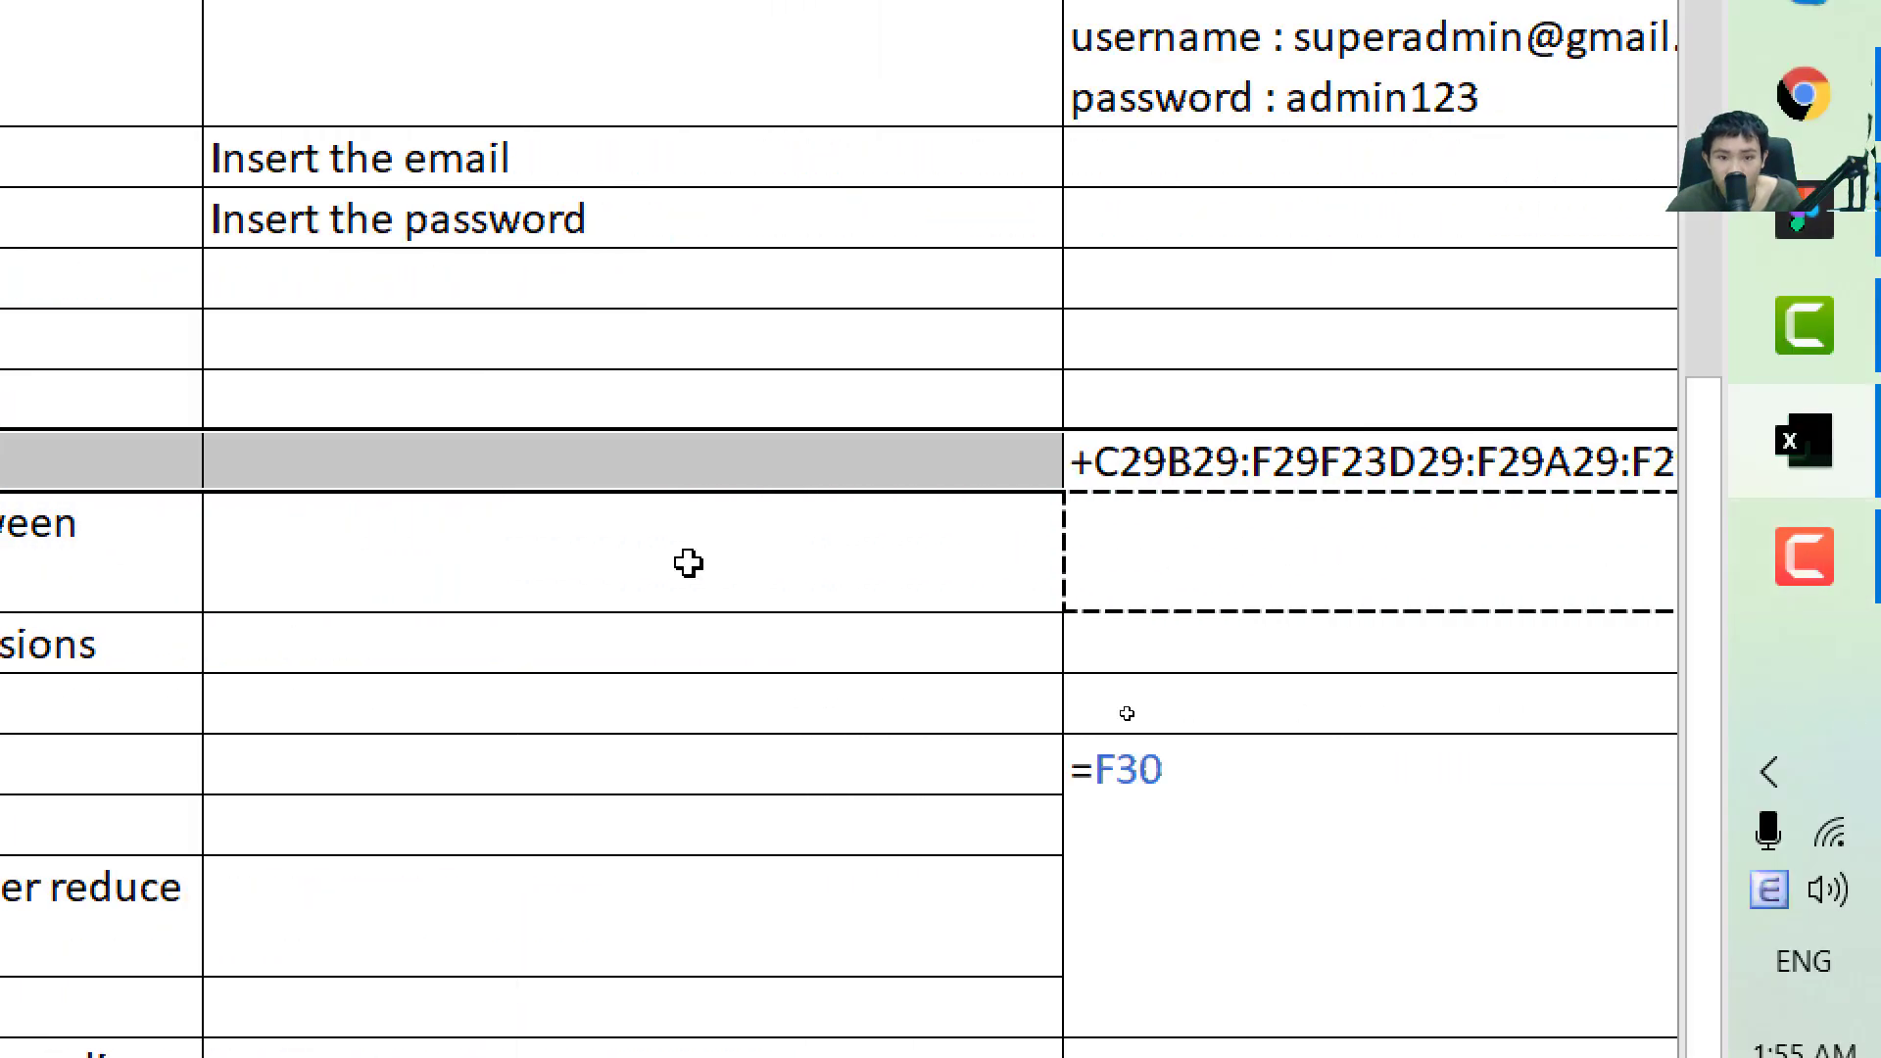
key("Left")
key("Left")
key("Right")
key("Return")
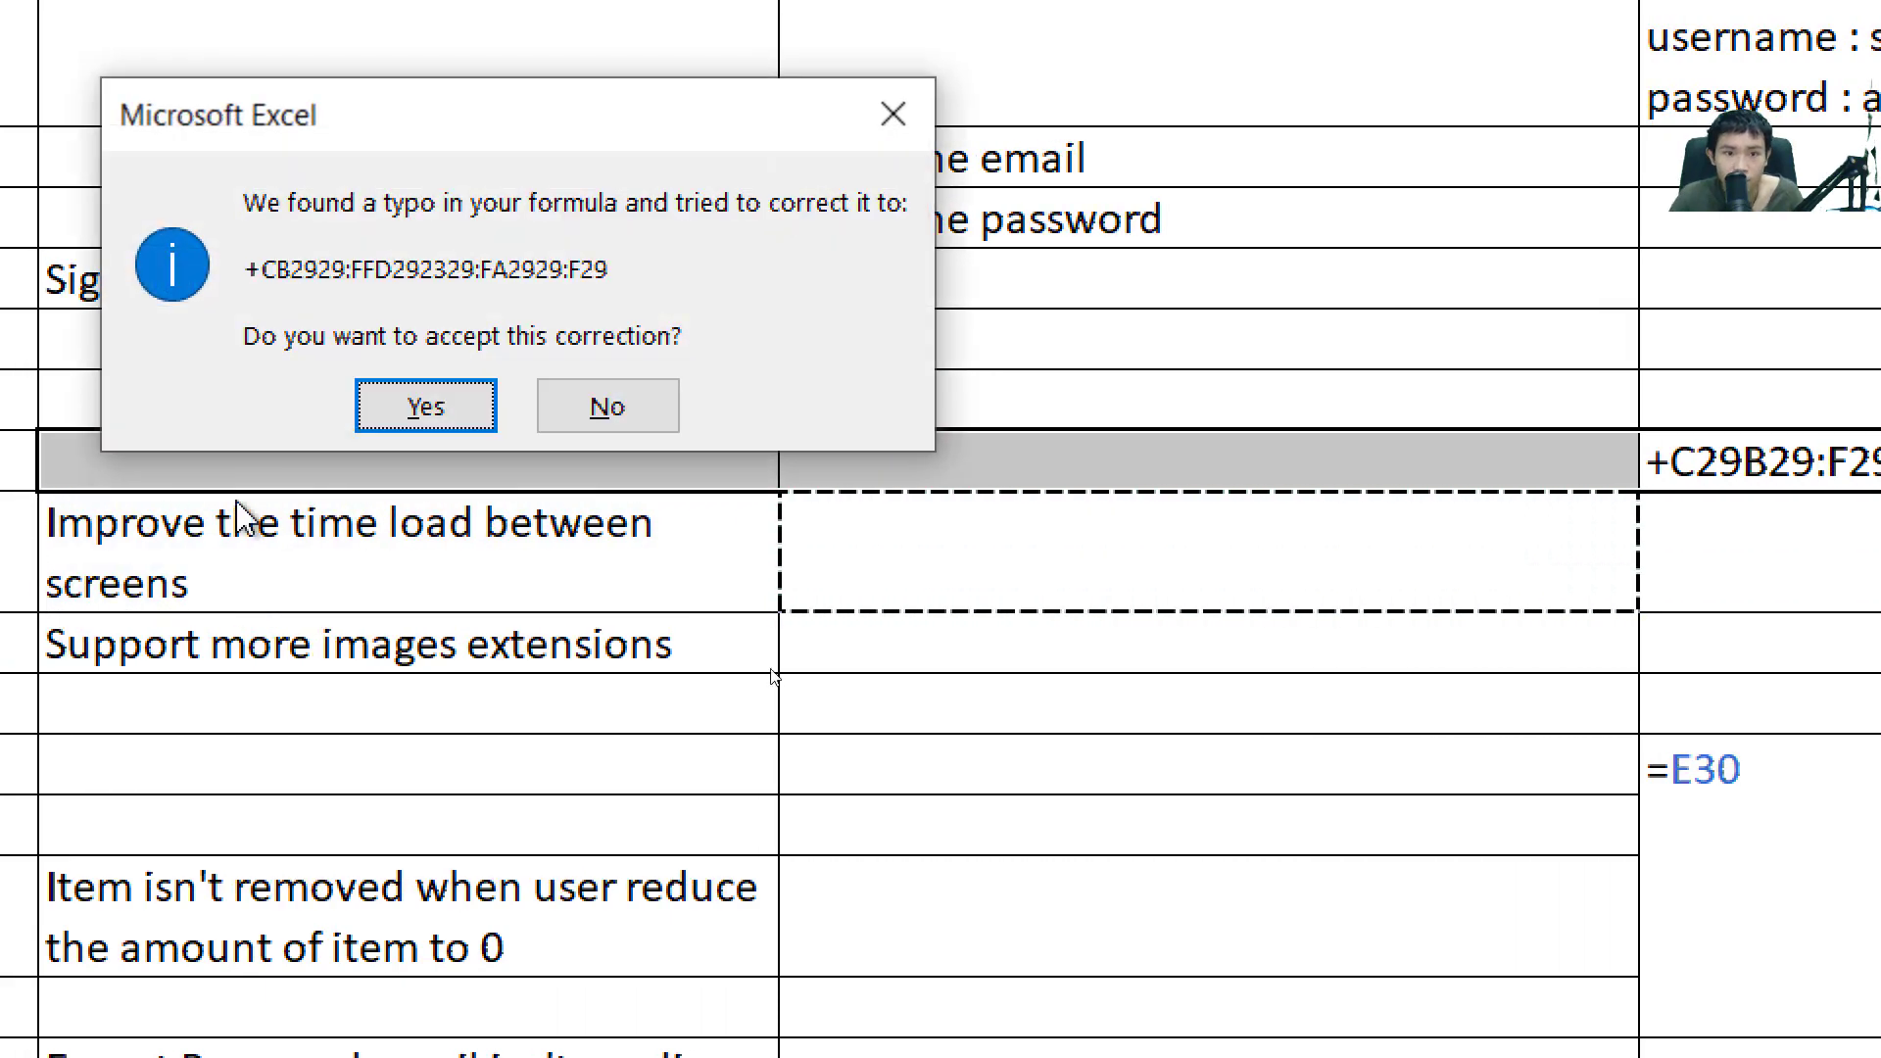
key("n")
key("Return")
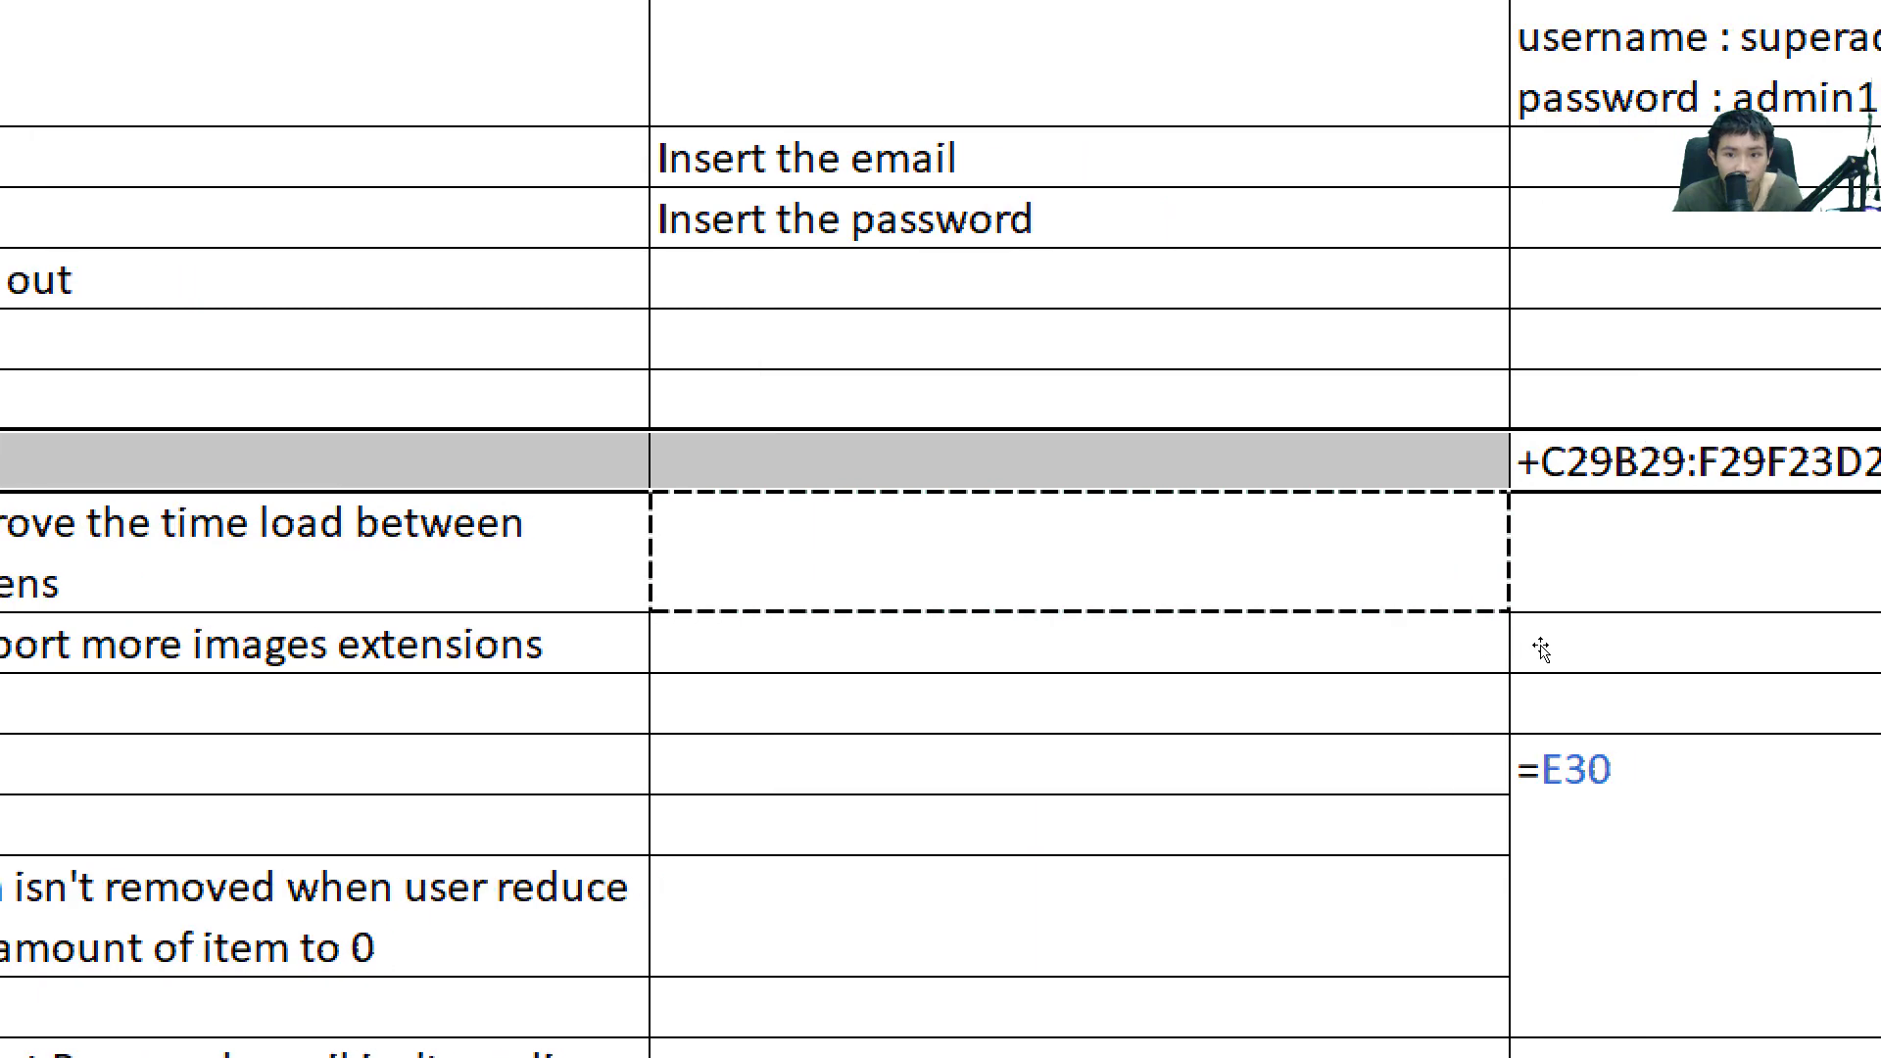
Reference cell F29, commit the formula, accept Excel's correction and acknowledge the resource warning
left_click(1530, 470)
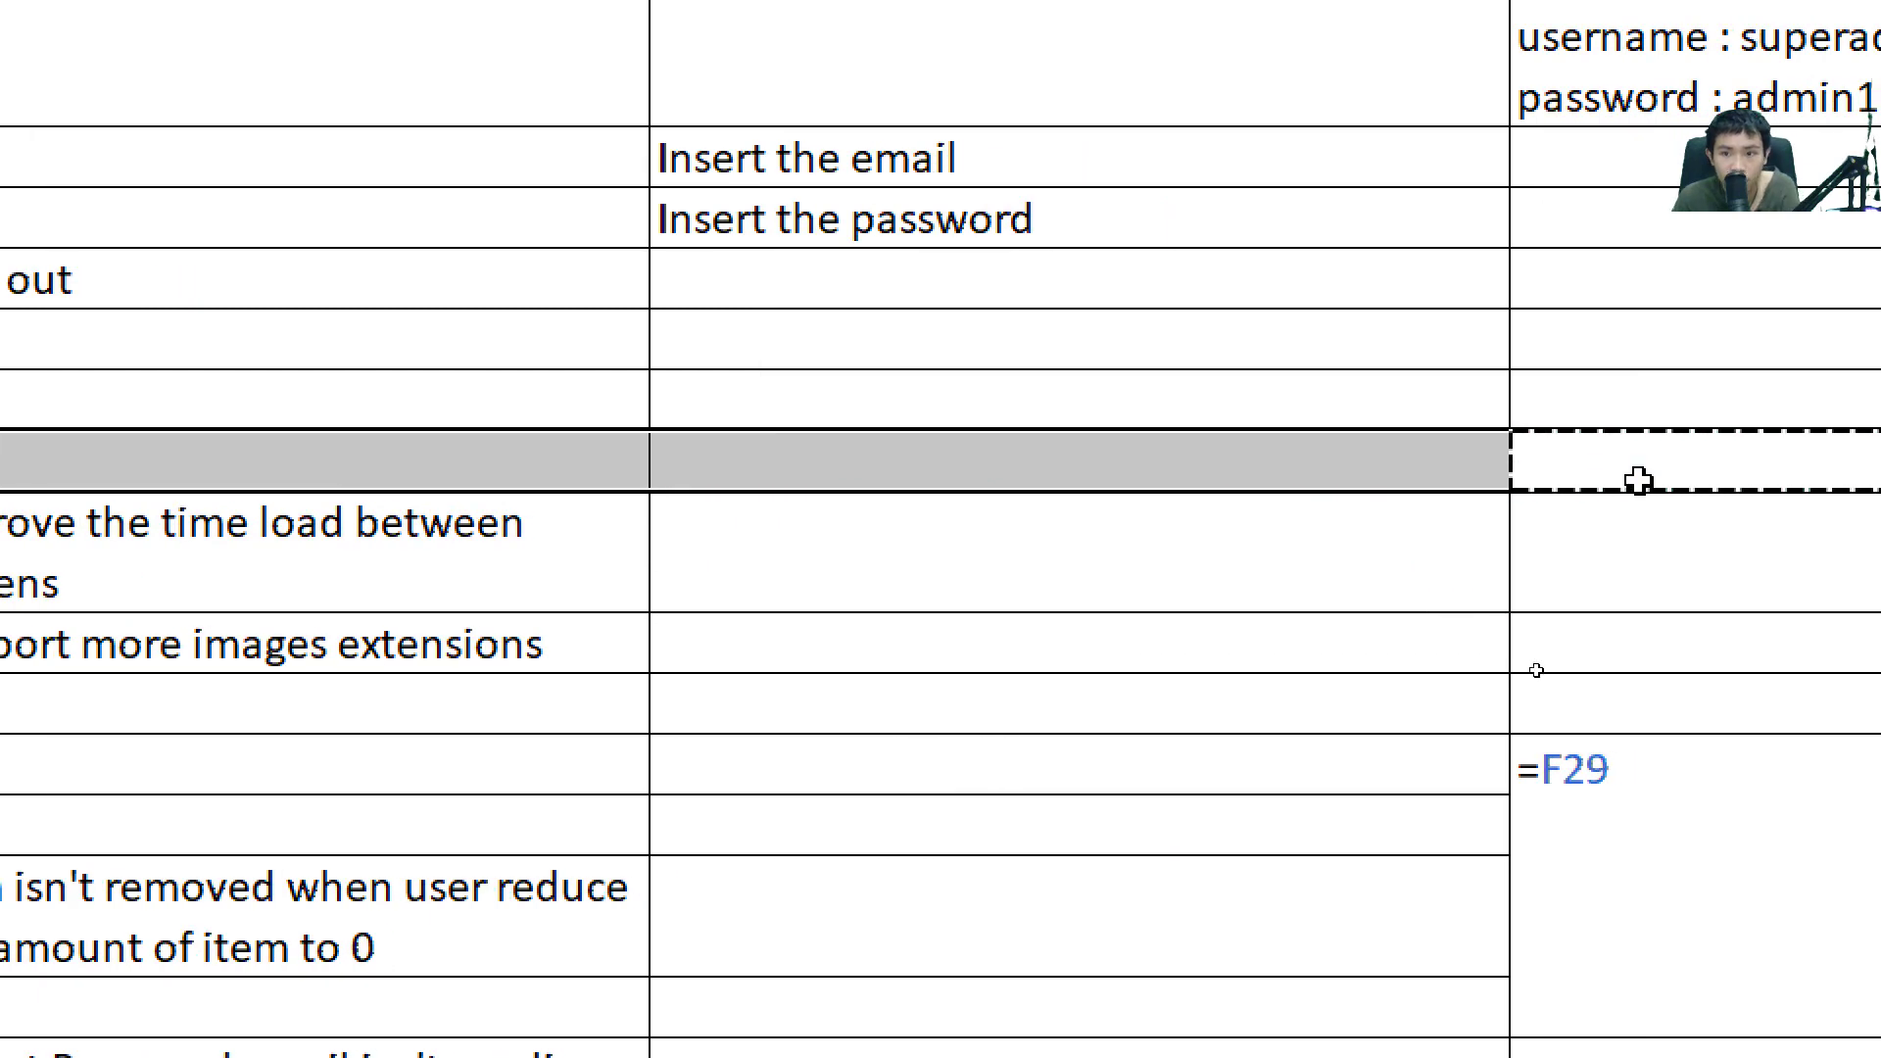
key("Return")
left_click(585, 413)
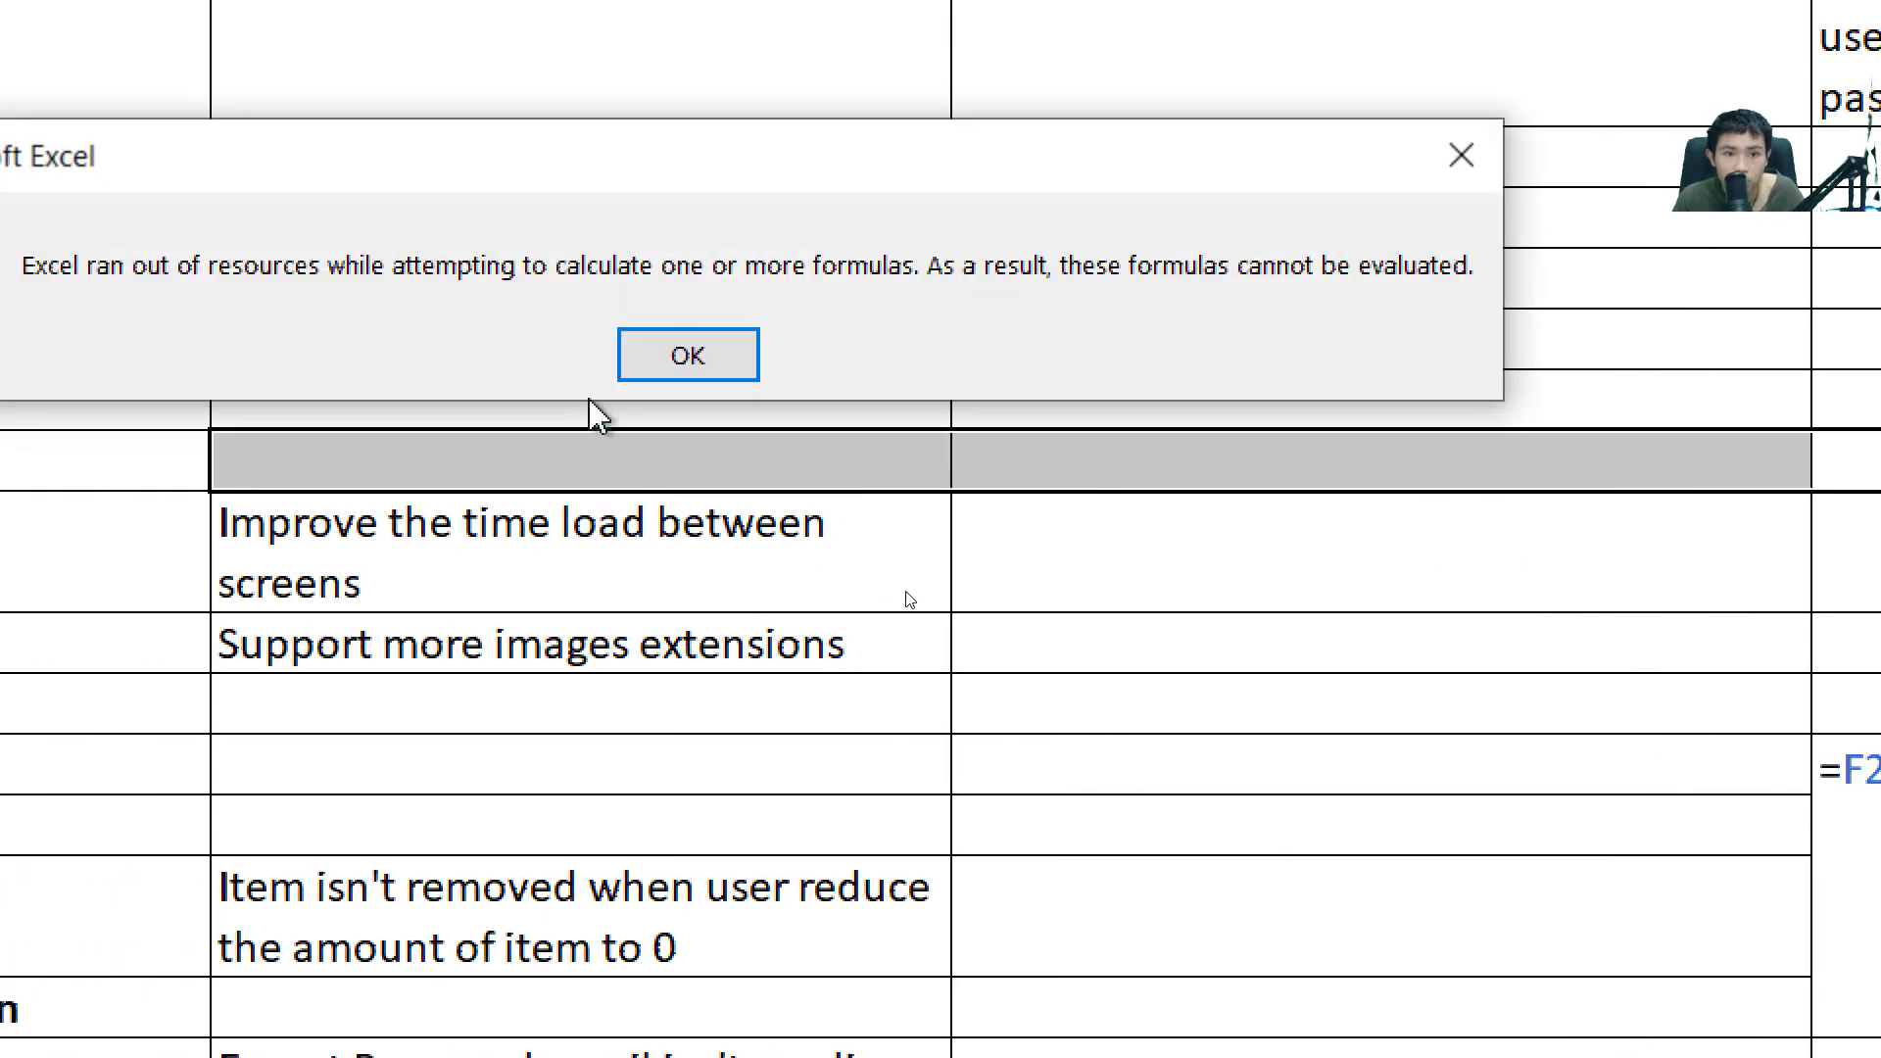
left_click(685, 351)
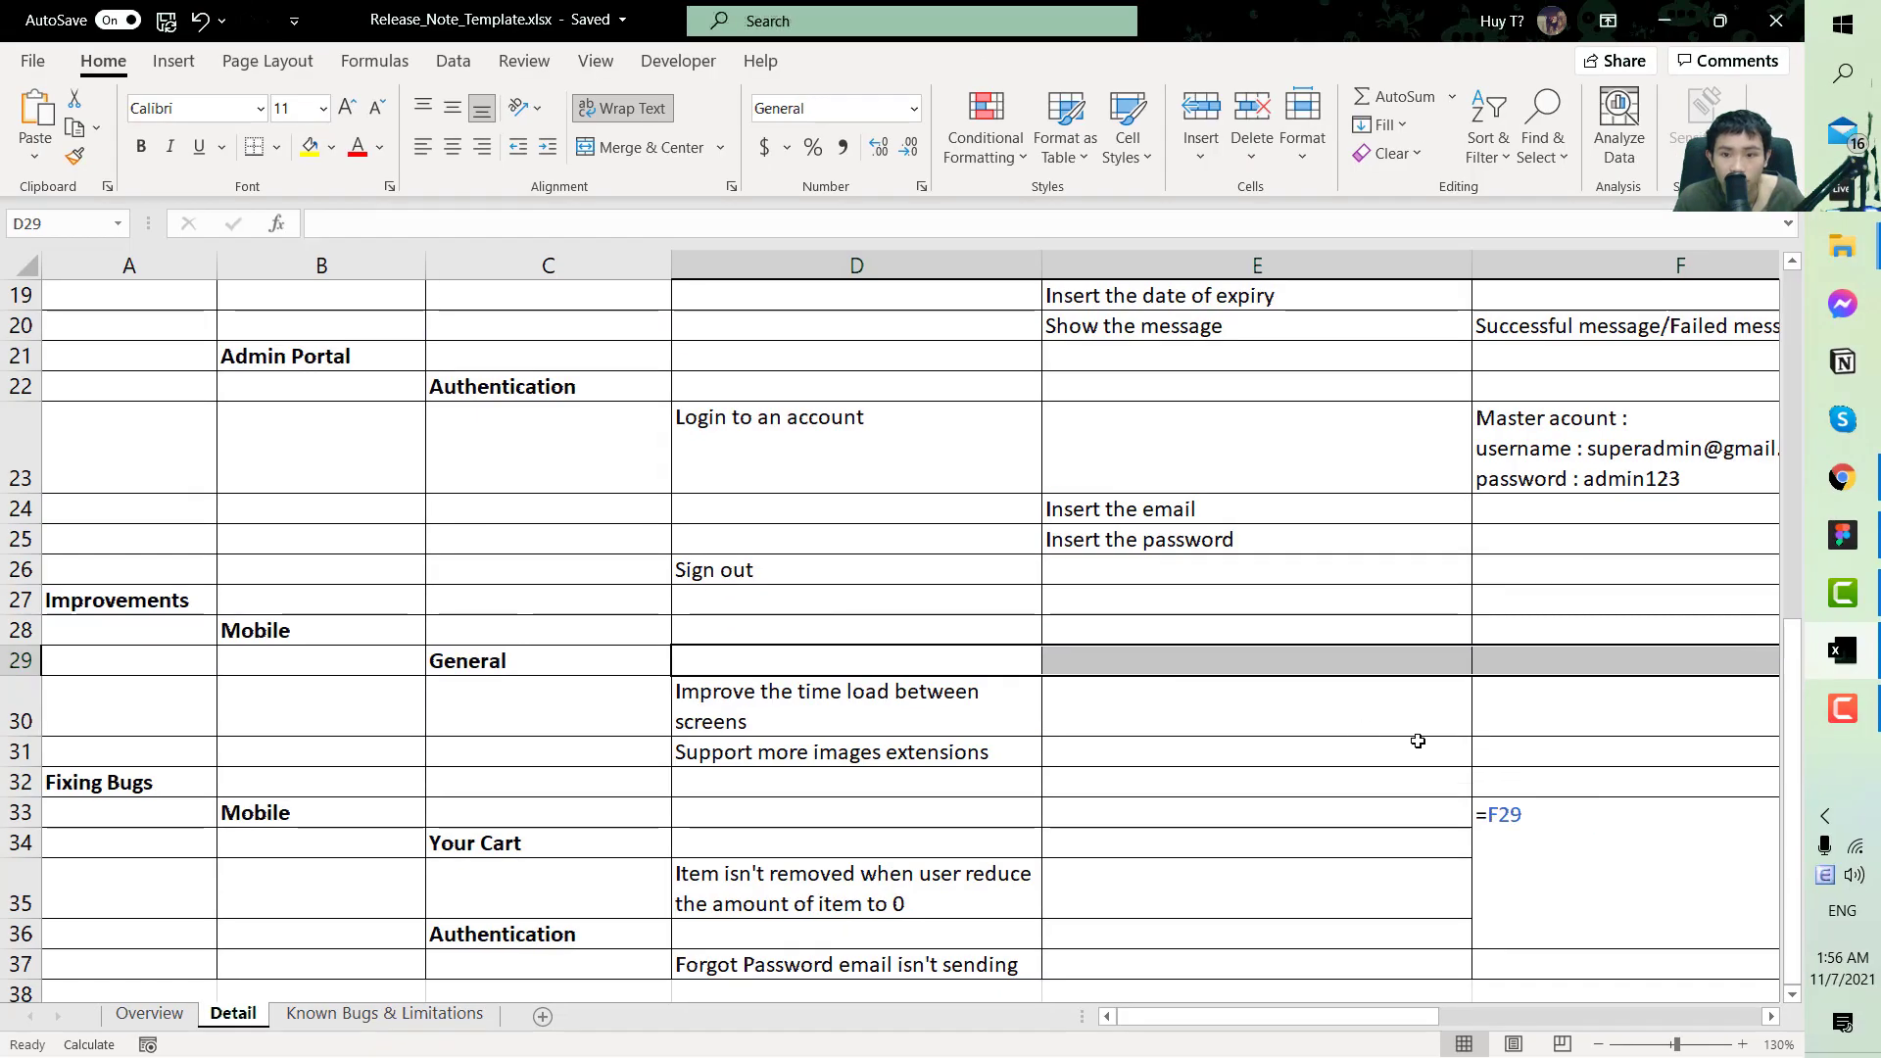
Move from the General row's load-time entry to the Support more images extensions row
key("Right")
key("Right")
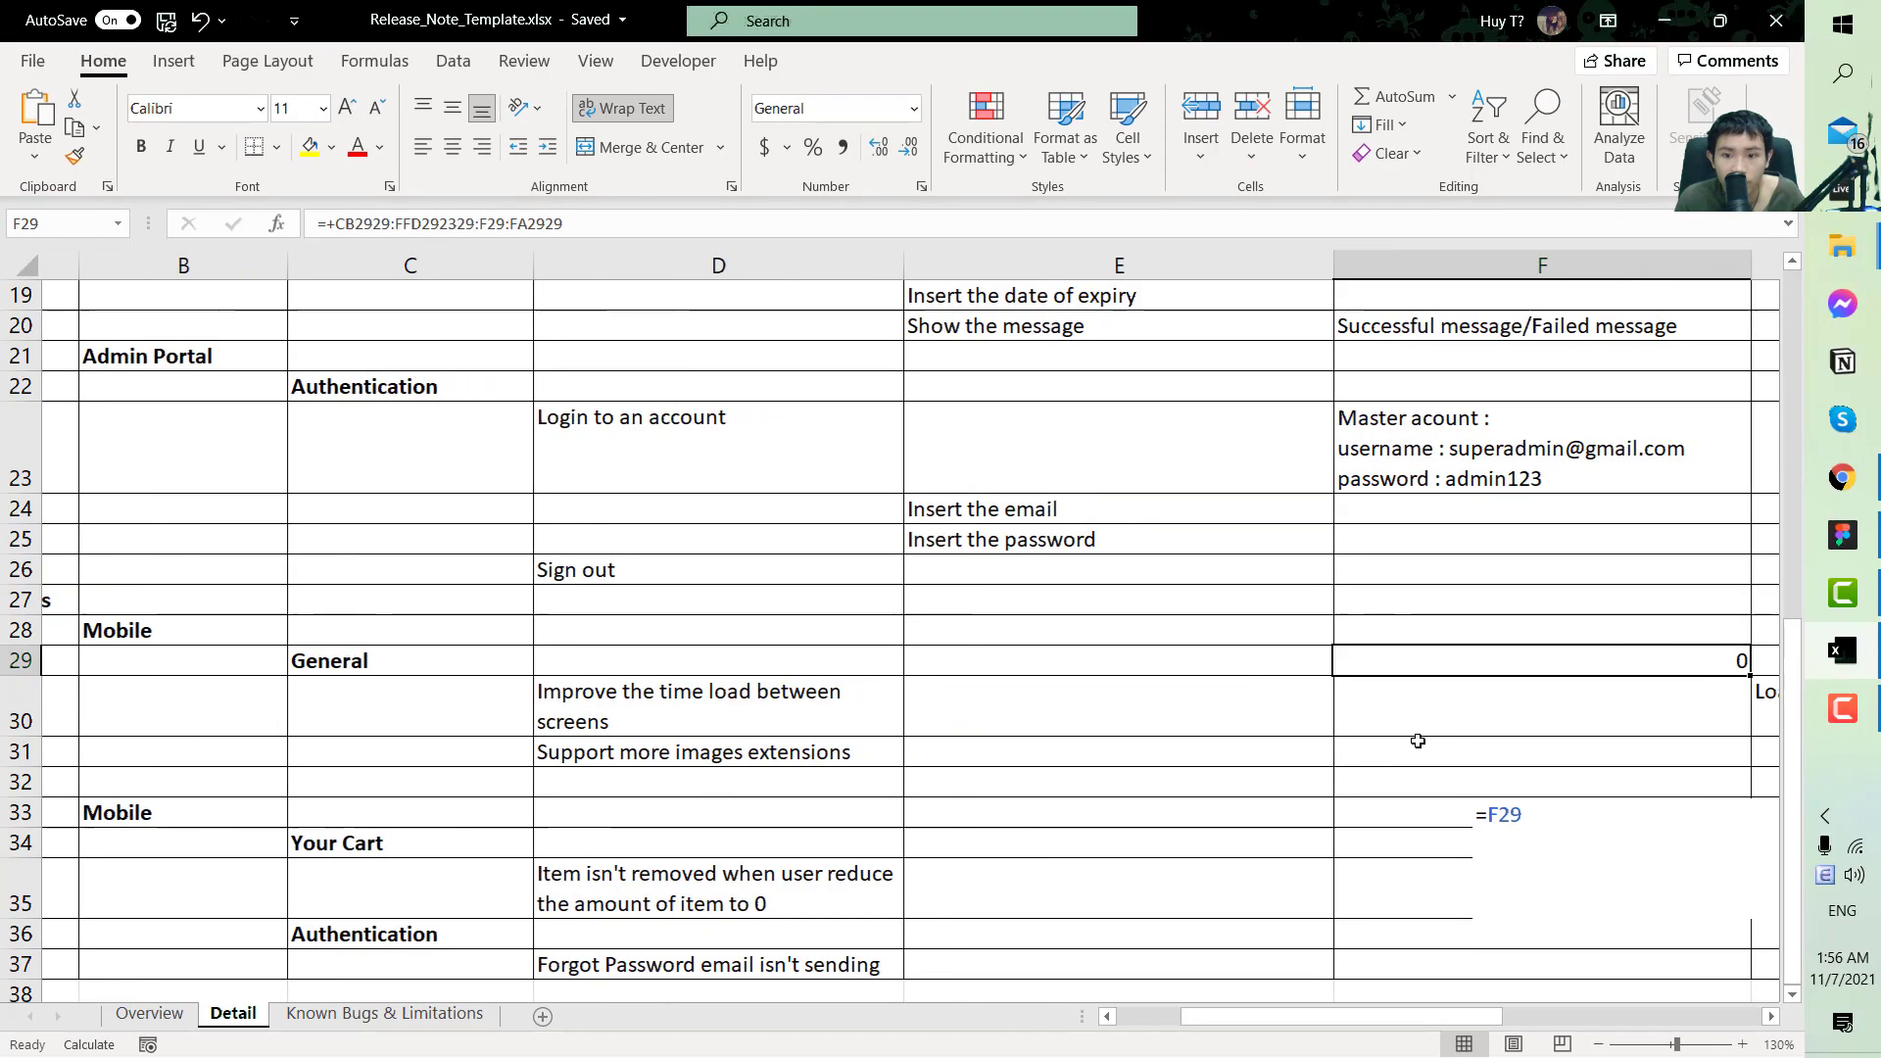
key("Right")
key("Right")
key("Left")
key("Down")
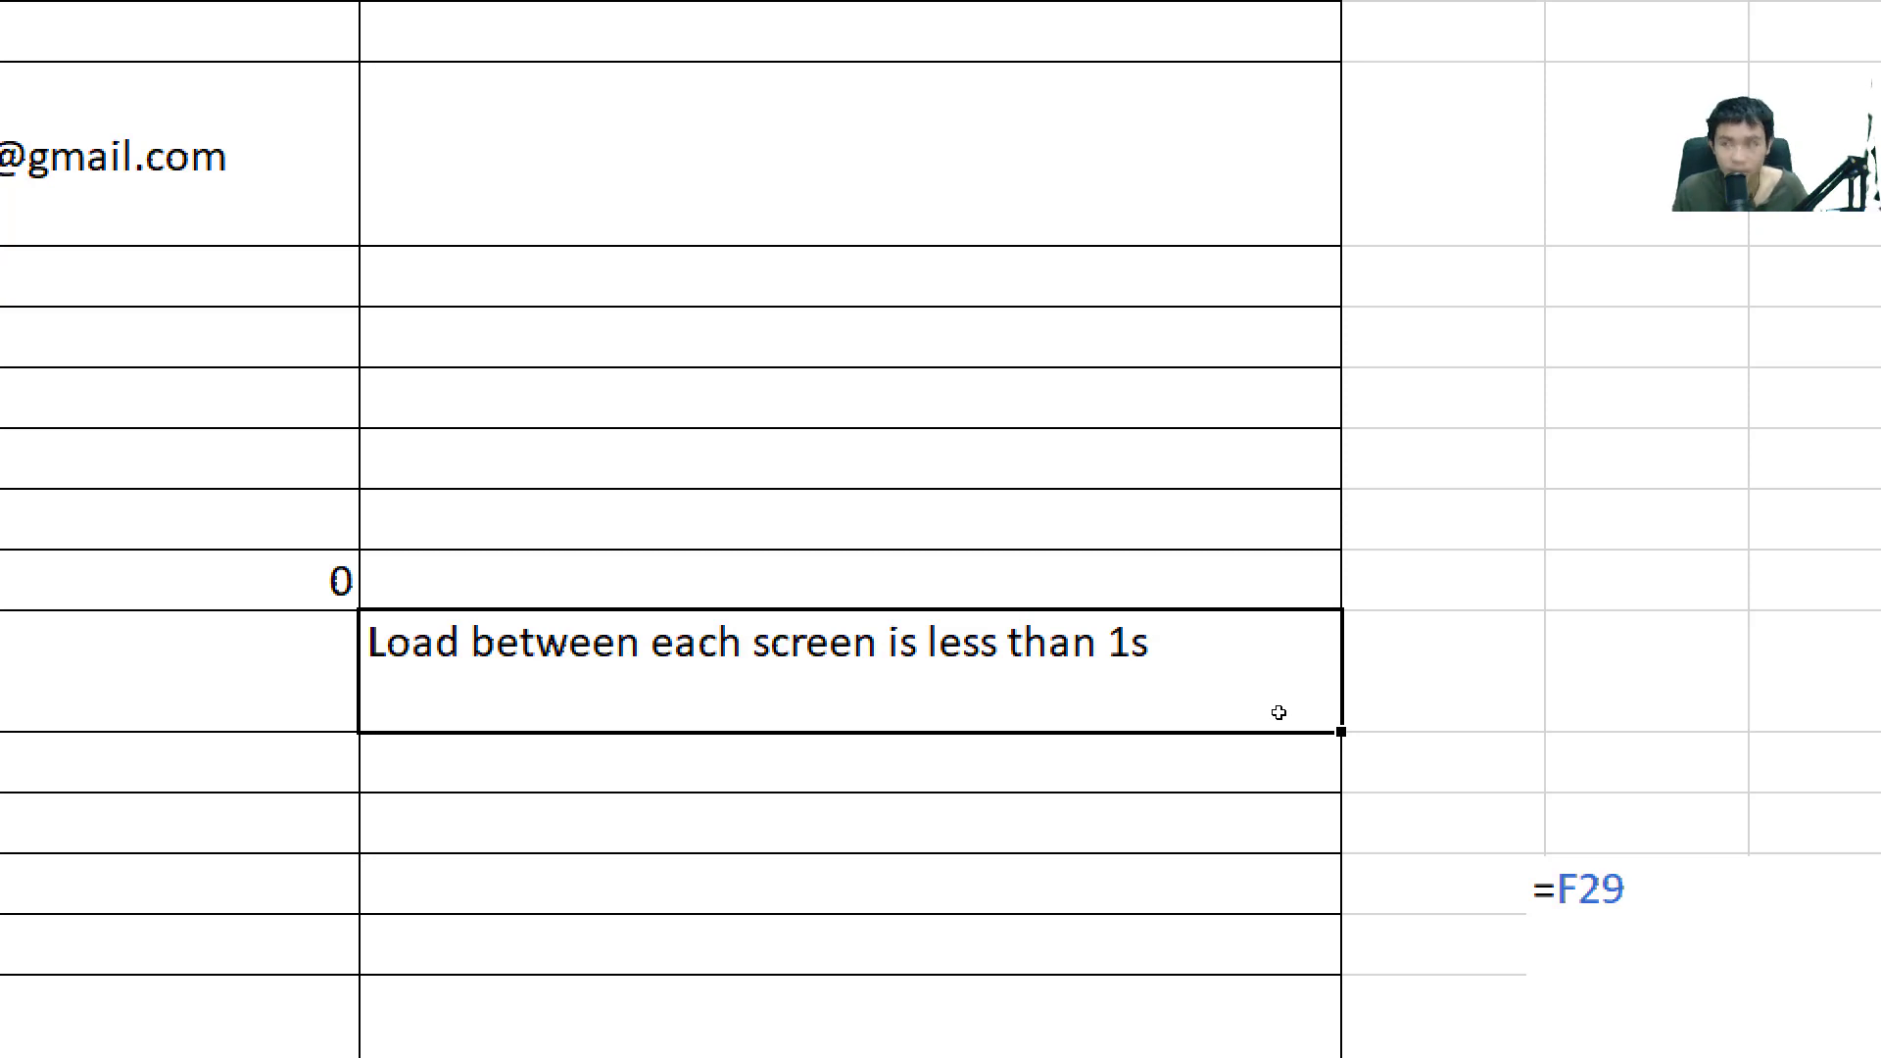
key("Left")
key("Left")
key("Left")
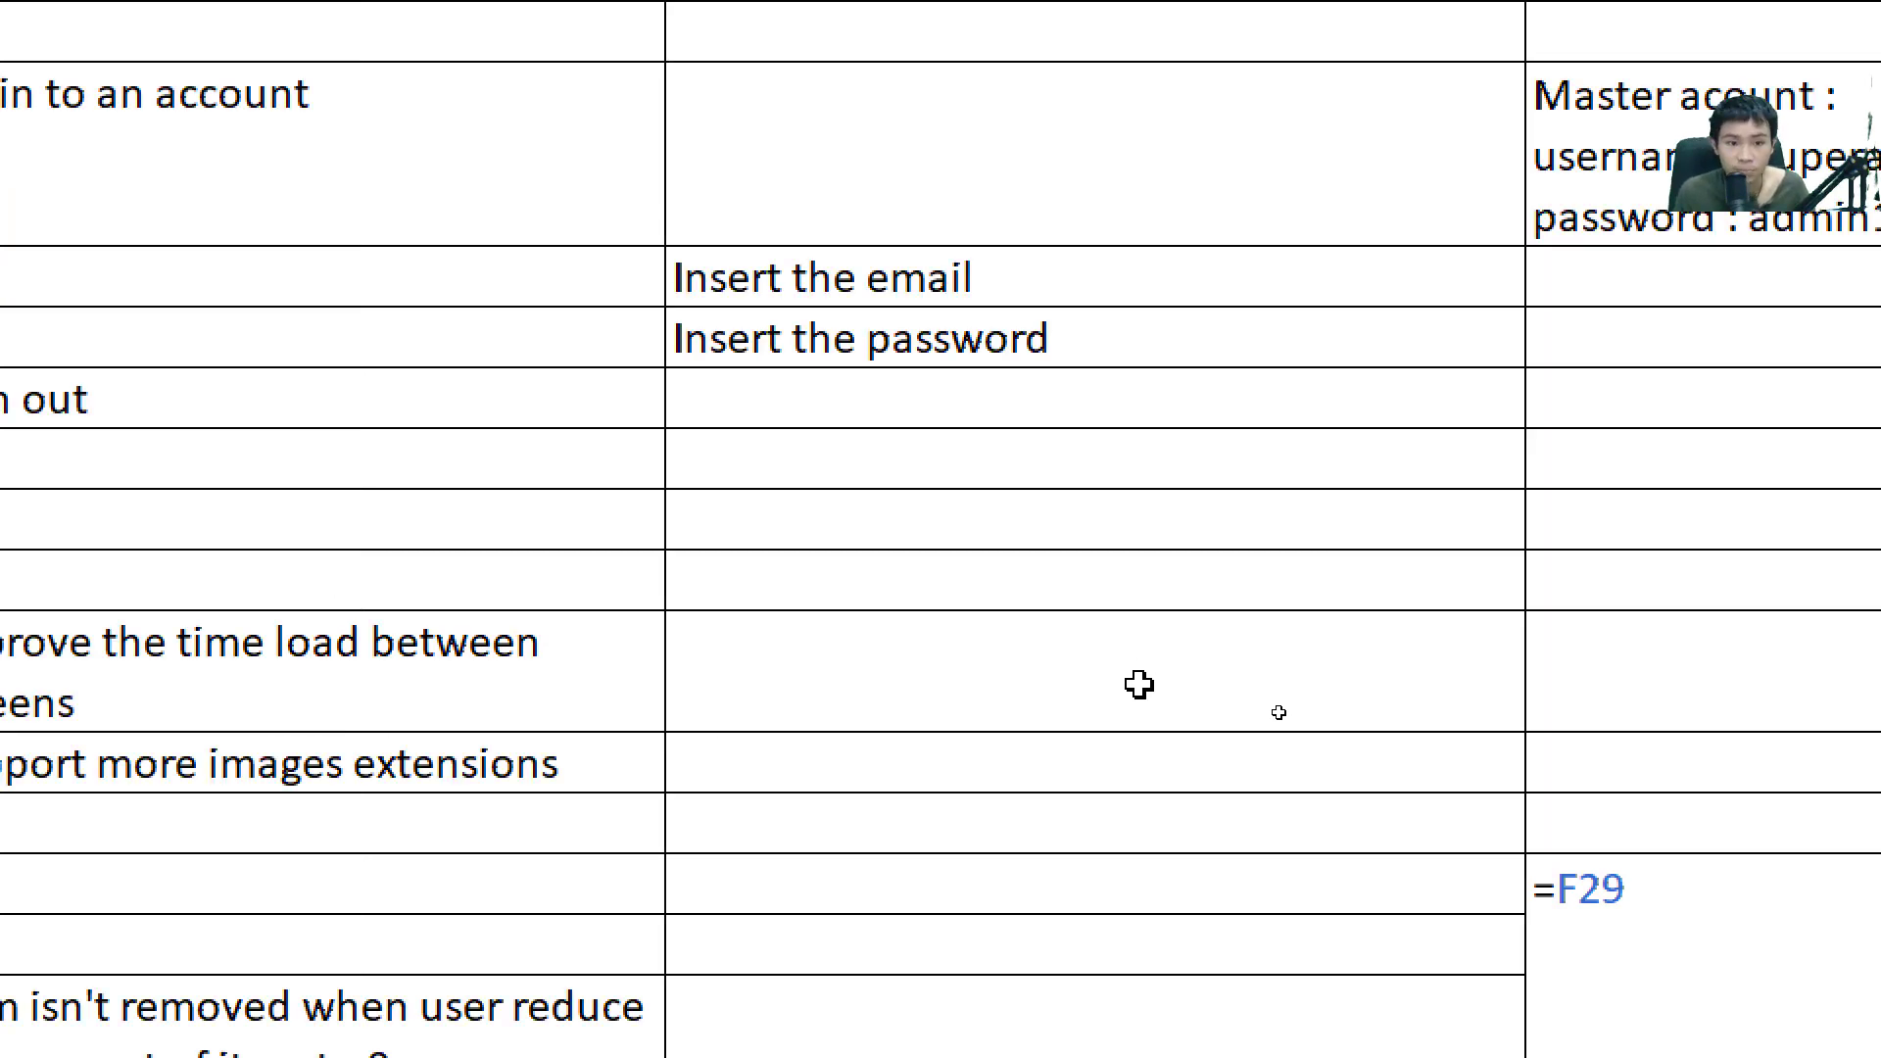
left_click(398, 669)
left_click(407, 768)
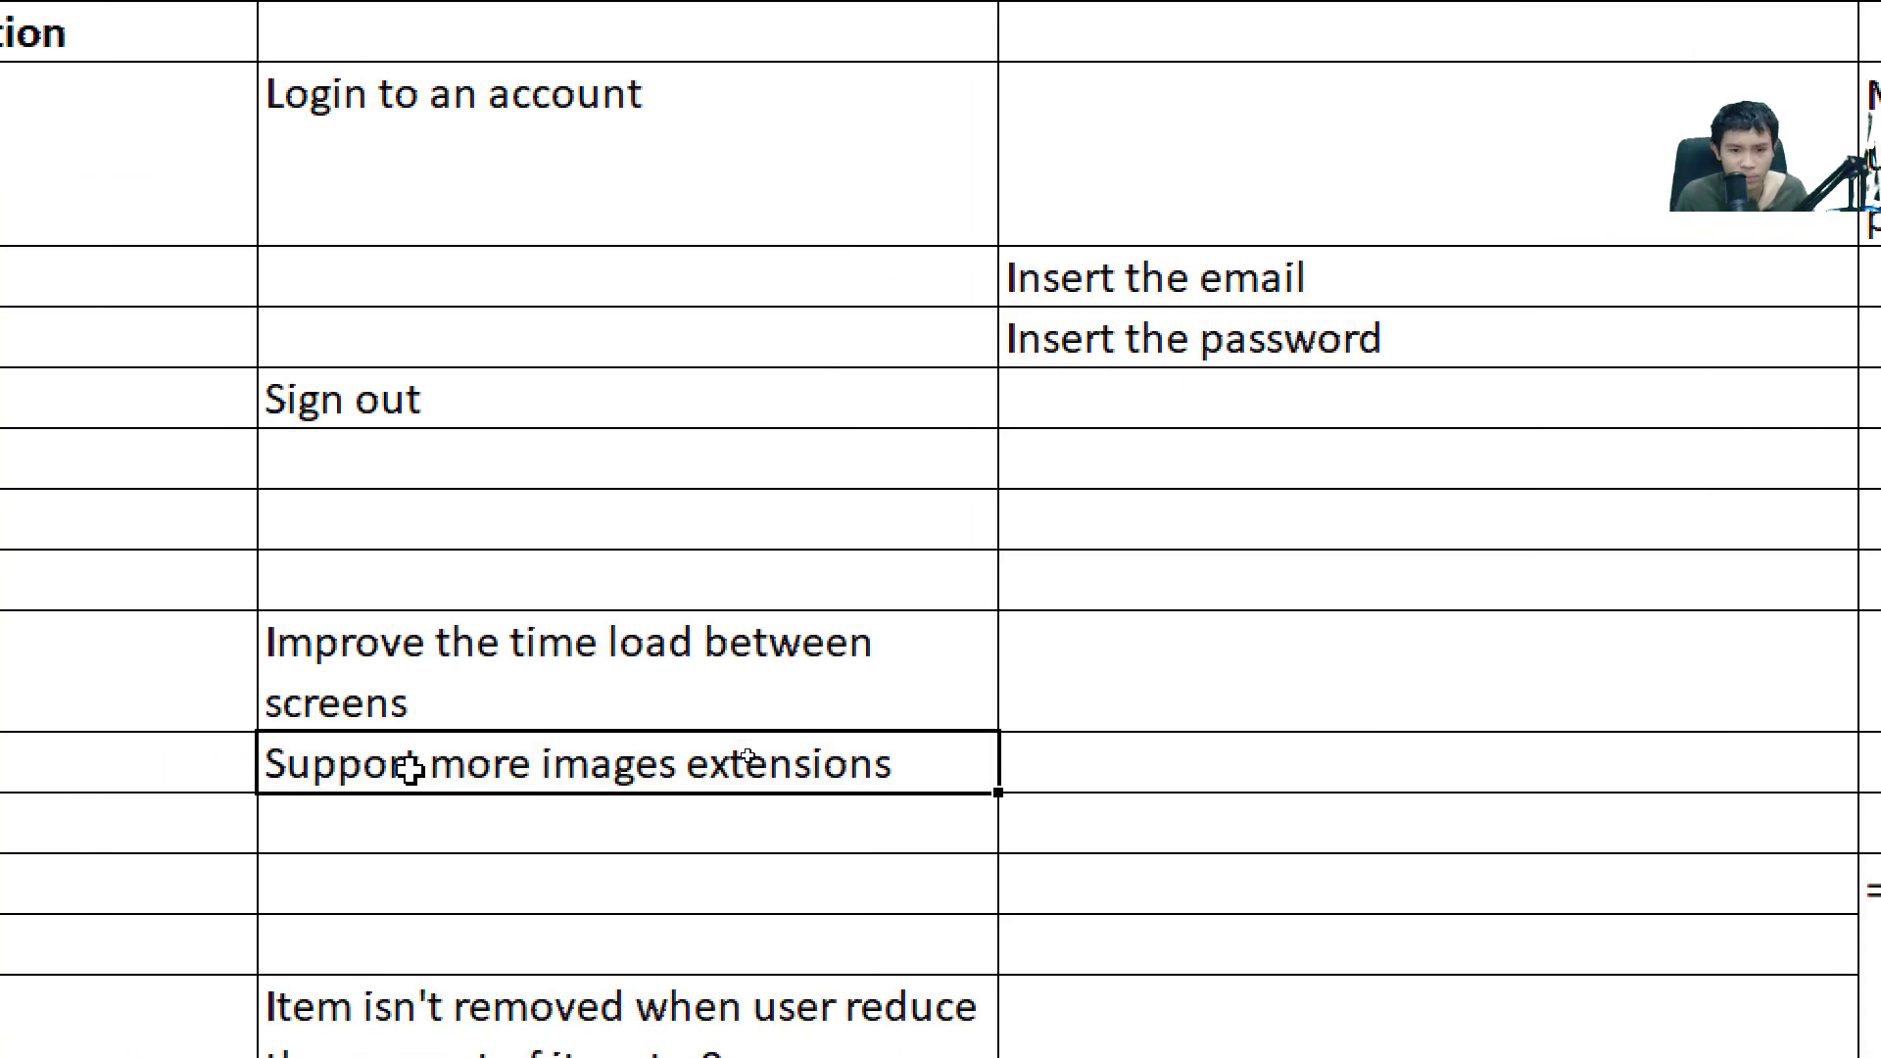
scroll(393, 769, "left", 3)
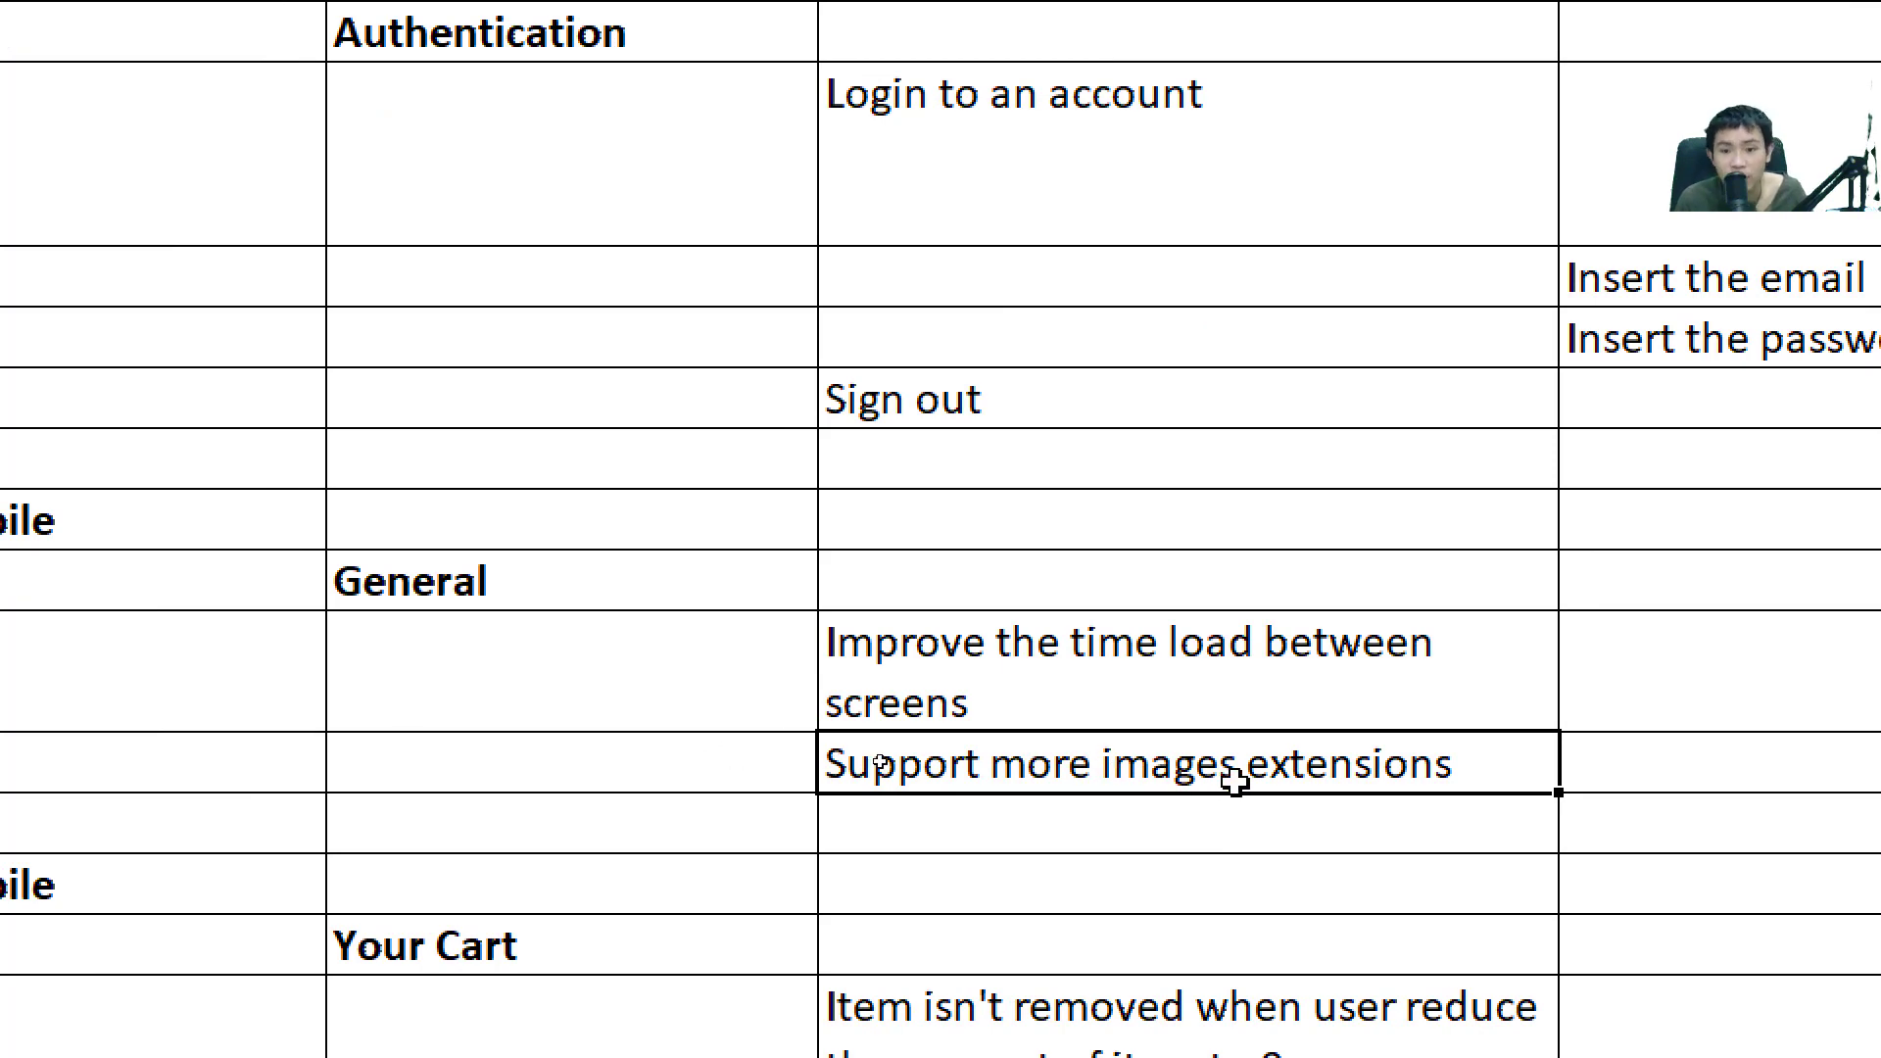
key("Right")
scroll(1313, 781, "right", 4)
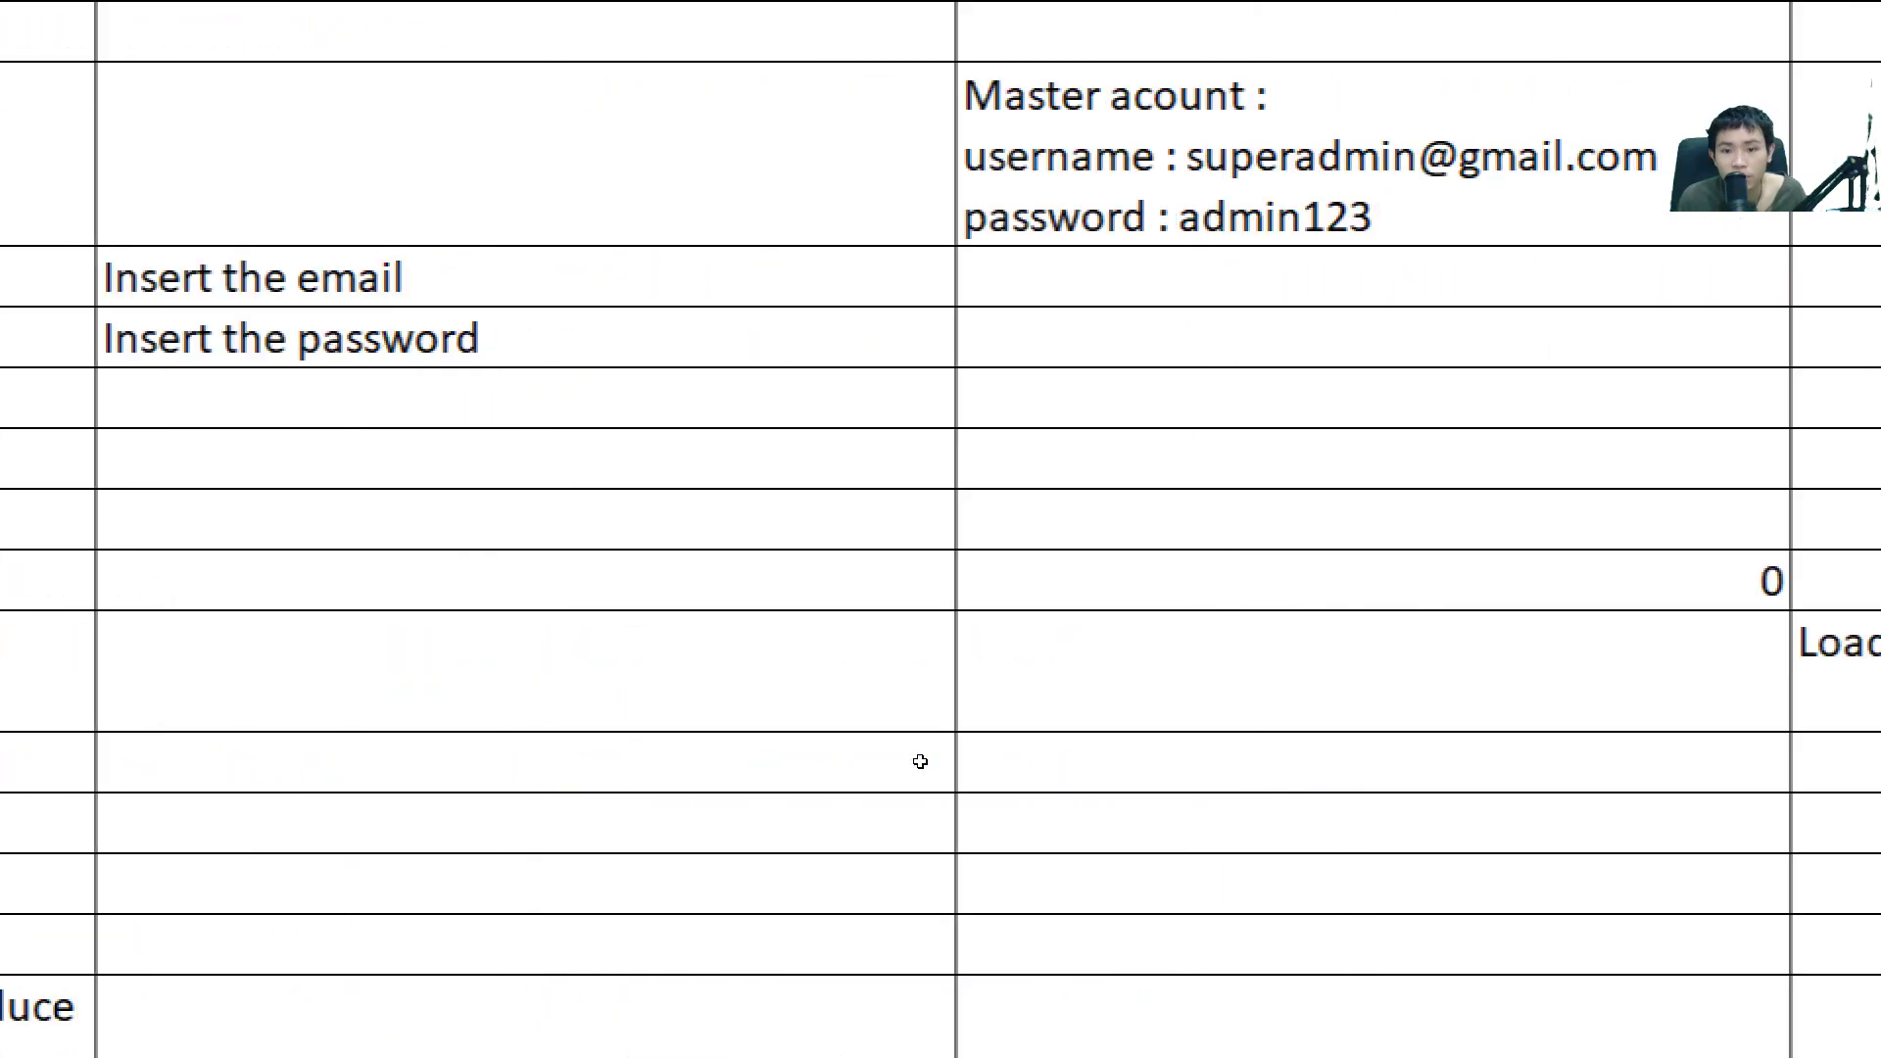
key("Left")
key("Left")
key("Left")
key("Left")
key("Left")
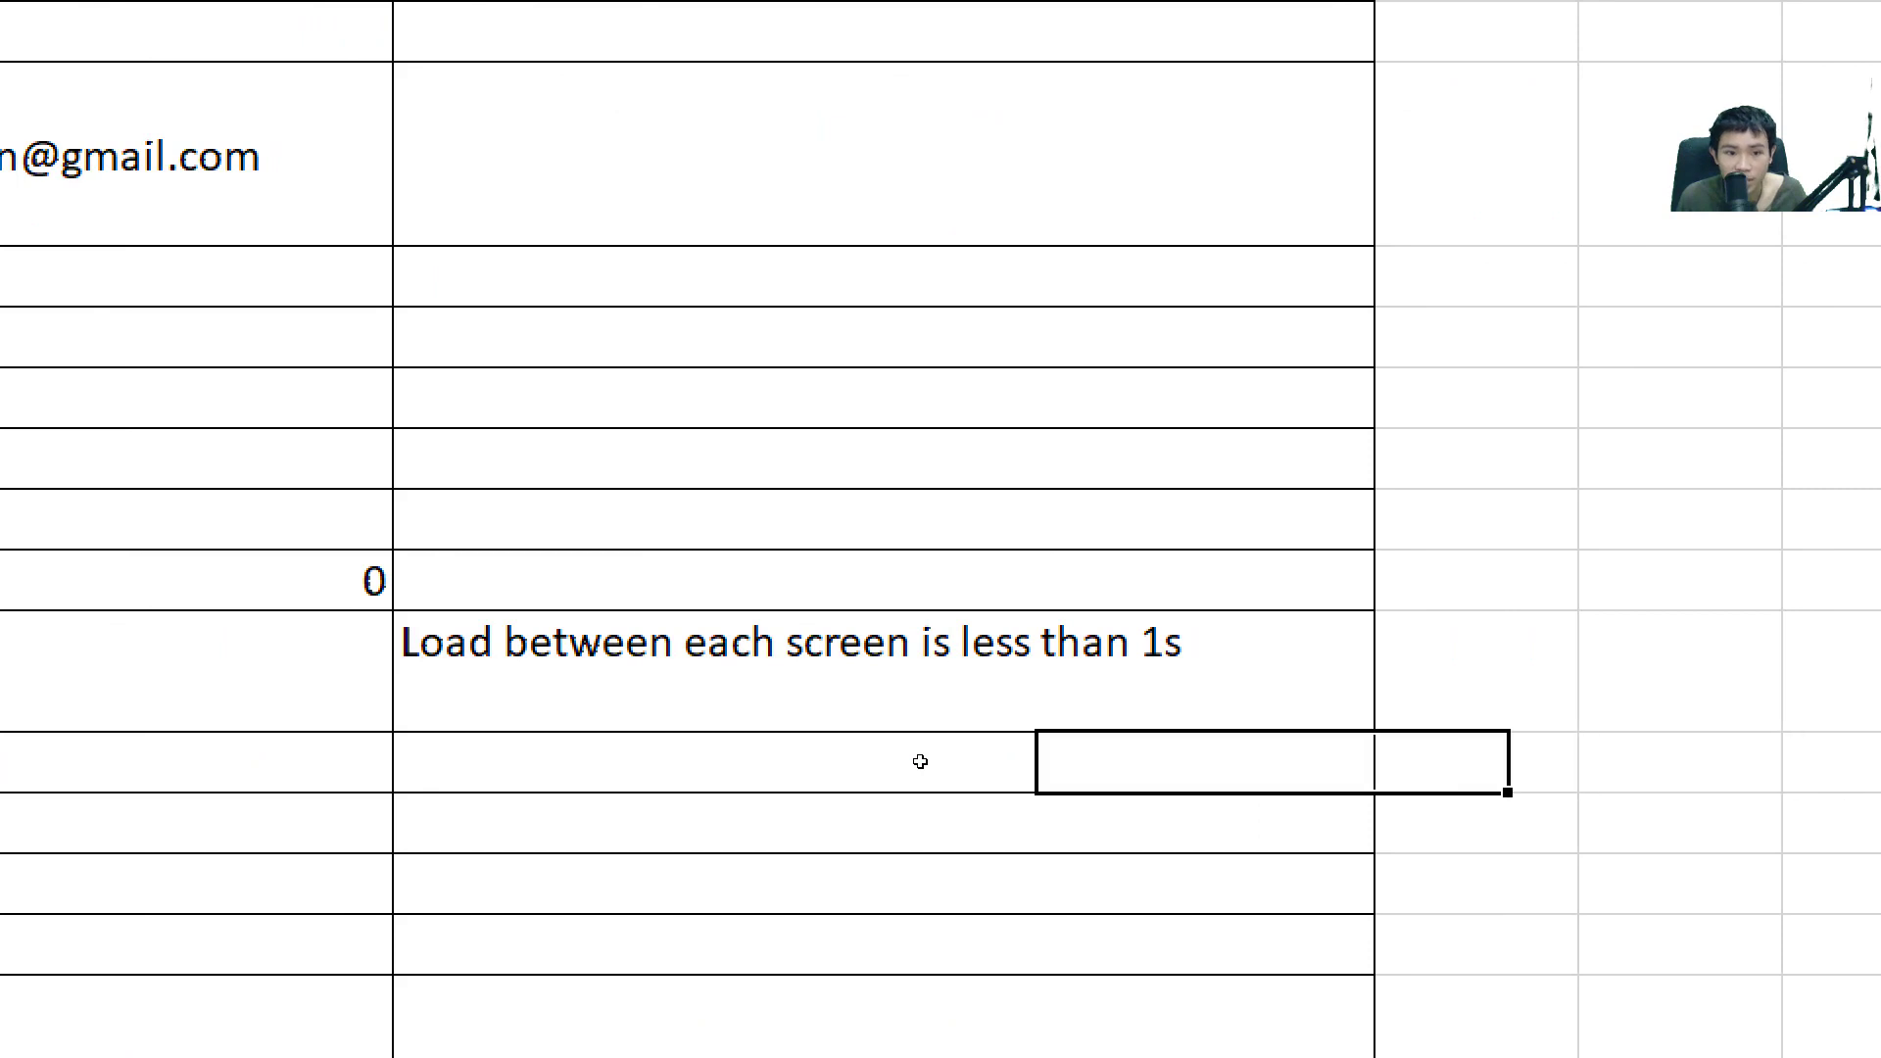
key("Right")
key("Right")
key("Right")
key("Right")
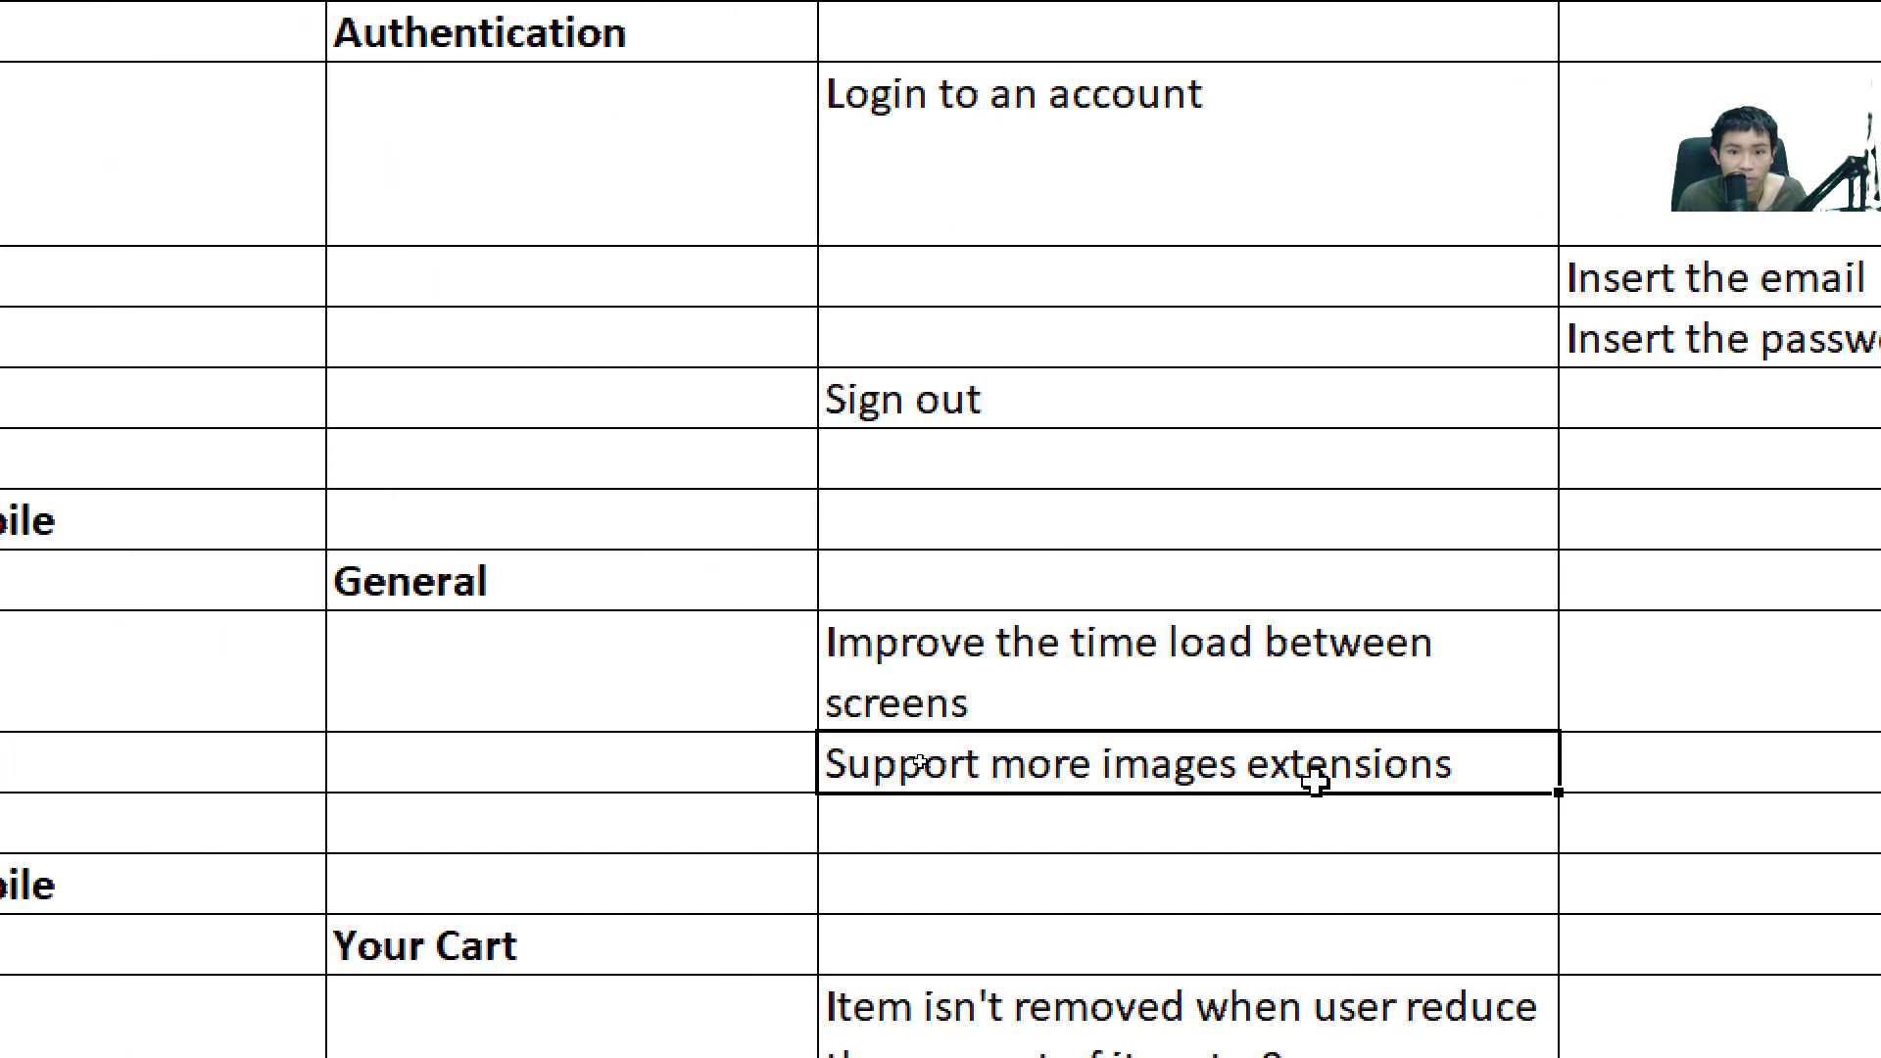
scroll(1314, 781, "right", 6)
scroll(1314, 781, "right", 5)
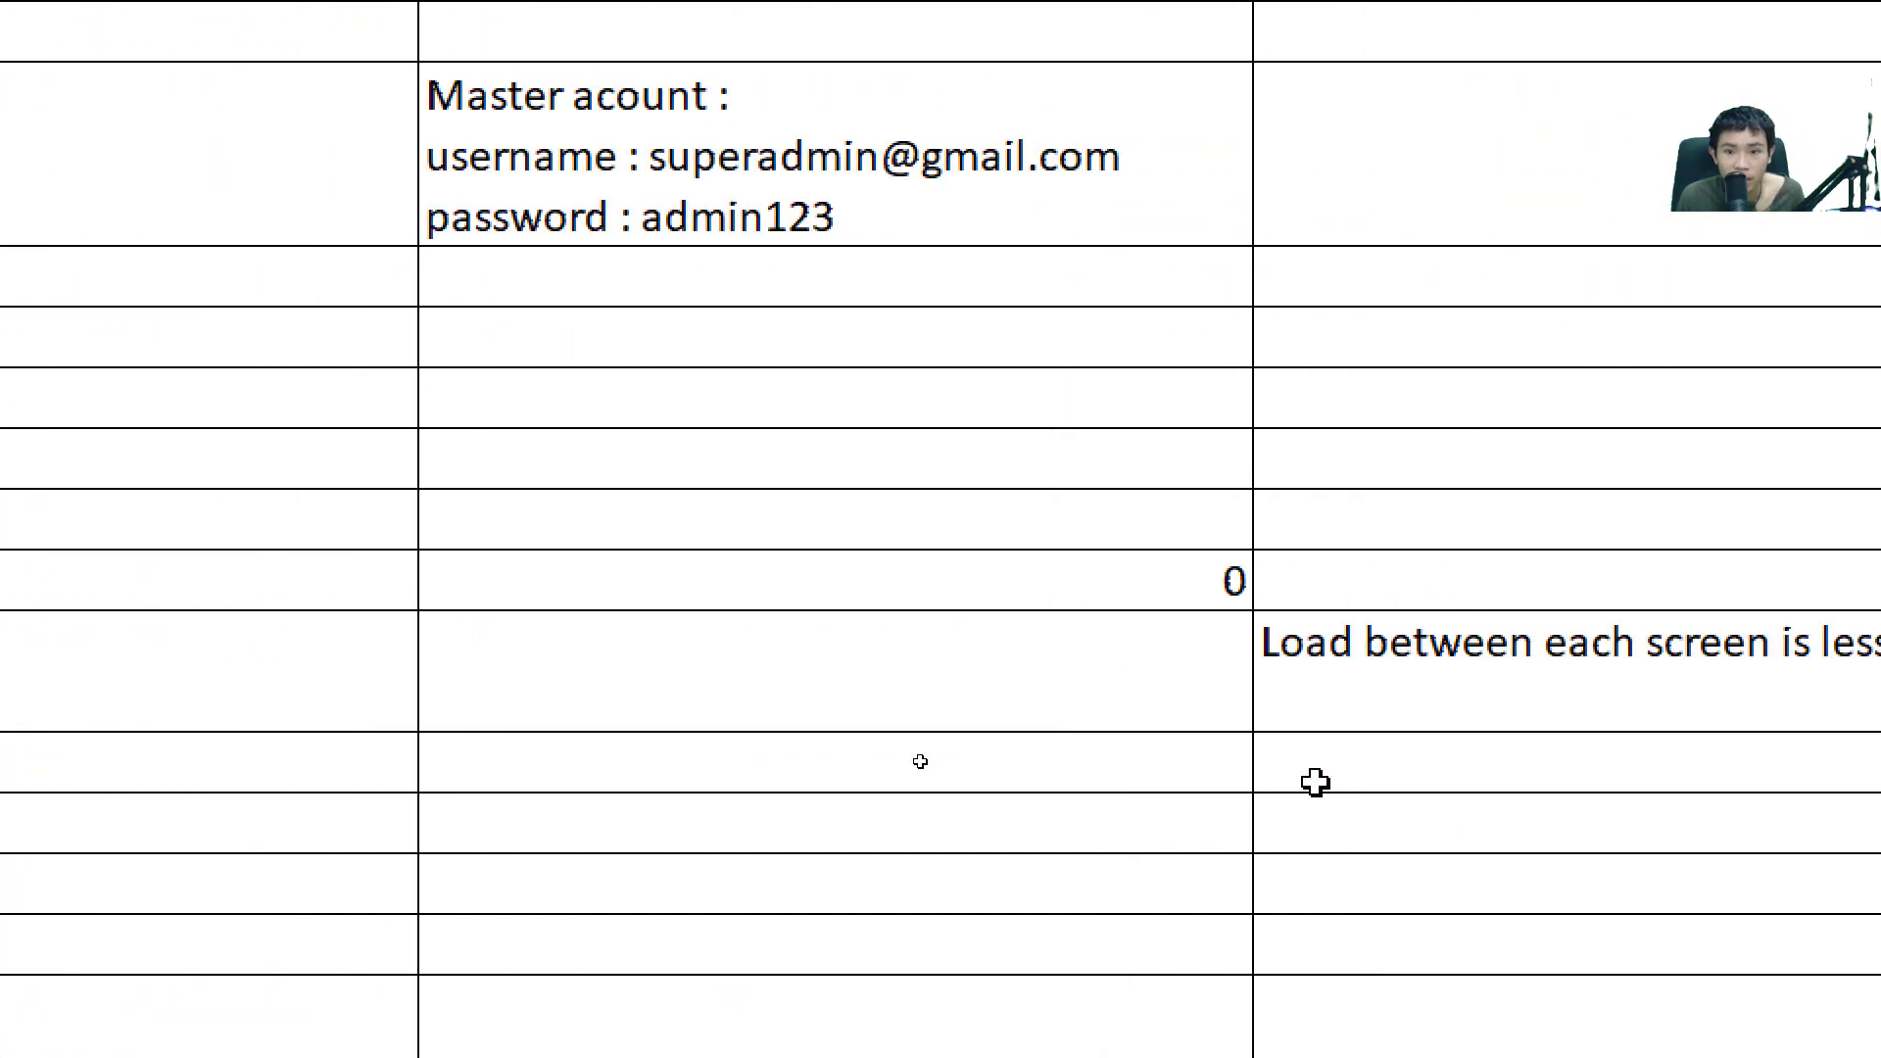
Enter 'Support jpg, jpeg, png, svg' as the image-extensions description and dismiss the resource error
left_click(1314, 781)
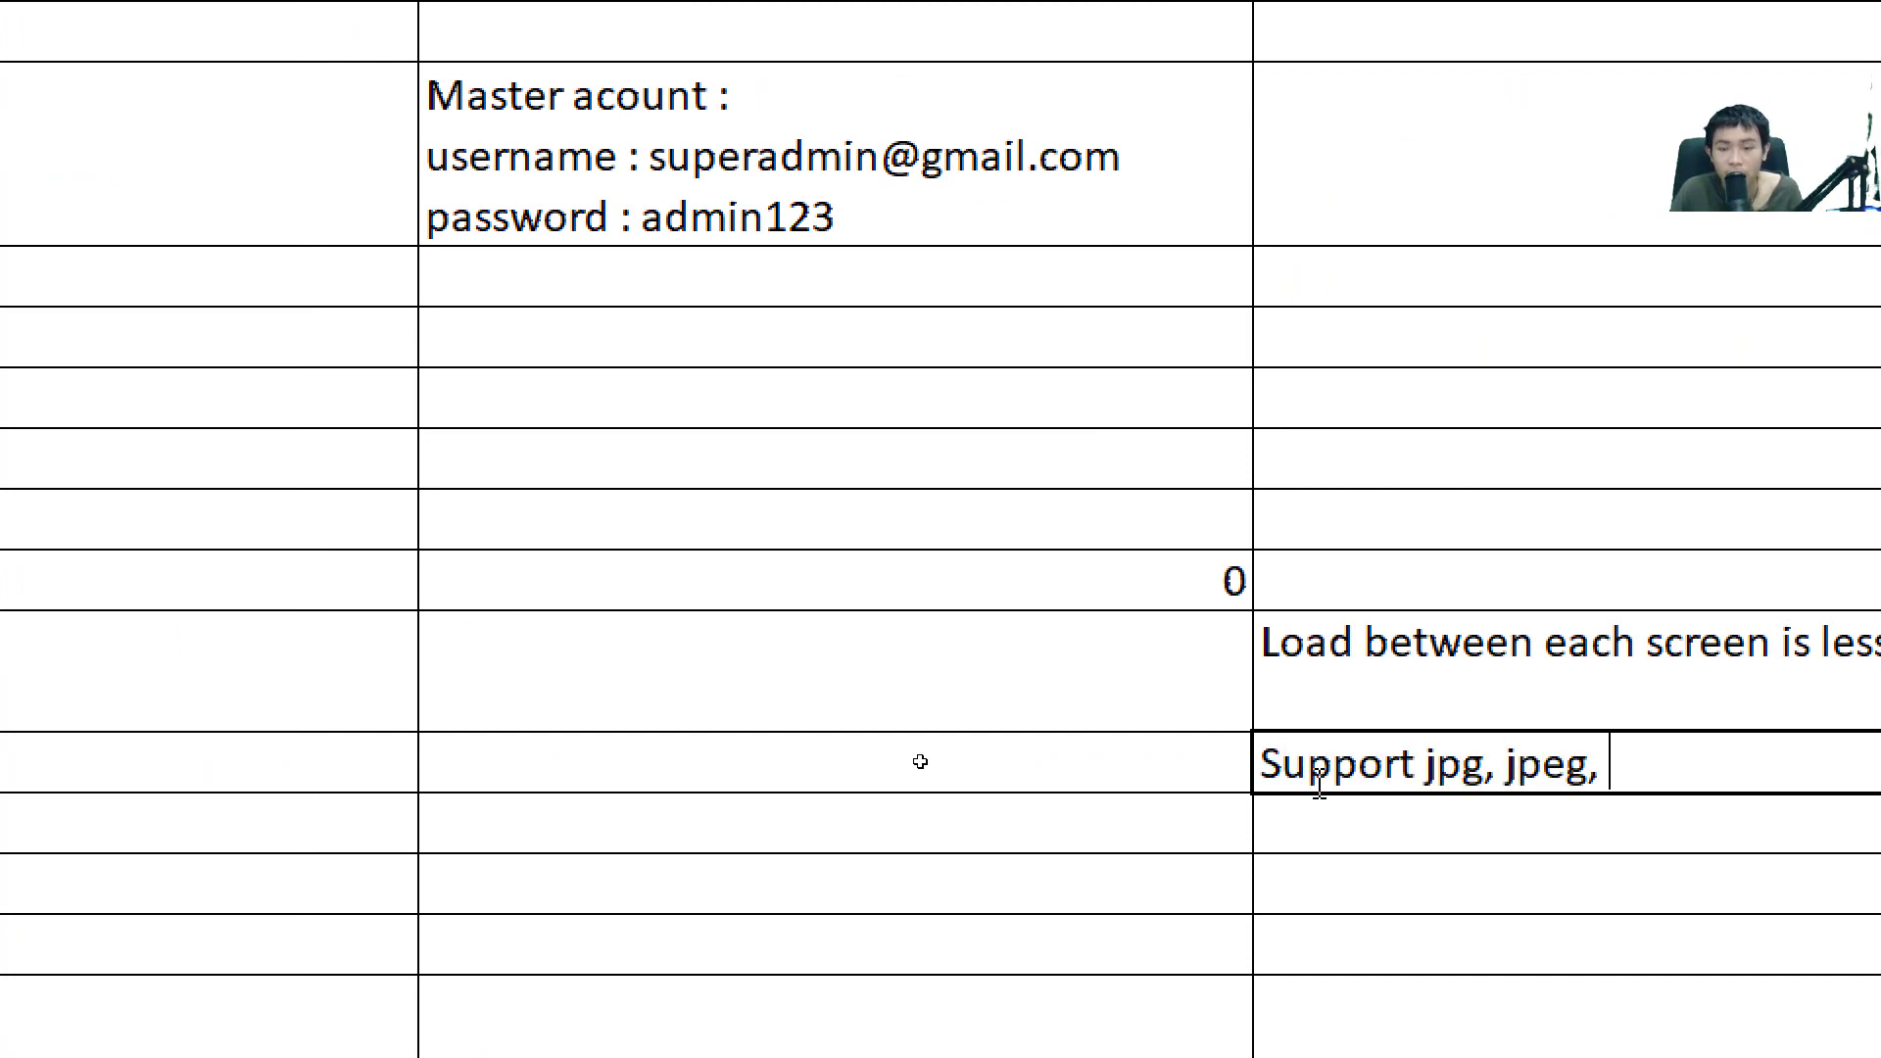
type("png, svg")
key("Return")
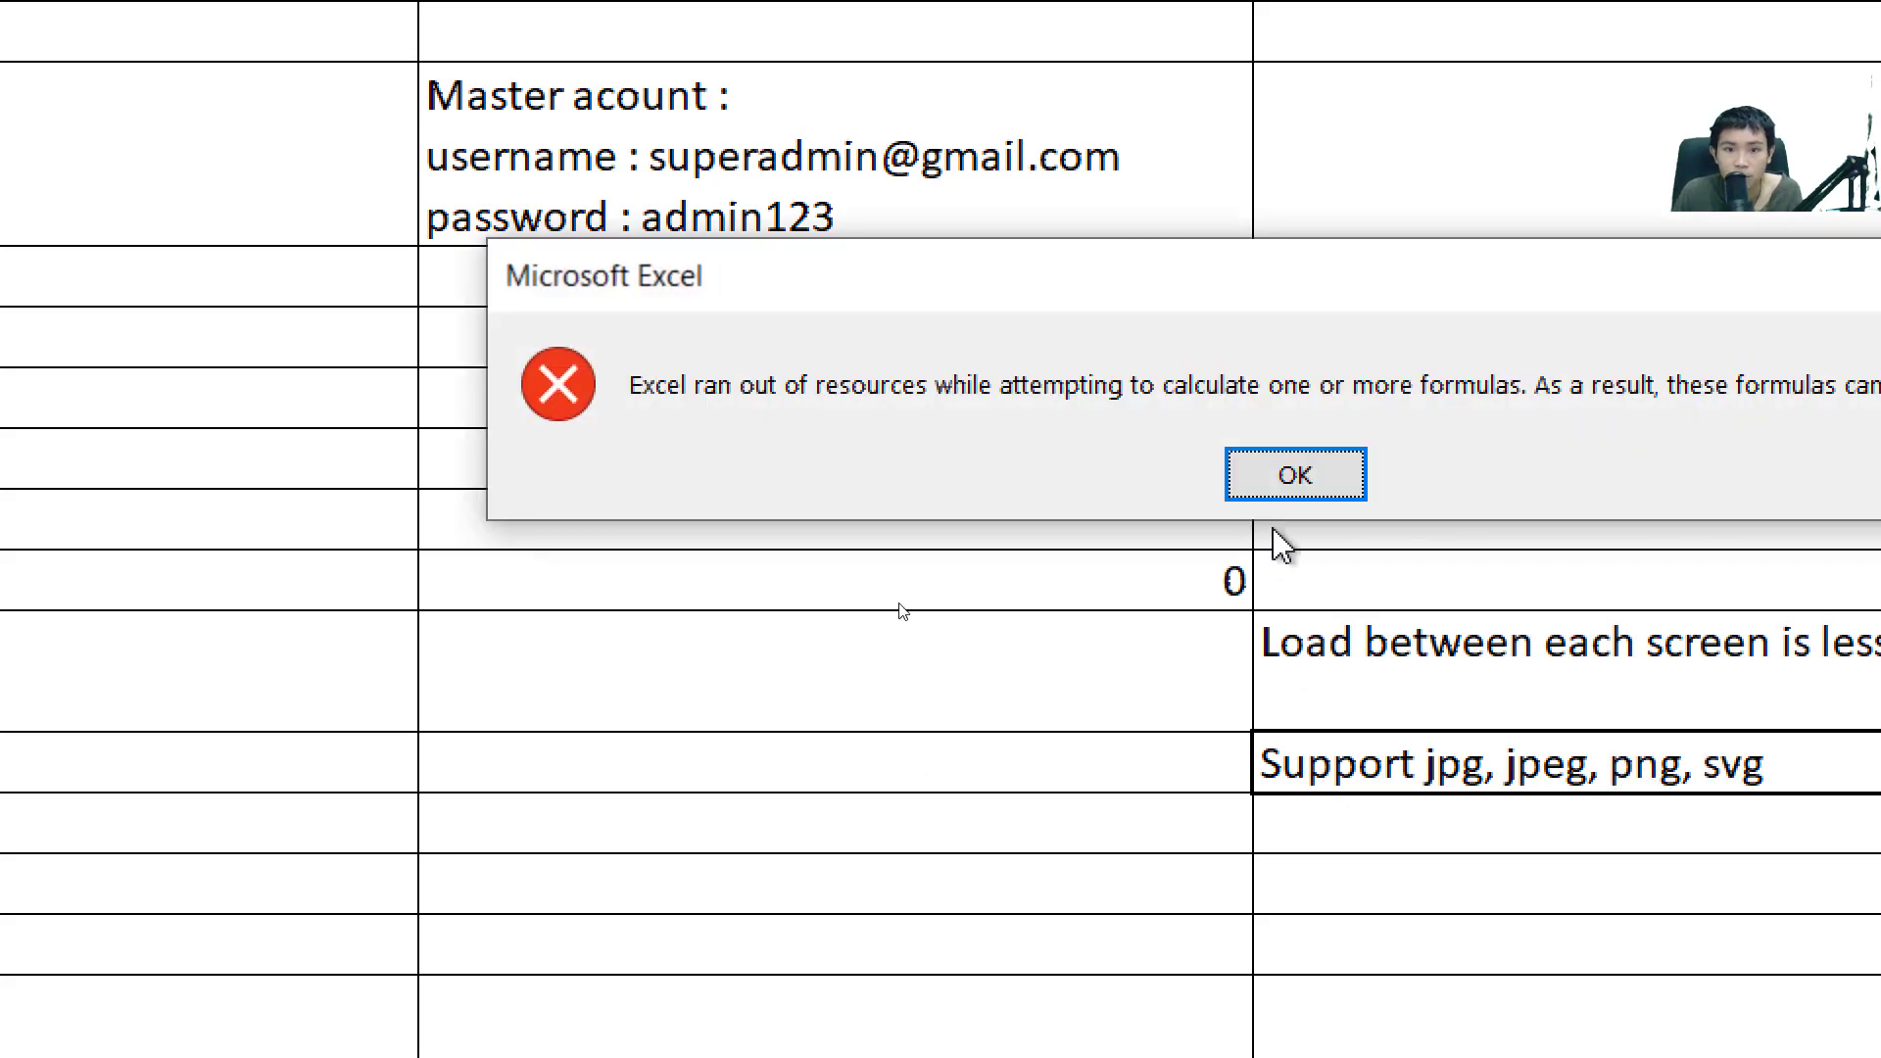
left_click(1278, 480)
key("Left")
key("Left")
key("Left")
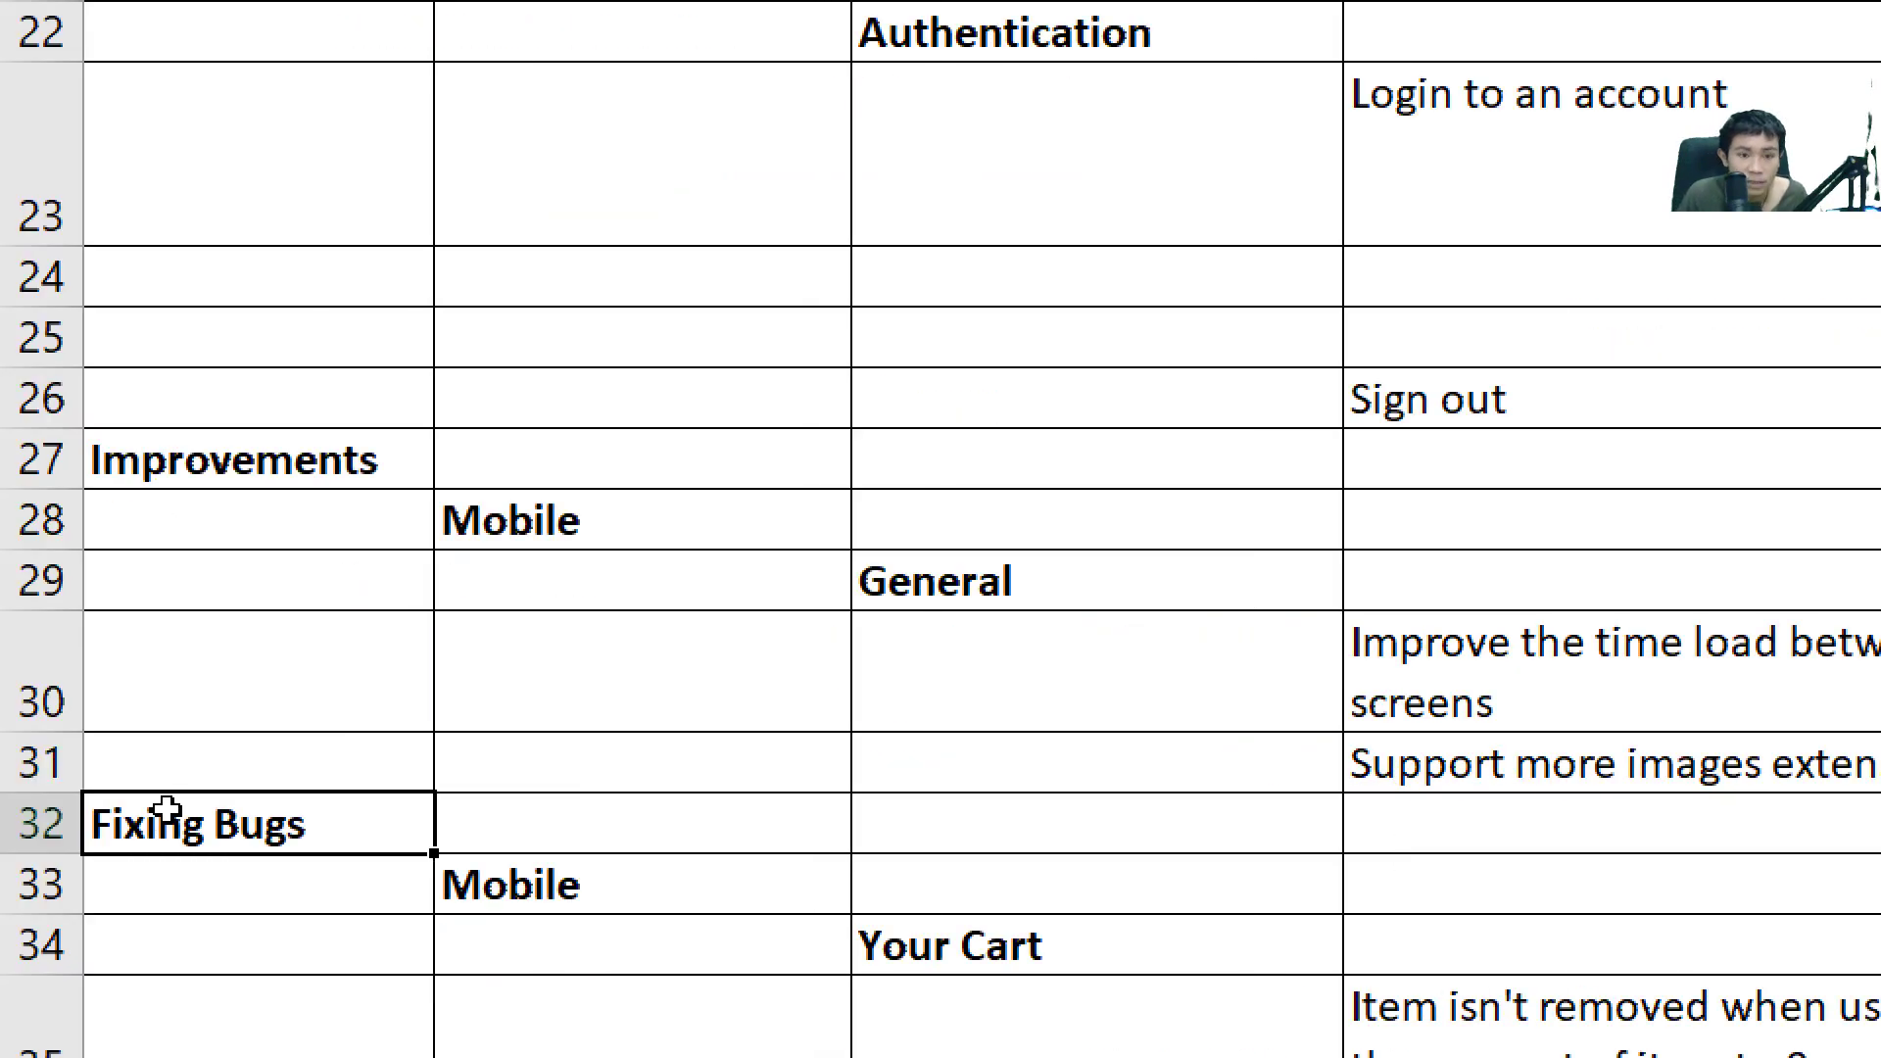
scroll(147, 741, "down", 1)
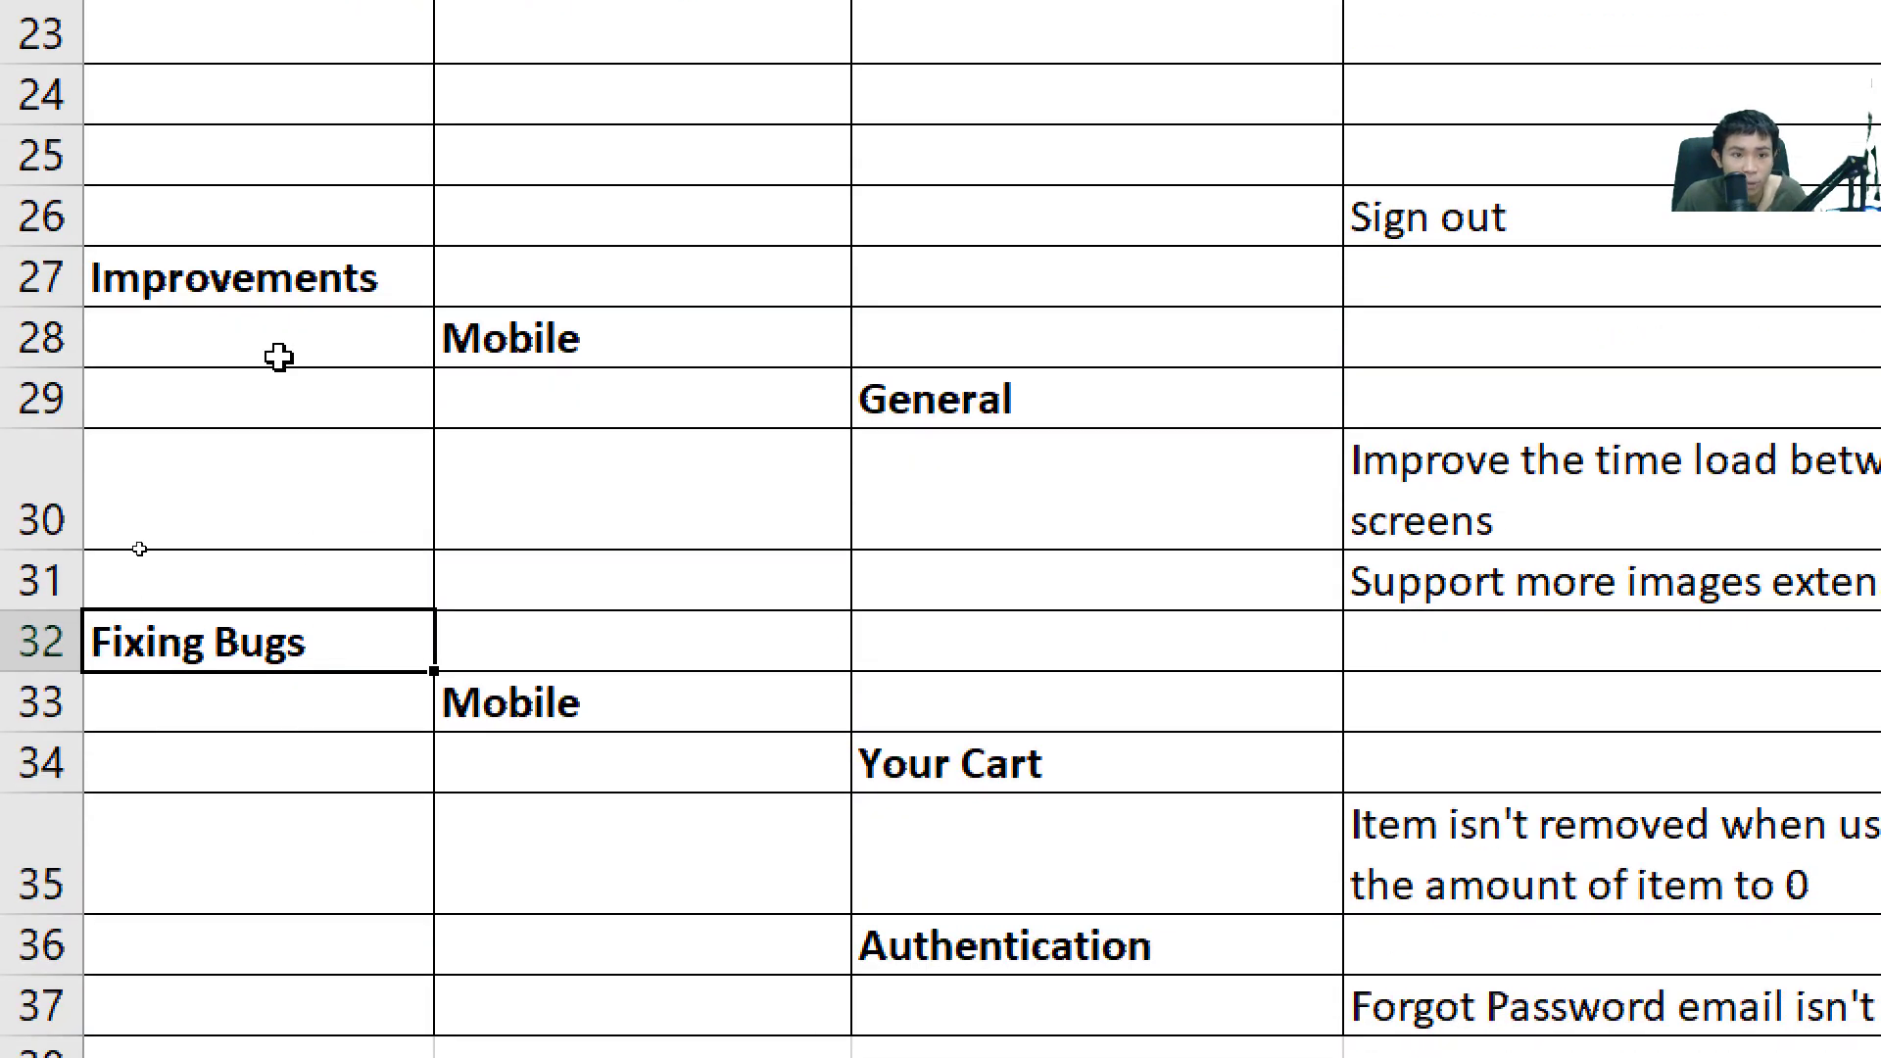
scroll(279, 357, "down", 2)
scroll(269, 386, "up", 2)
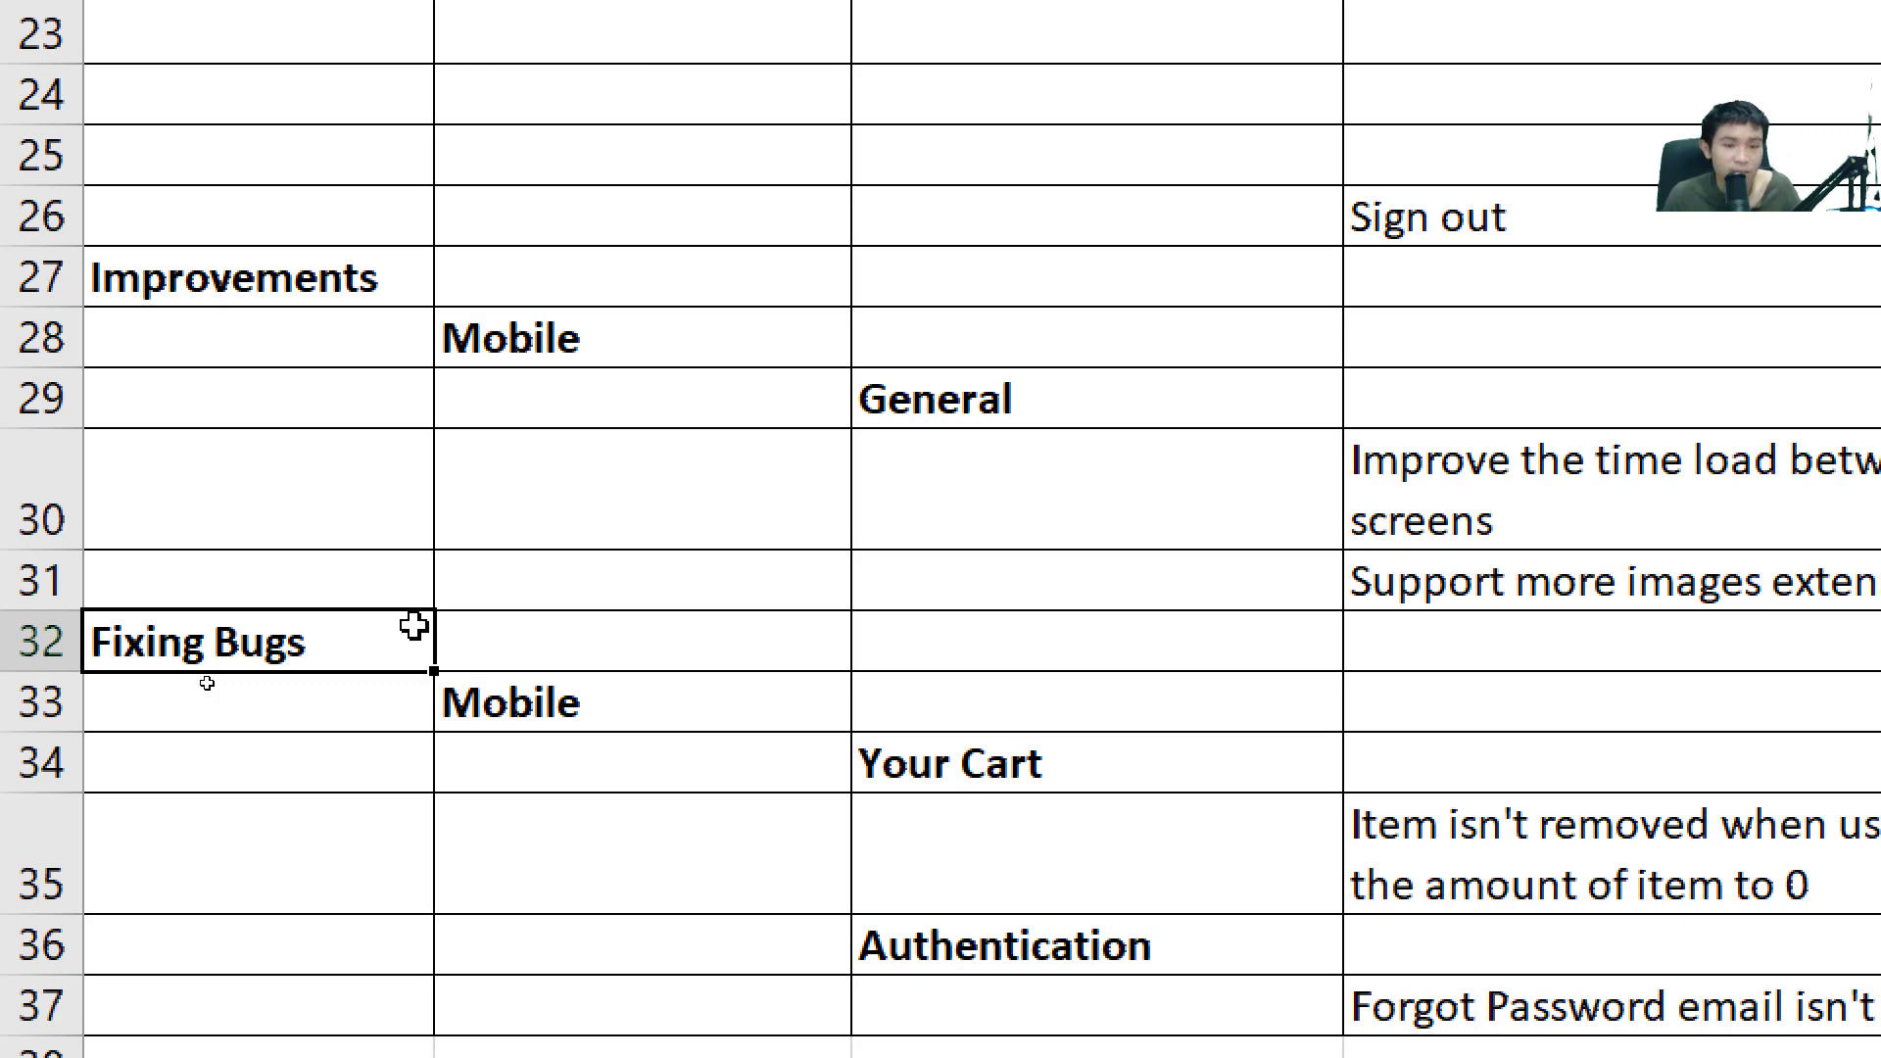
key("Right")
key("Down")
scroll(246, 601, "down", 2)
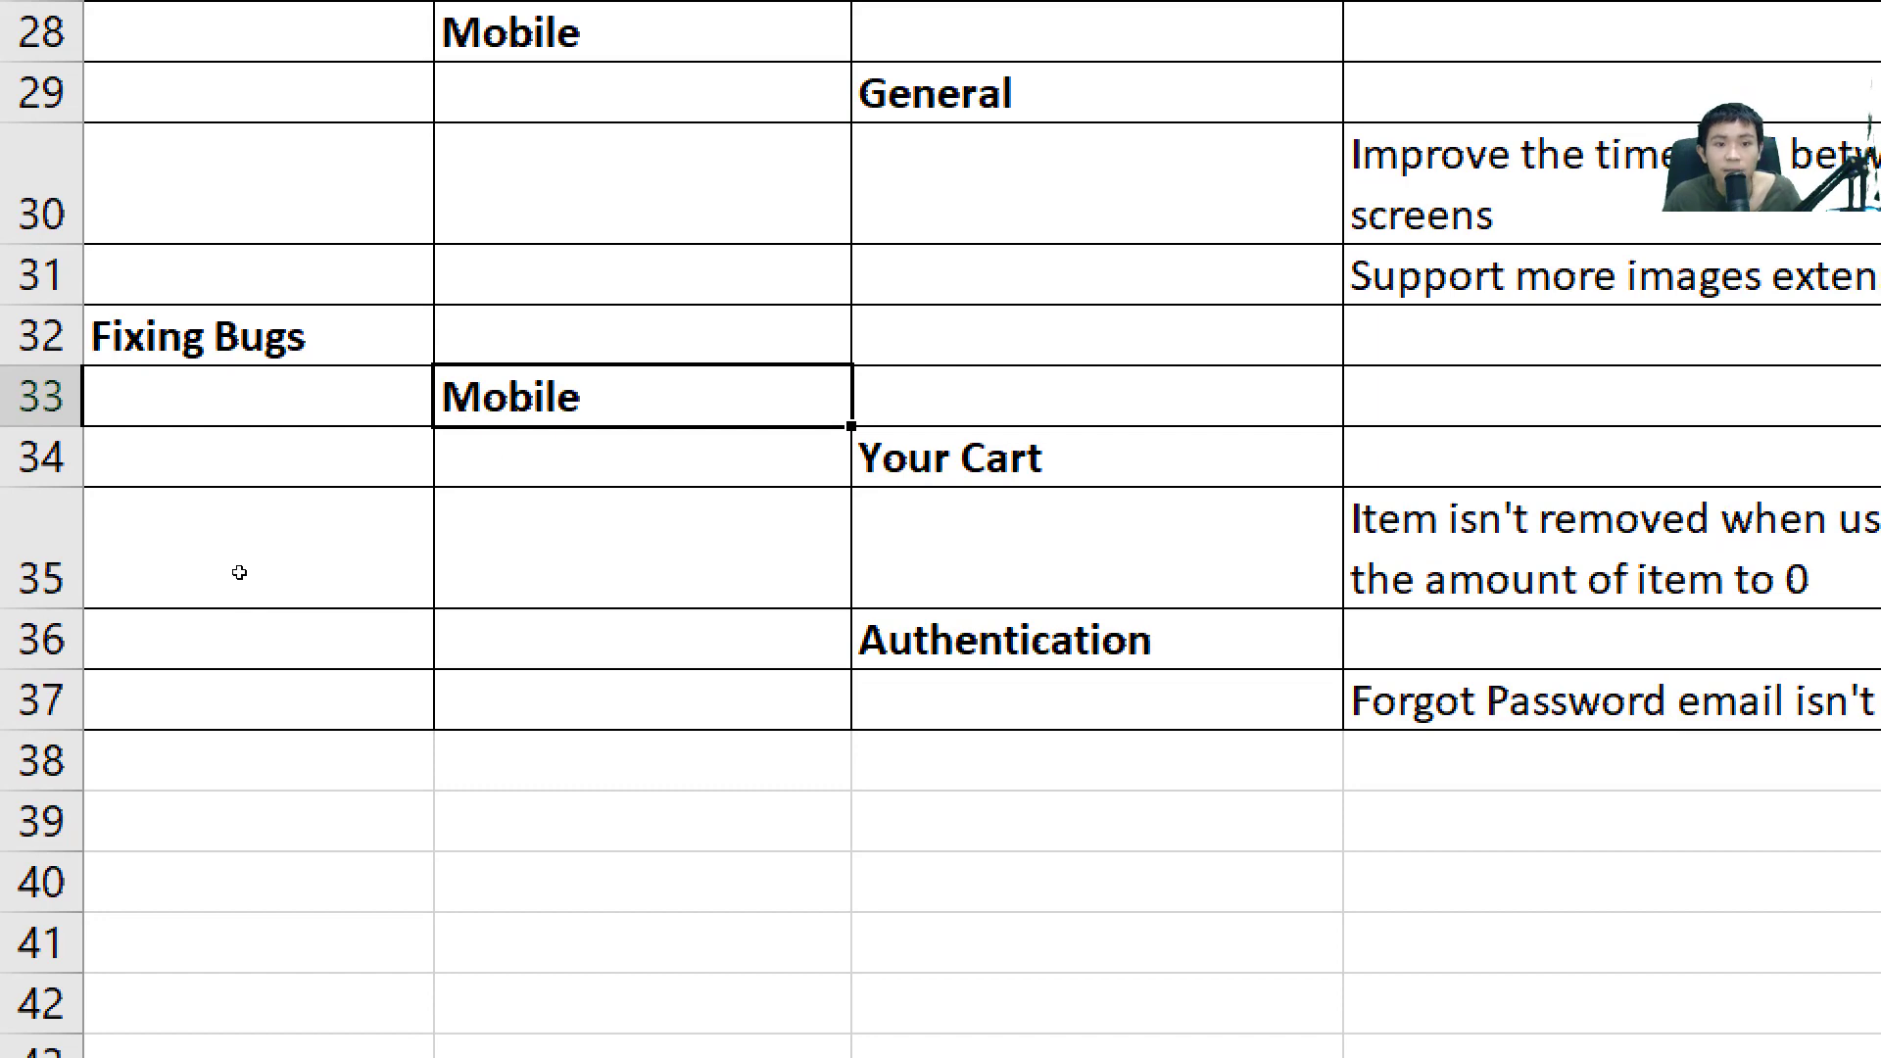
left_click(973, 450)
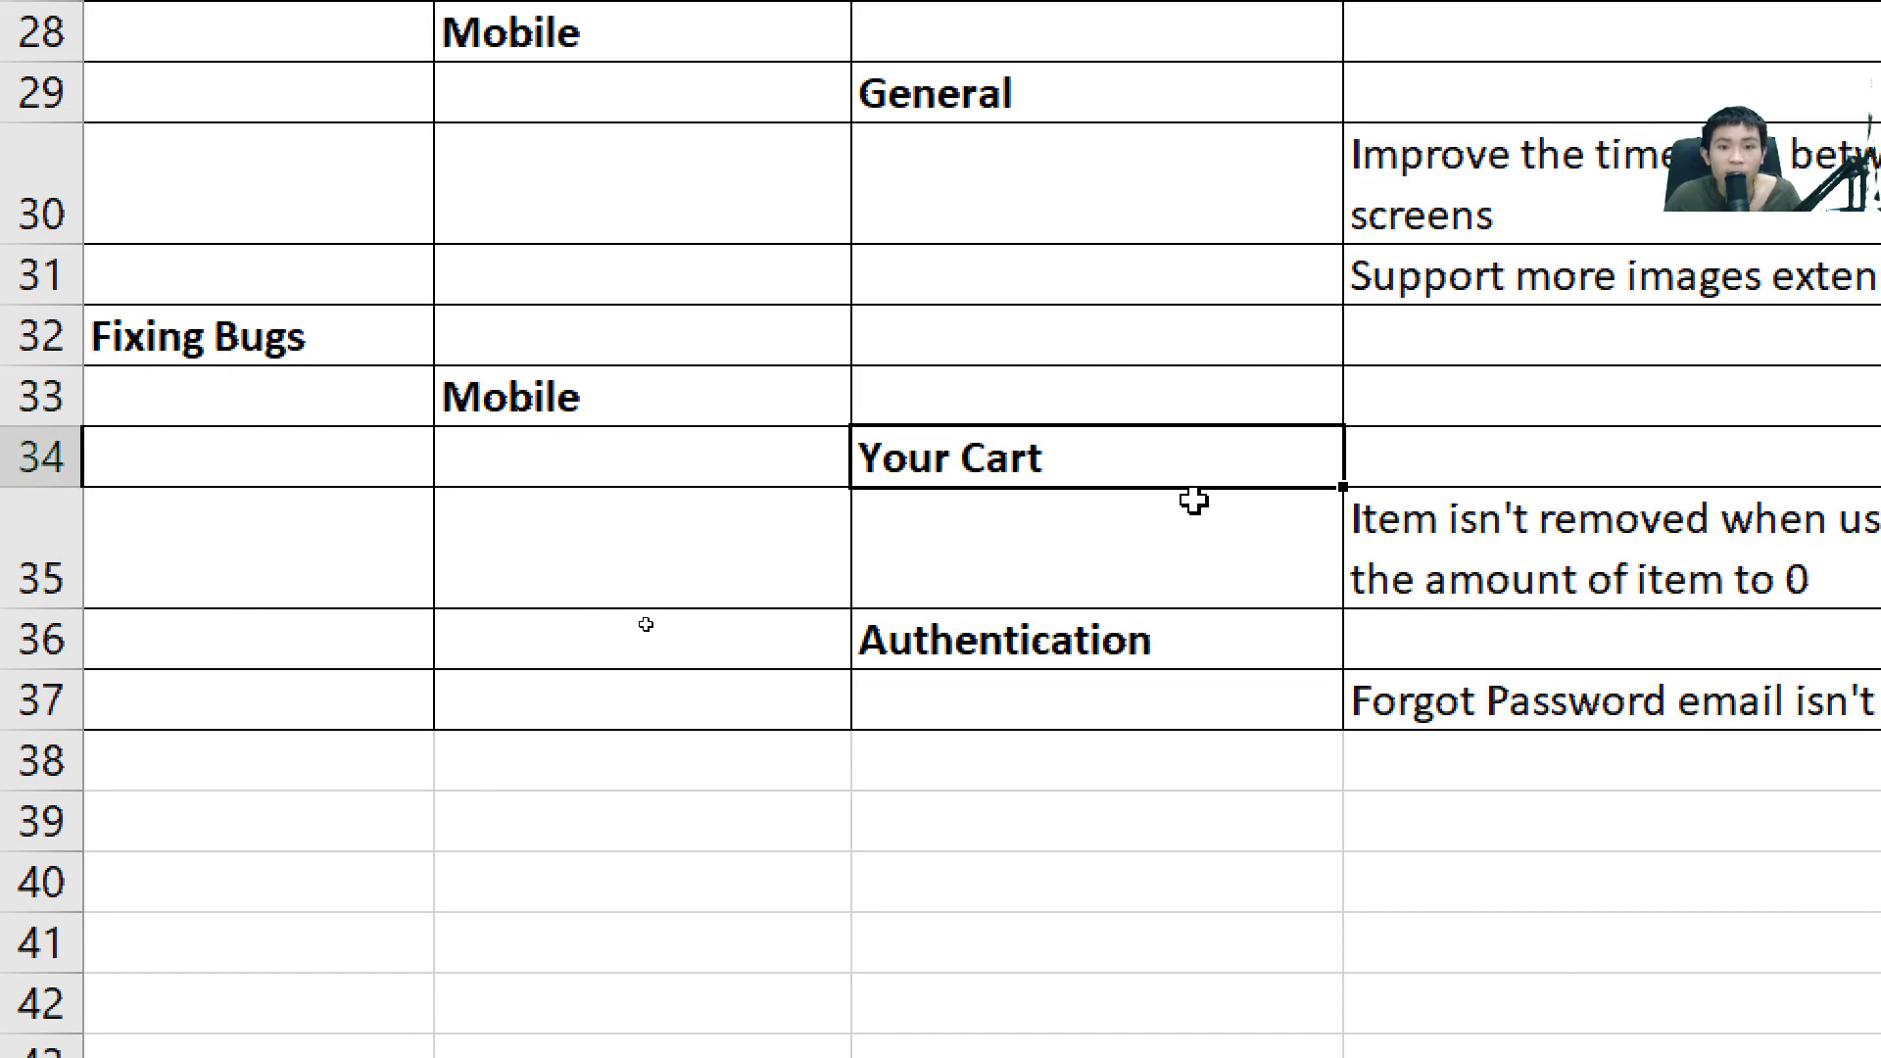
left_click(1290, 508)
scroll(1291, 508, "right", 3)
scroll(1291, 508, "left", 3)
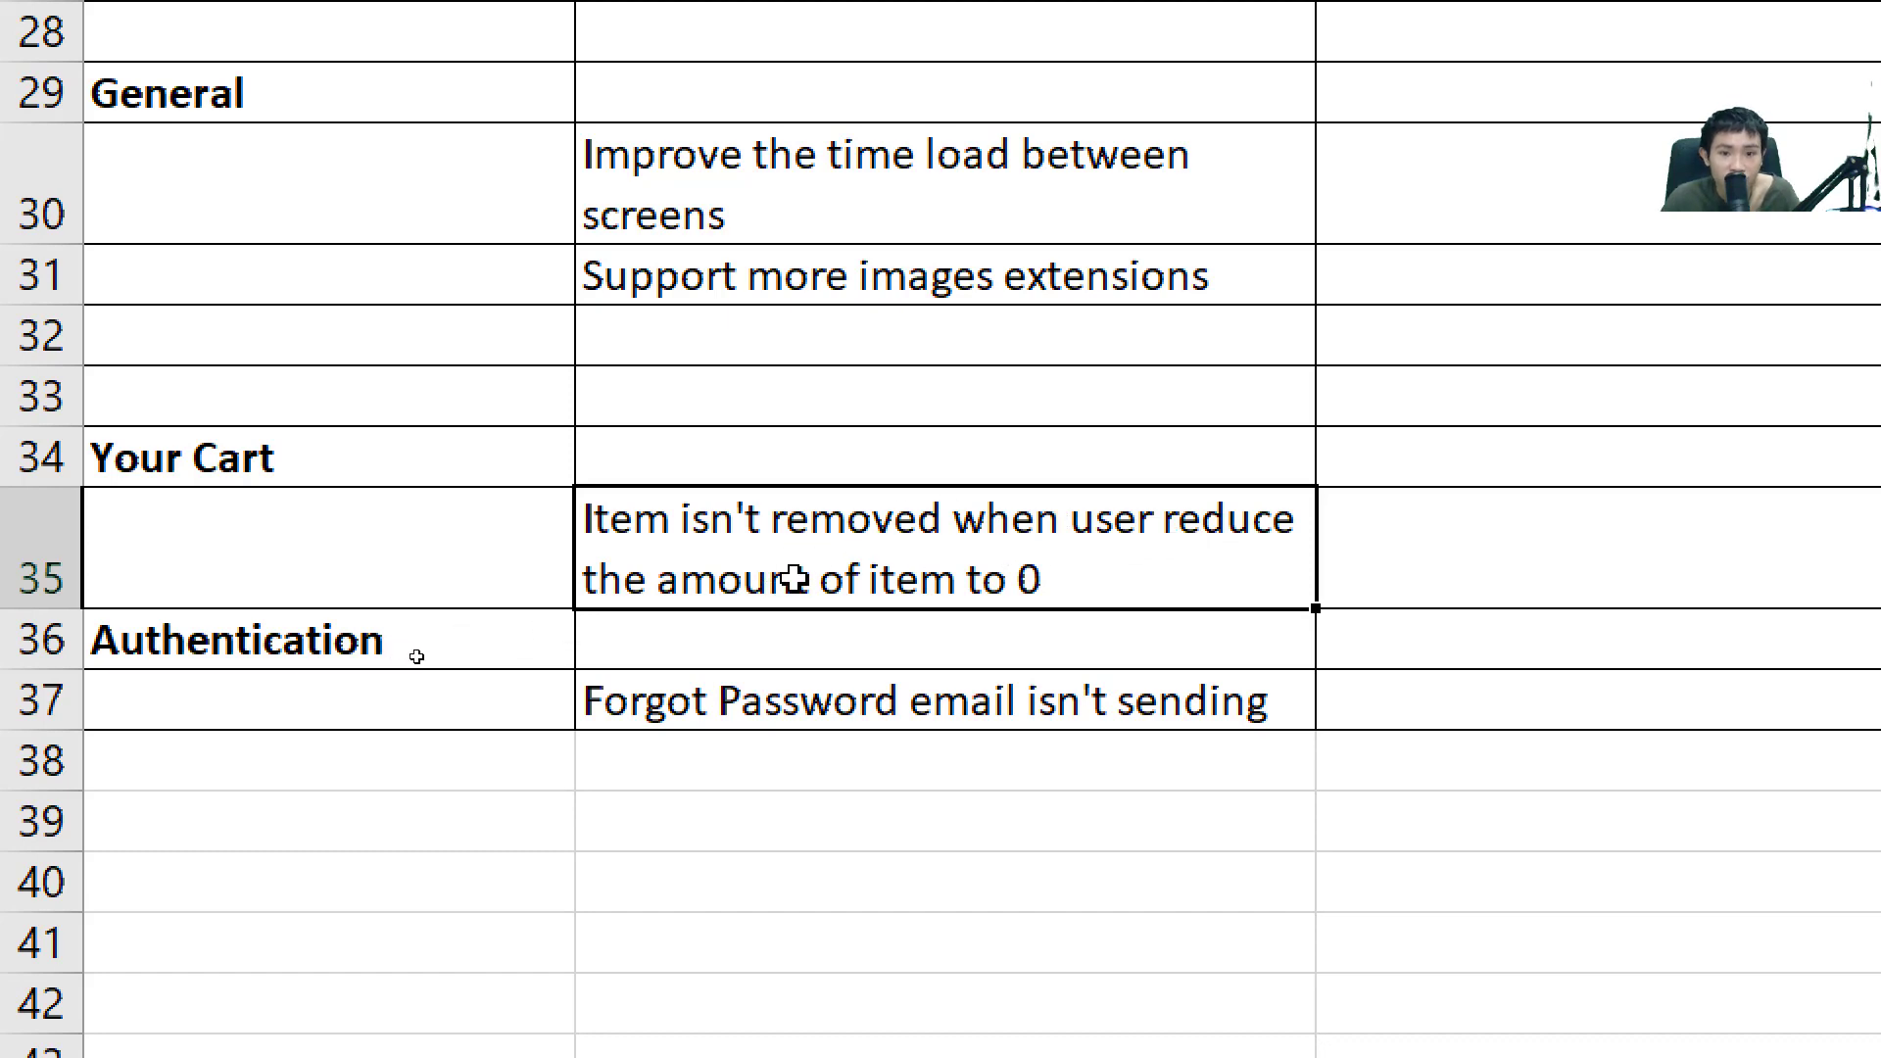
key("alt")
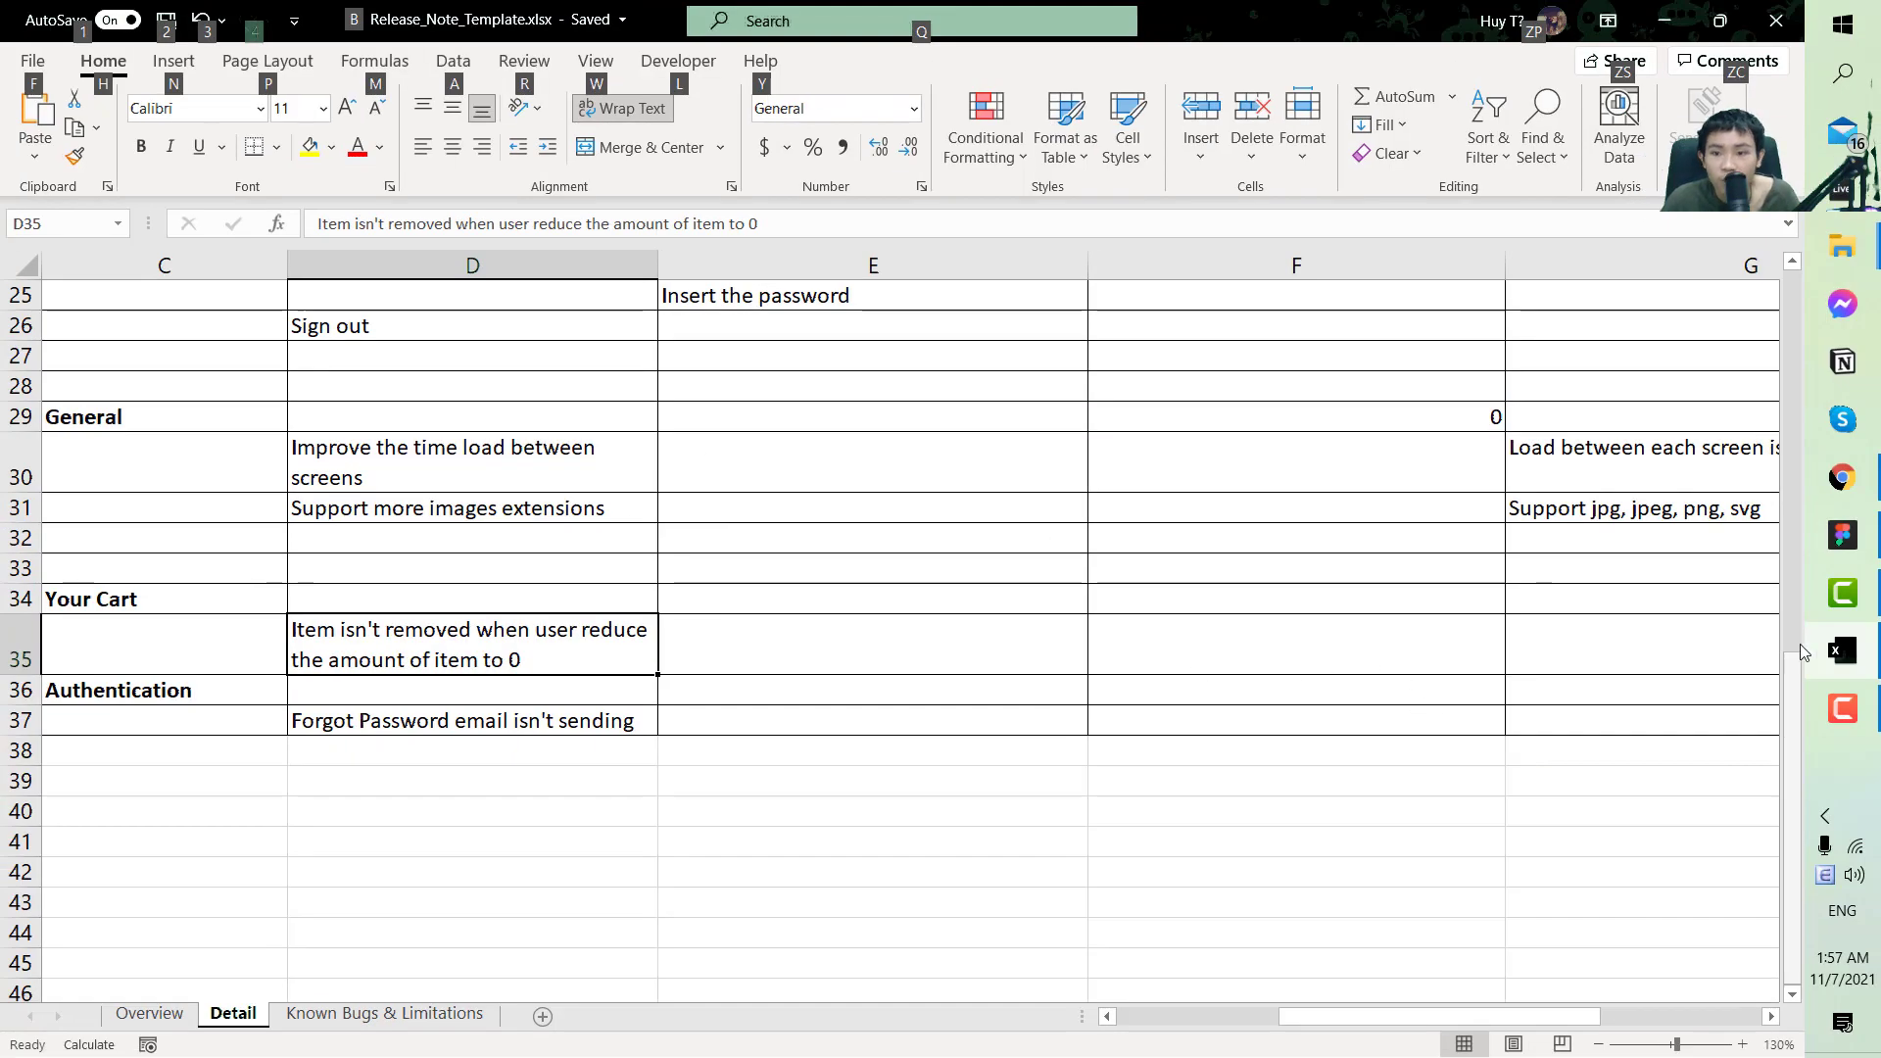
left_click(1842, 534)
scroll(784, 490, "up", 10)
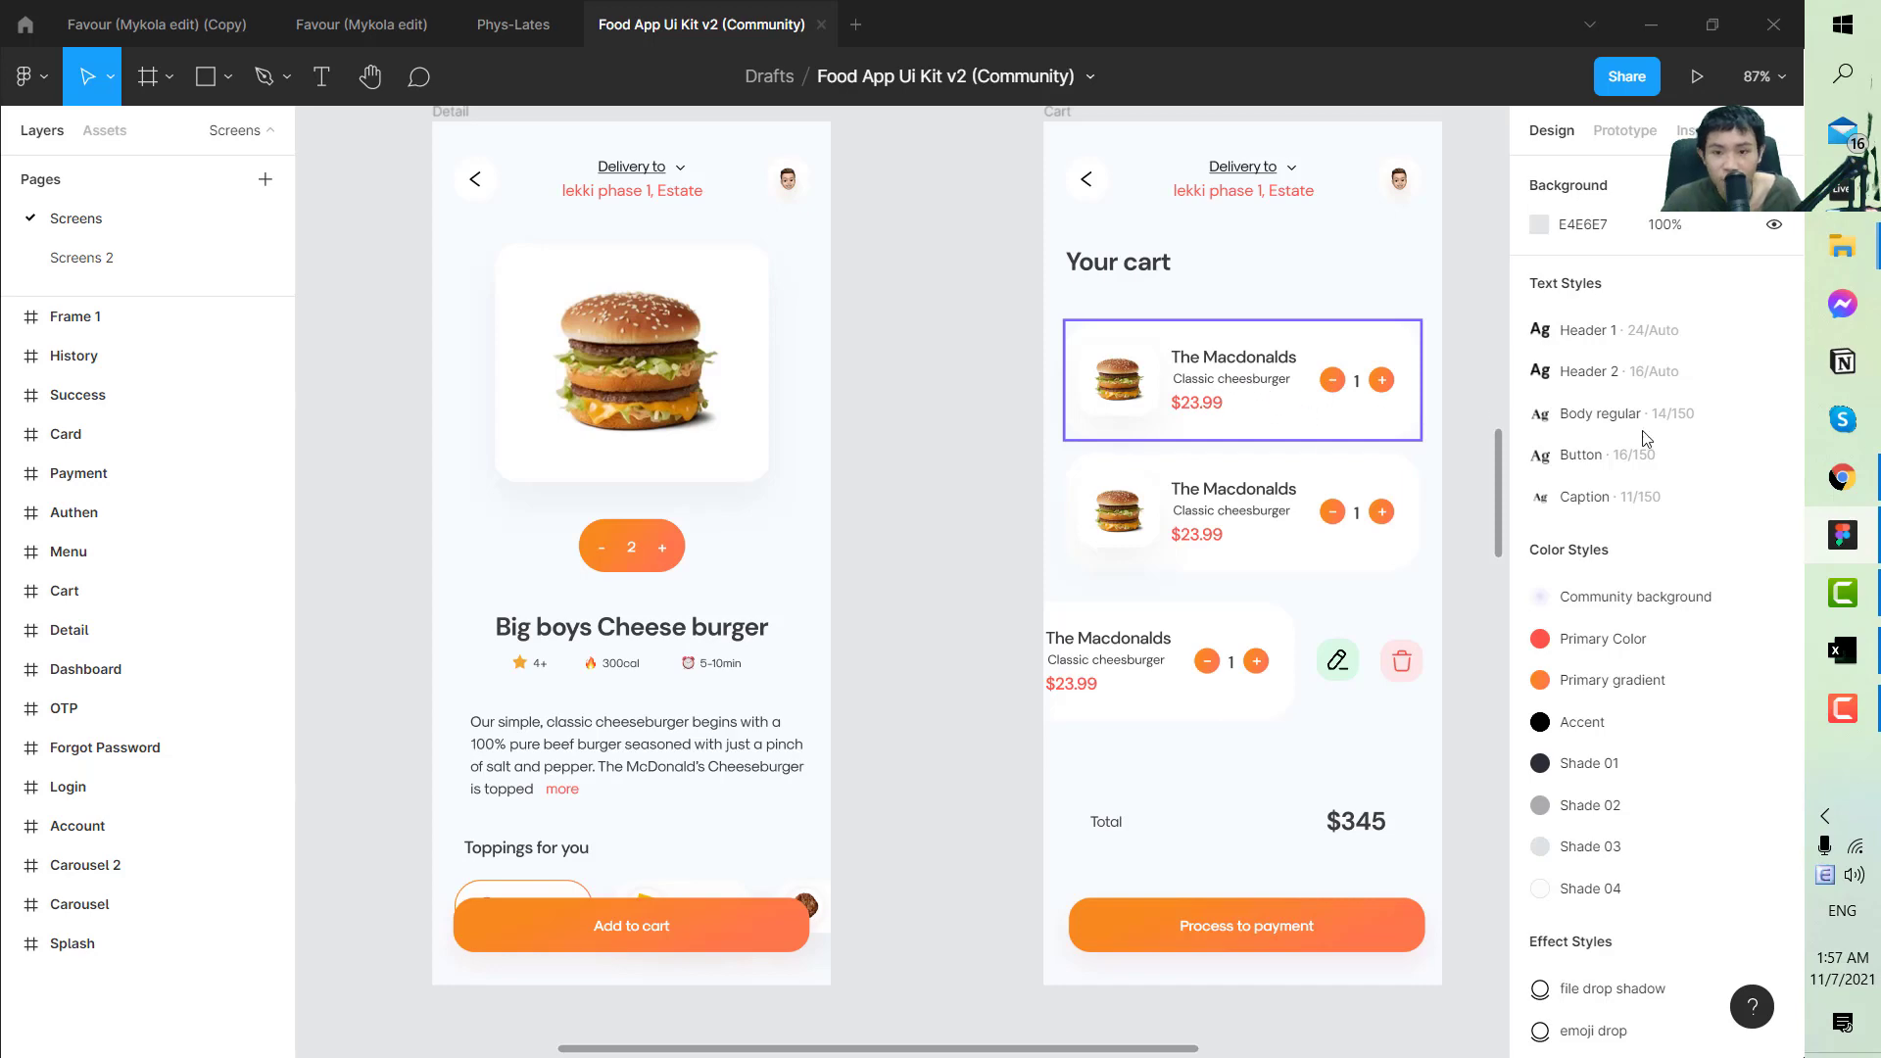
left_click(1842, 650)
left_click(184, 680)
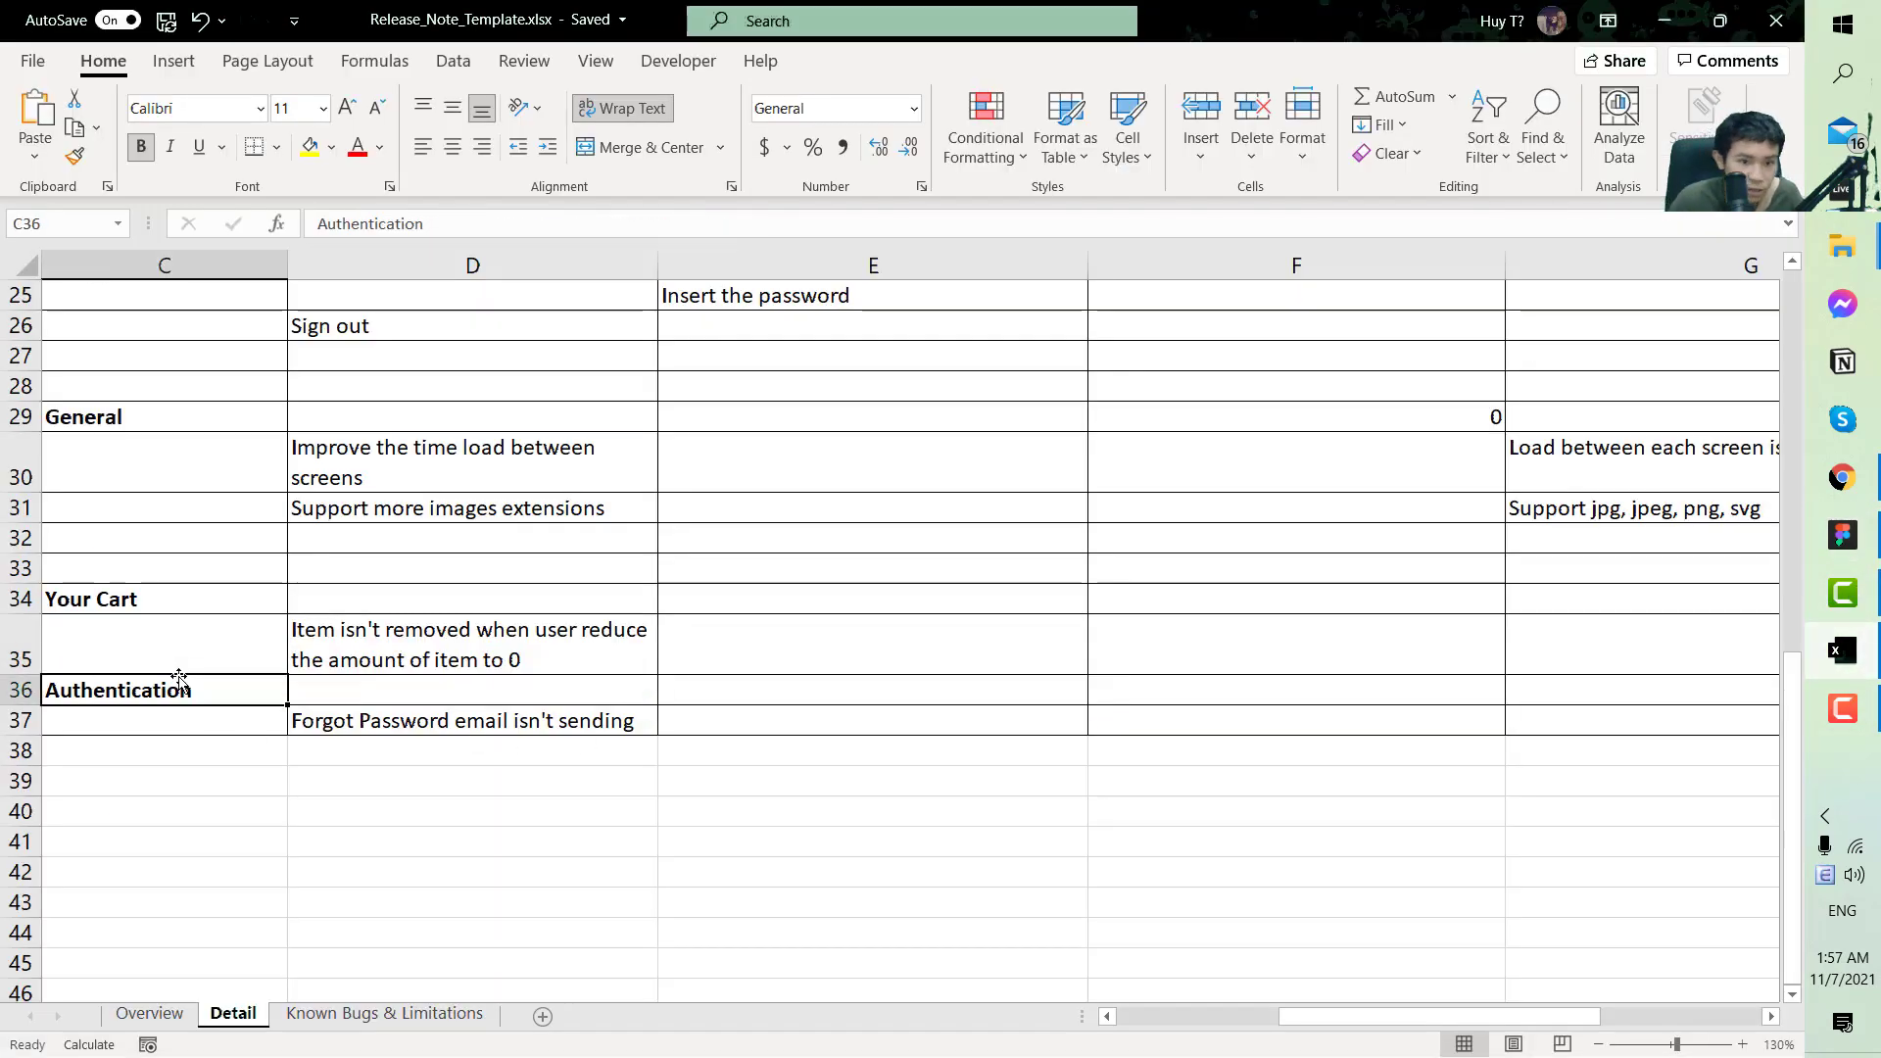
scroll(180, 678, "left", 1)
key("Down")
key("Right")
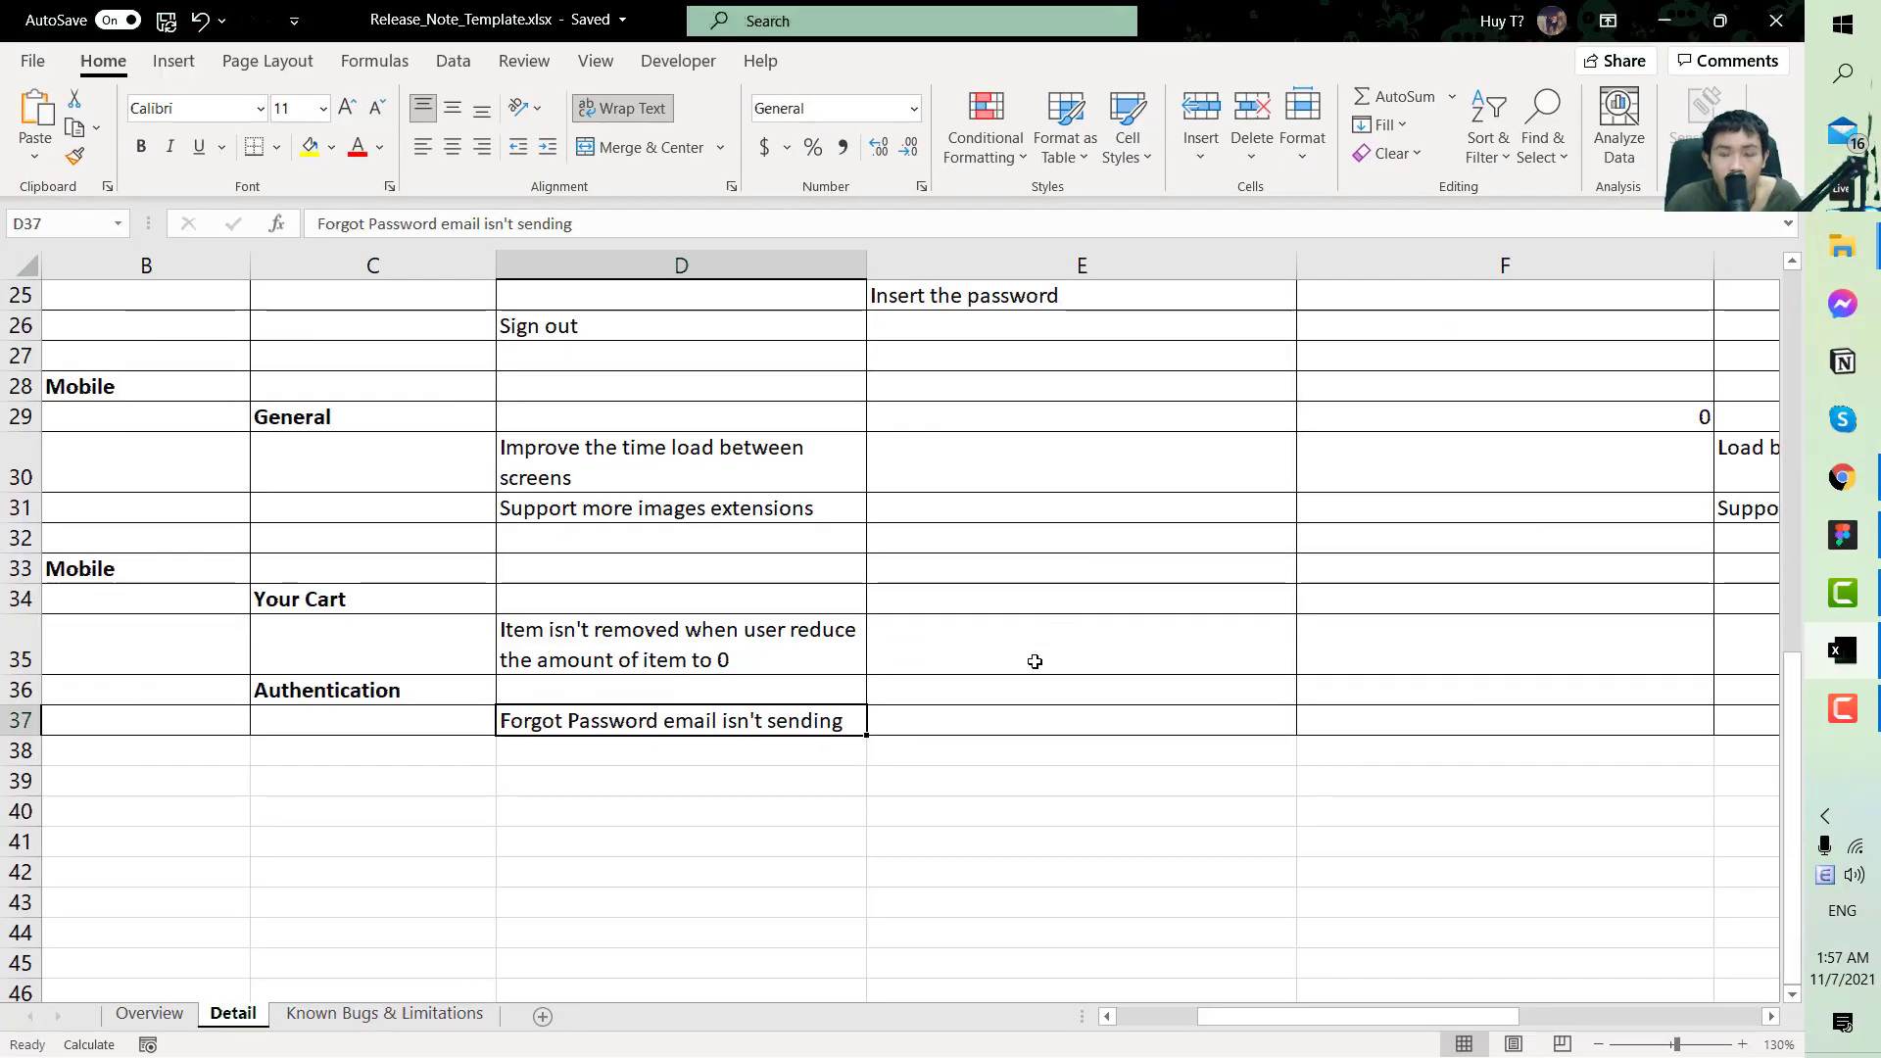
scroll(1034, 661, "up", 8)
scroll(420, 702, "down", 7)
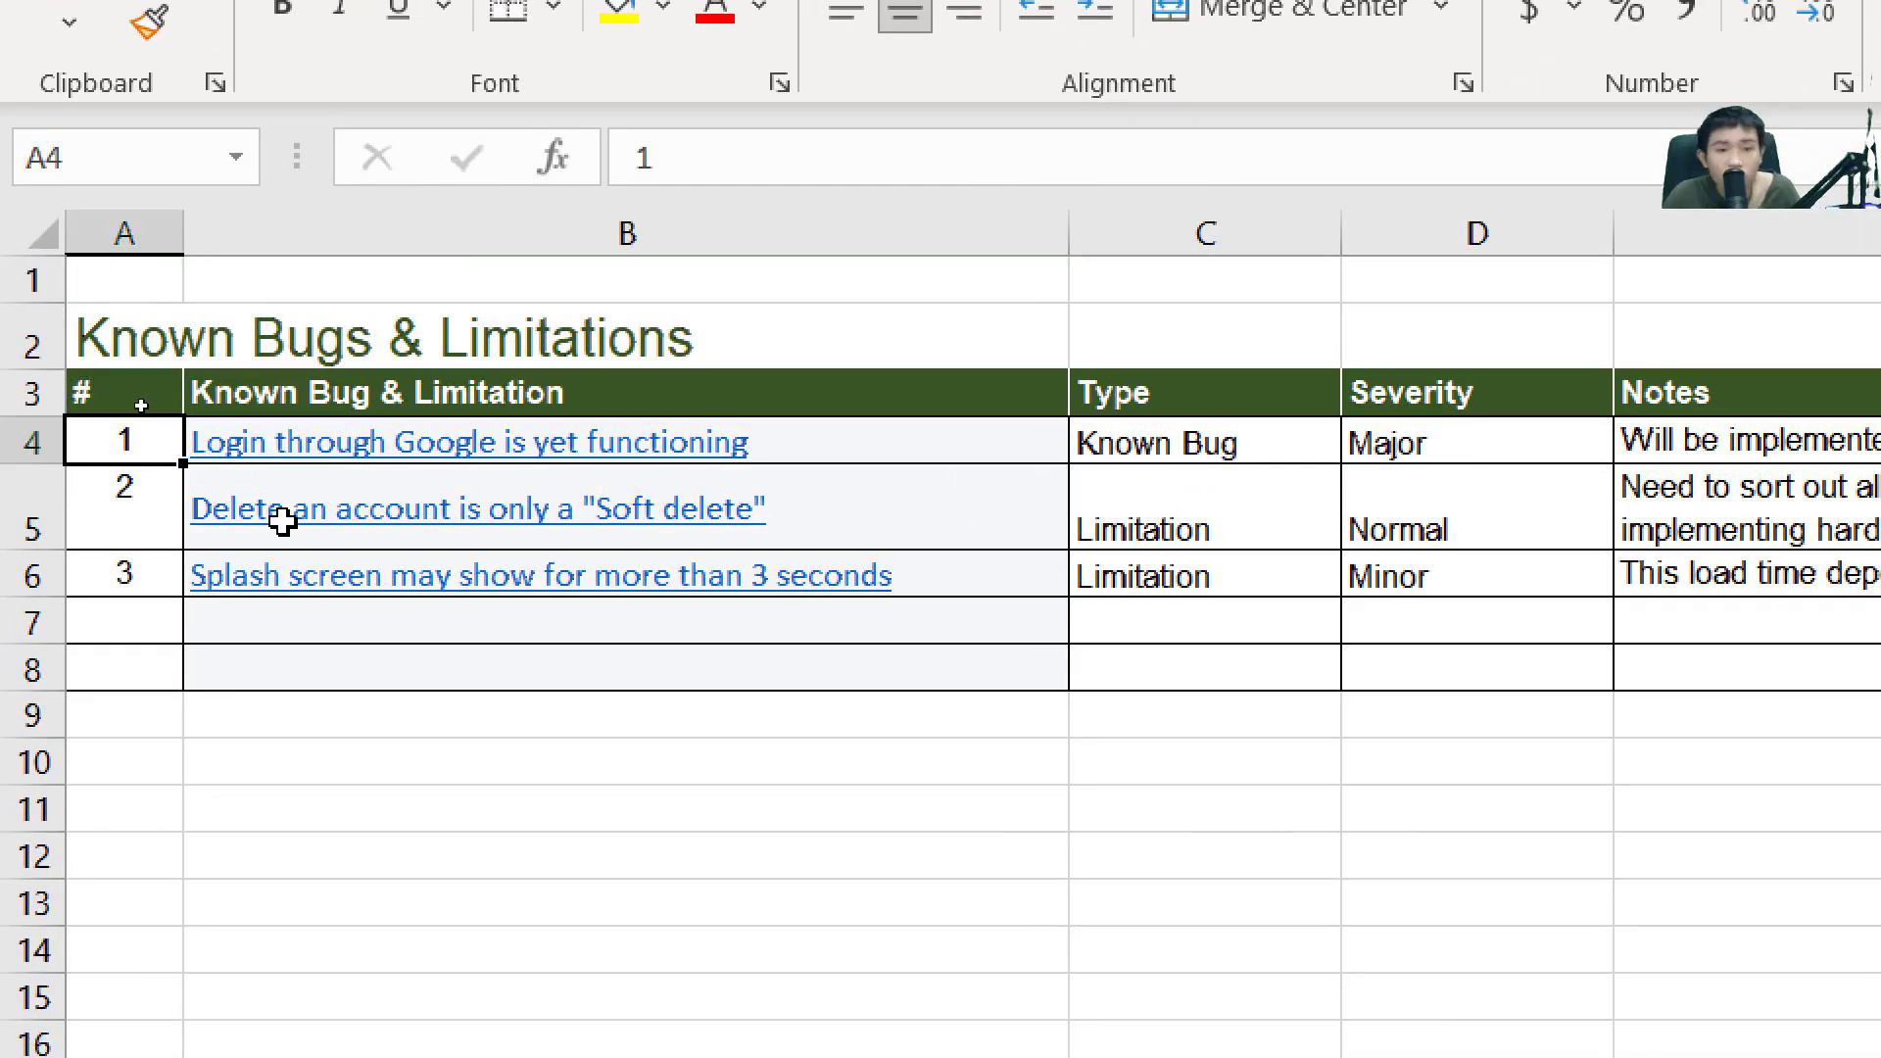
key("Right")
key("Right")
key("Left")
key("Left")
key("Up")
key("Right")
key("Left")
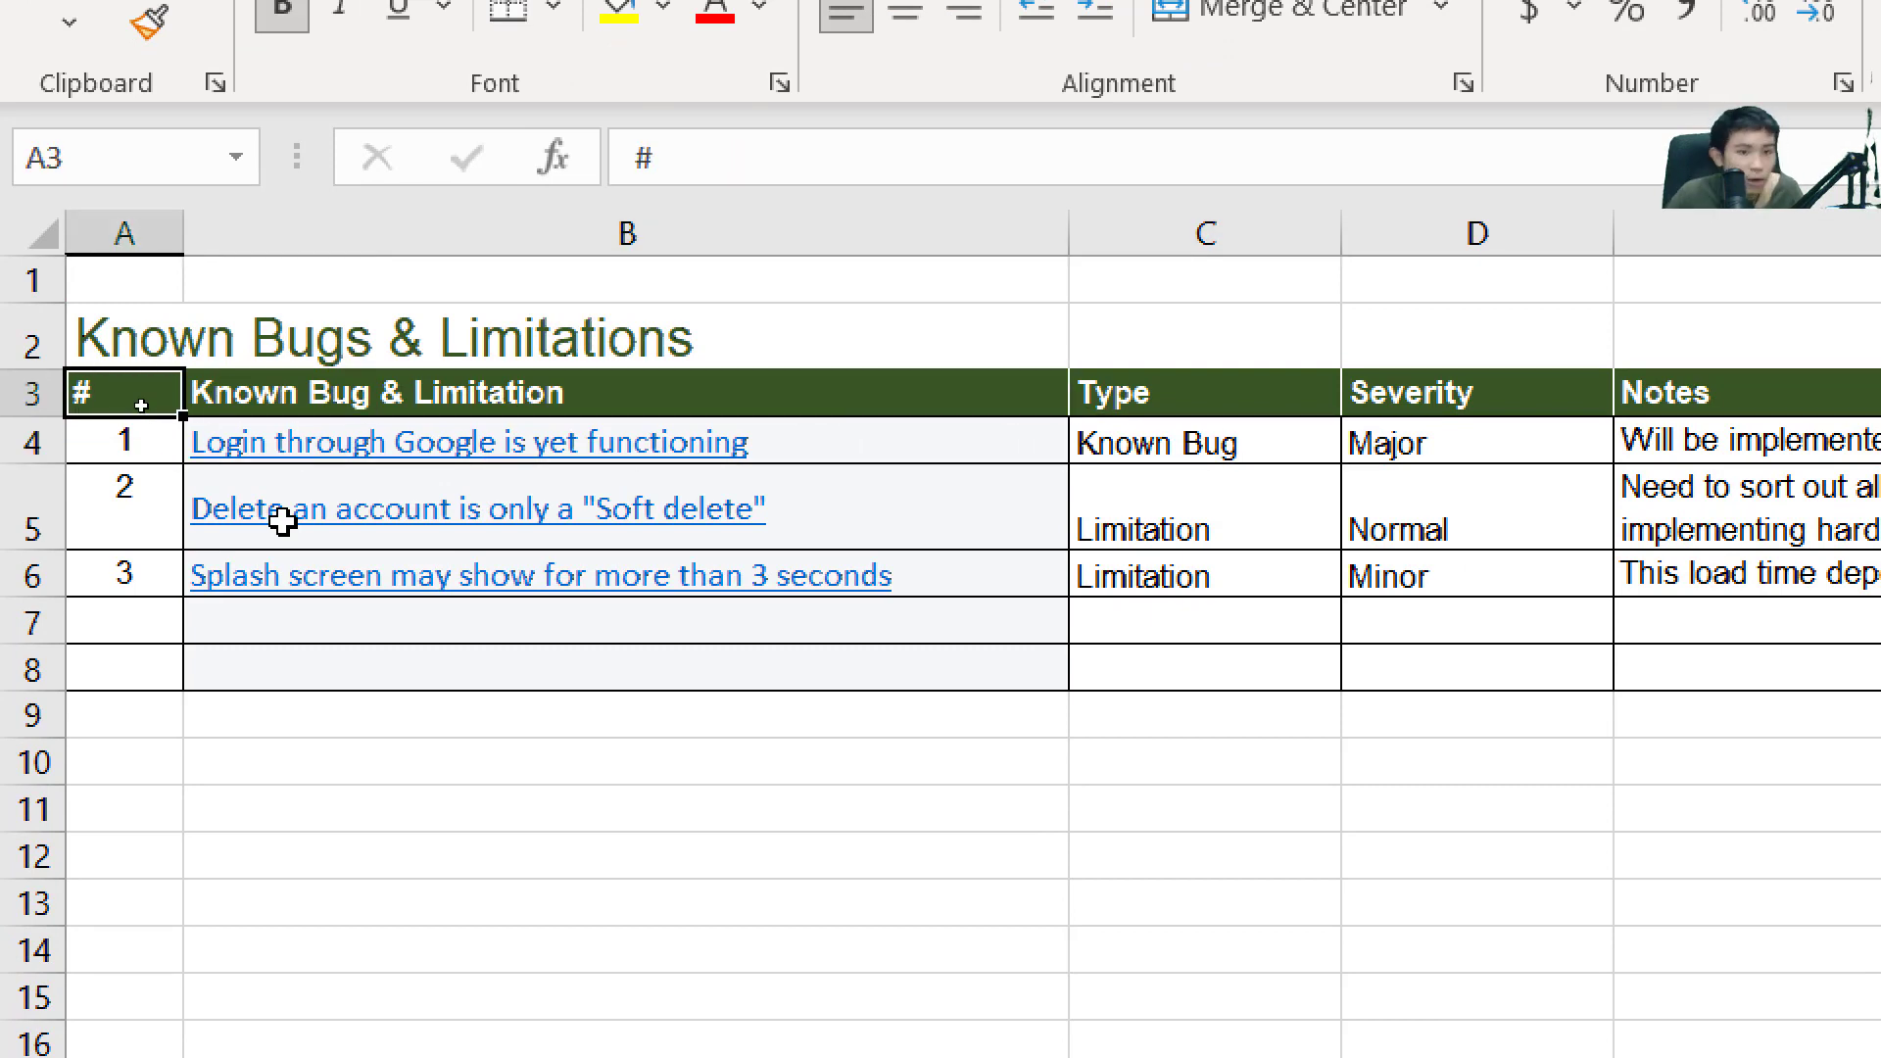
key("Up")
key("Up")
key("Down")
key("Down")
key("Down")
key("Up")
key("Right")
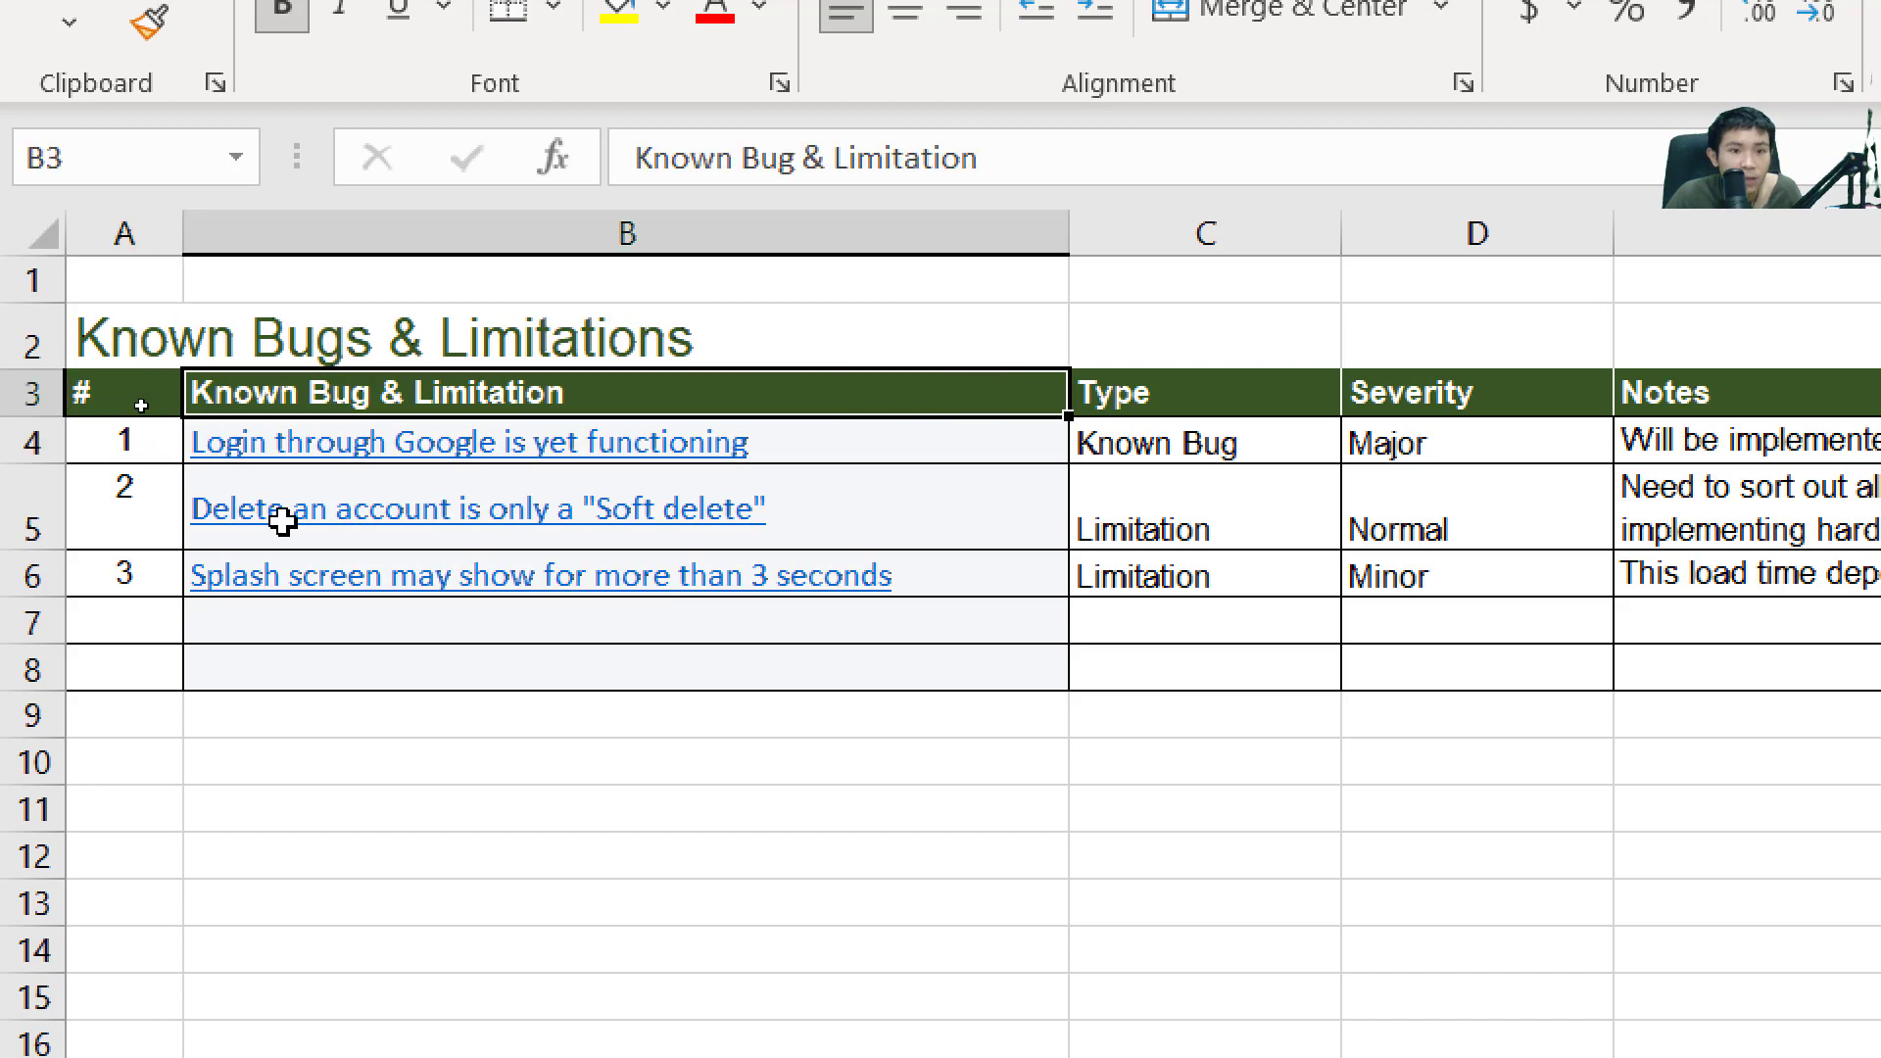
key("Right")
key("Right")
key("Right")
key("Right")
key("Right")
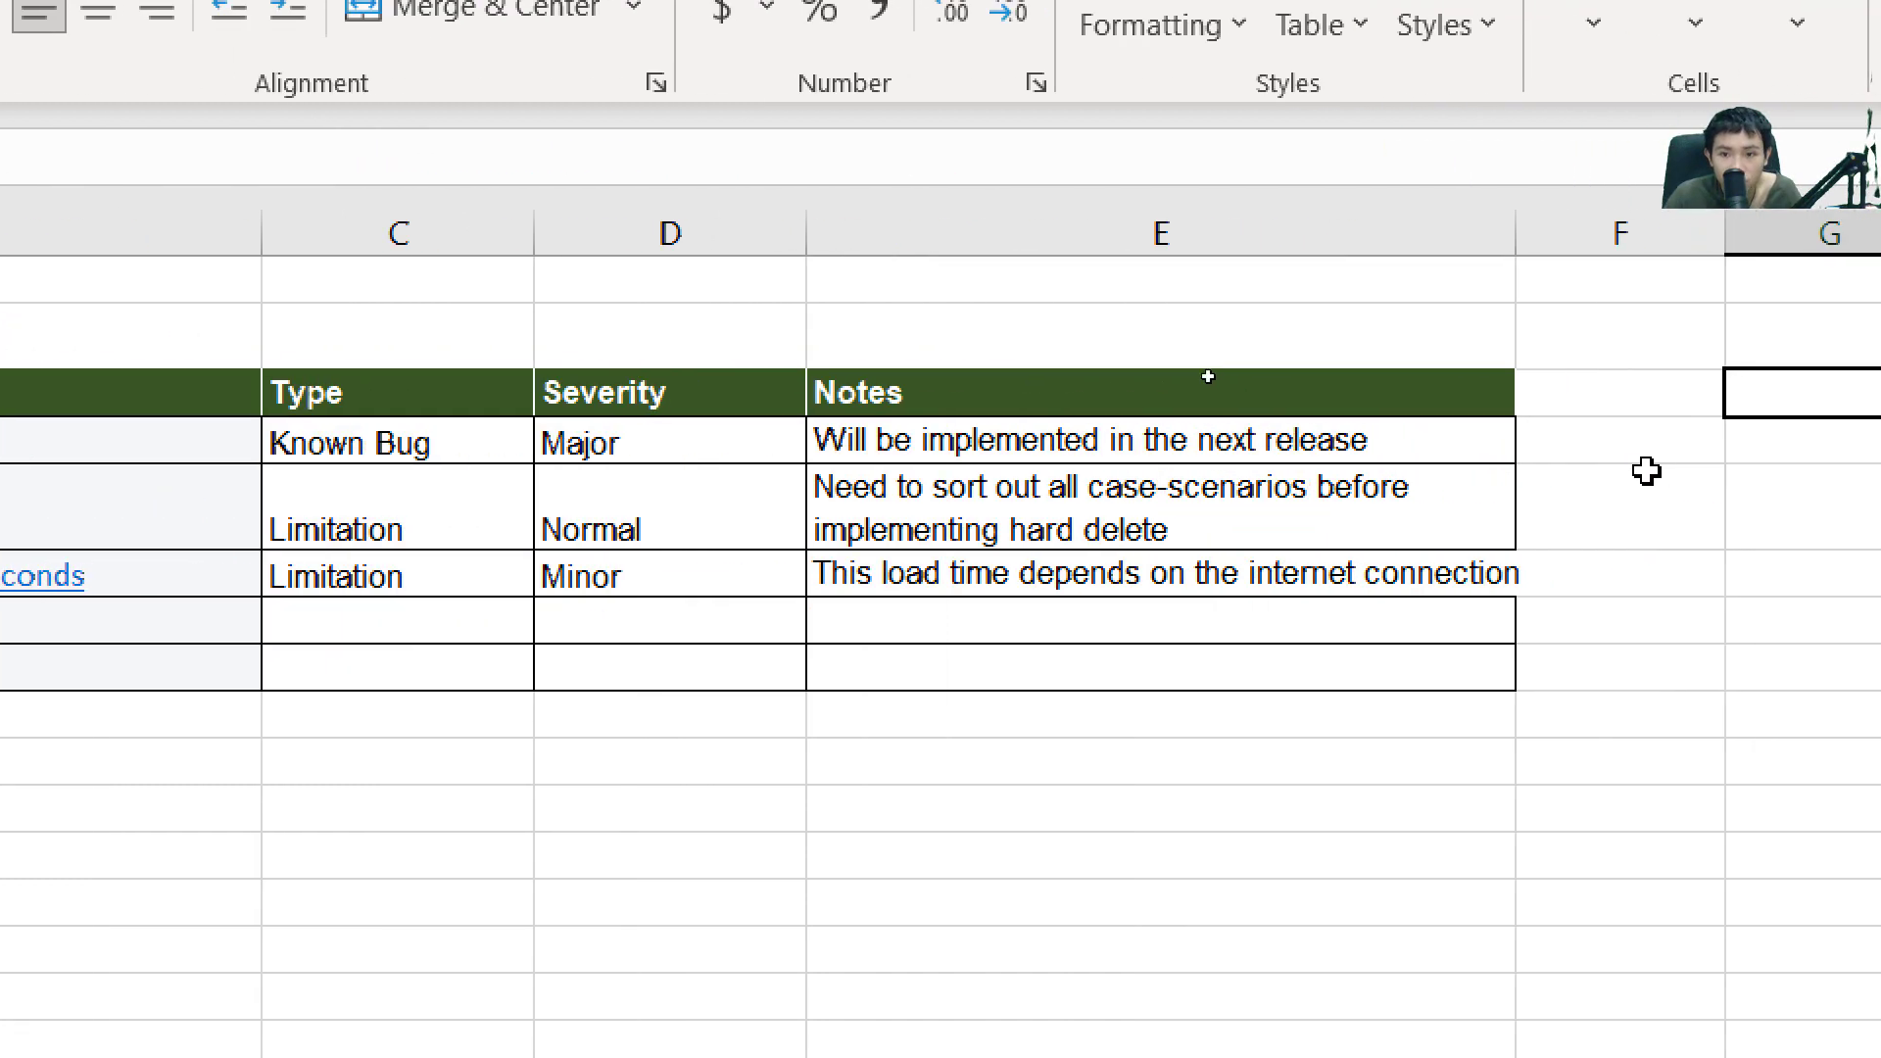
left_click(138, 438)
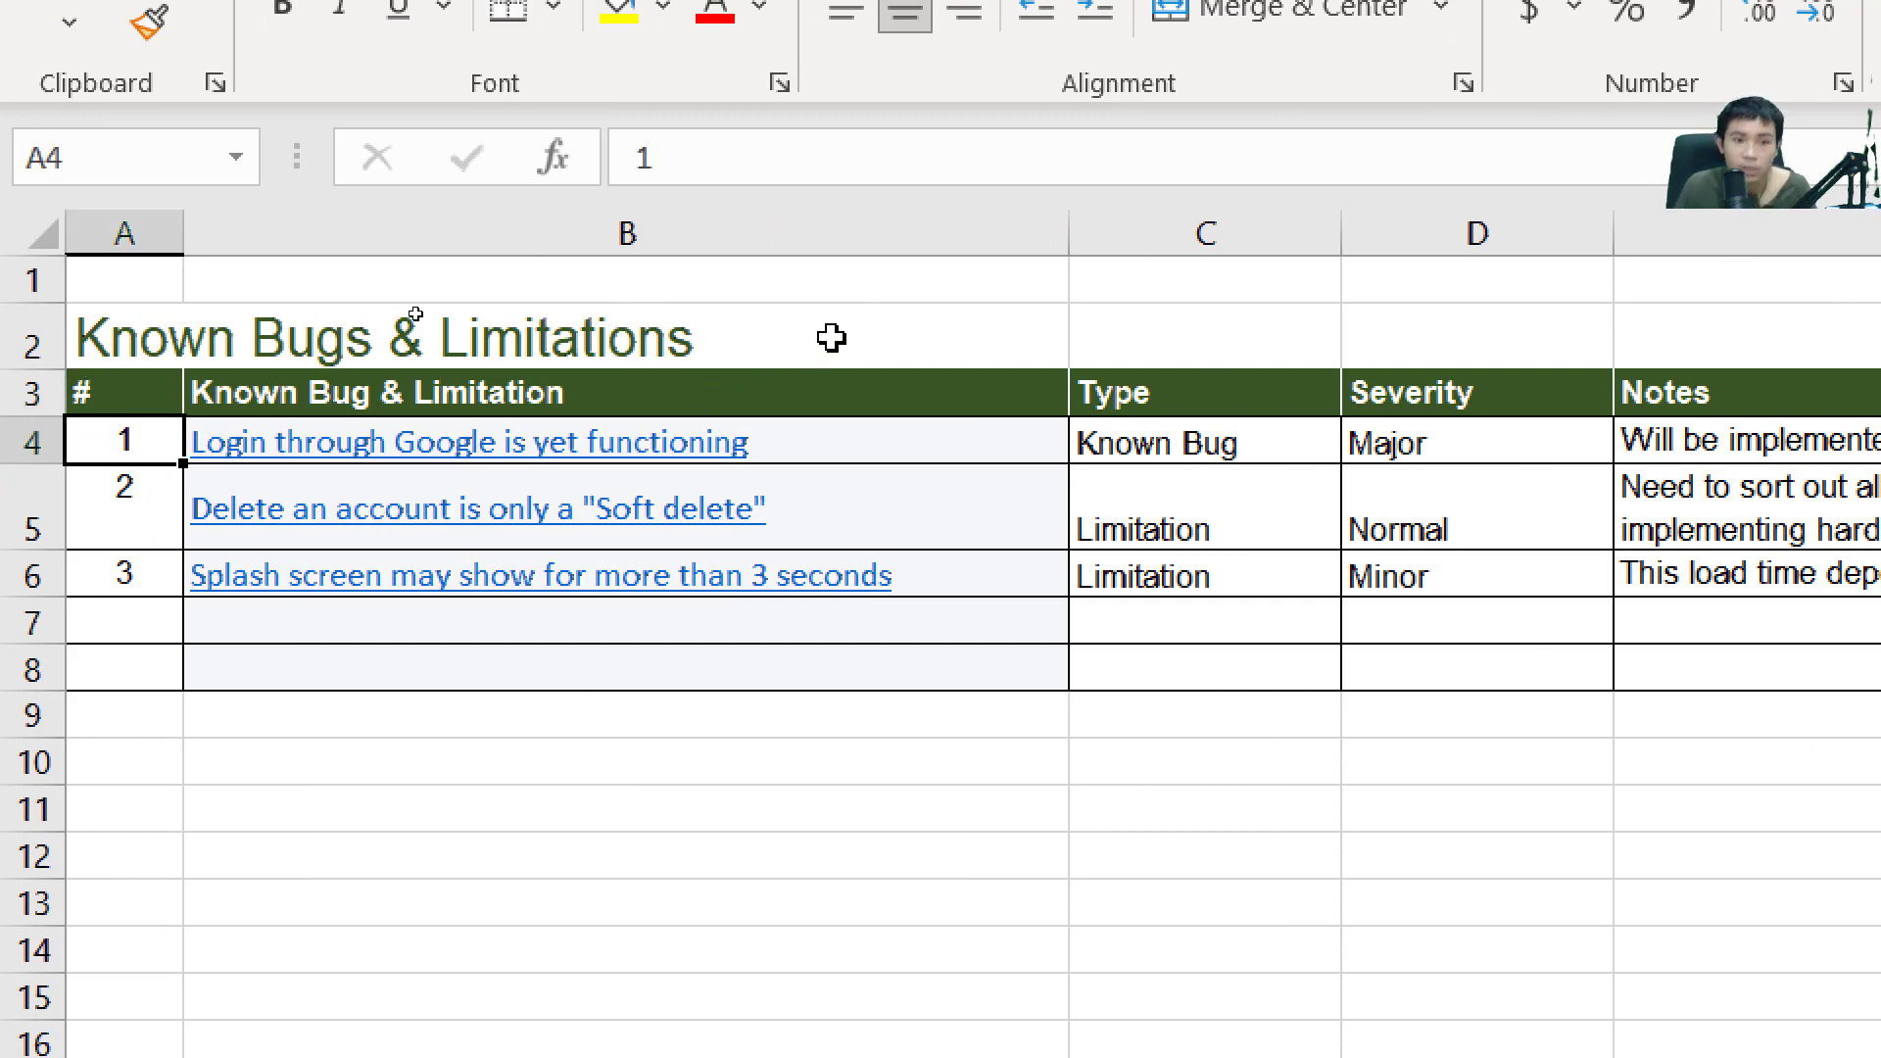
key("Right")
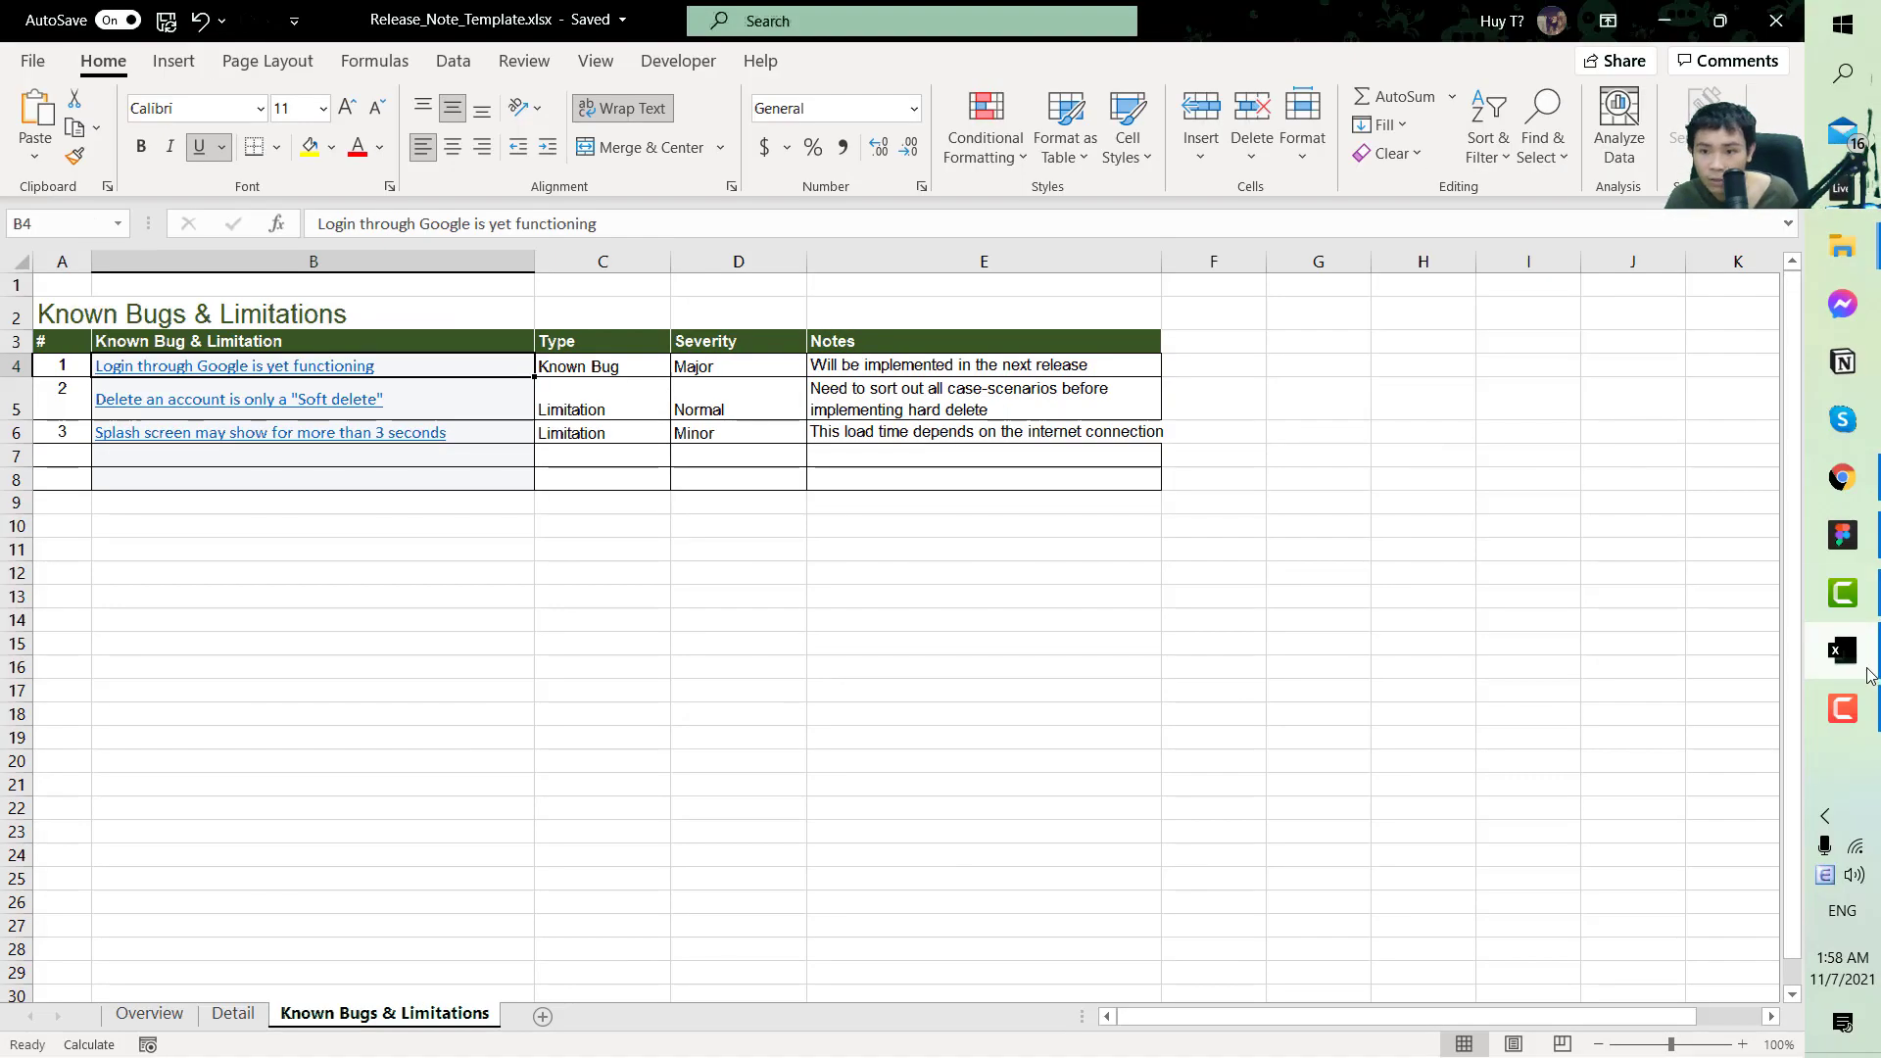
left_click(1843, 534)
scroll(707, 573, "up", 10)
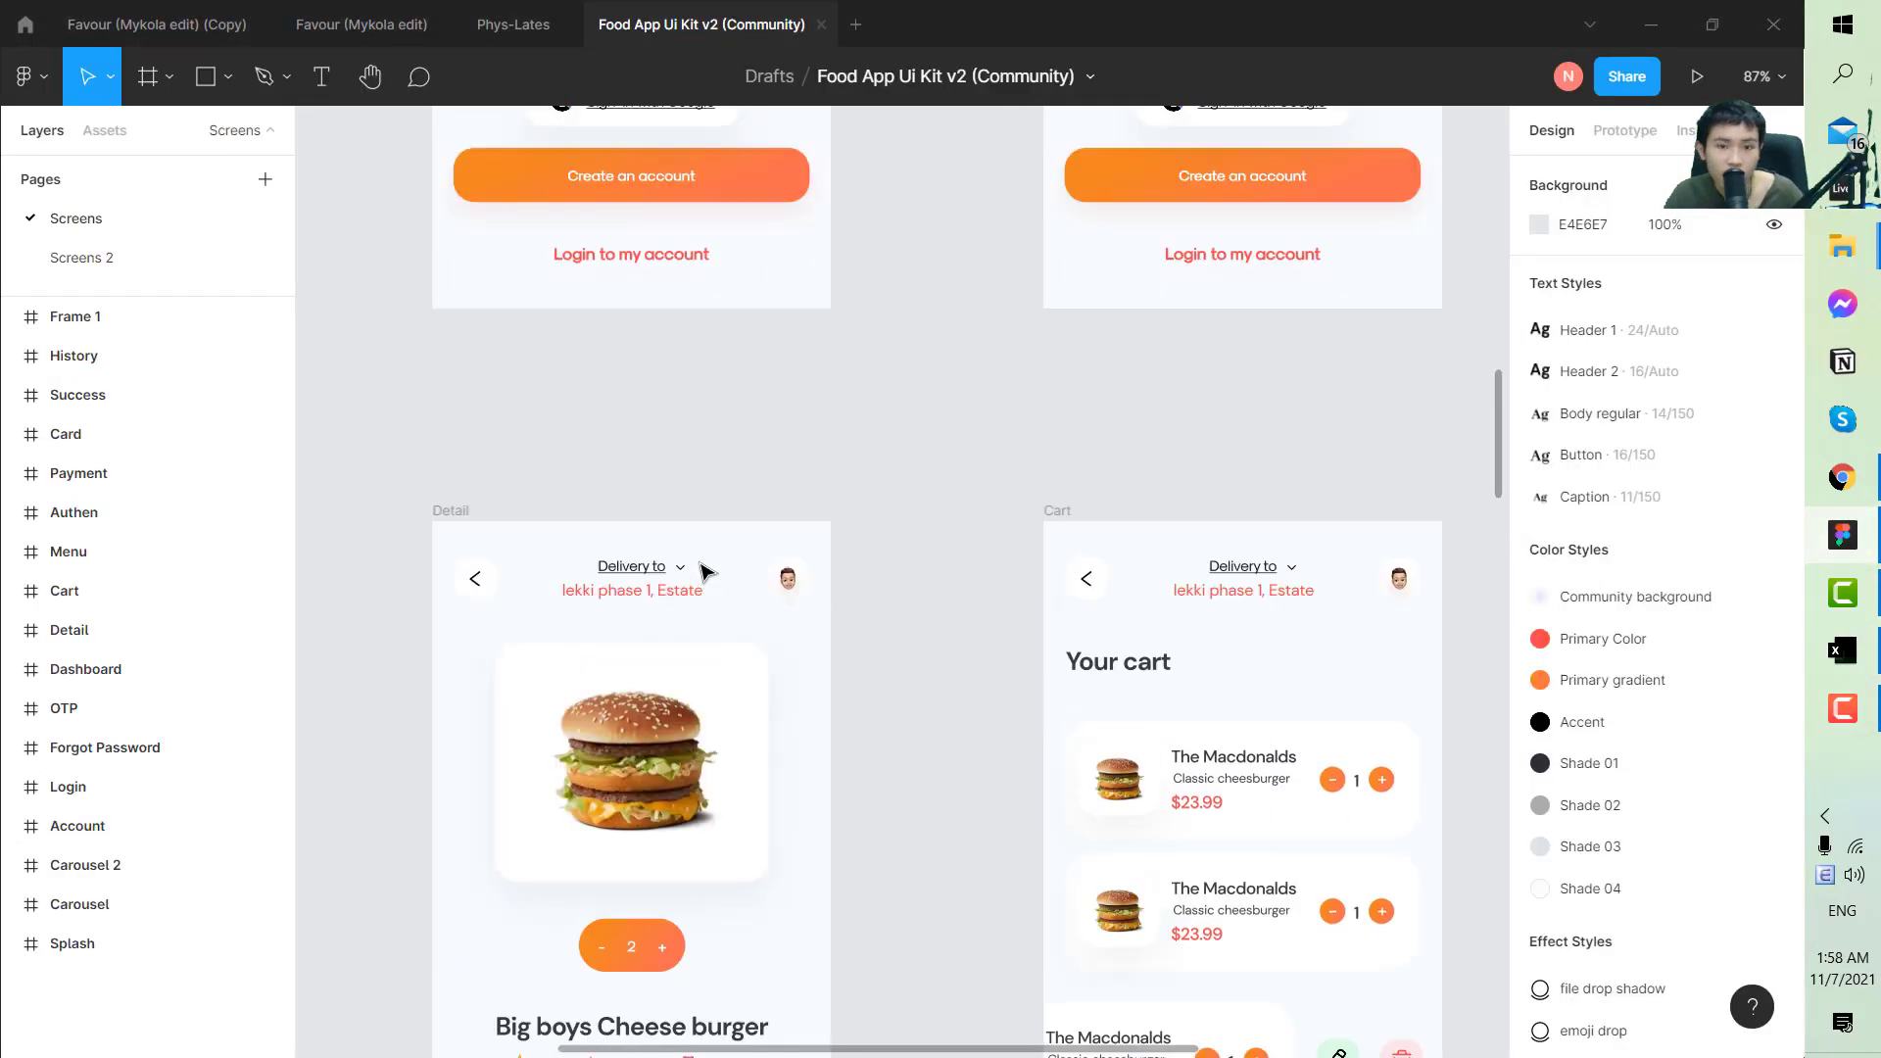
scroll(701, 573, "up", 10)
scroll(676, 627, "down", 13)
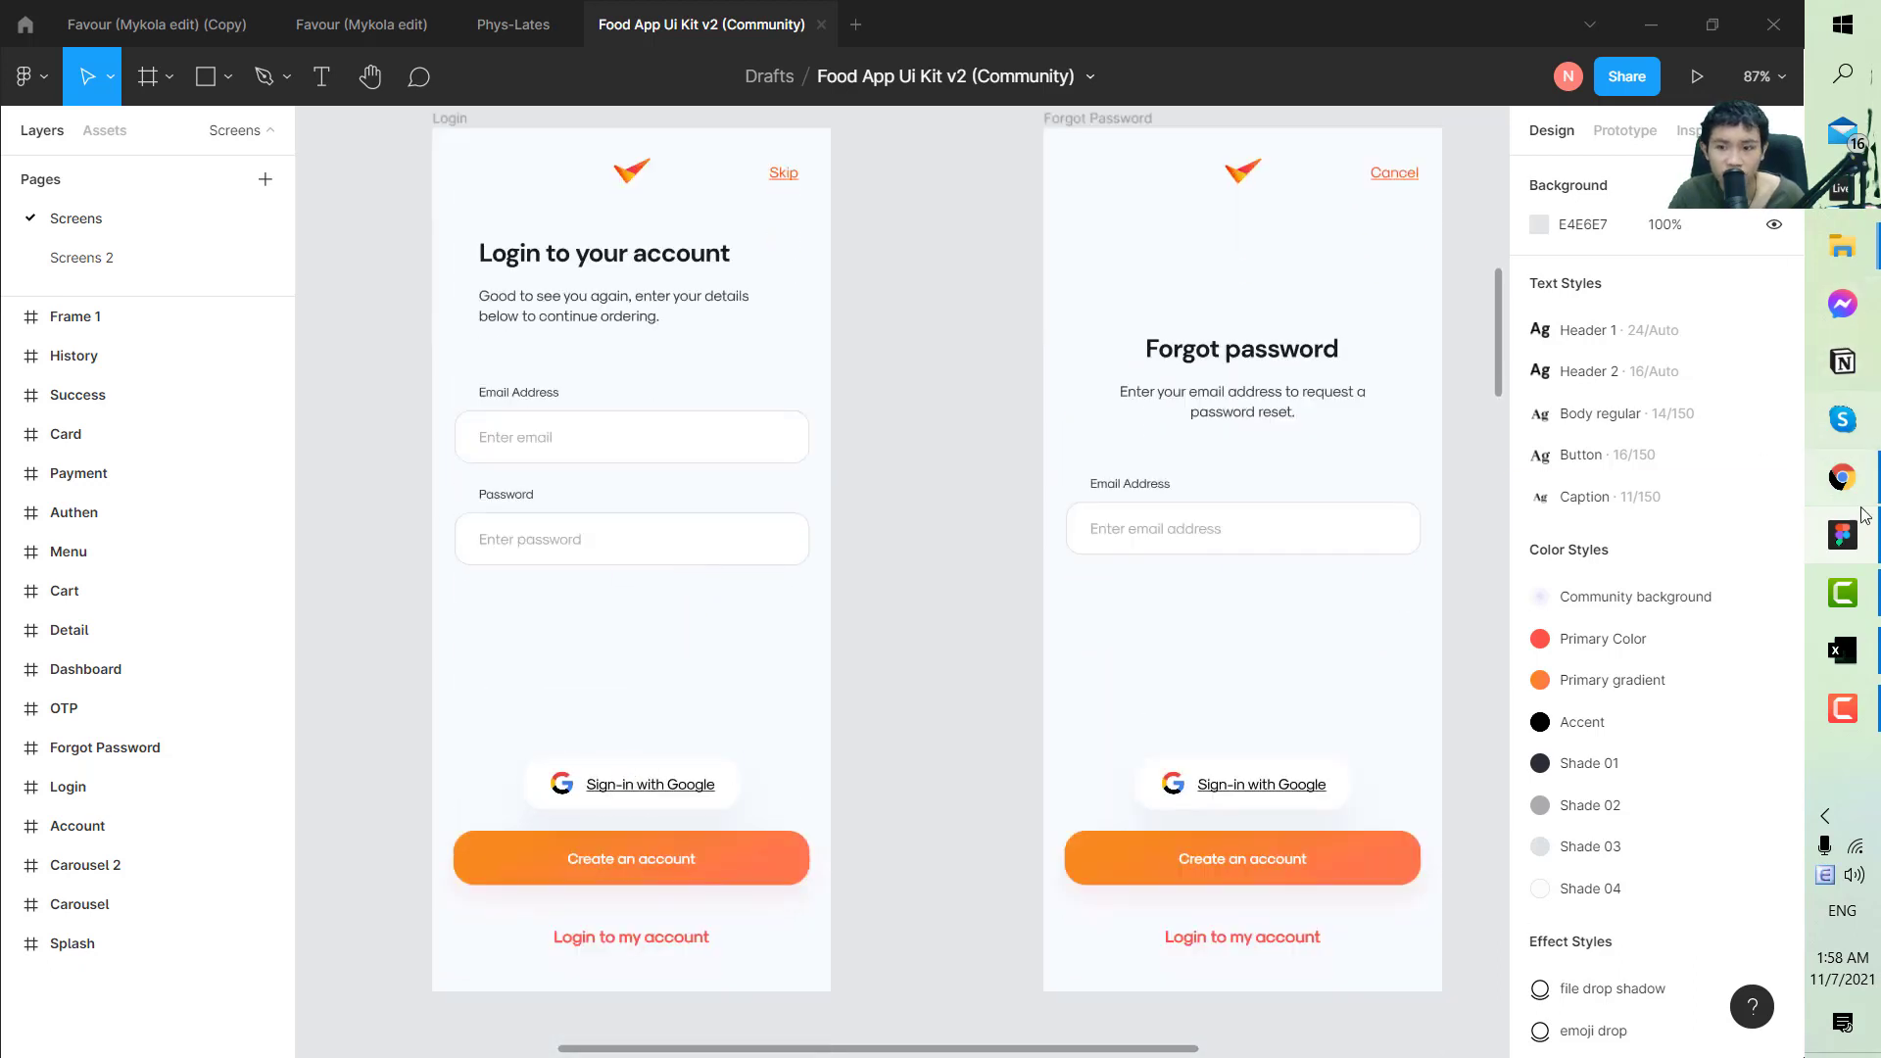
left_click(1843, 649)
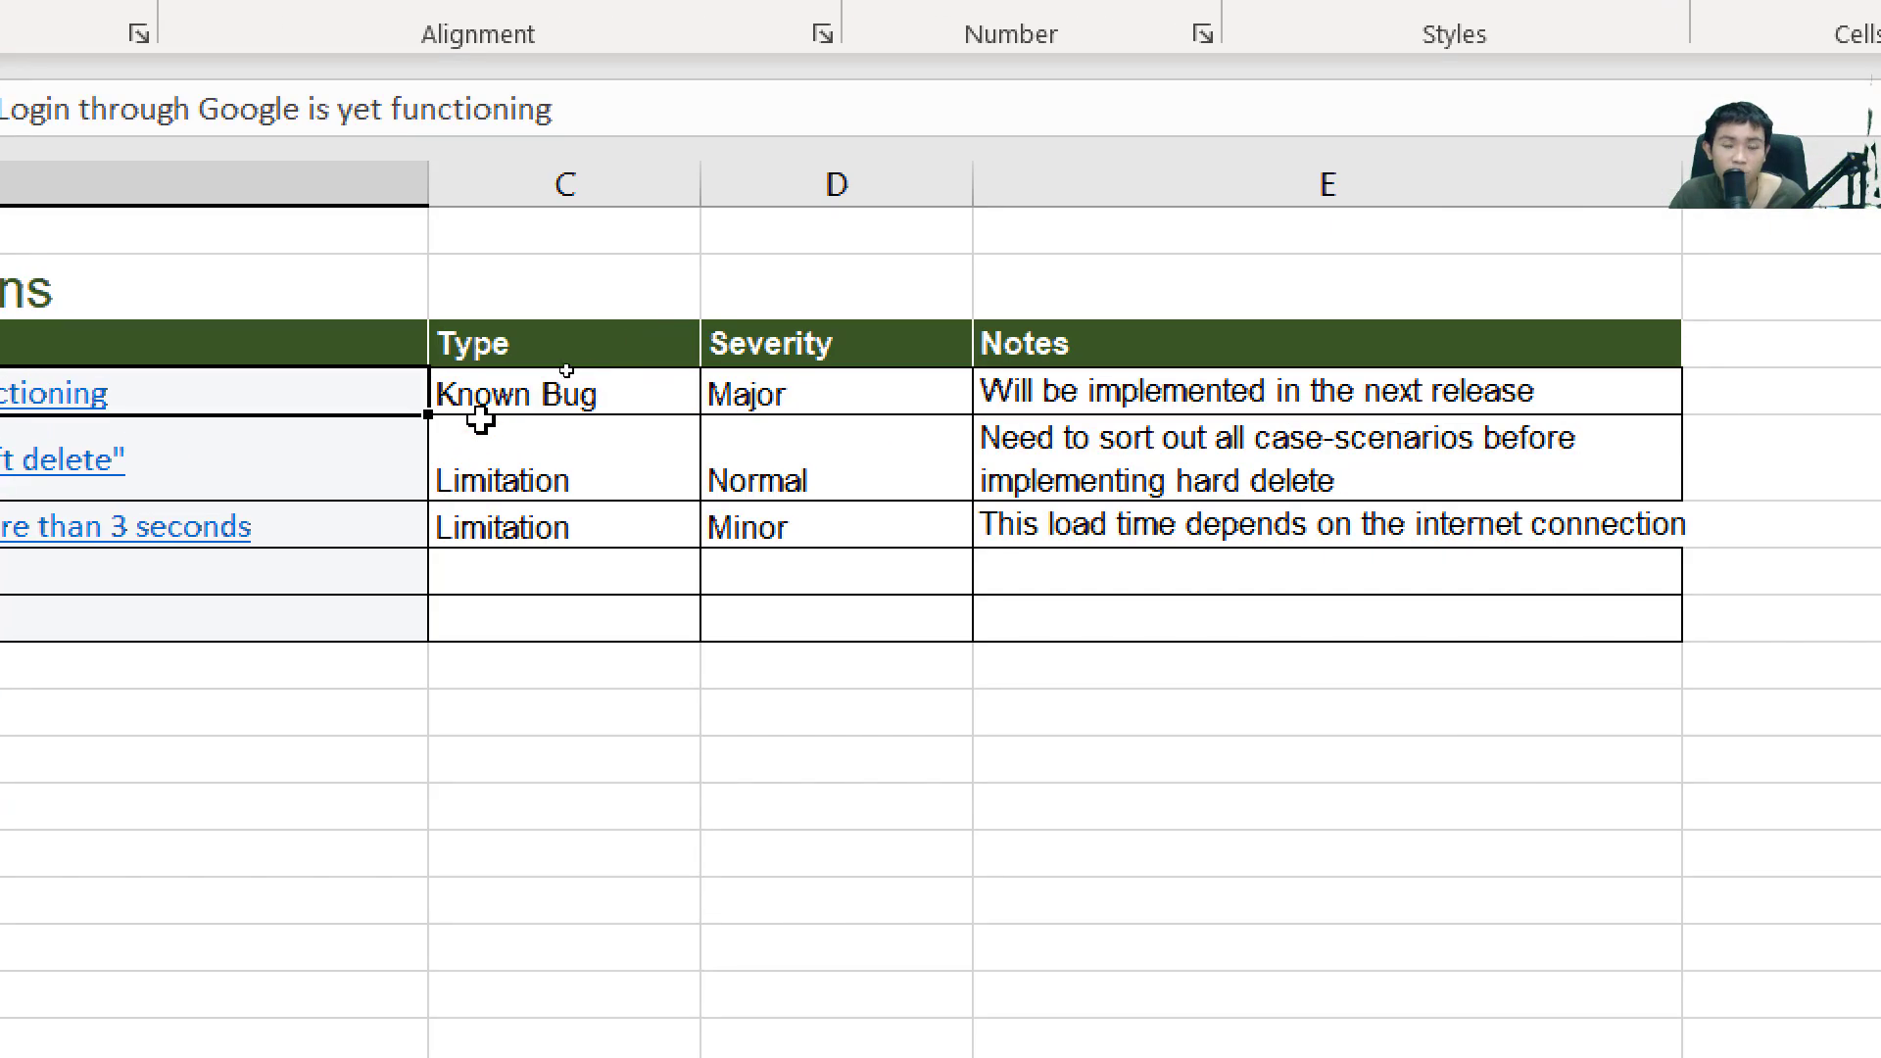
left_click(565, 369)
key("Right")
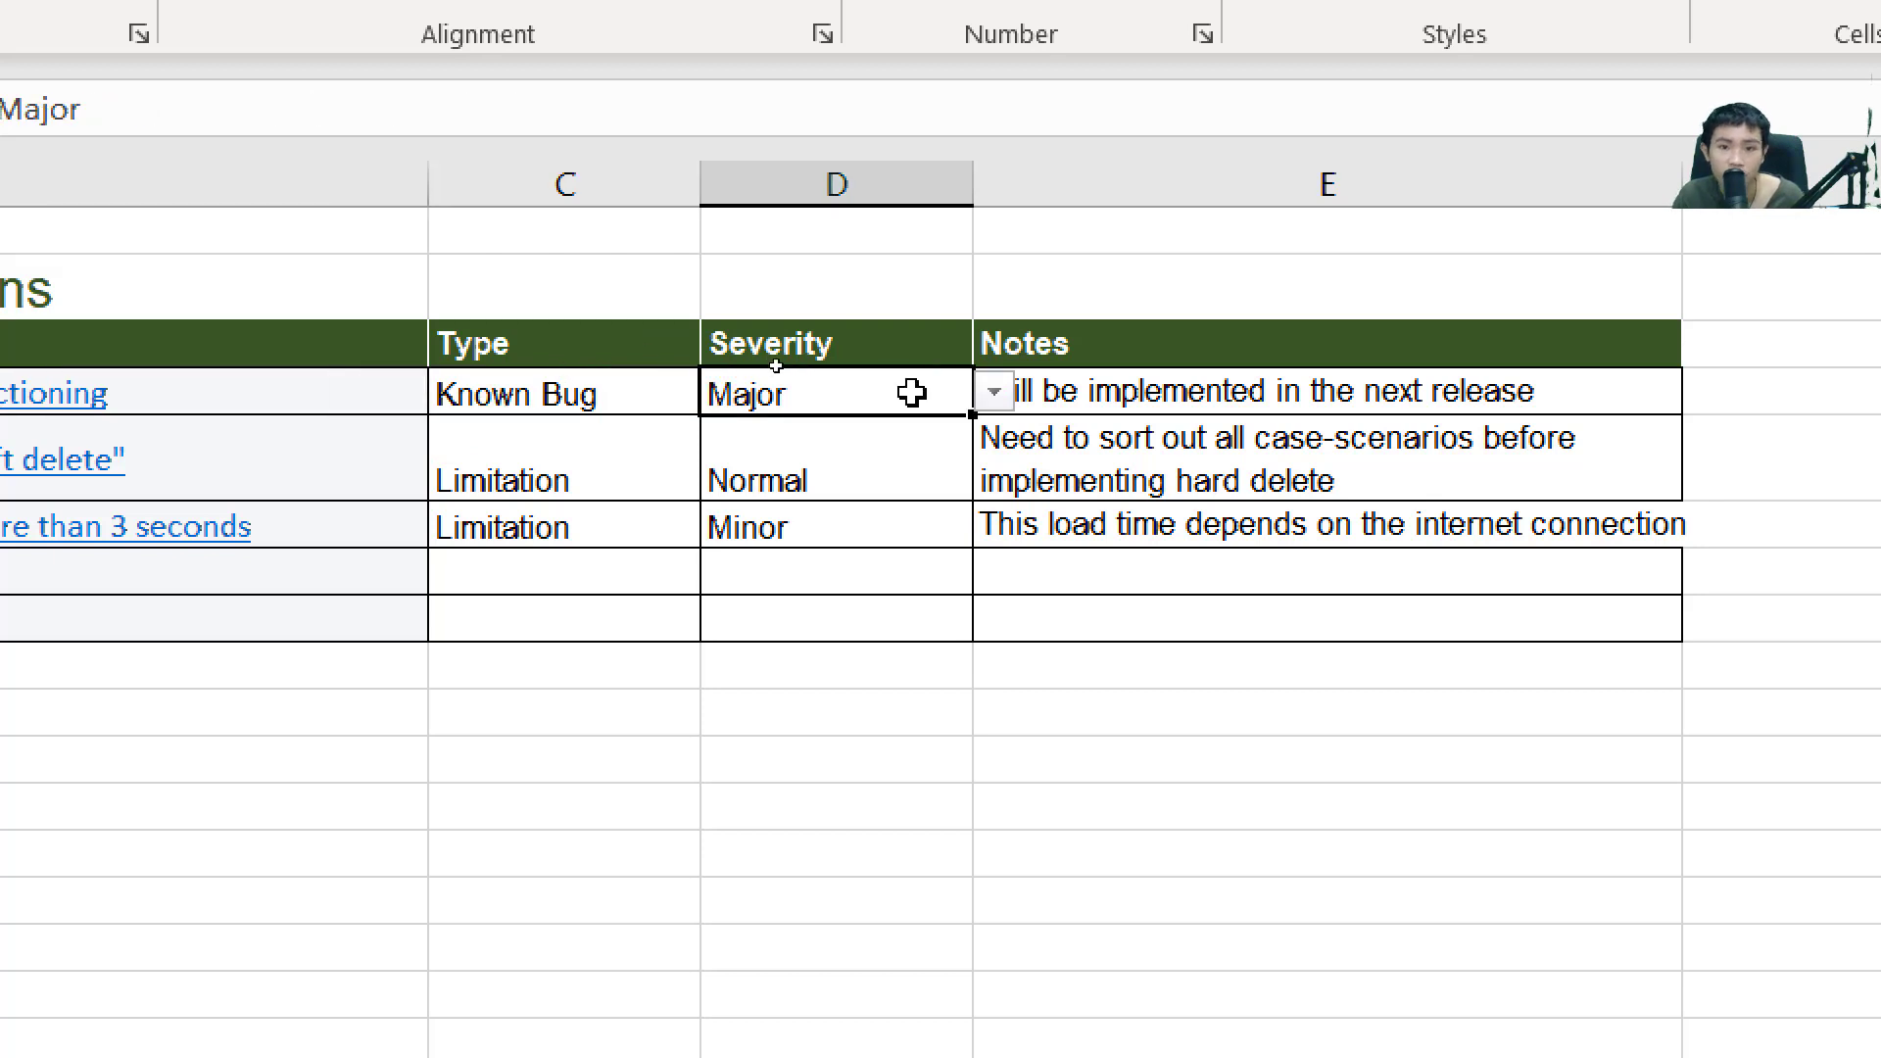
key("Right")
key("Left")
key("Right")
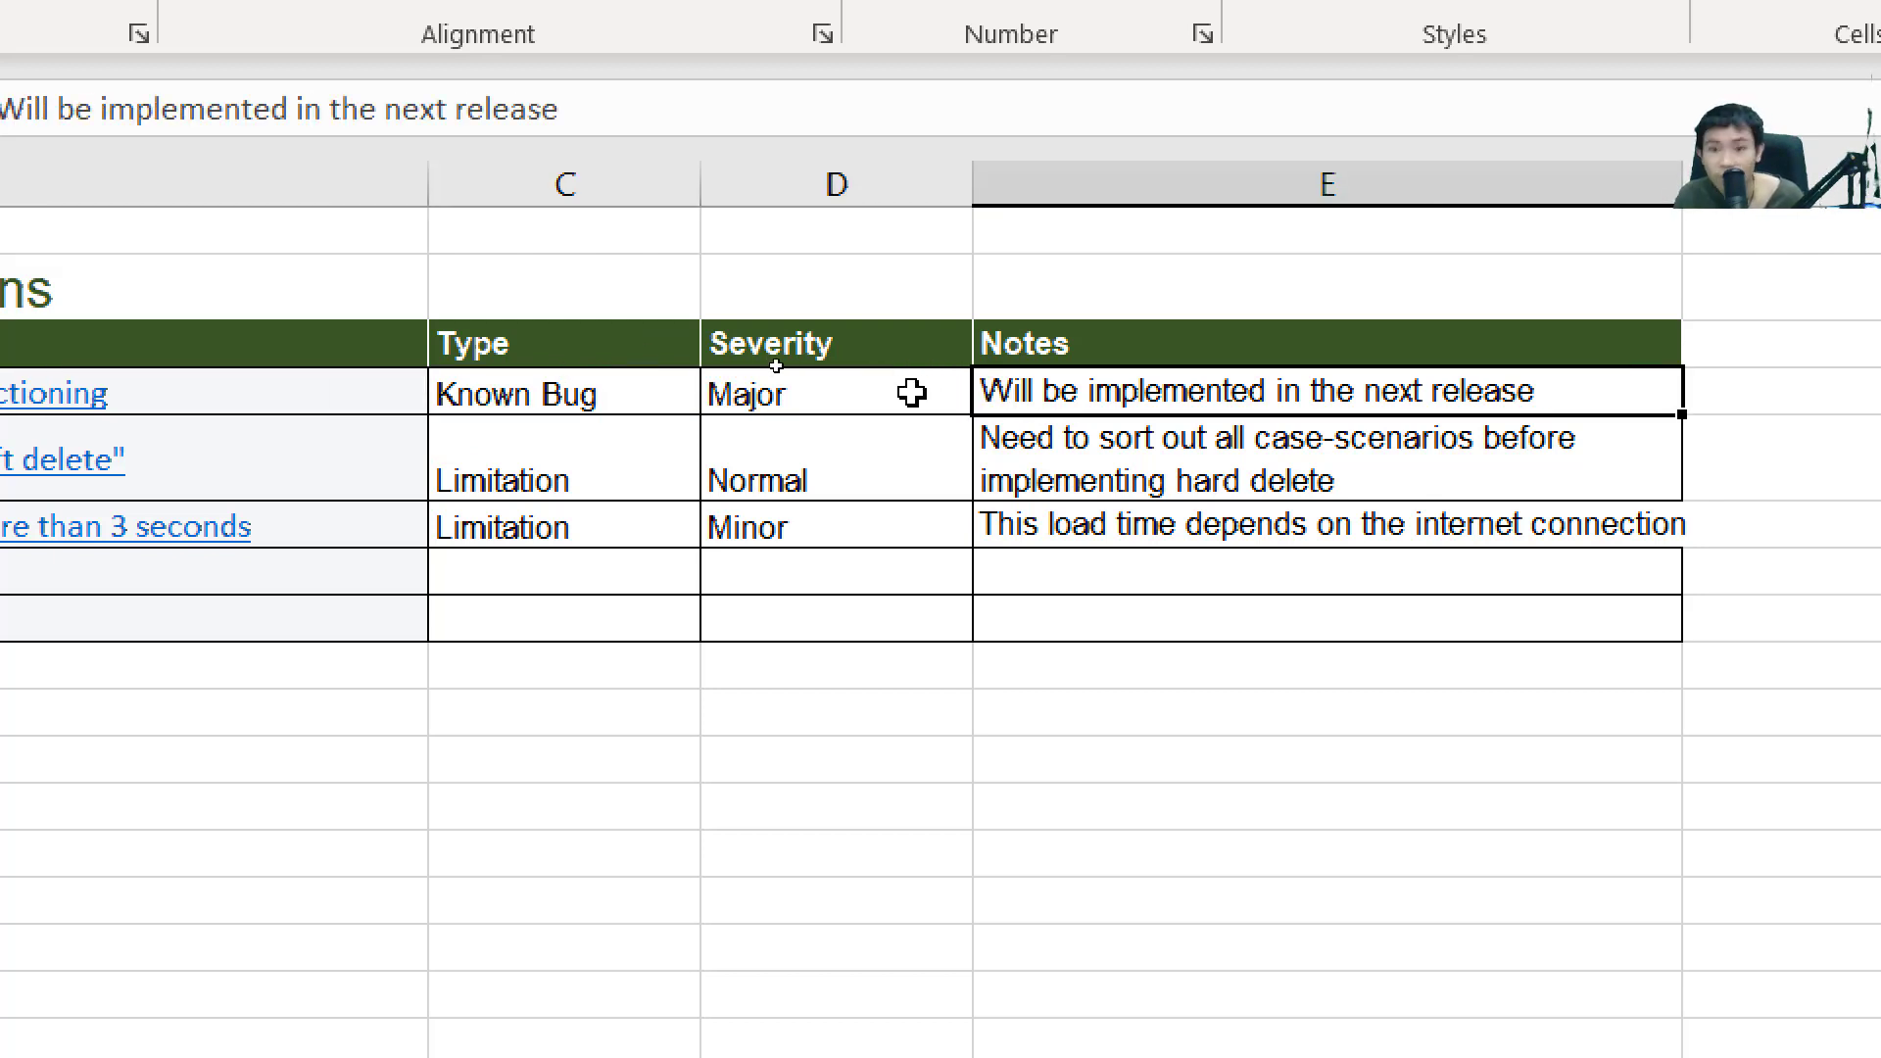
key("Left")
key("Left")
key("Left")
key("Left")
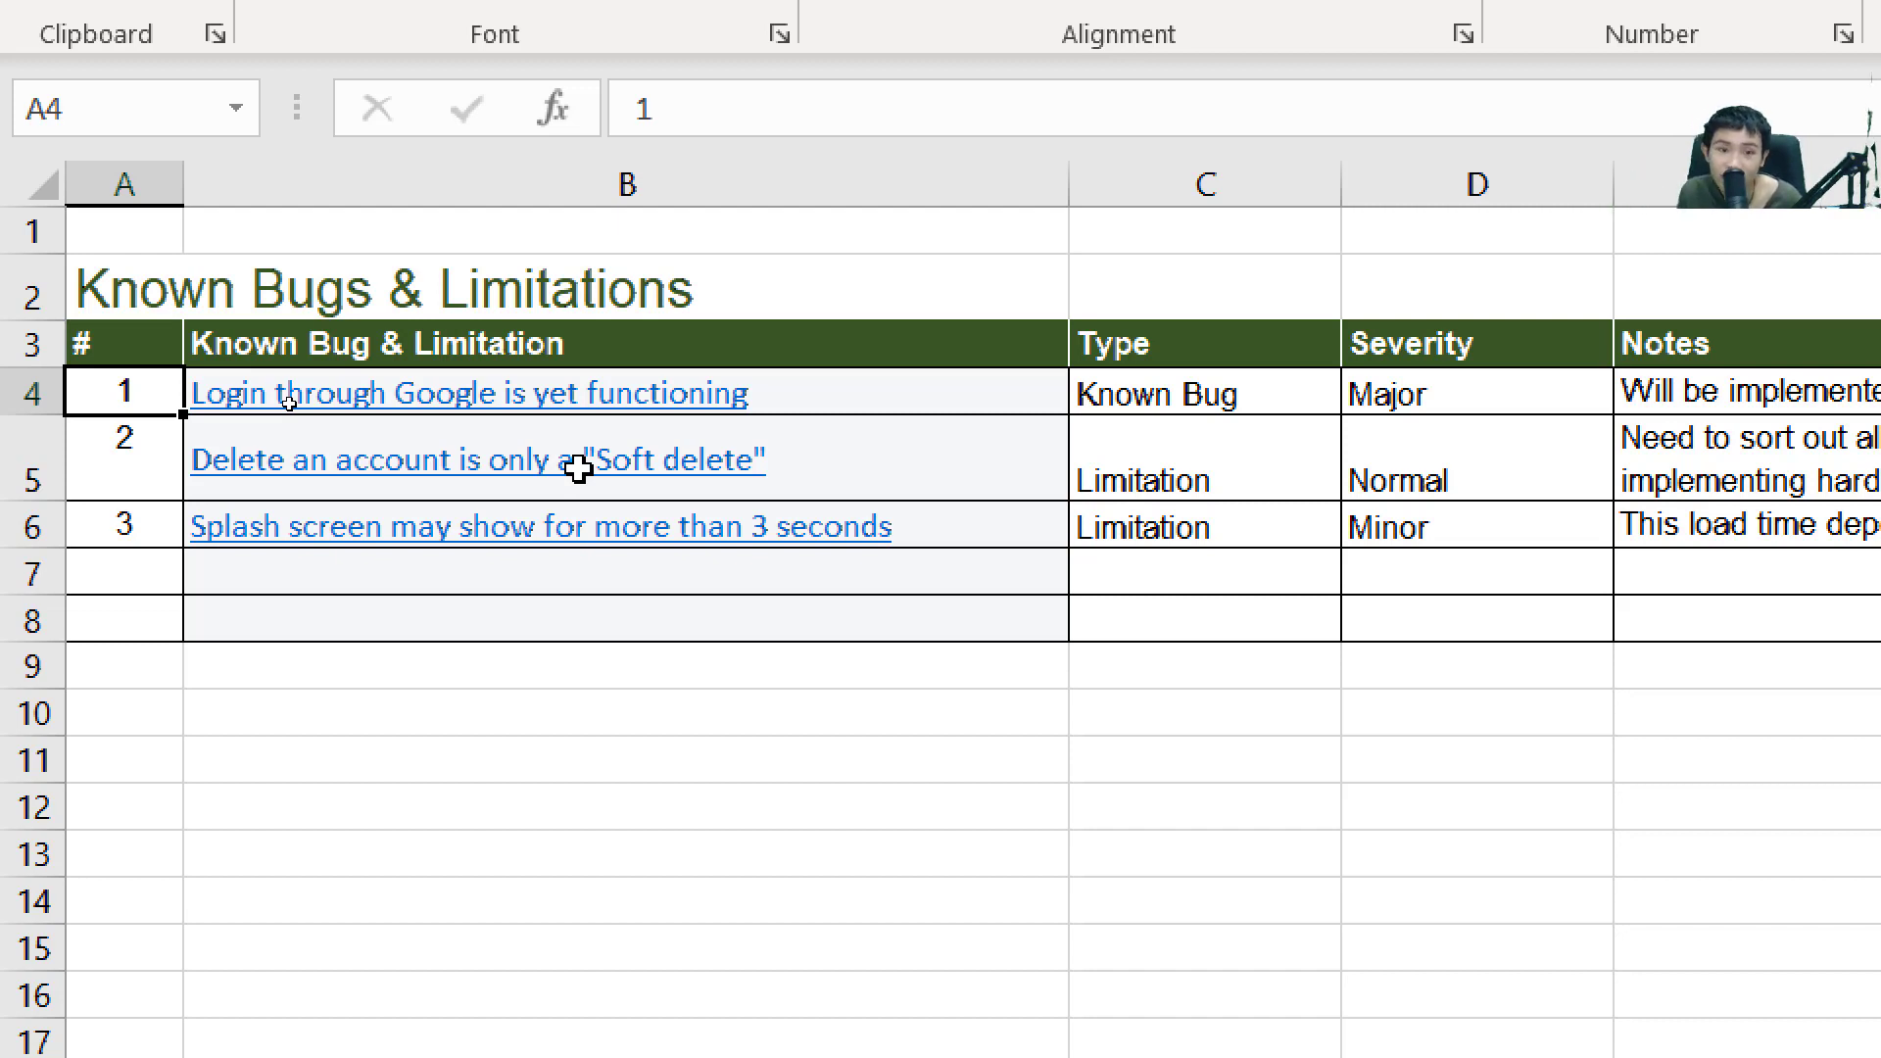
left_click(1143, 460)
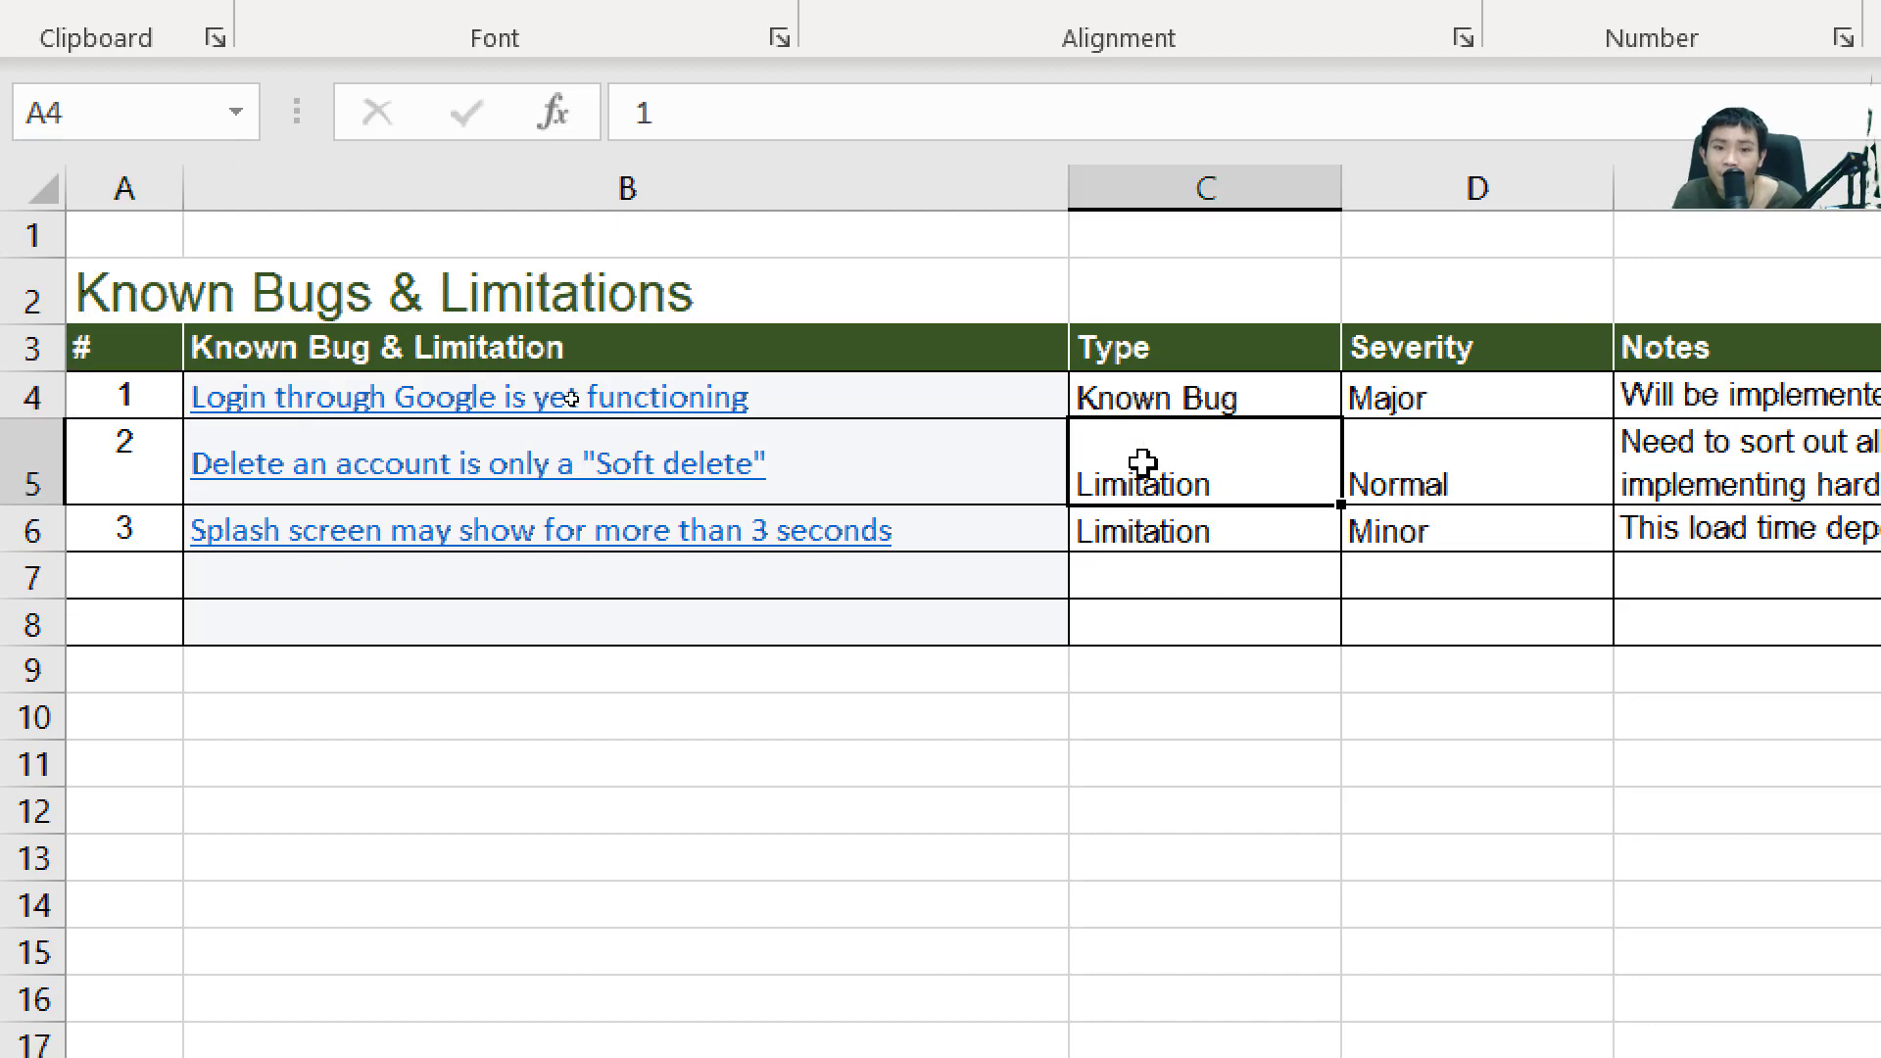
left_click(1528, 469)
left_click(1744, 449)
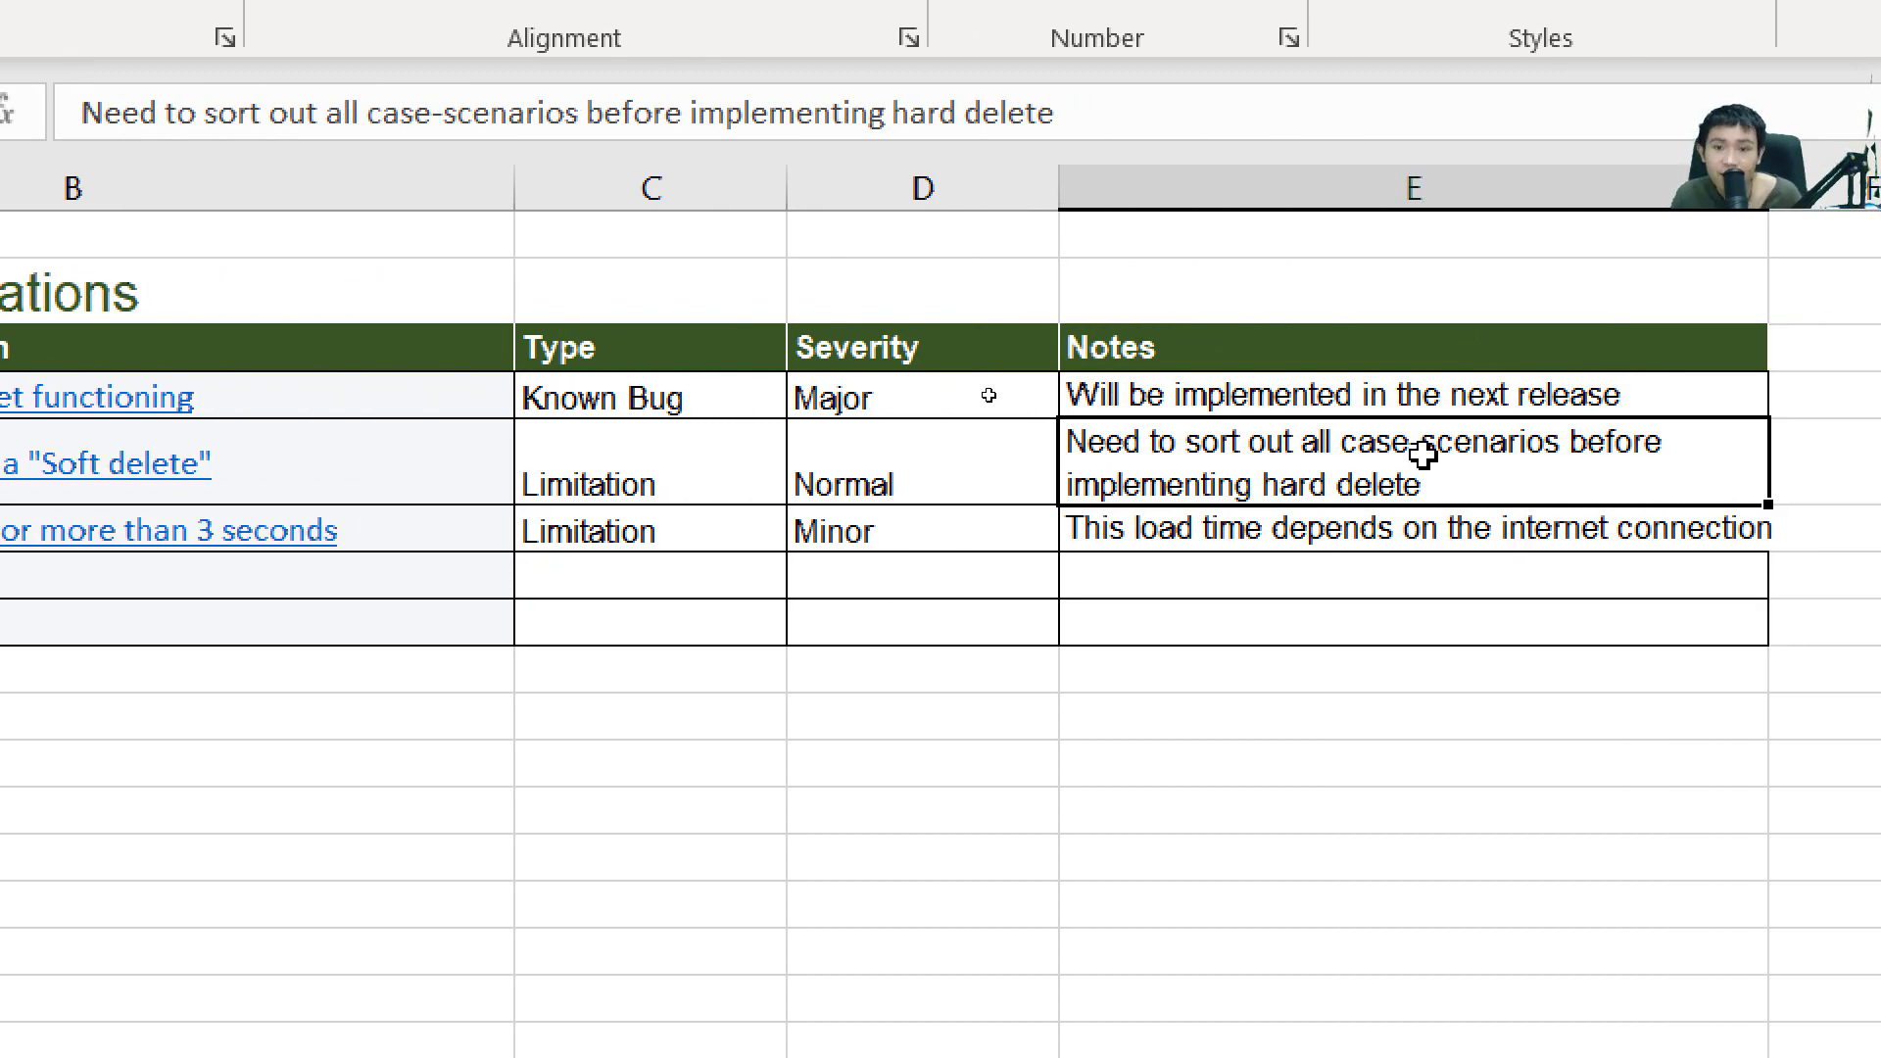
left_click_drag(1390, 487, 0, 432)
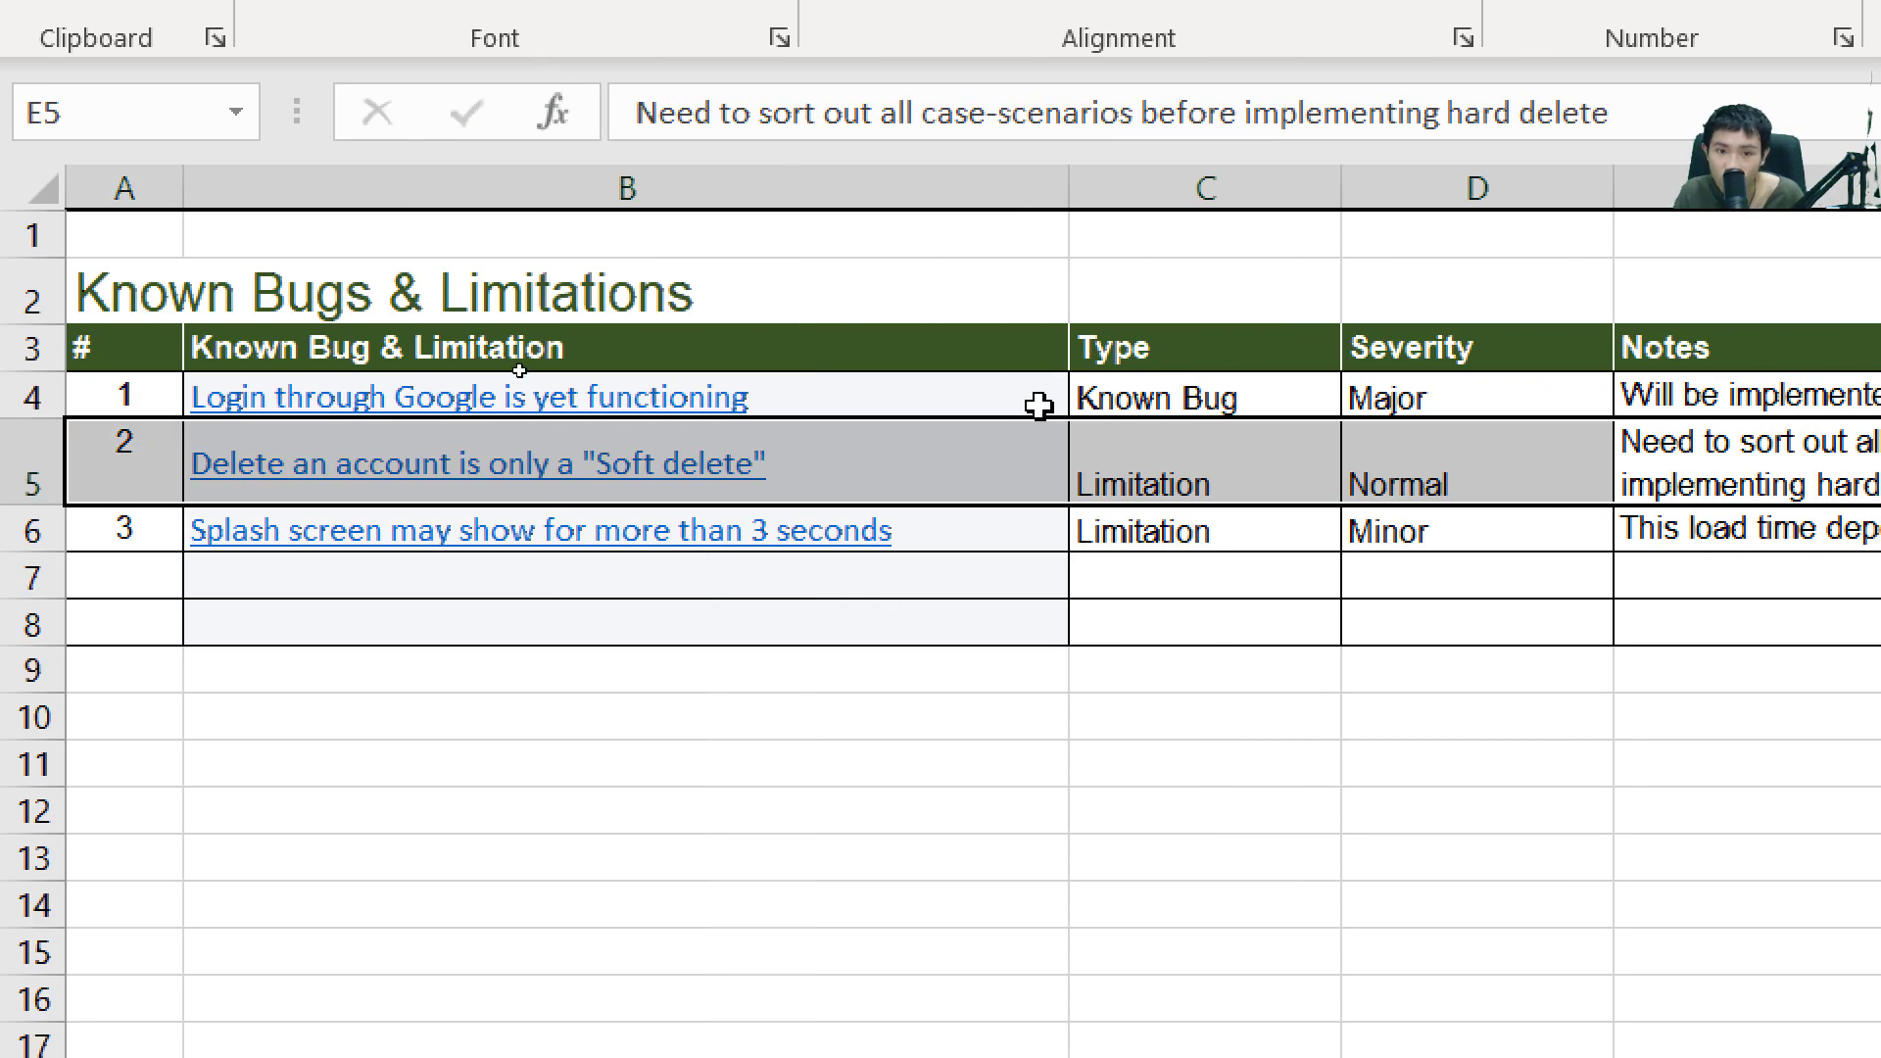
left_click(1136, 480)
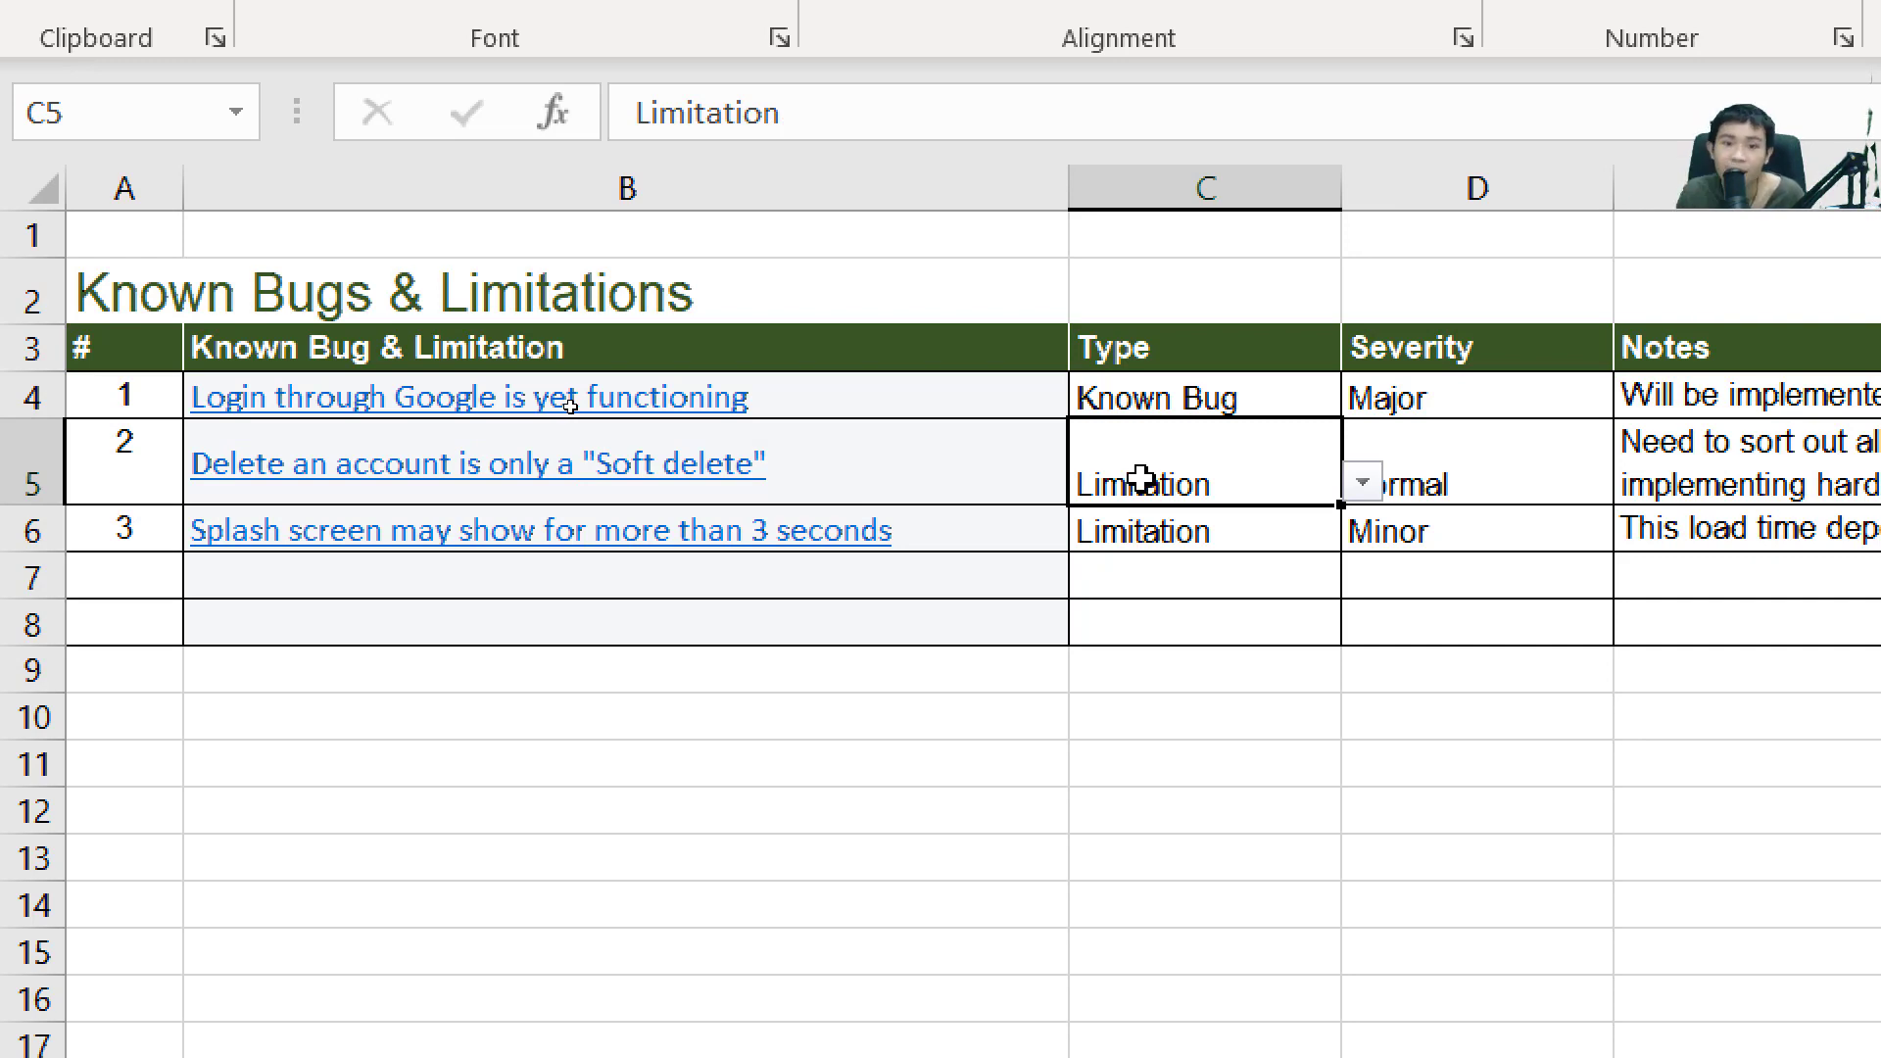
key("Right")
key("Right")
key("Right")
key("Left")
key("Left")
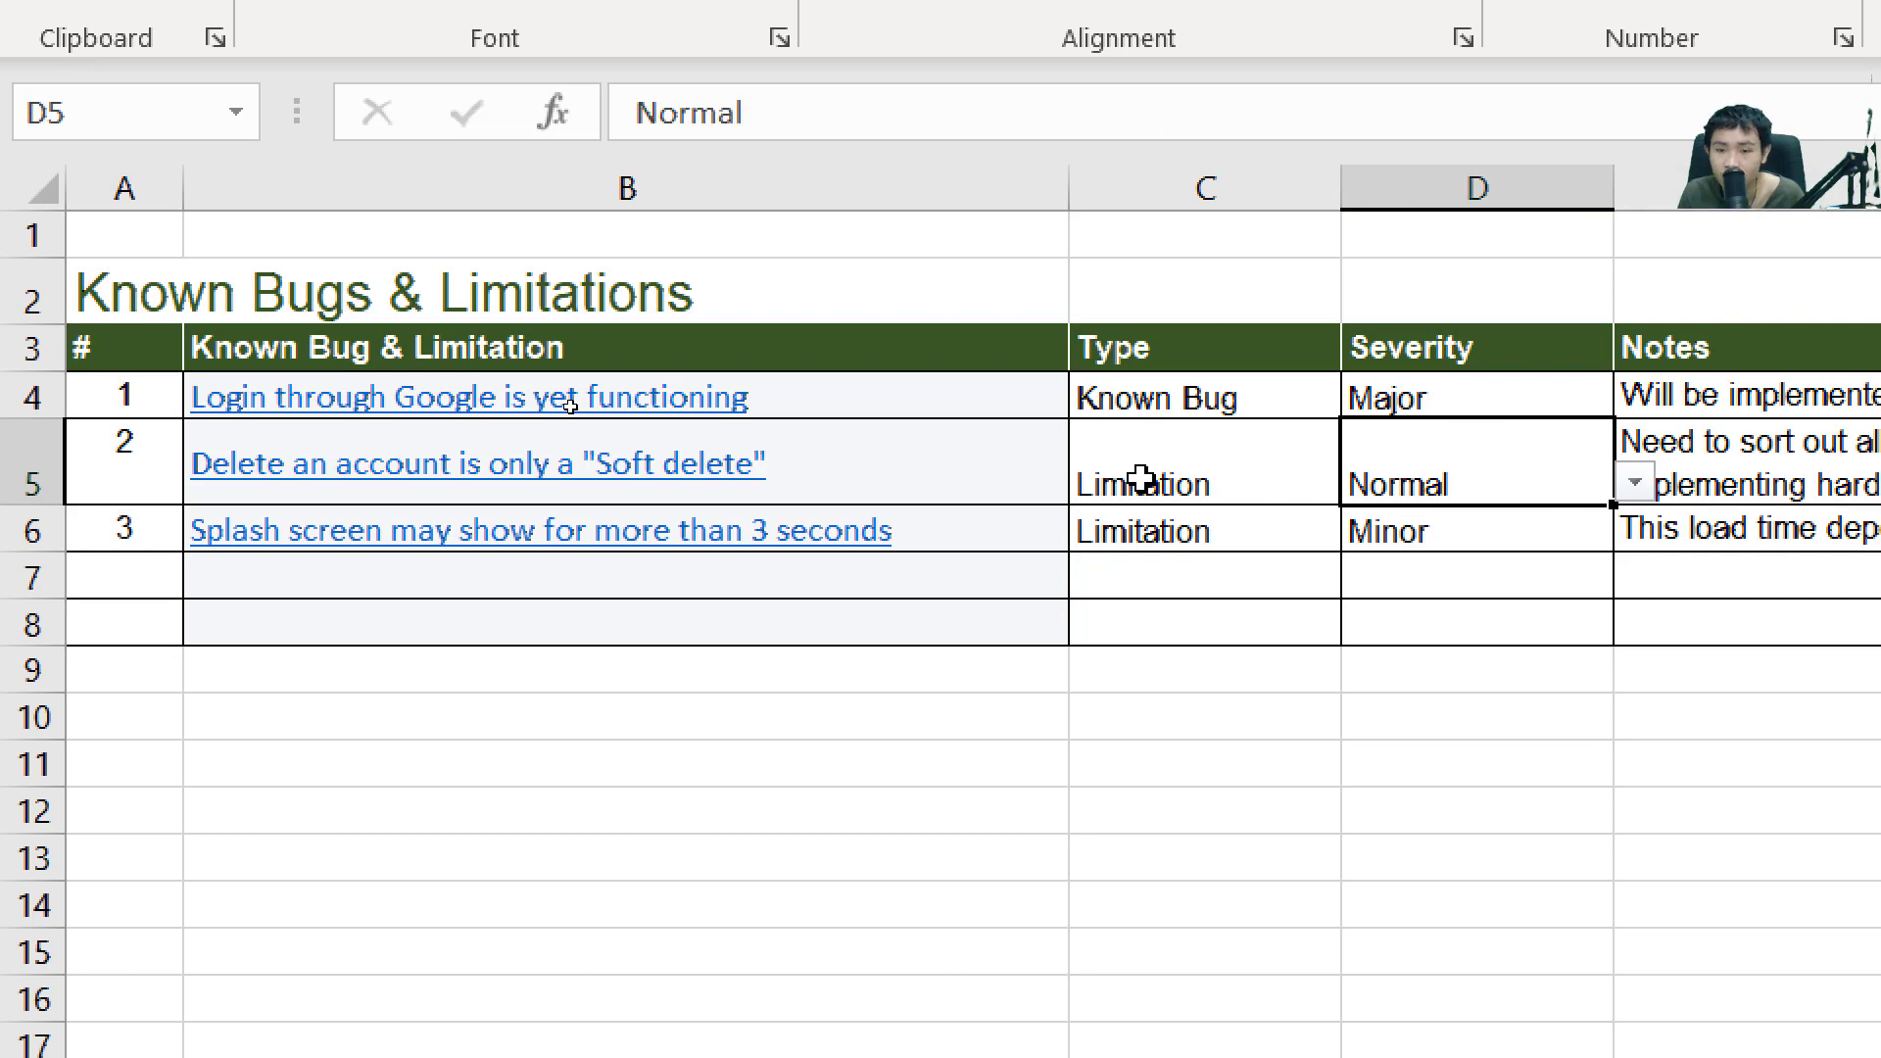
key("Right")
key("Right")
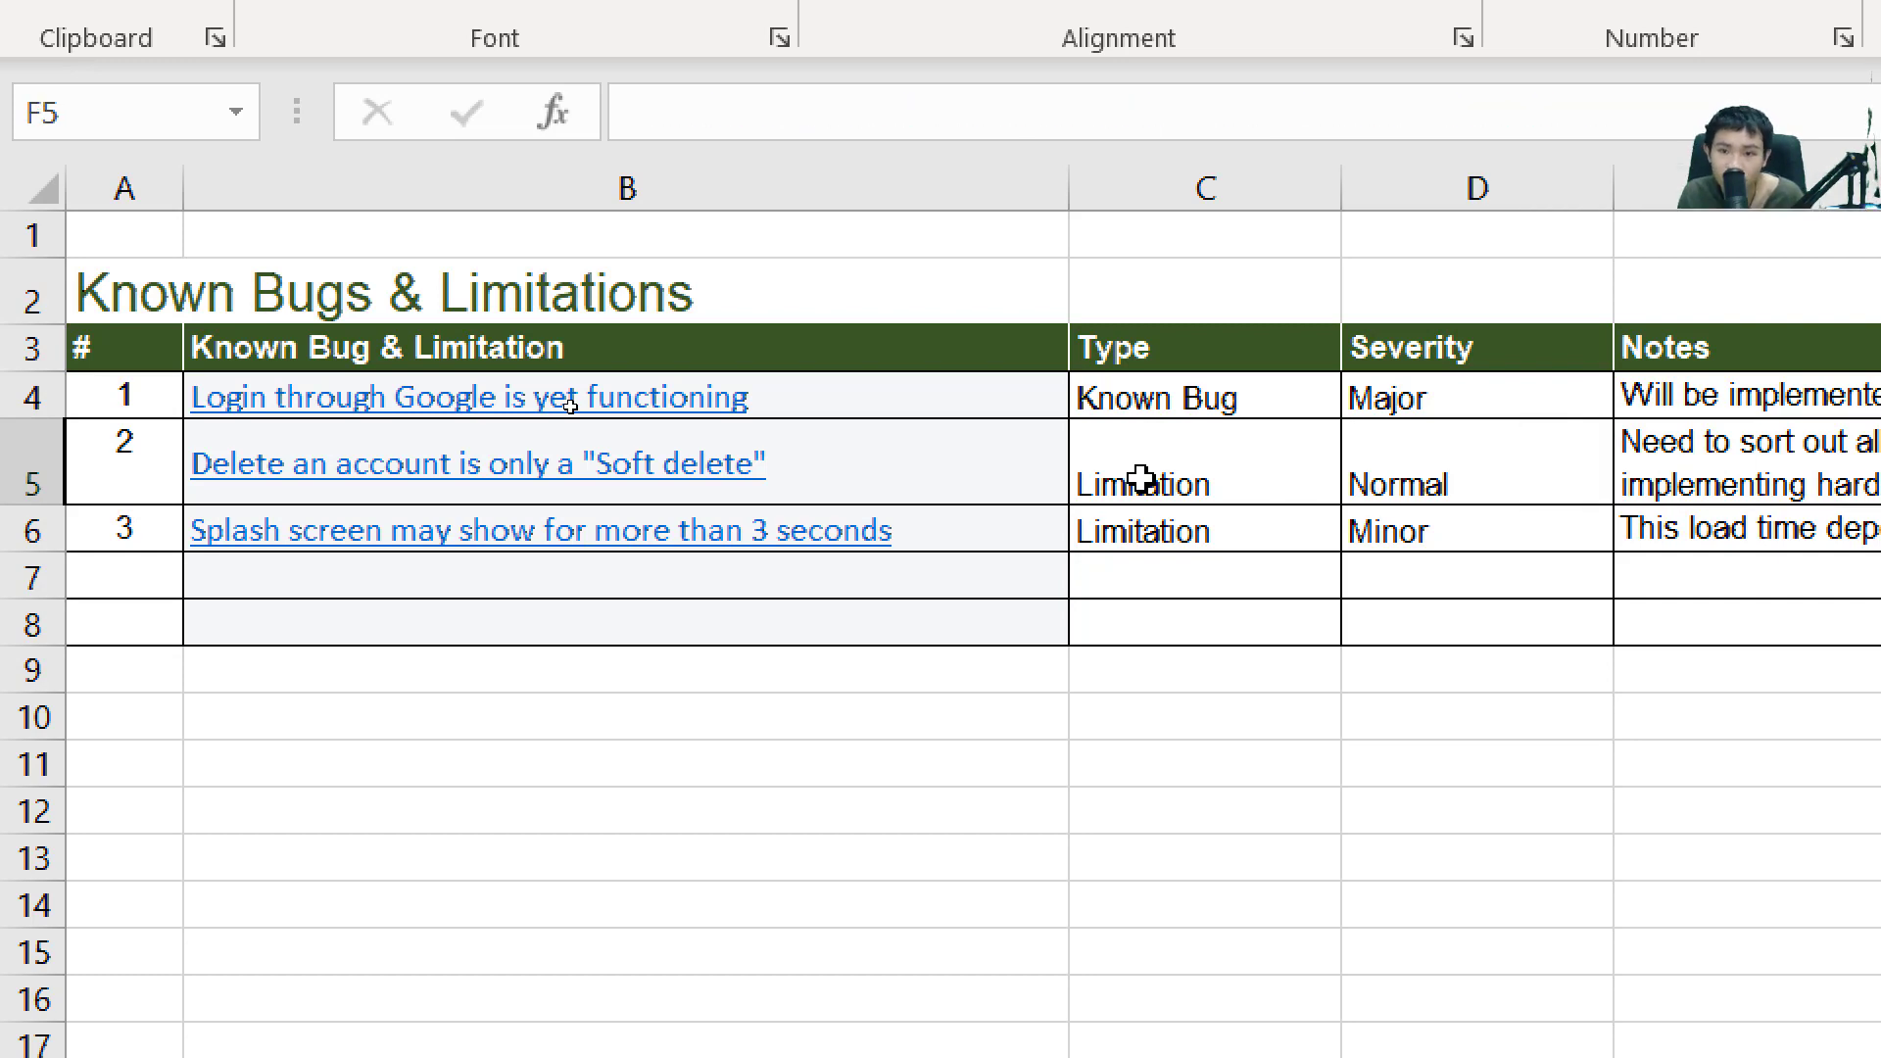
key("Left")
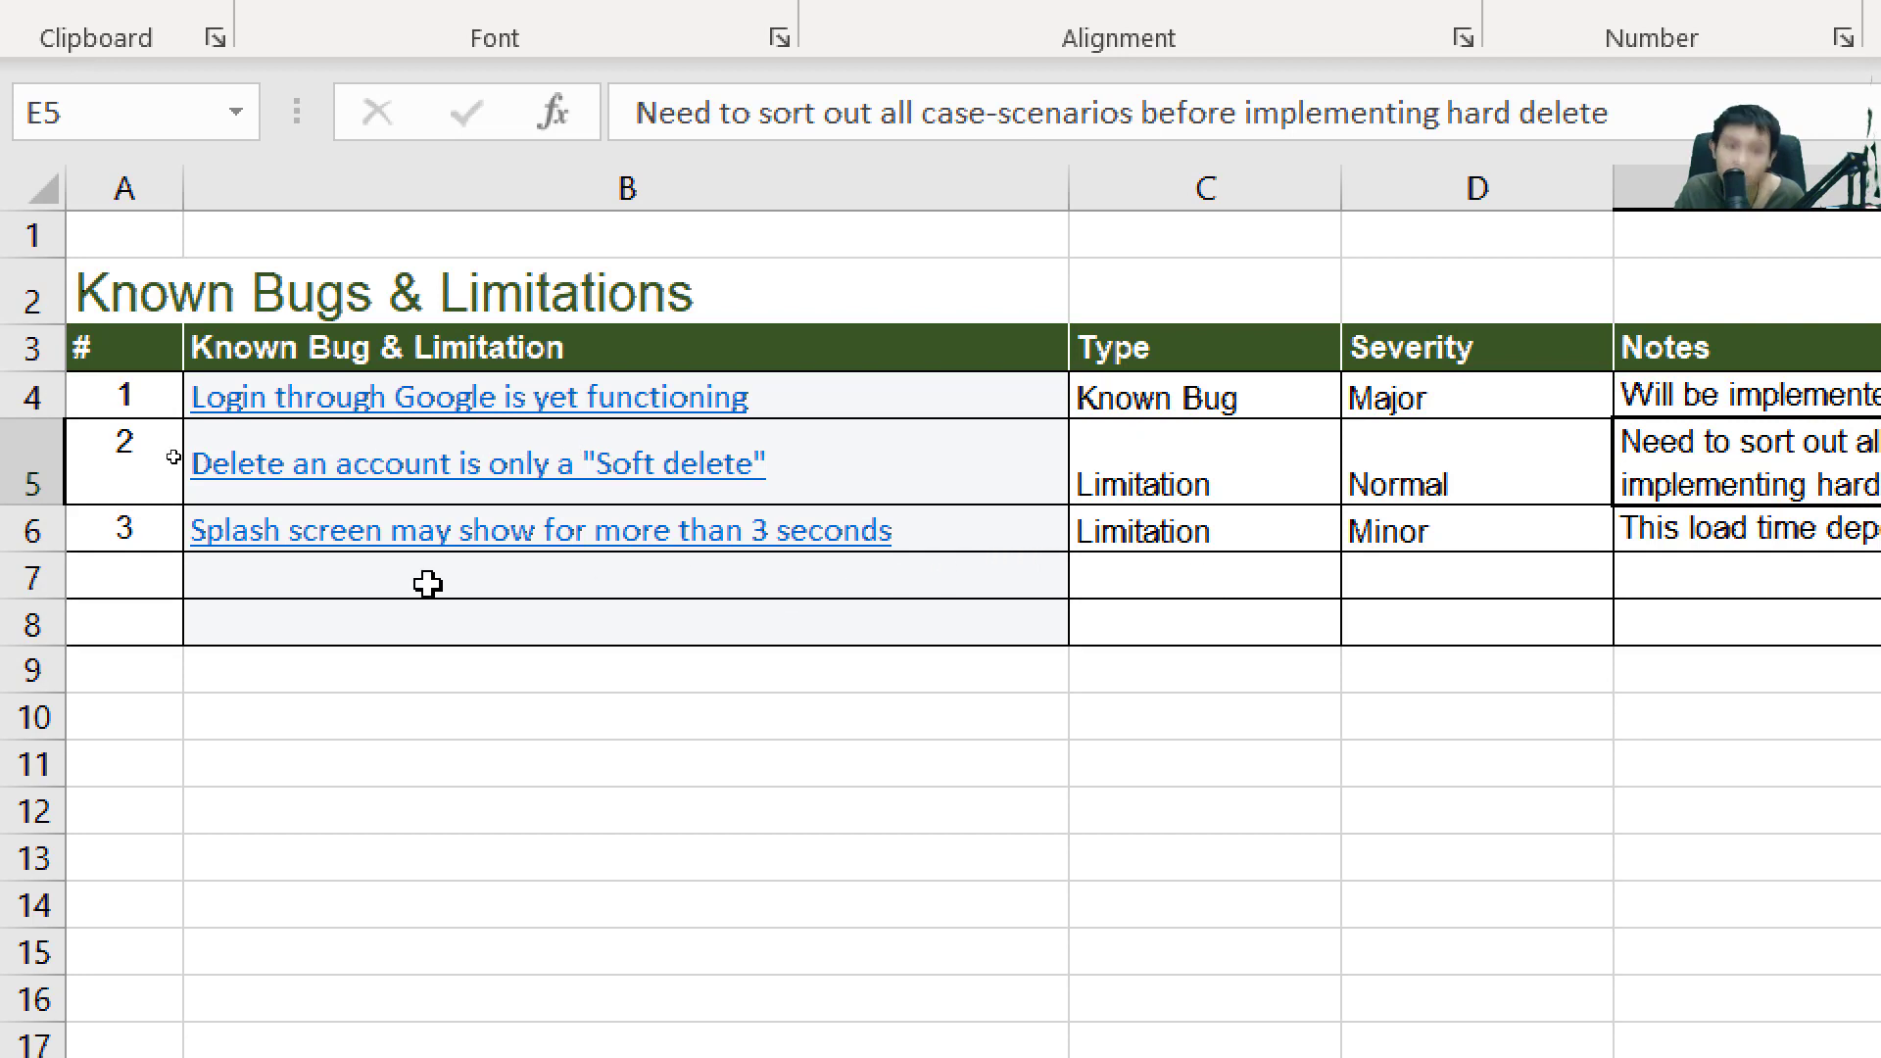
left_click(130, 522)
key("Right")
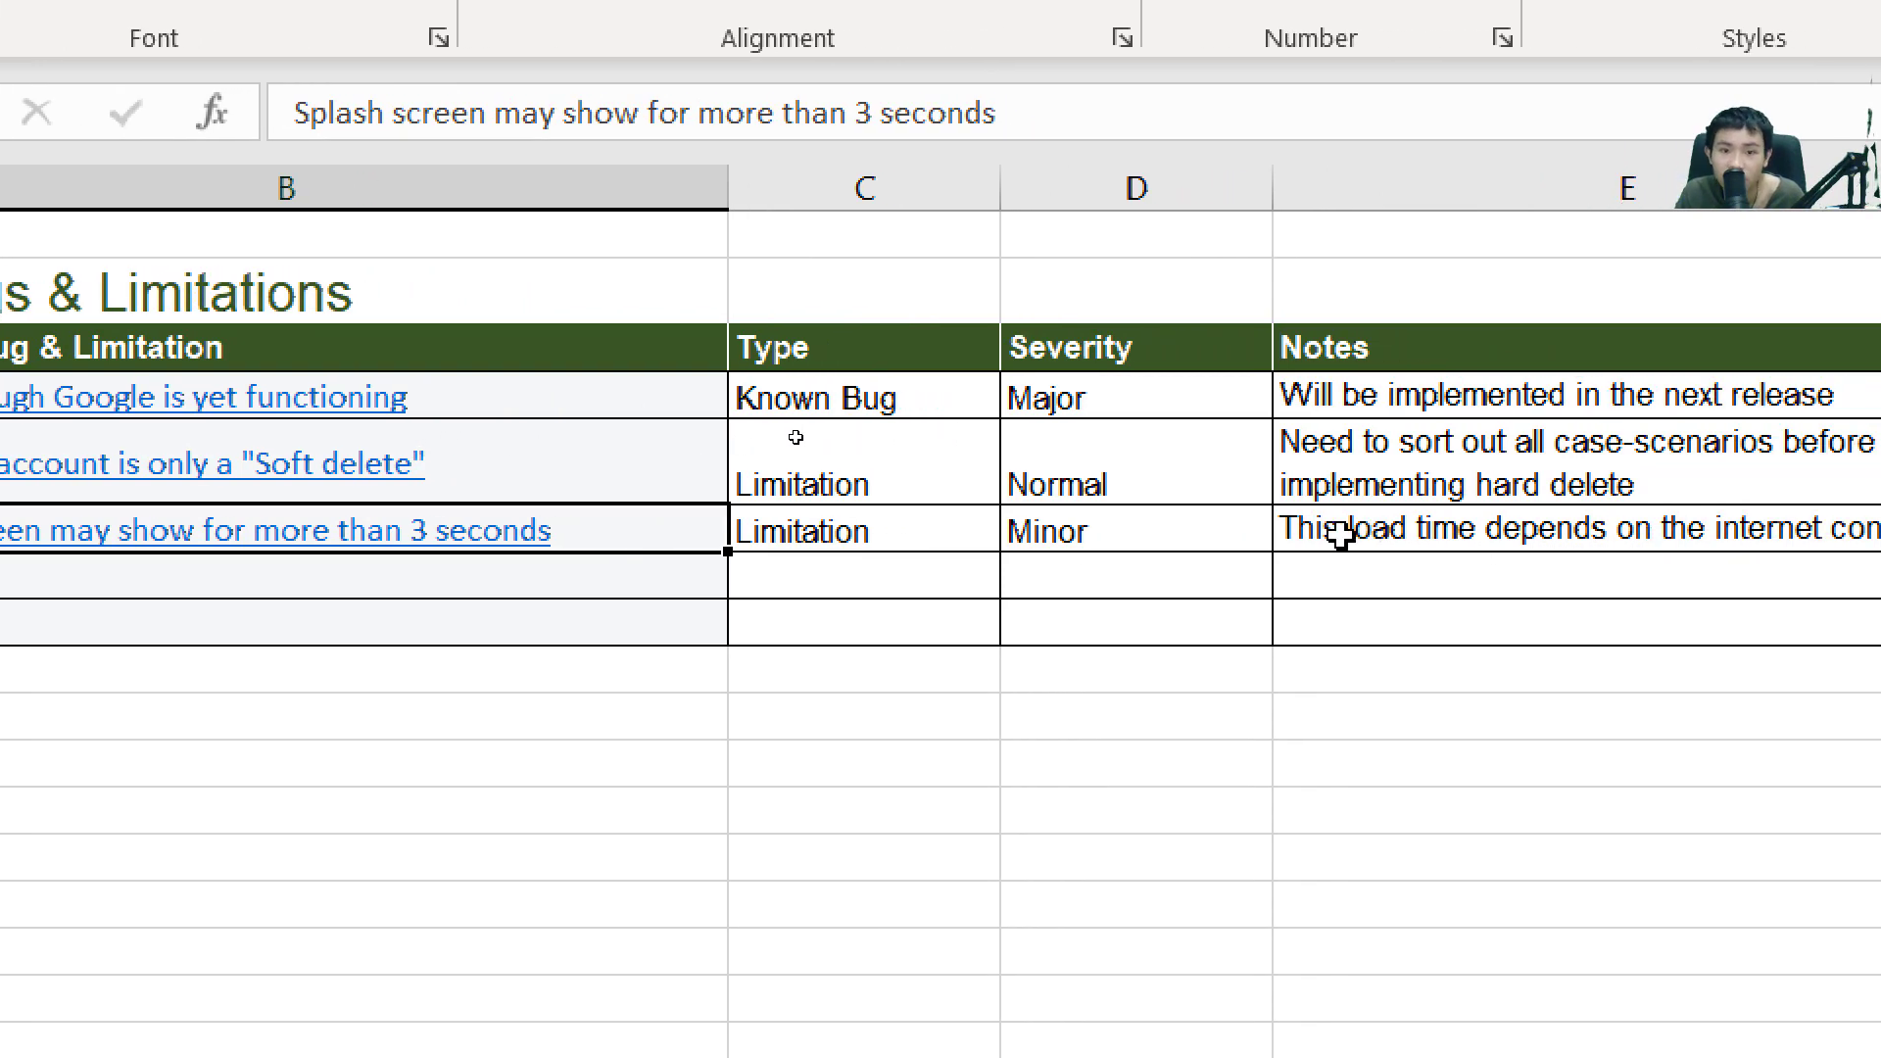
left_click(1134, 534)
left_click(1291, 530)
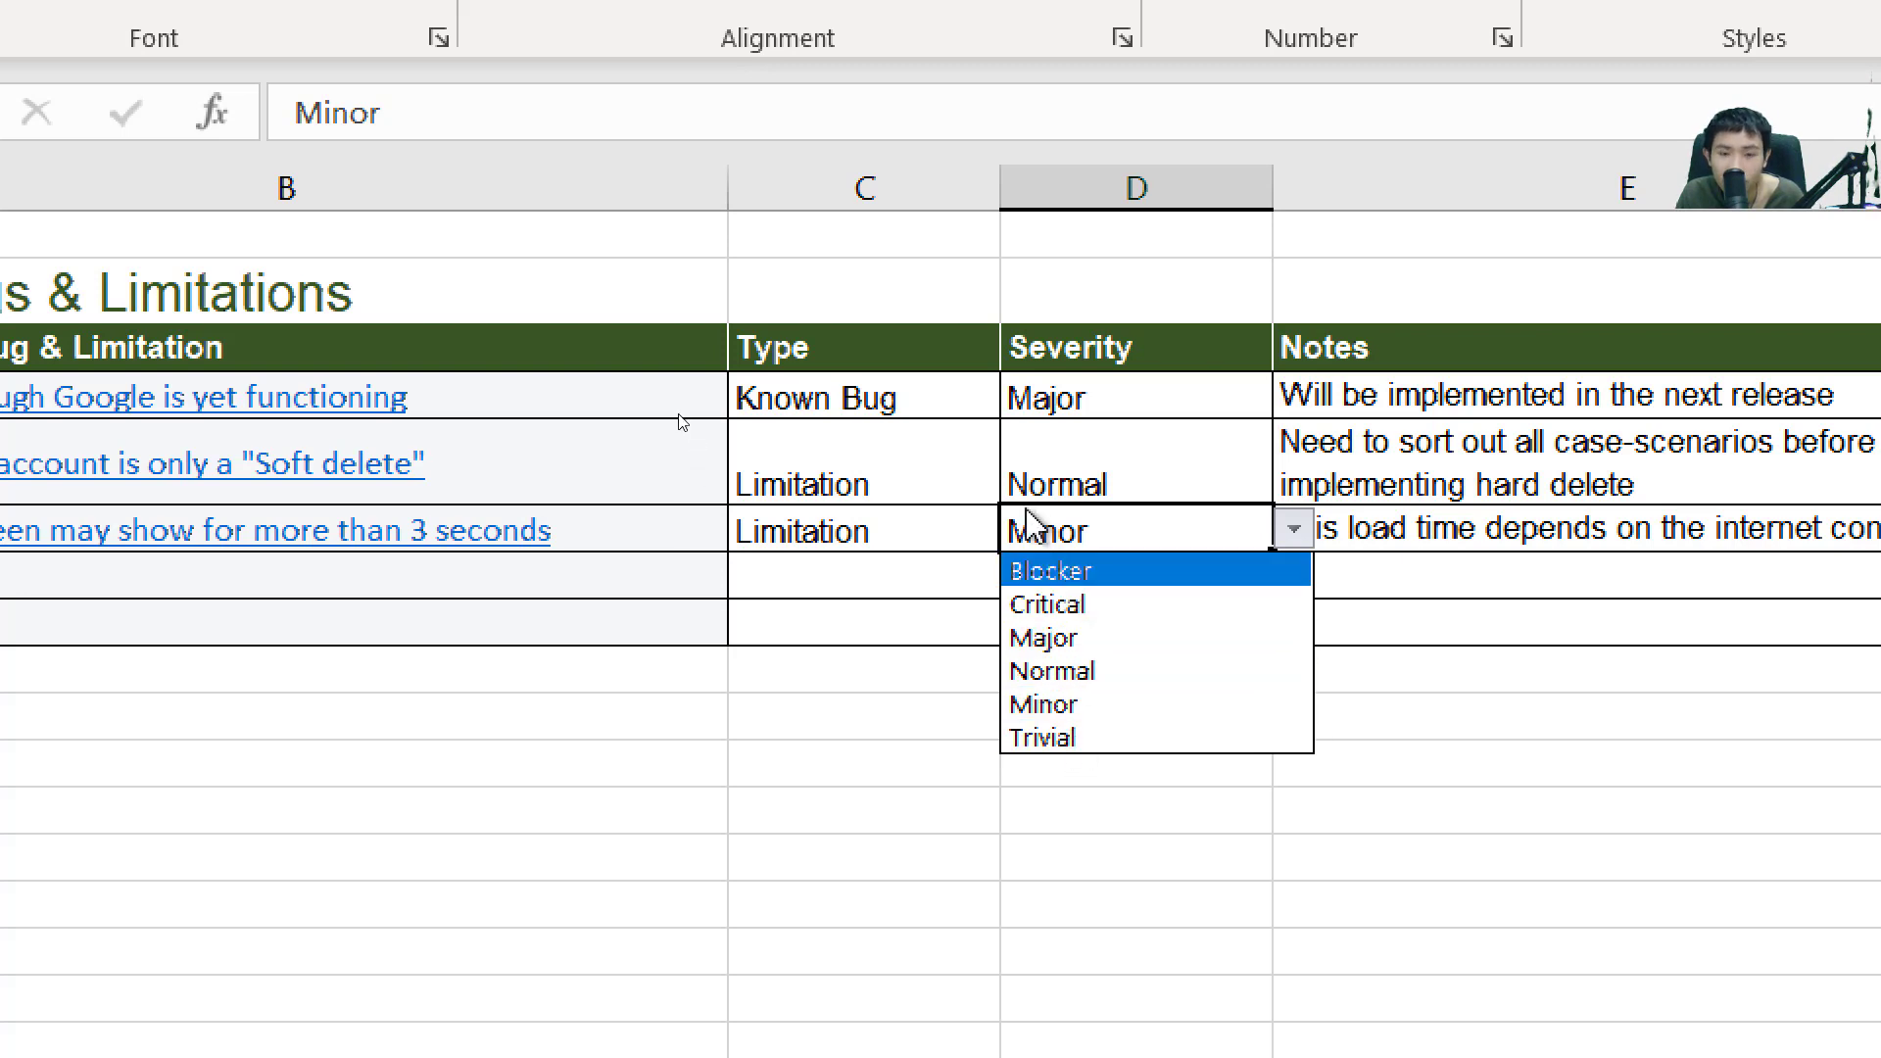
left_click(1063, 529)
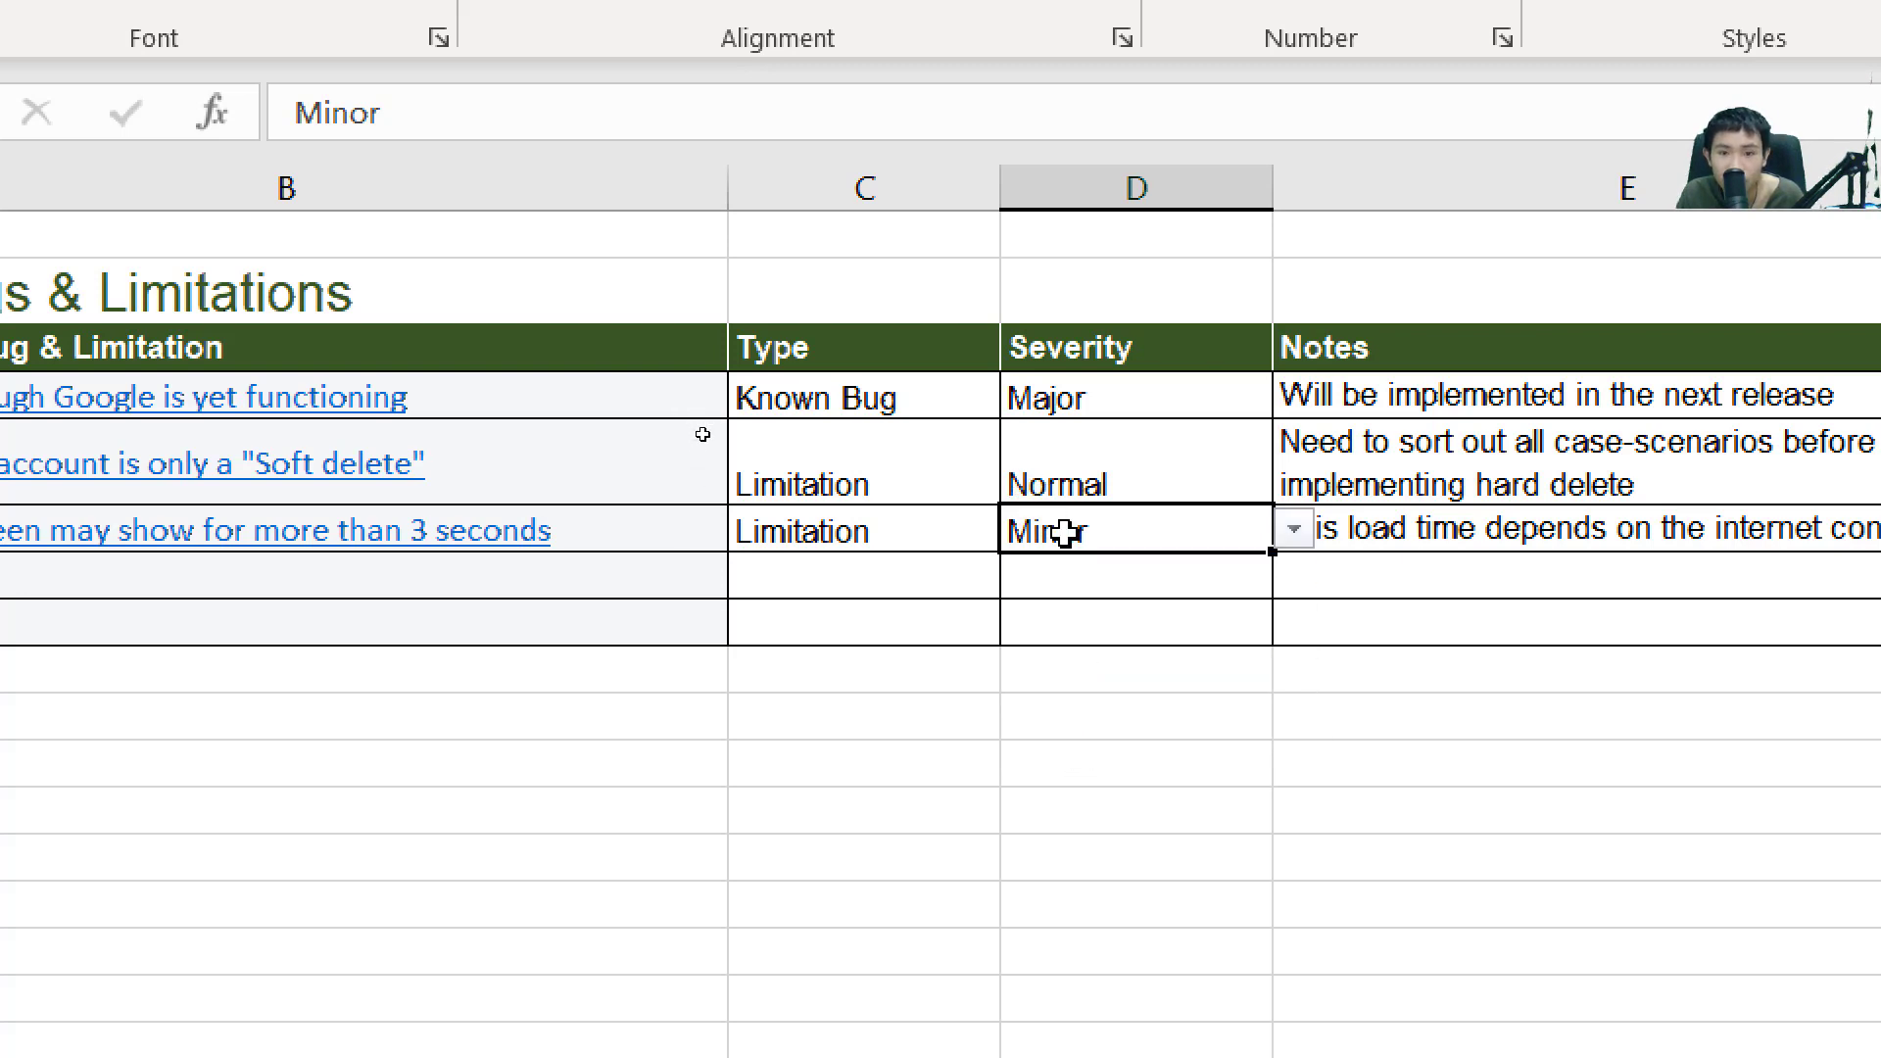
left_click(1294, 530)
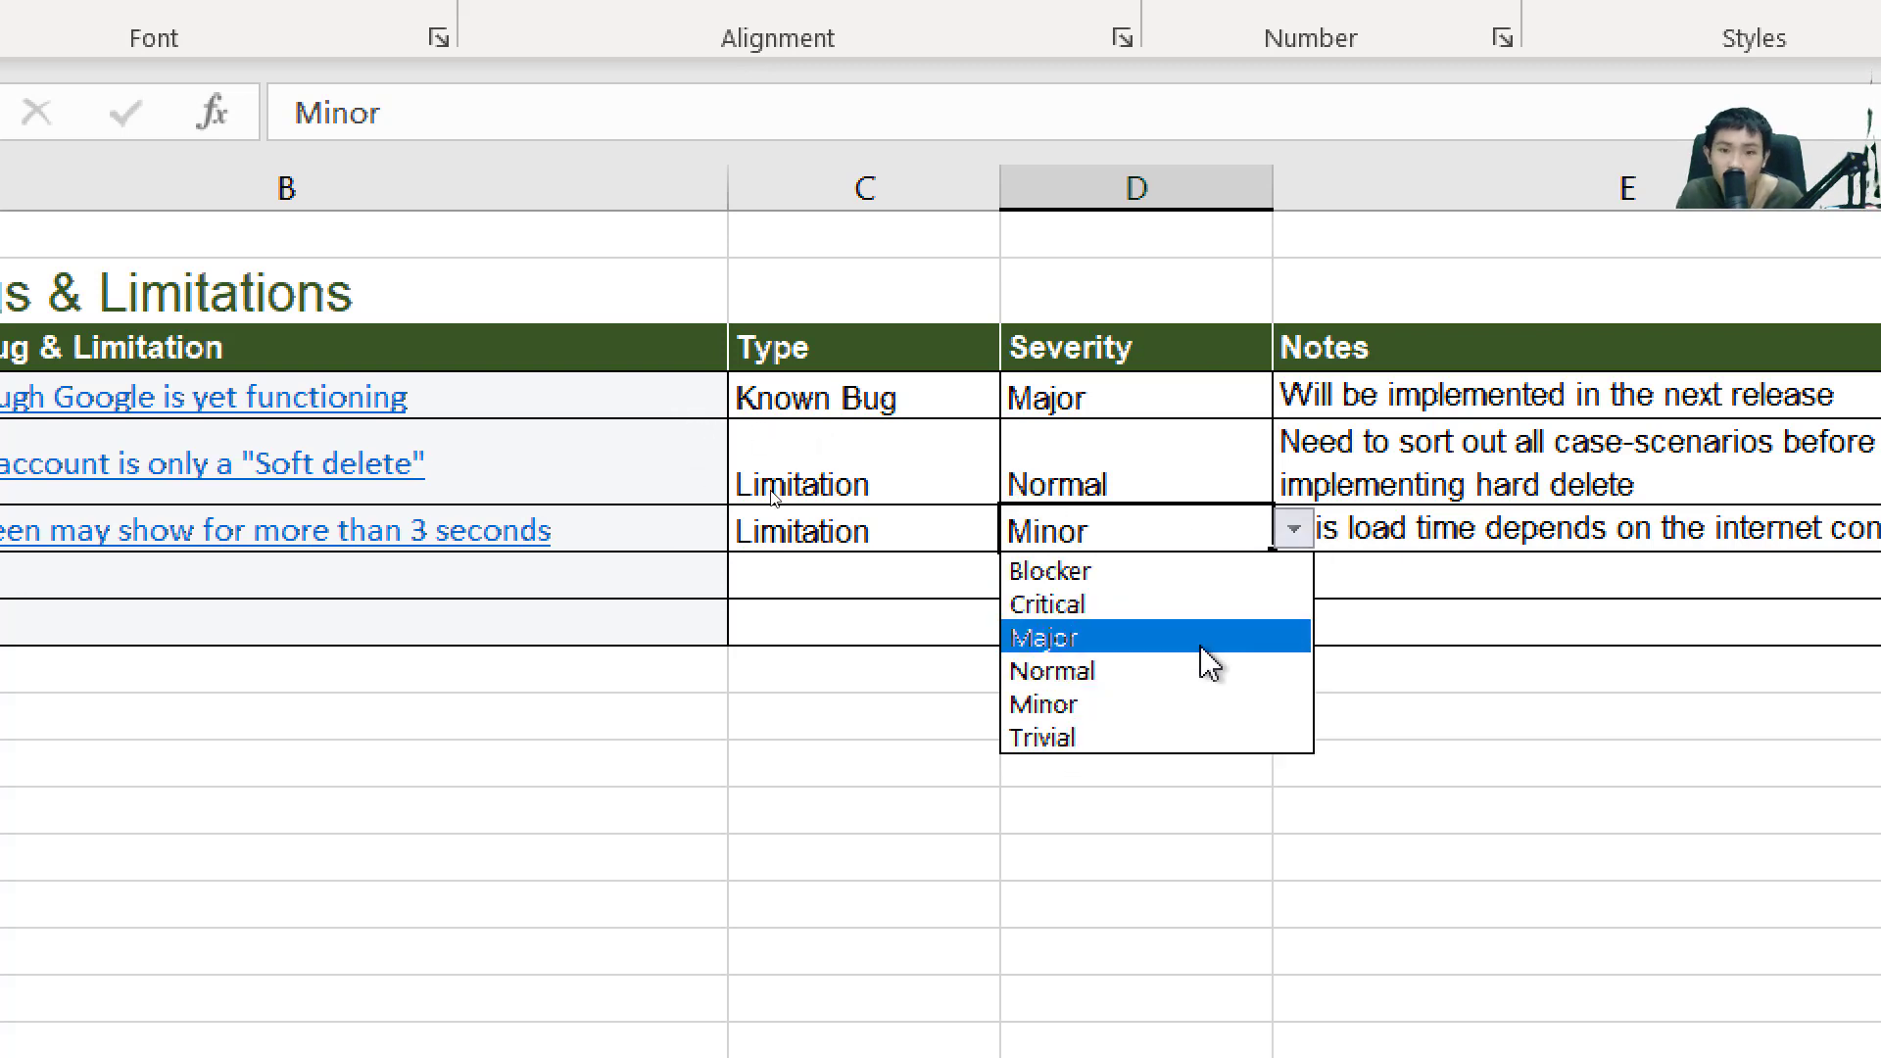
left_click(1294, 530)
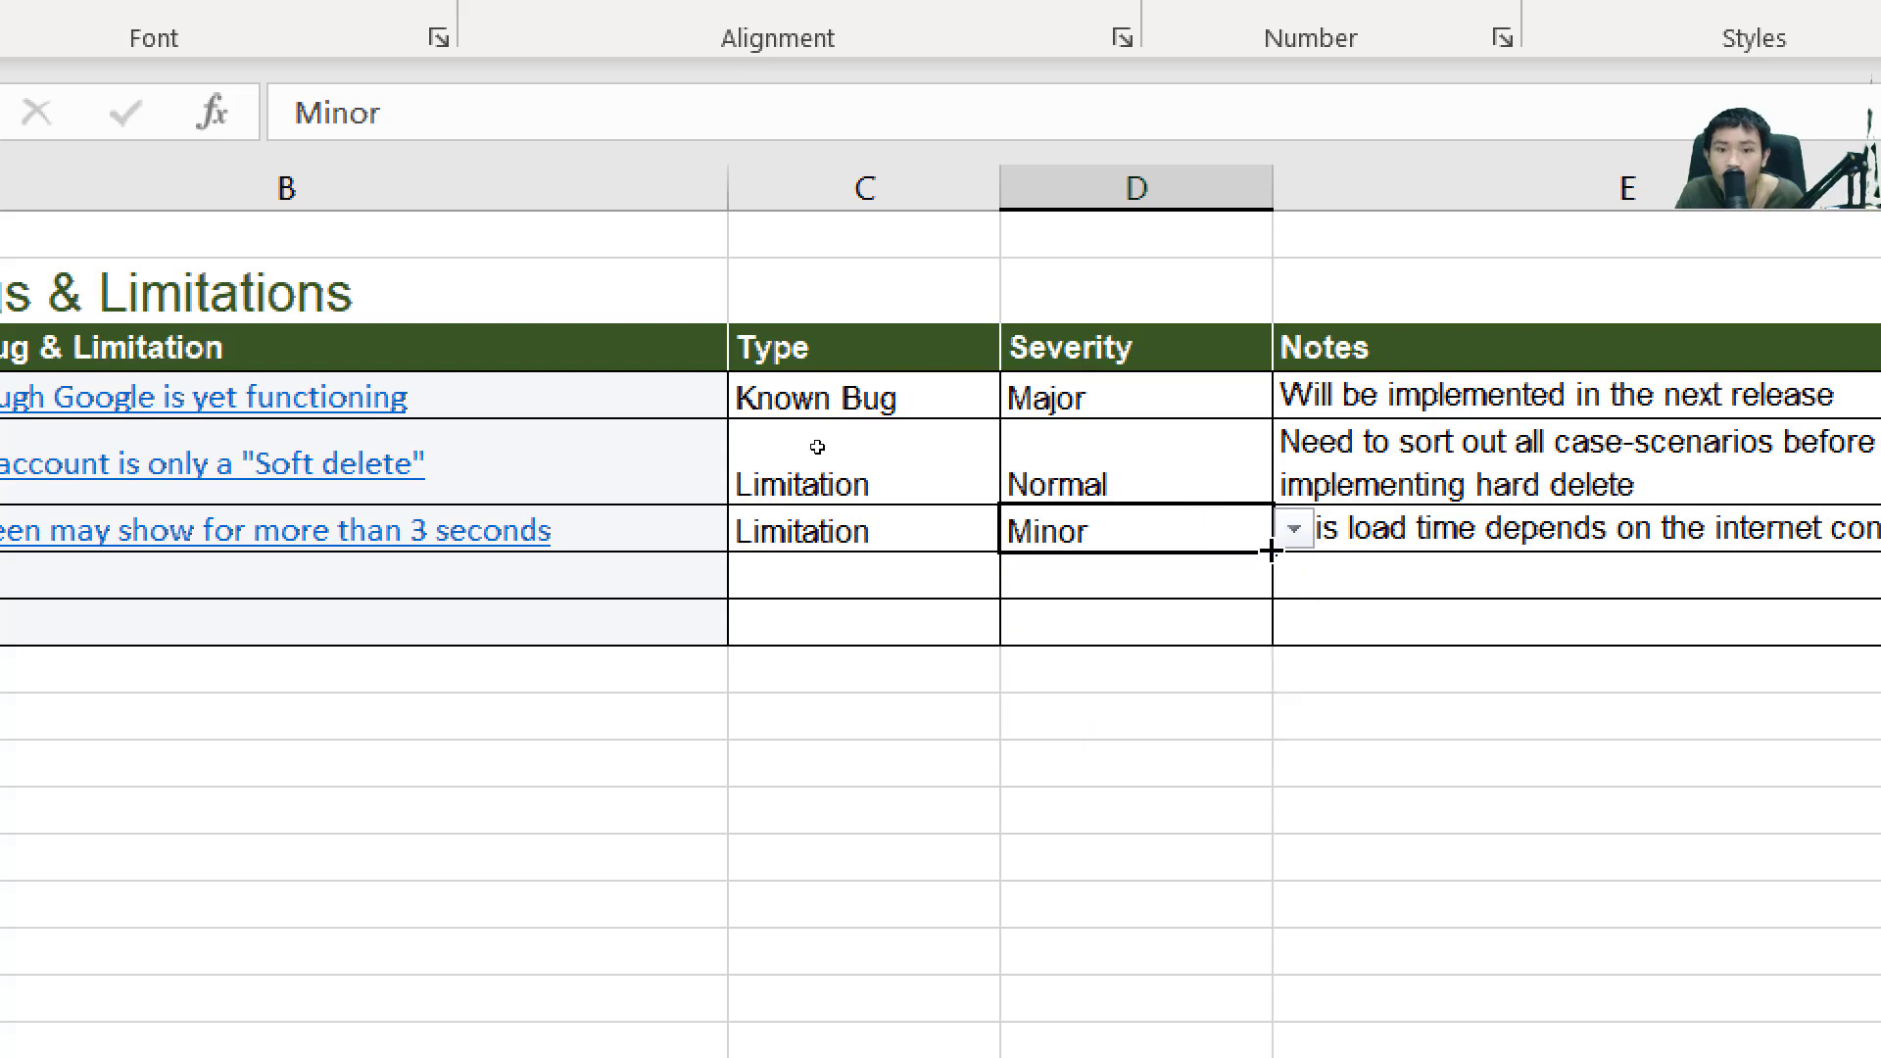
left_click(1417, 541)
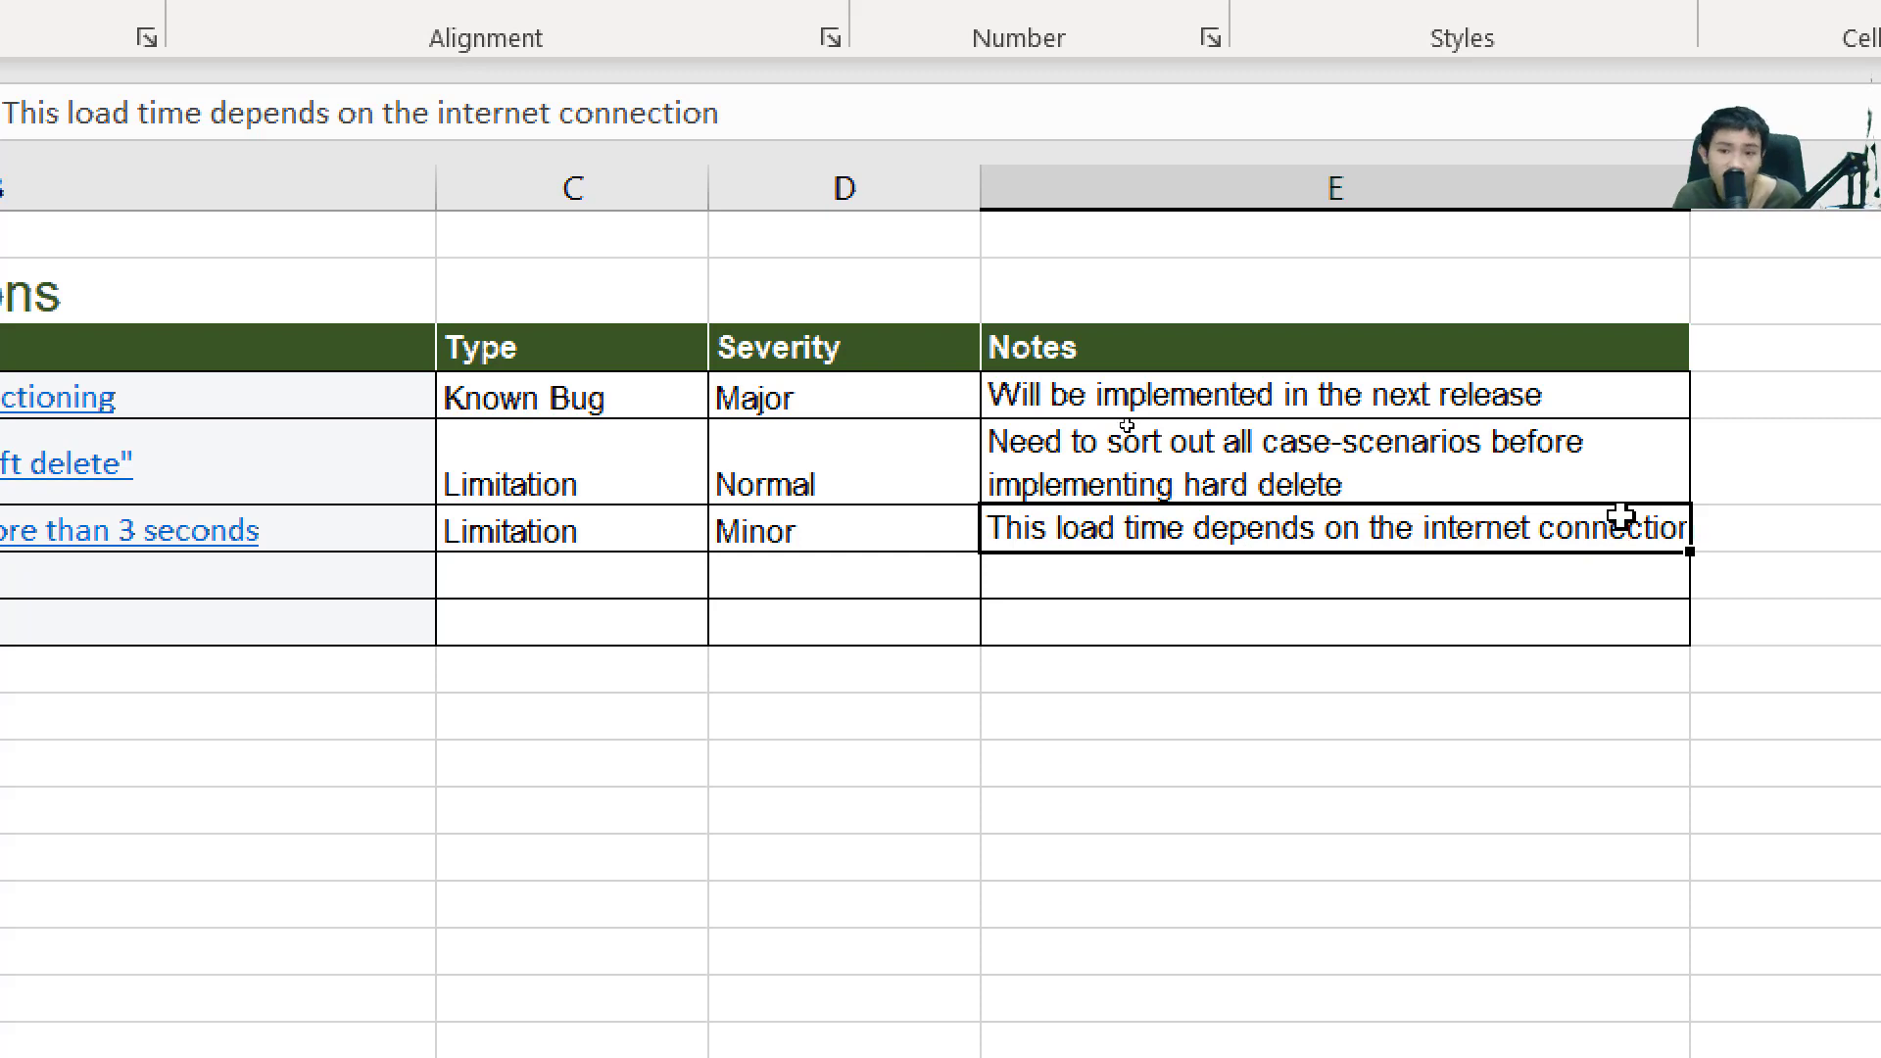
left_click_drag(1524, 529, 0, 534)
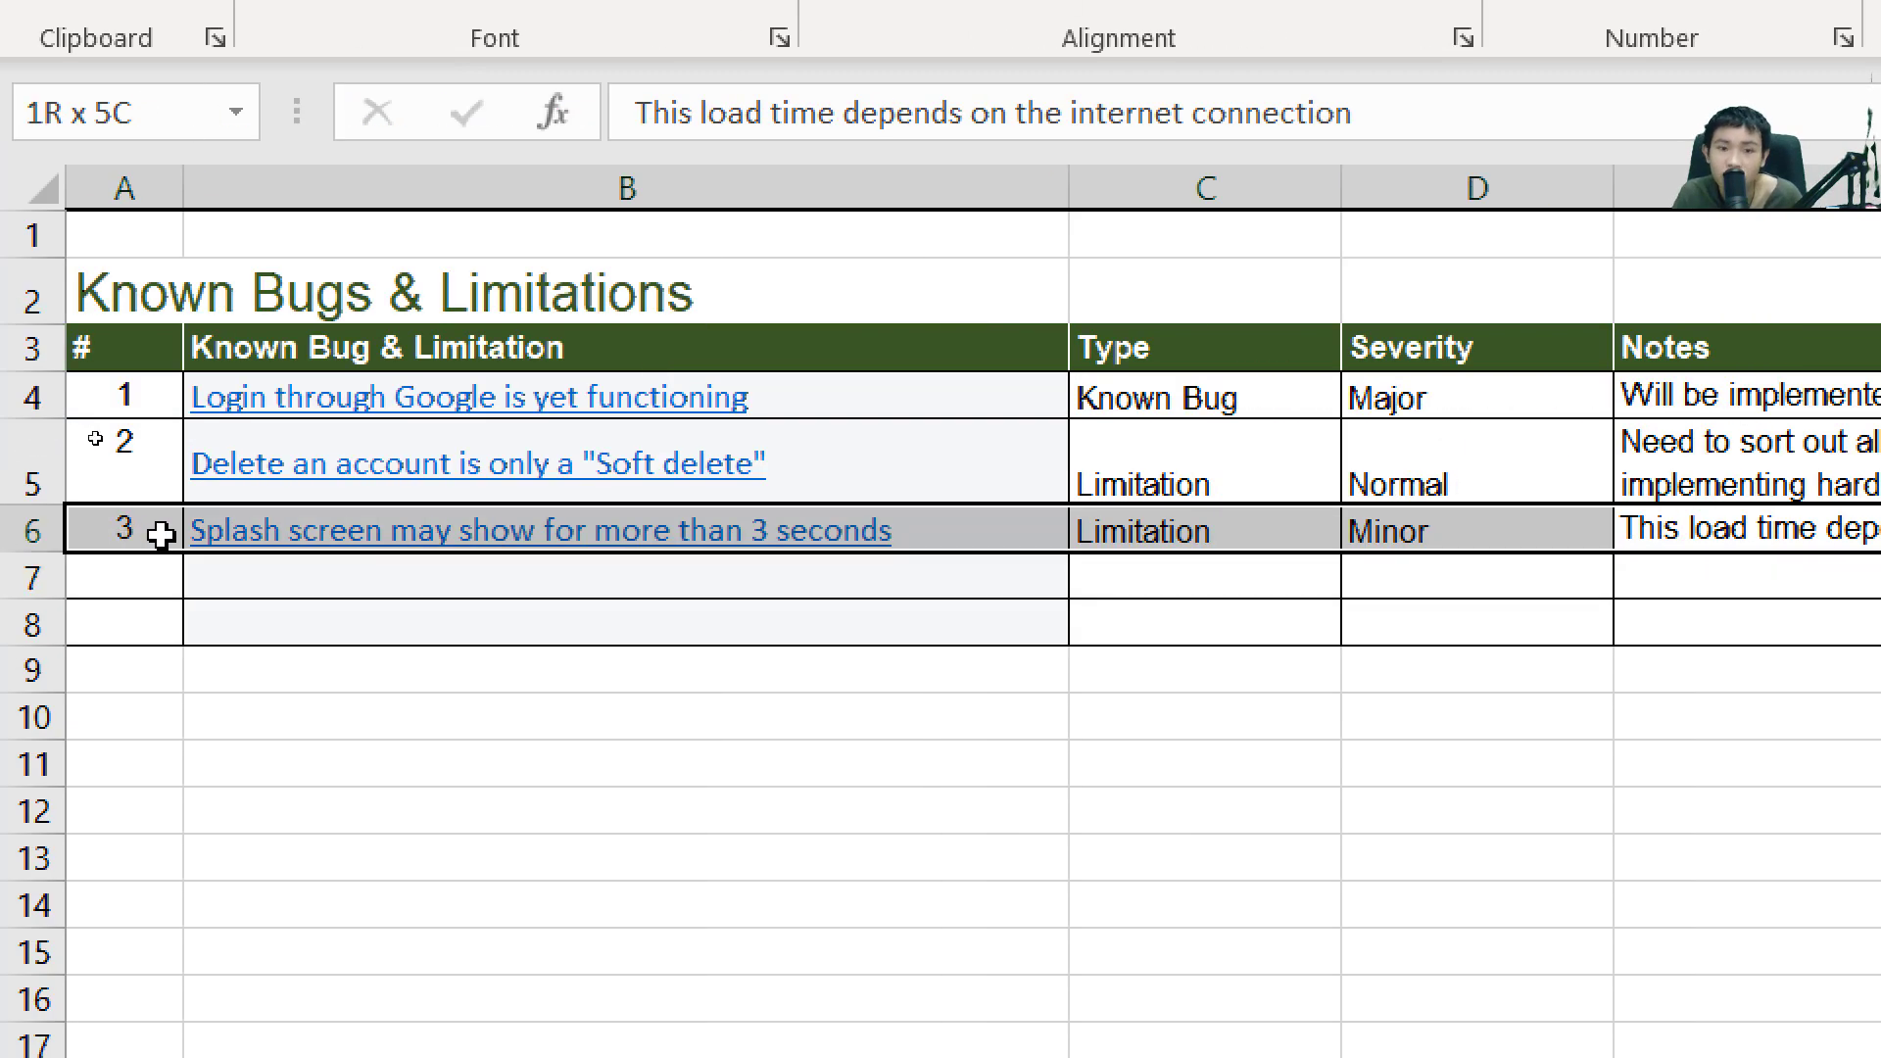
left_click_drag(162, 534, 208, 533)
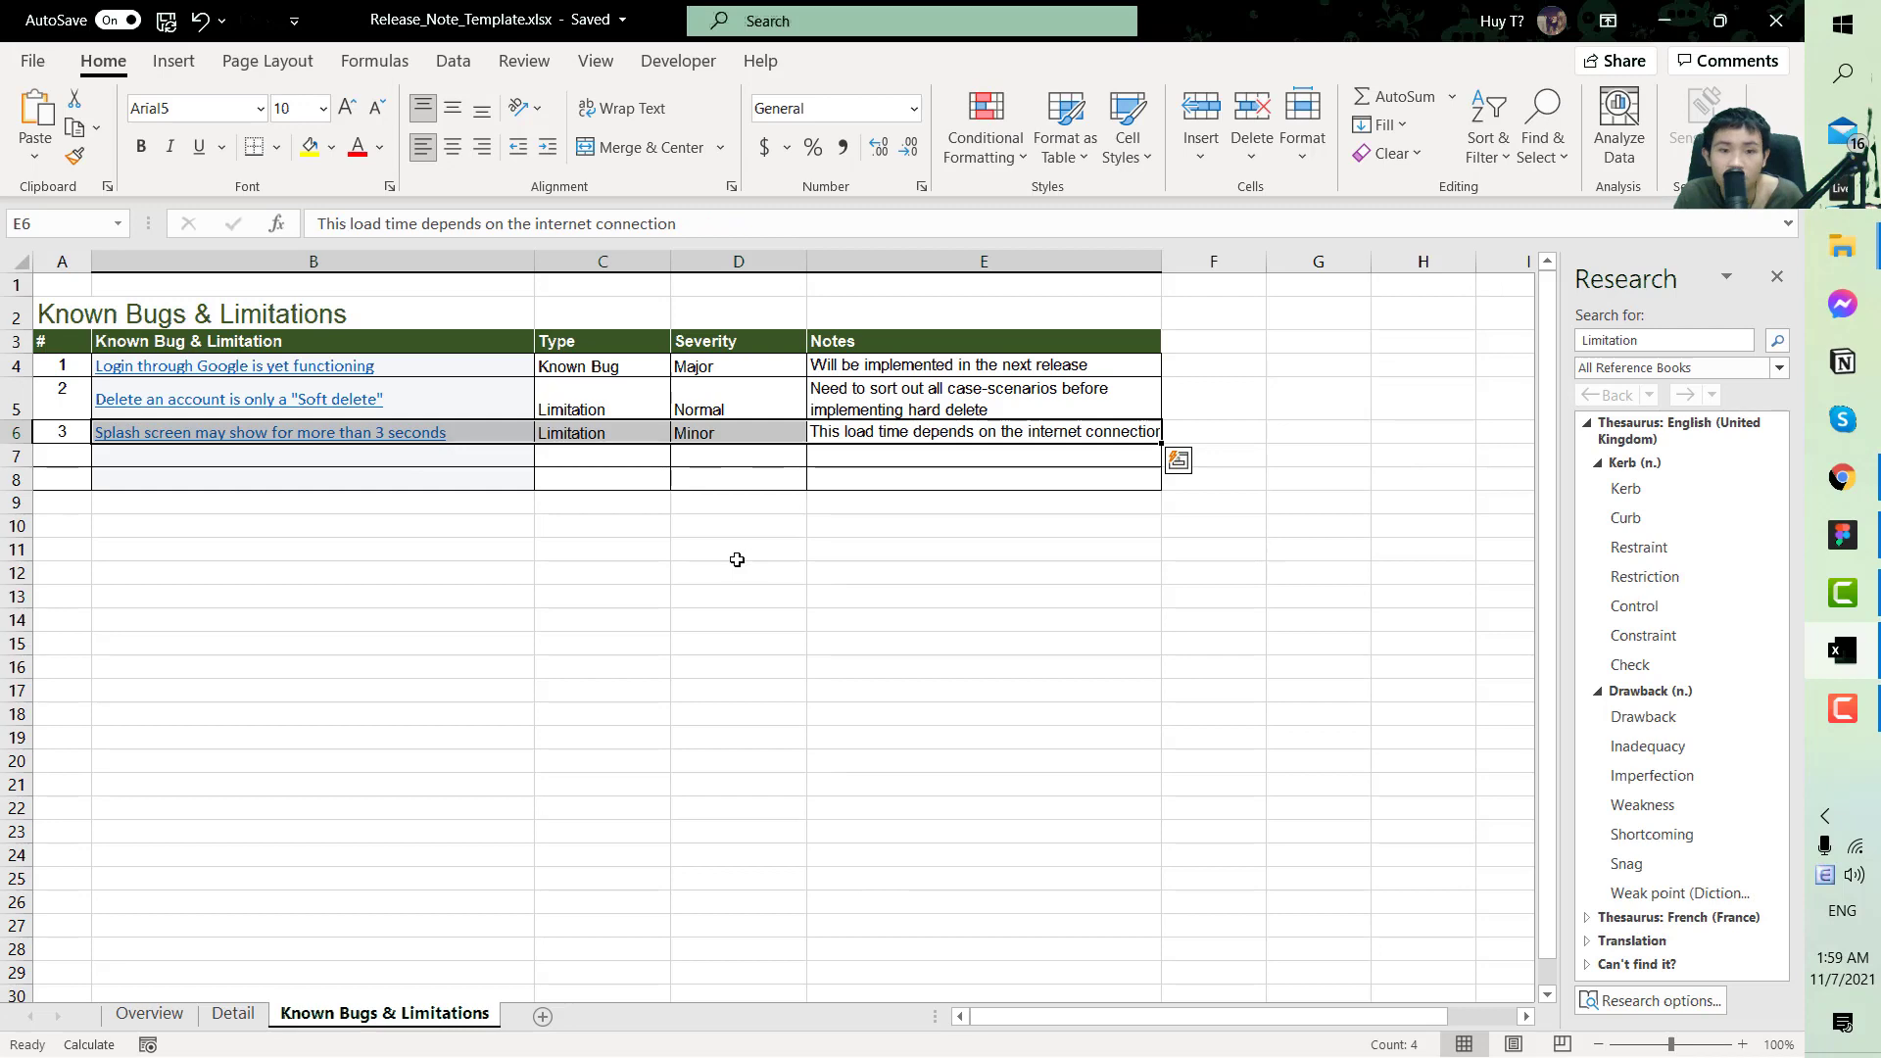
Deselect the row at D11, close the Research pane and return to the Overview sheet
left_click(737, 559)
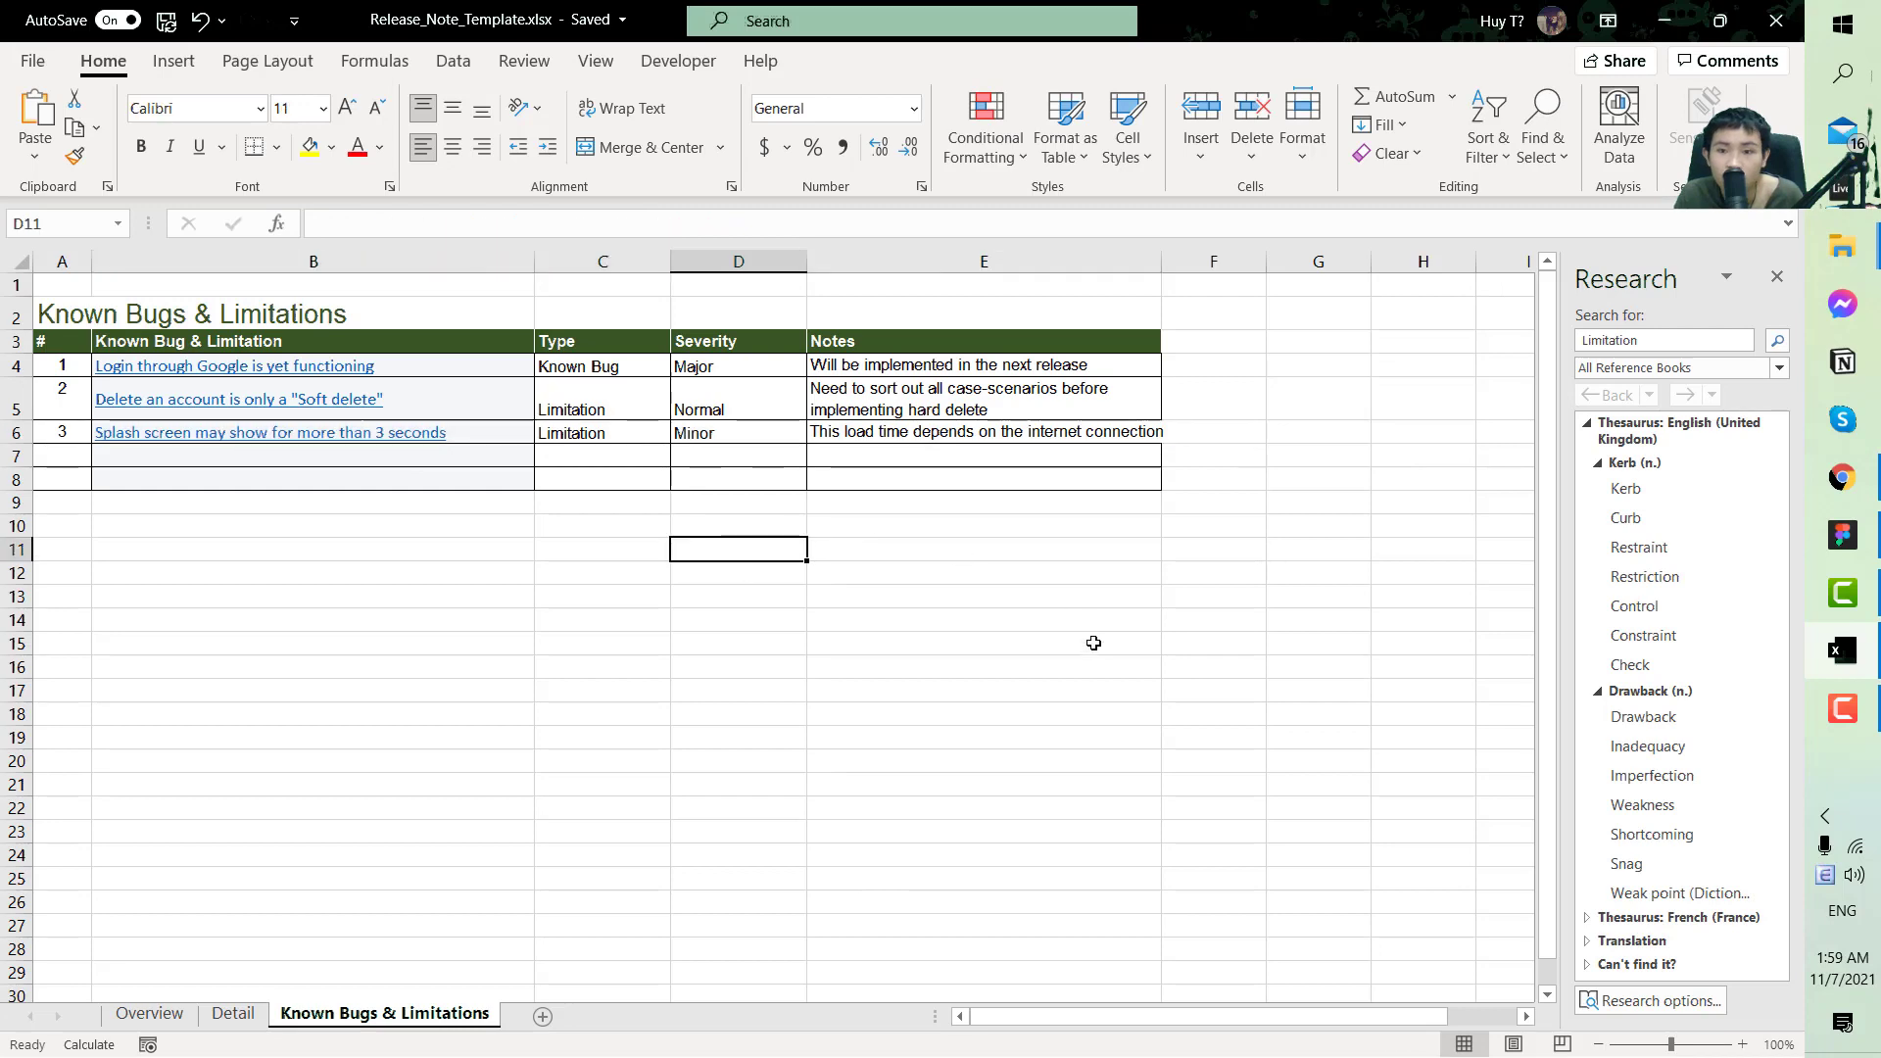
left_click(1775, 278)
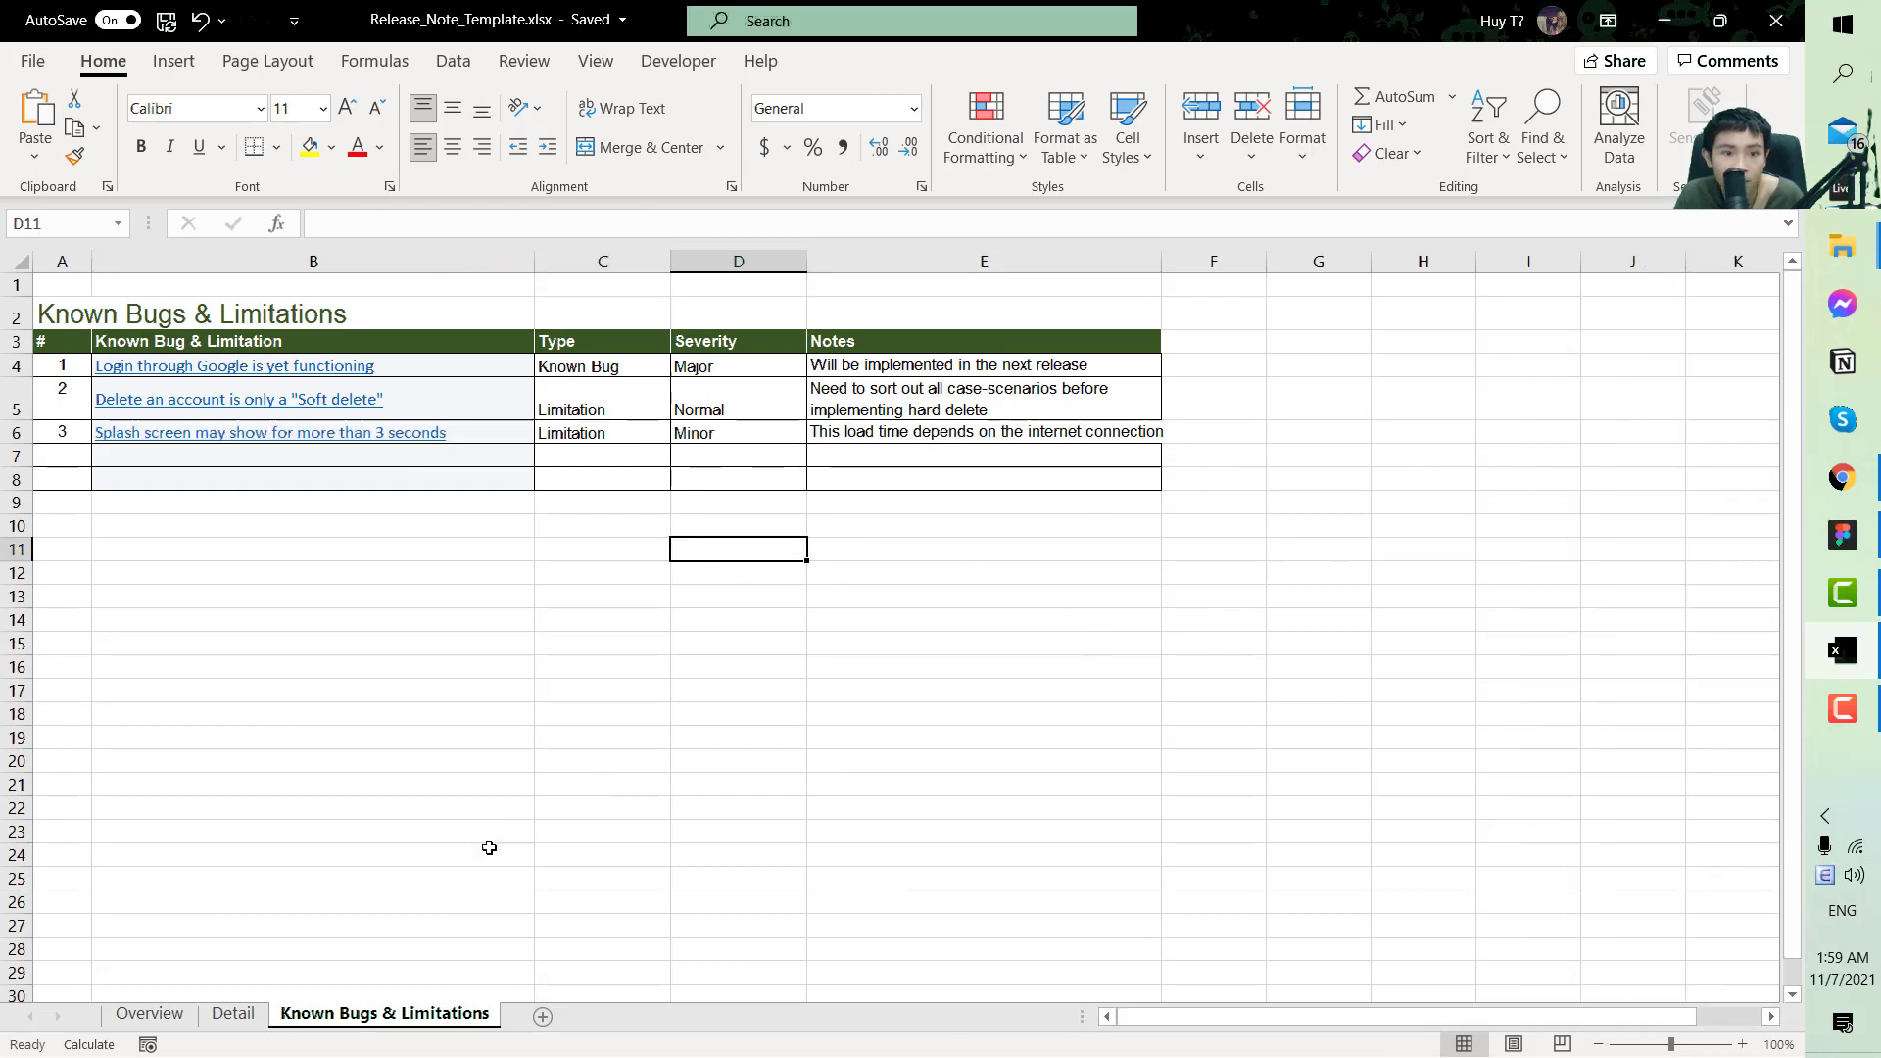
left_click(179, 1014)
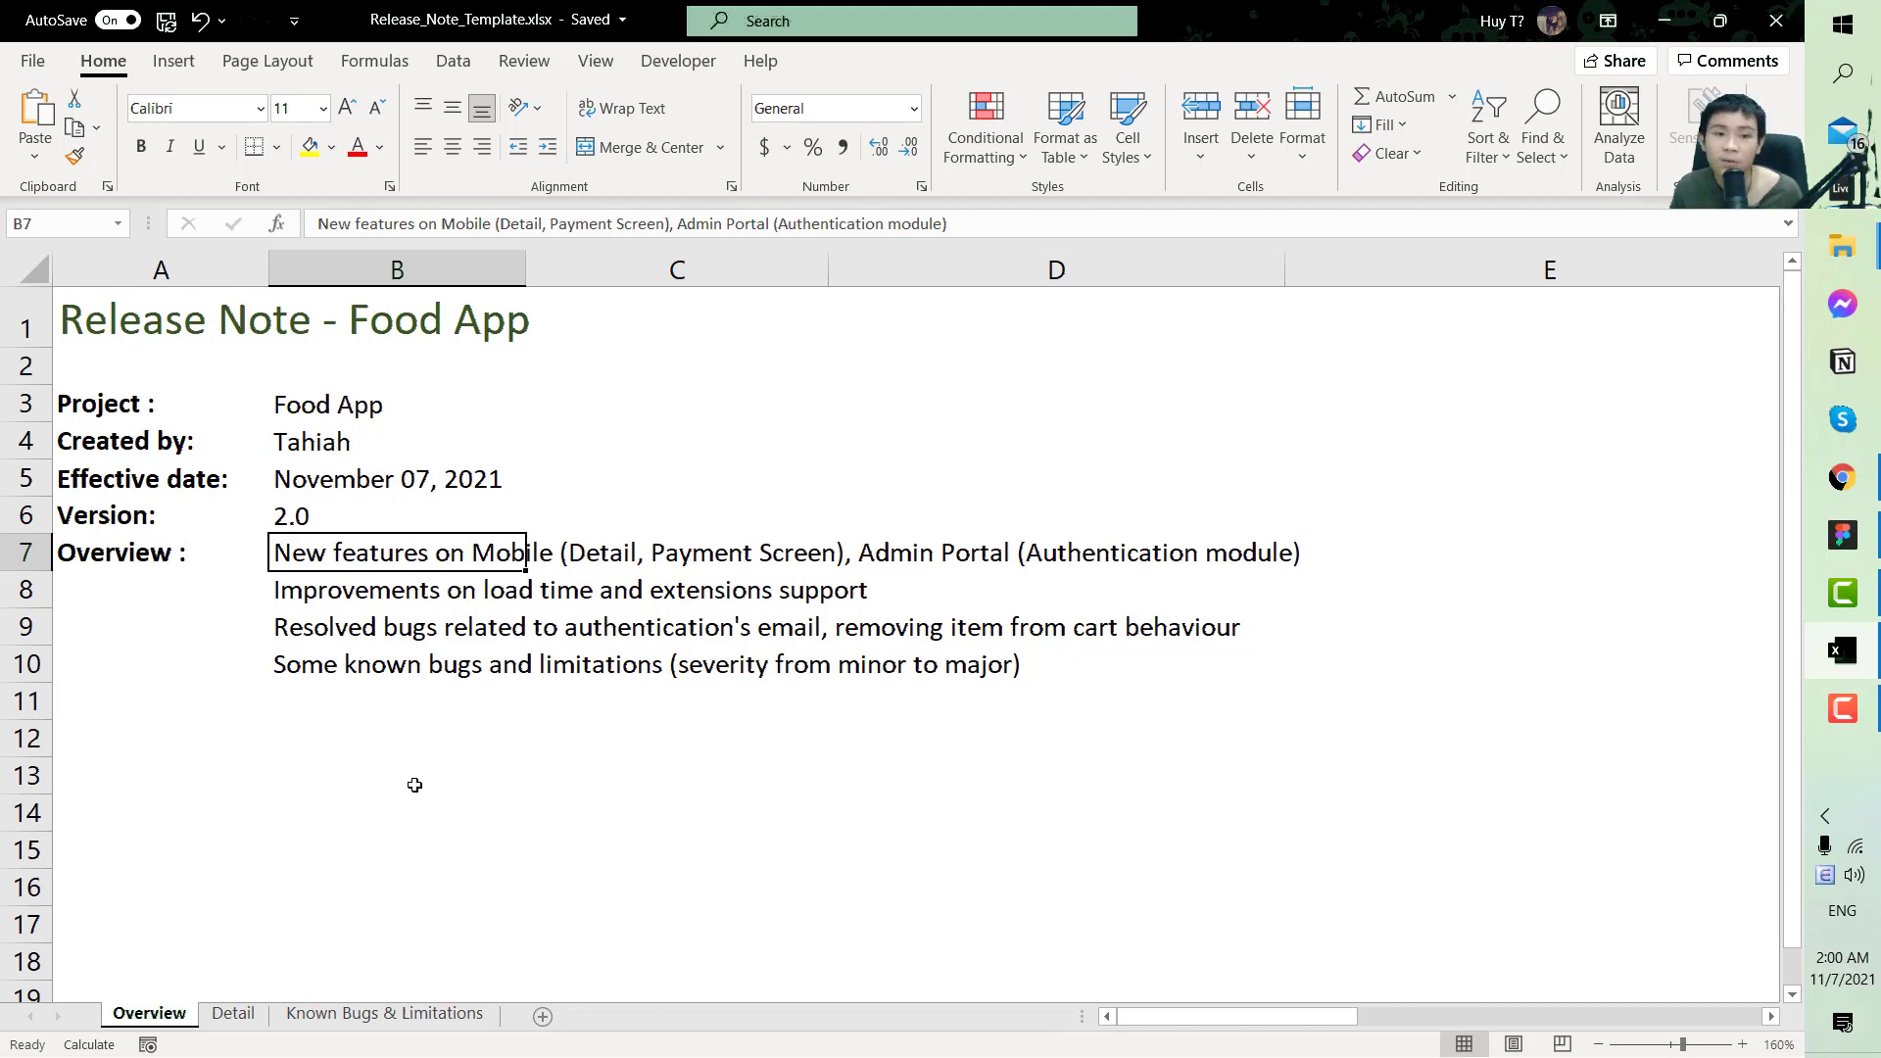
left_click_drag(118, 338, 1029, 666)
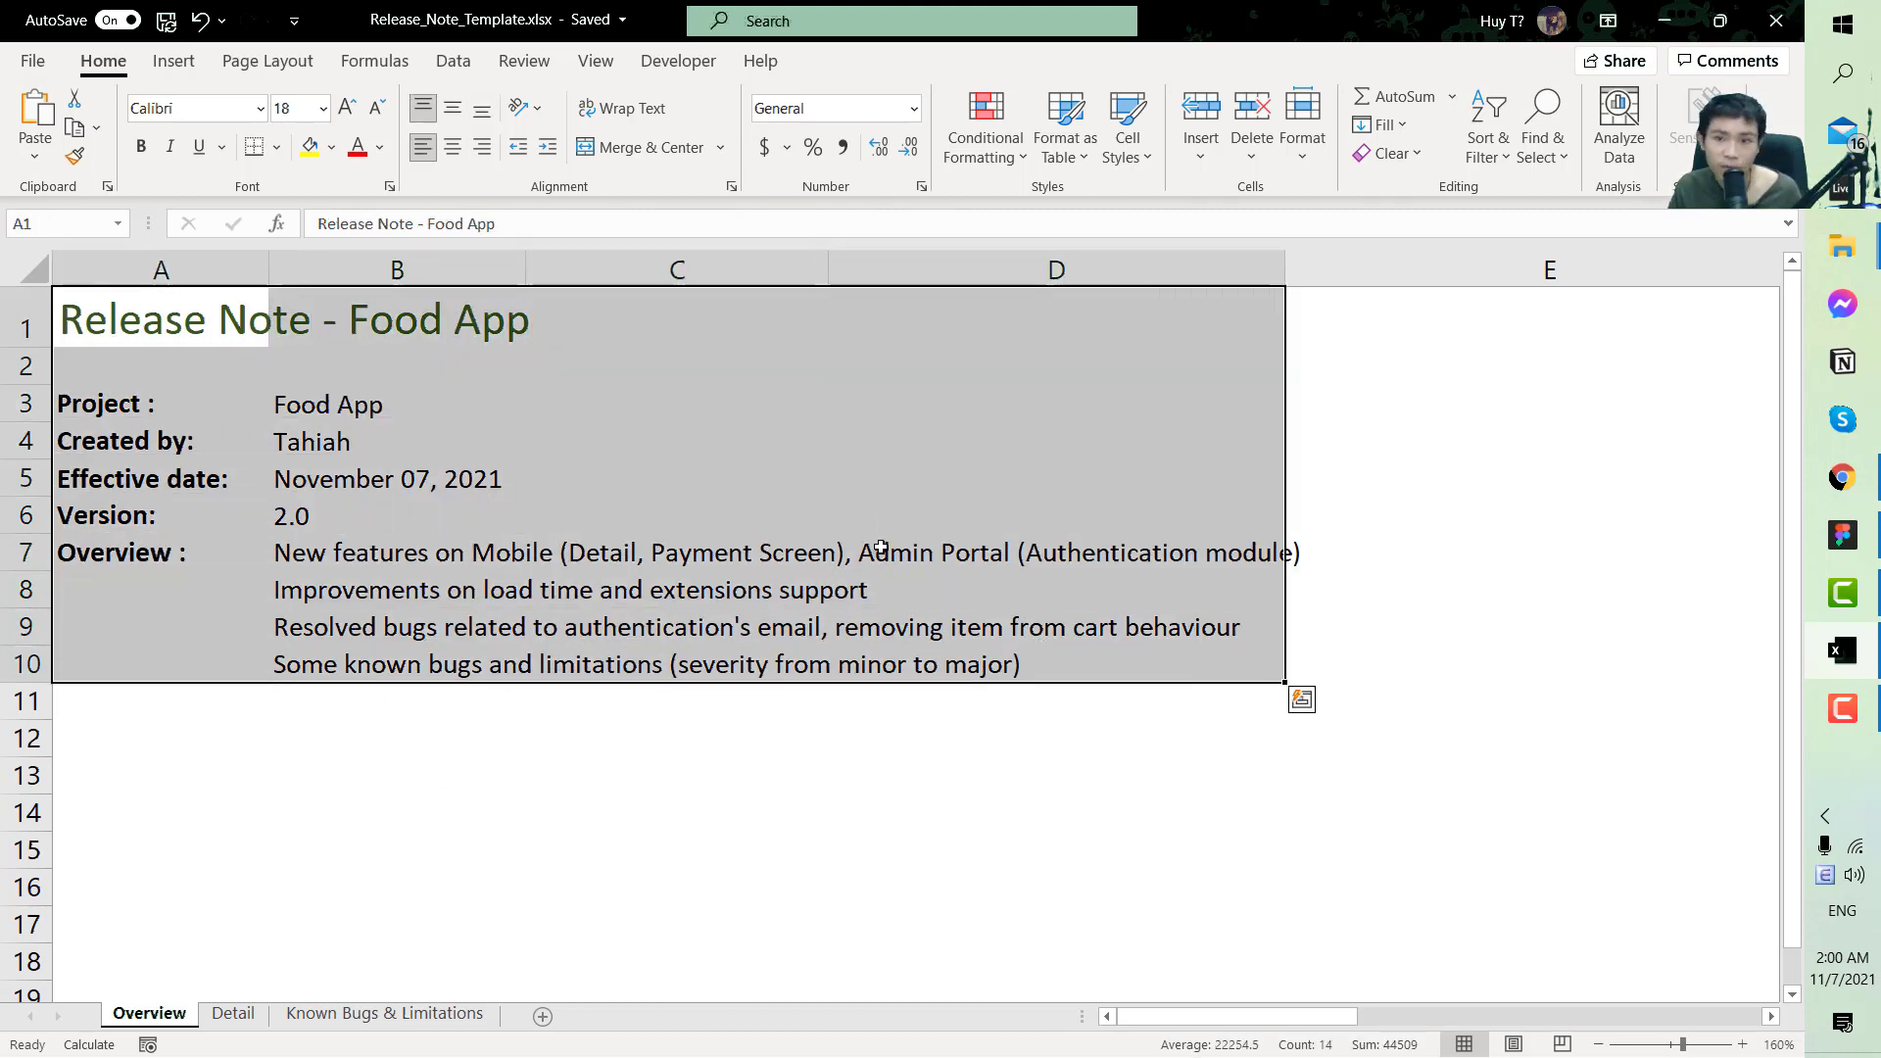
scroll(1266, 583, "down", 1)
scroll(1205, 592, "up", 1)
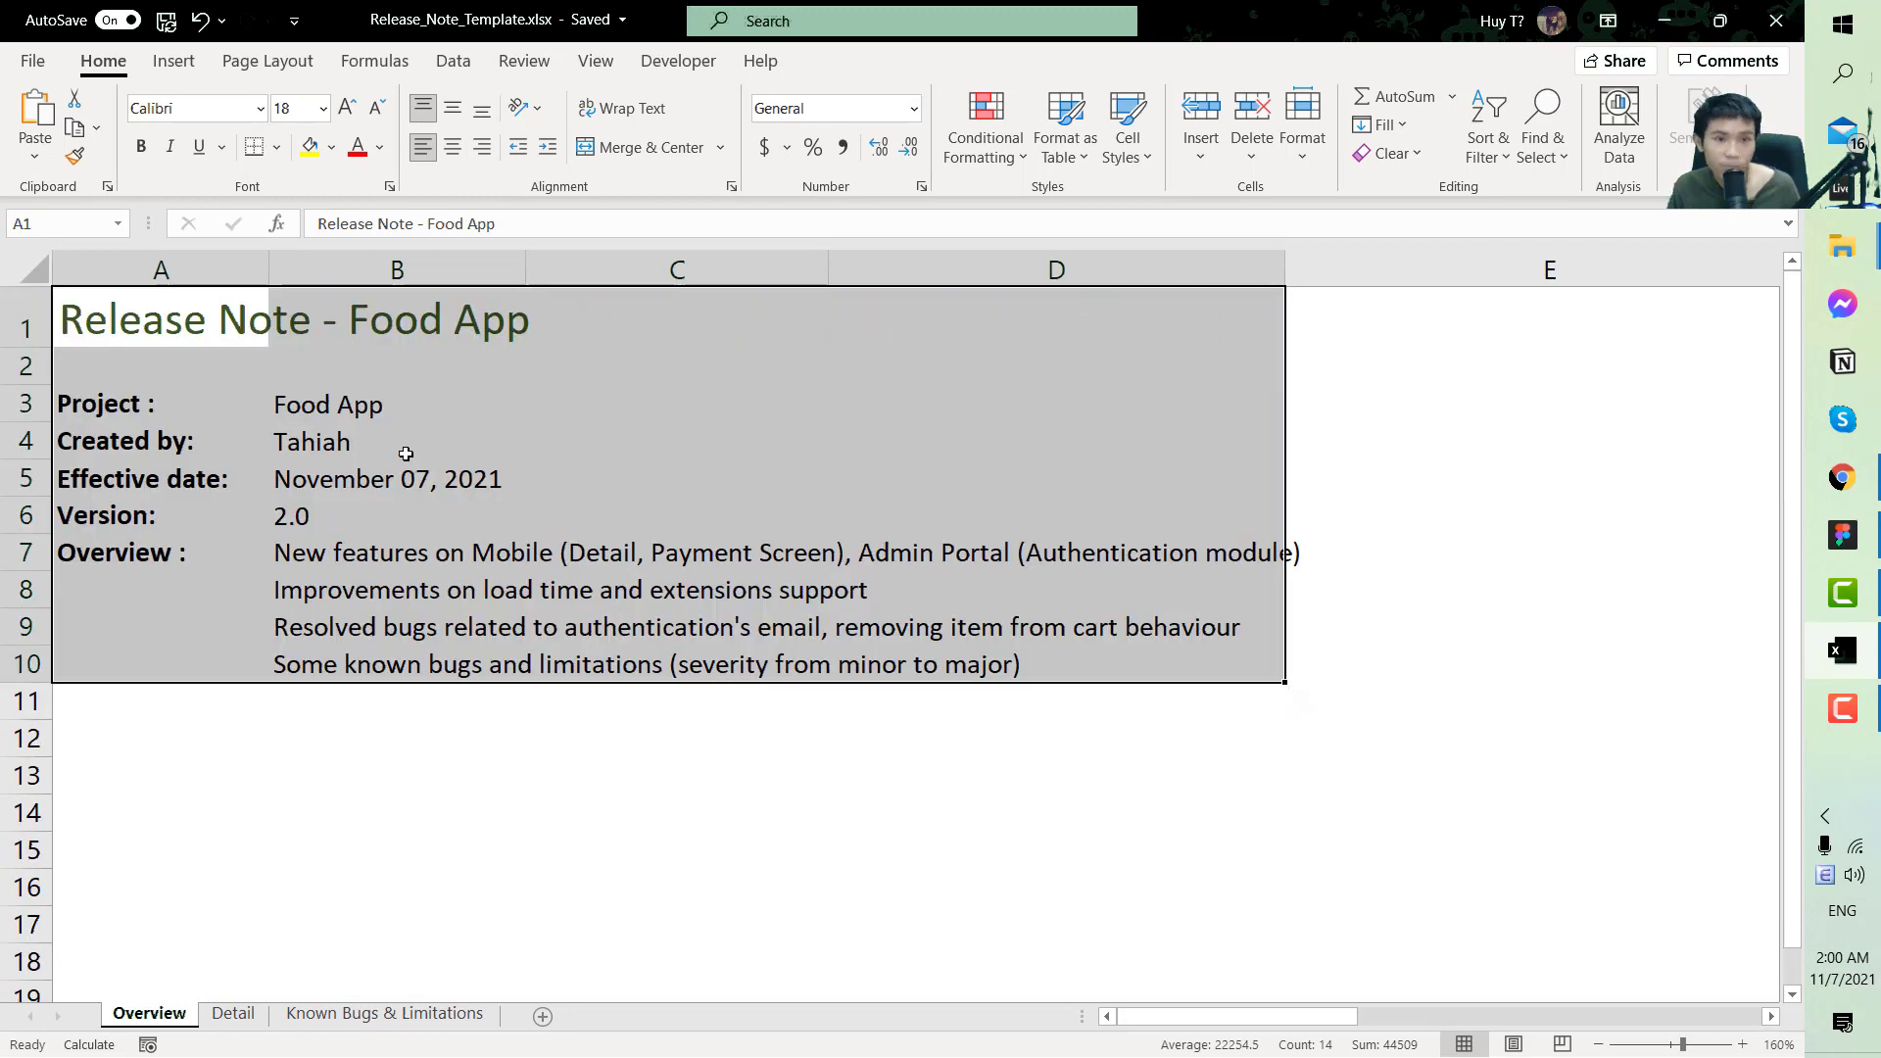
left_click_drag(171, 338, 1051, 649)
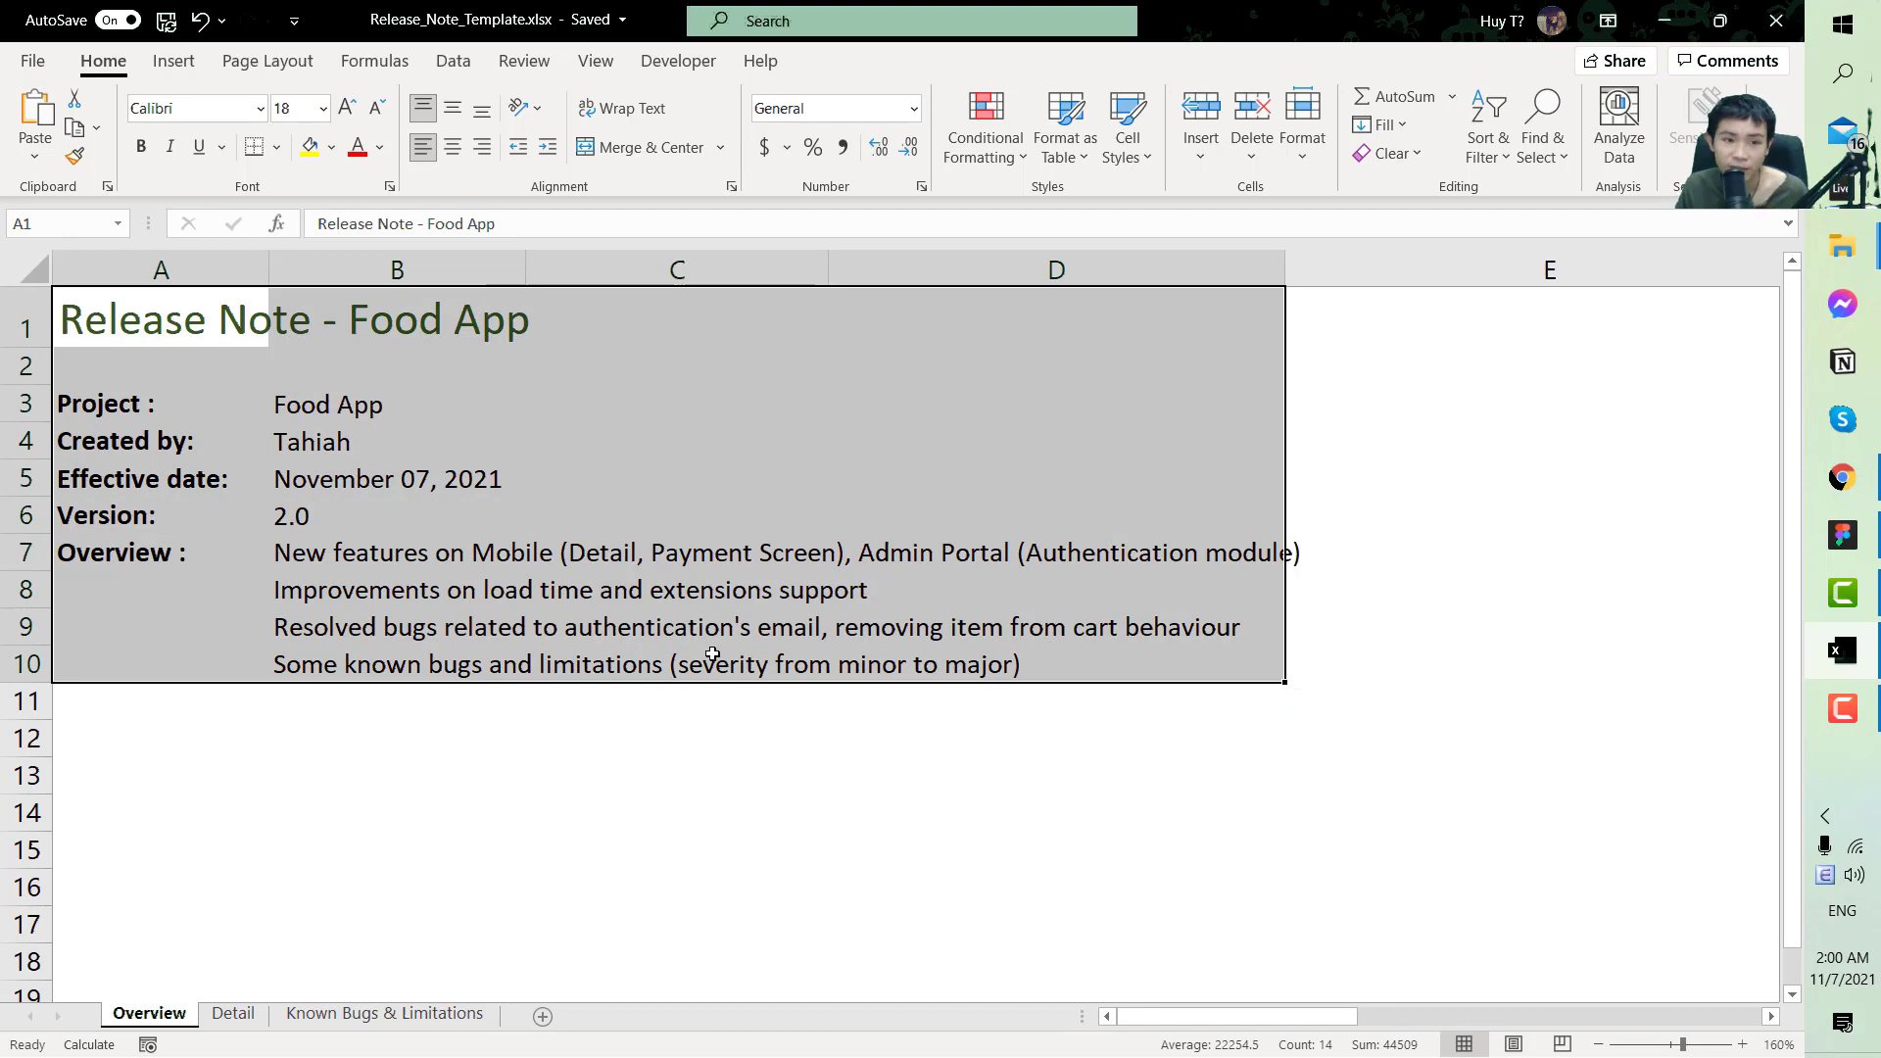
left_click(576, 643)
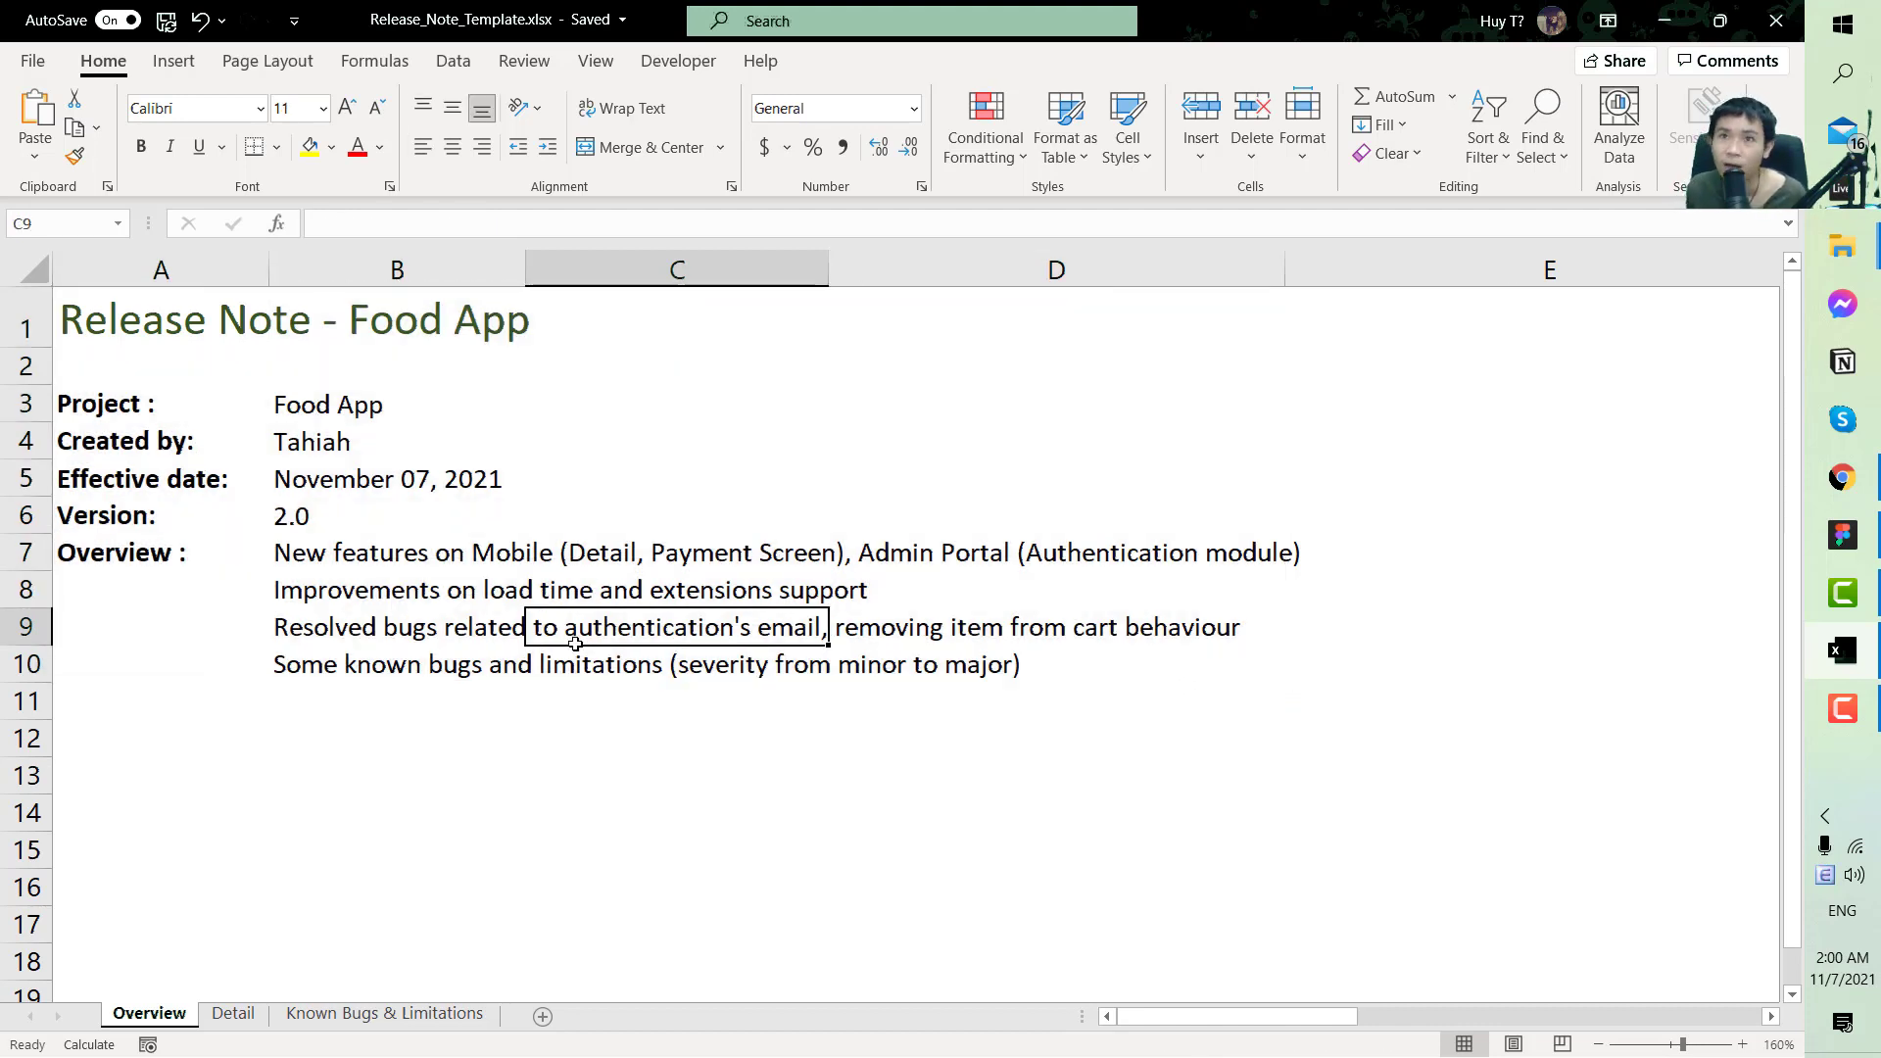